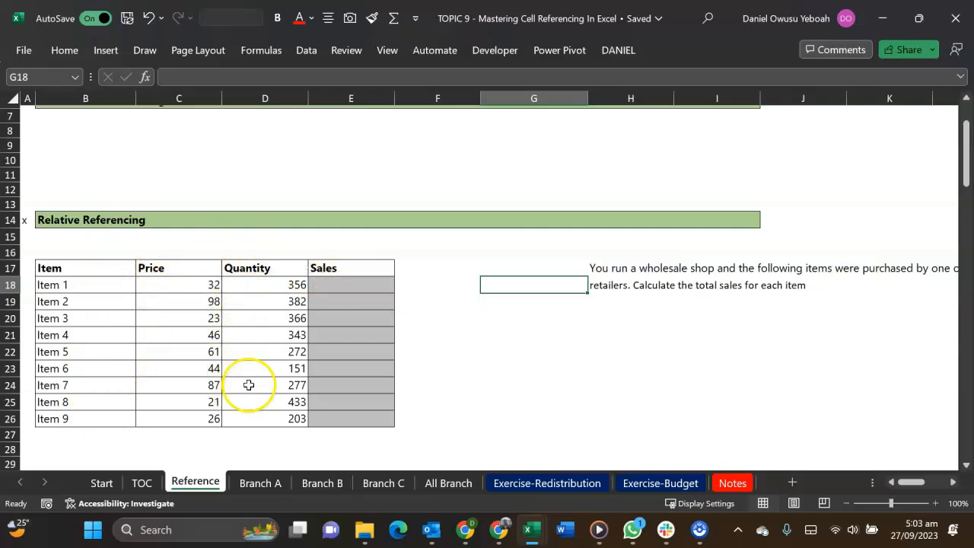
# Calculate Item 1's sales in E18 by multiplying its price by its quantity with =C18*D18
pyautogui.click(349, 287)
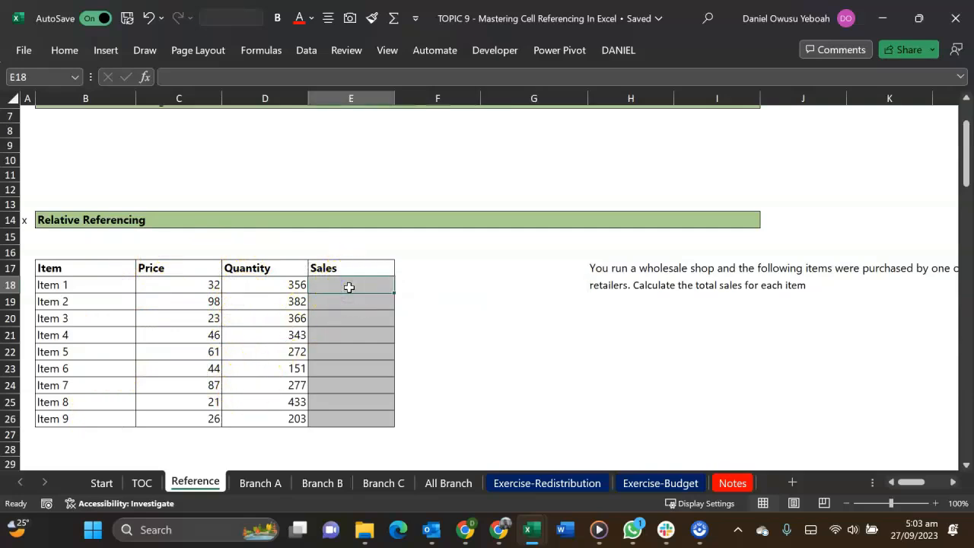
pyautogui.write('=')
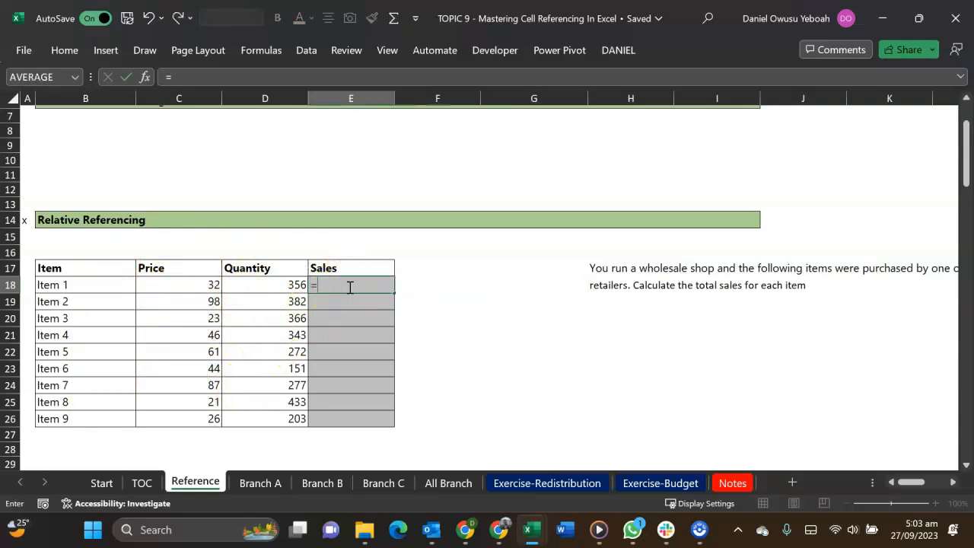
pyautogui.press('Left')
pyautogui.press('Left')
pyautogui.write('*')
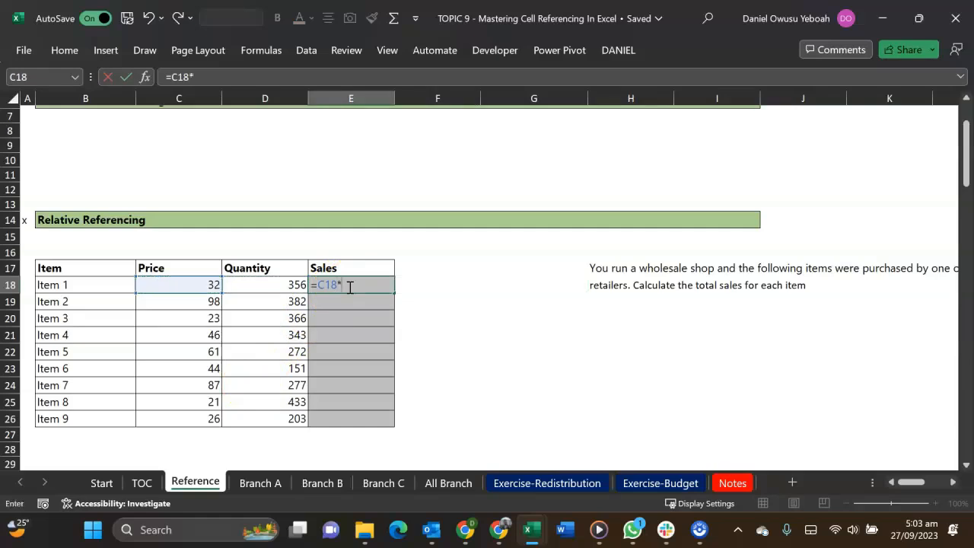
pyautogui.press('Left')
pyautogui.press('Return')
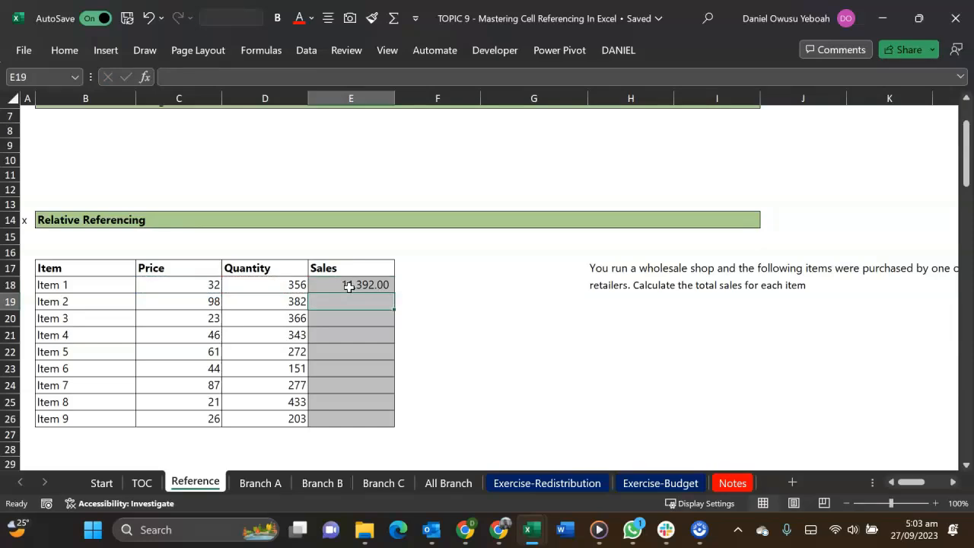
# Enter the hard-coded calculation =32*356 in F18, beside Item 1's sales formula
pyautogui.click(427, 284)
pyautogui.write('=')
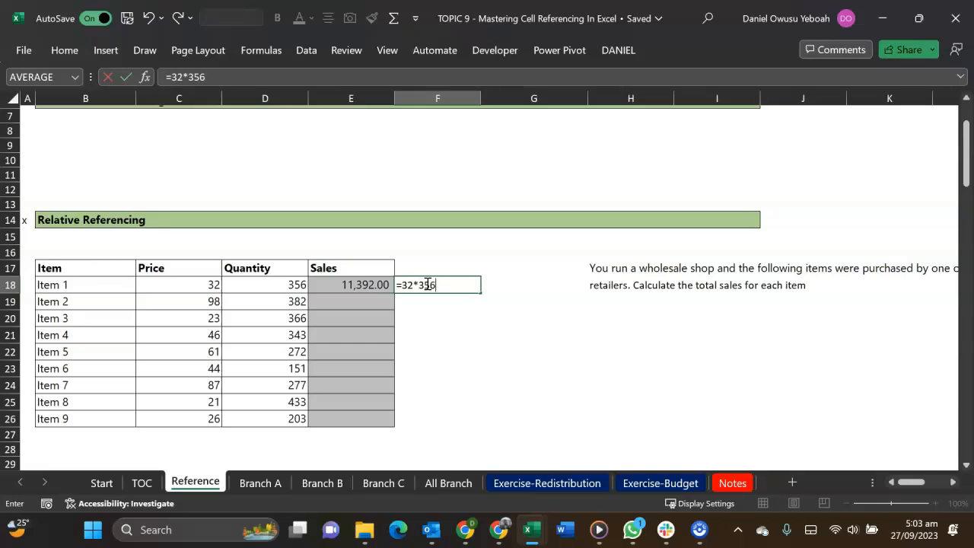
pyautogui.write('32*356')
pyautogui.press('Return')
pyautogui.click(427, 284)
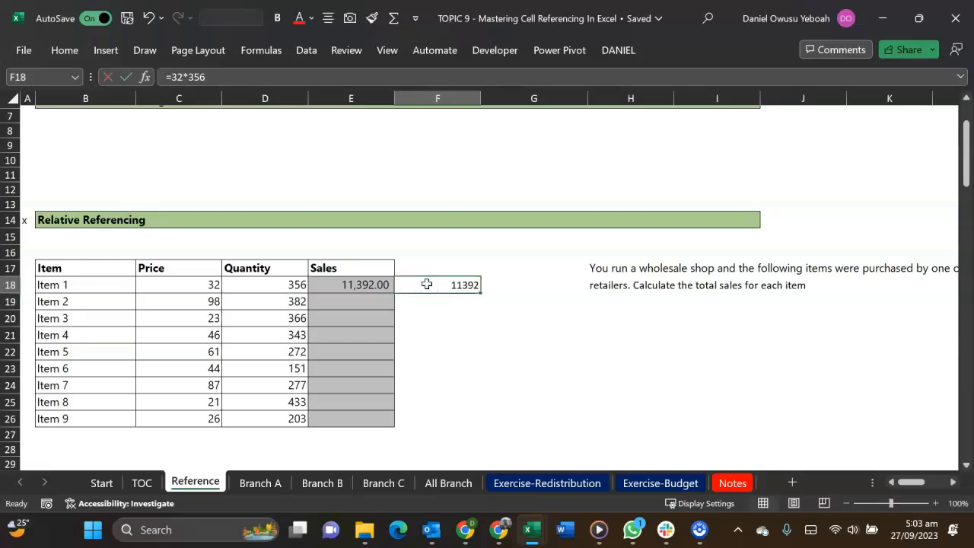
# Try a price of 40 for Item 1 in C18 and undo the change
pyautogui.click(201, 285)
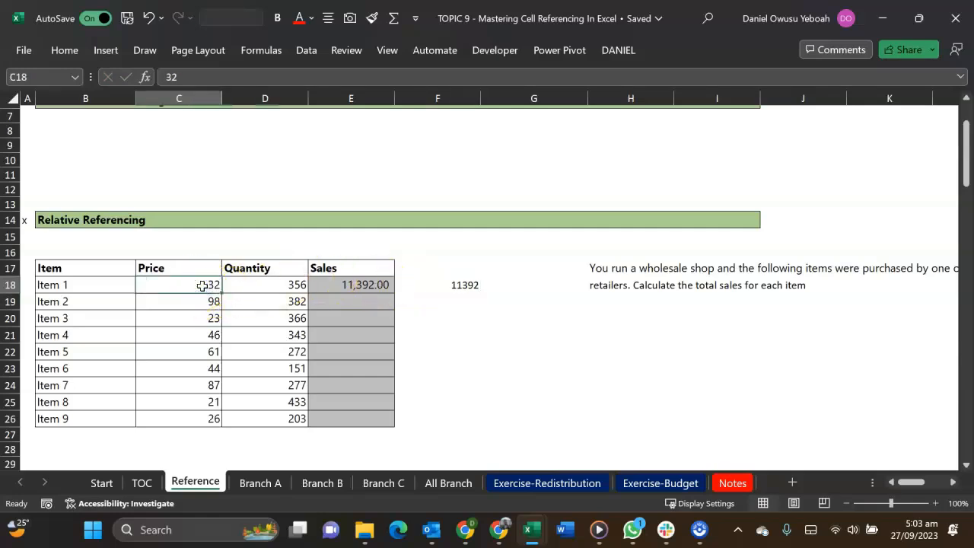
pyautogui.write('40')
pyautogui.press('Return')
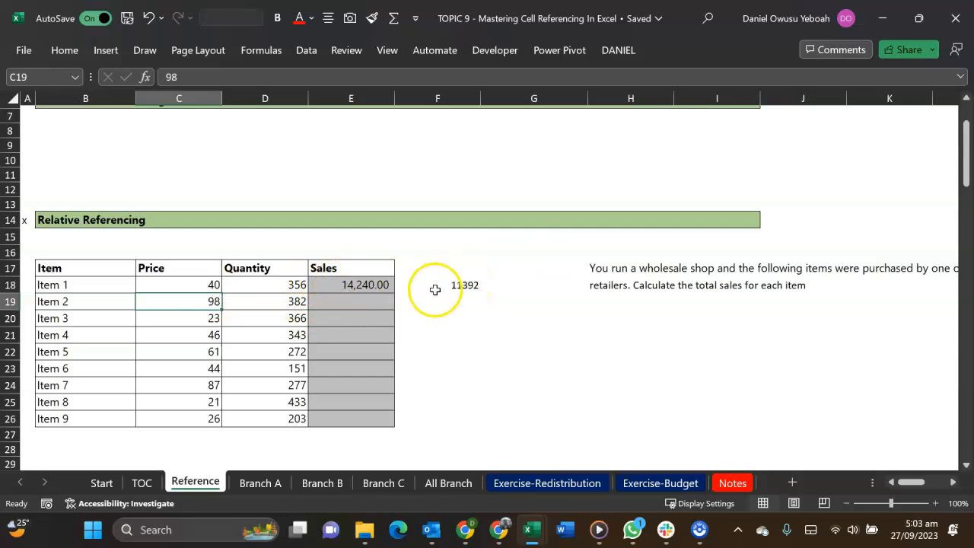
pyautogui.hotkey('ctrl', 'z')
# Review Item 1's sales formula in E18 and fill it down the Sales column to Item 9 in E26
pyautogui.click(368, 284)
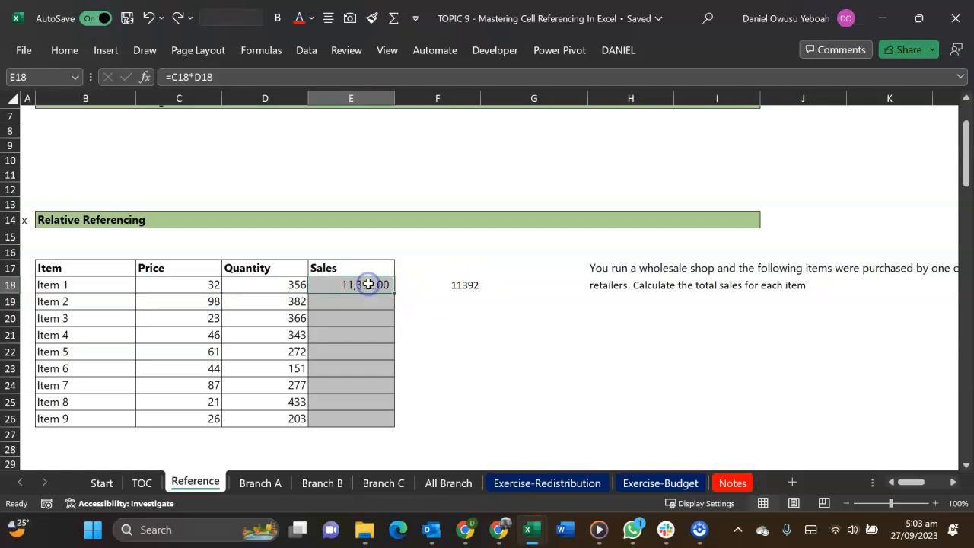
pyautogui.doubleClick(368, 284)
pyautogui.moveTo(368, 284); pyautogui.dragTo(314, 281)
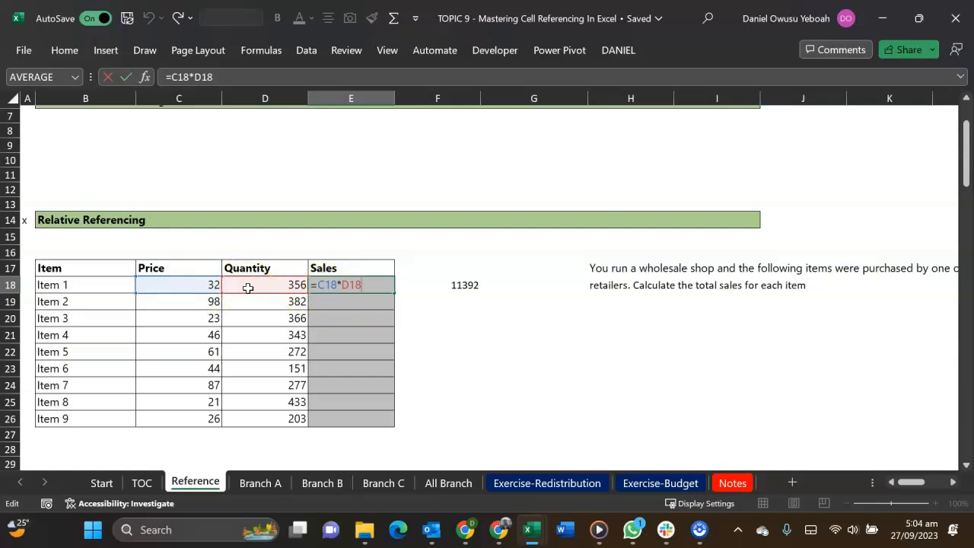
pyautogui.click(358, 287)
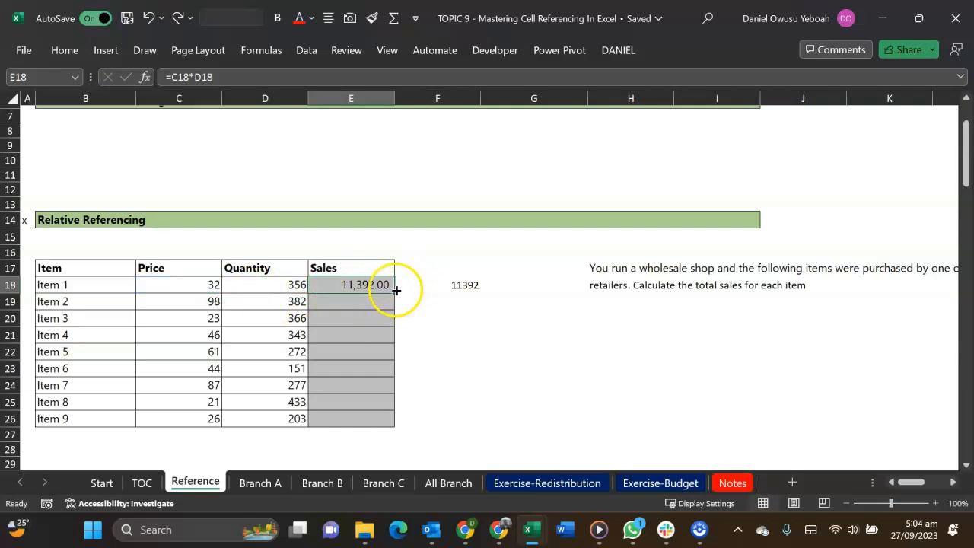
pyautogui.moveTo(393, 292); pyautogui.dragTo(393, 426)
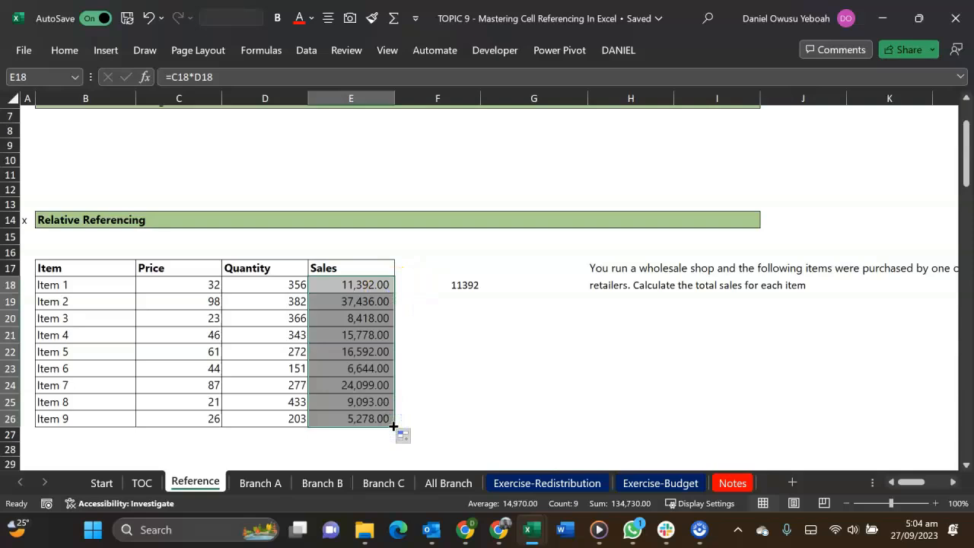
# Examine the copied sales formulas for Item 2 and Item 3 in E19 and E20
pyautogui.click(353, 302)
pyautogui.doubleClick(352, 302)
pyautogui.press('Escape')
pyautogui.doubleClick(358, 320)
pyautogui.press('Escape')
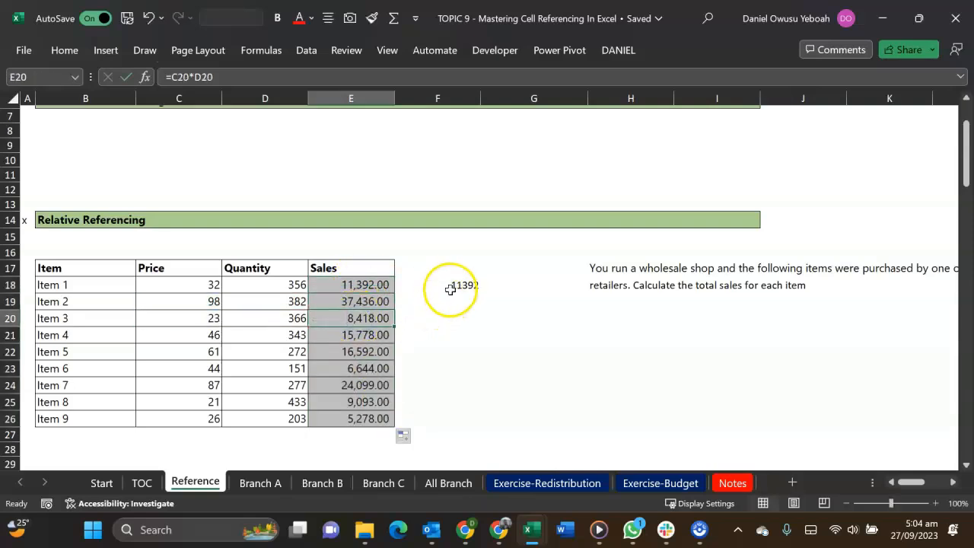
# Fill the hard-coded formula from F18 down to F26 and inspect the copy in F23
pyautogui.click(450, 289)
pyautogui.moveTo(480, 293); pyautogui.dragTo(473, 426)
pyautogui.click(456, 371)
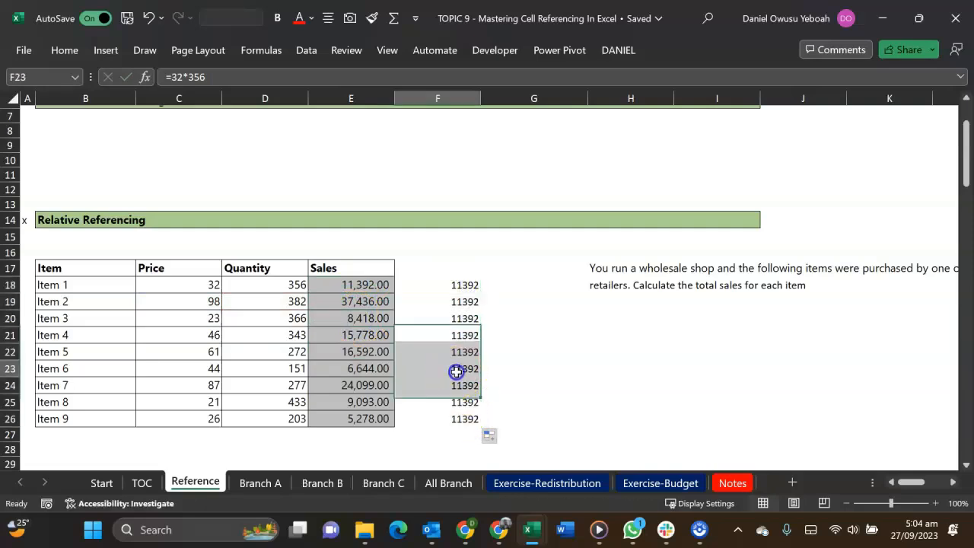
pyautogui.doubleClick(456, 371)
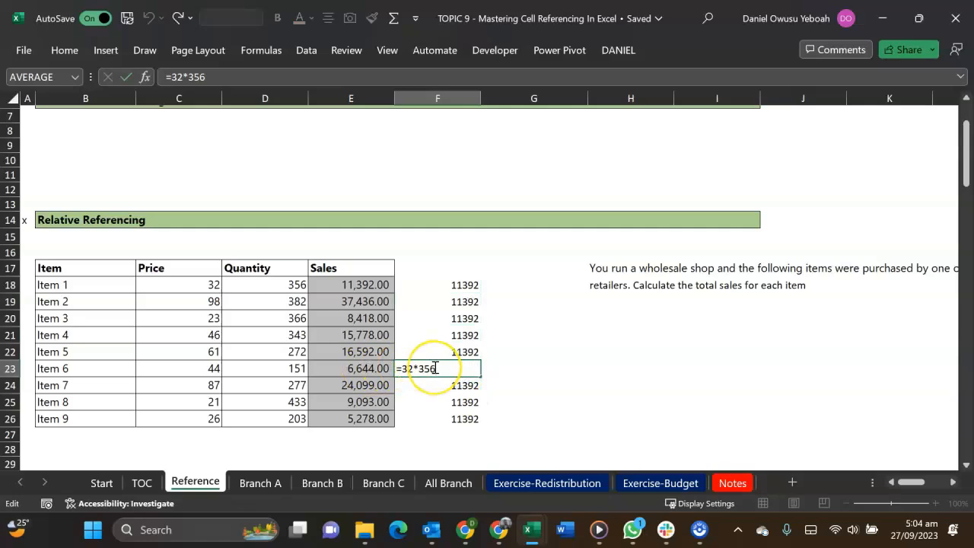
pyautogui.click(437, 342)
# Recheck the hard-coded formula in F18, and undo both its filled copies and its original entry in column F
pyautogui.moveTo(448, 283); pyautogui.dragTo(447, 416)
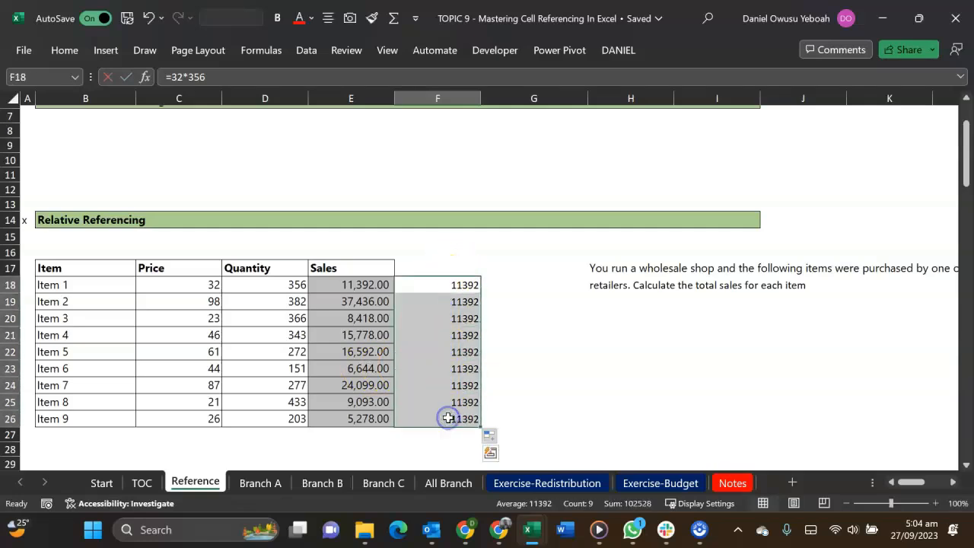
pyautogui.doubleClick(458, 284)
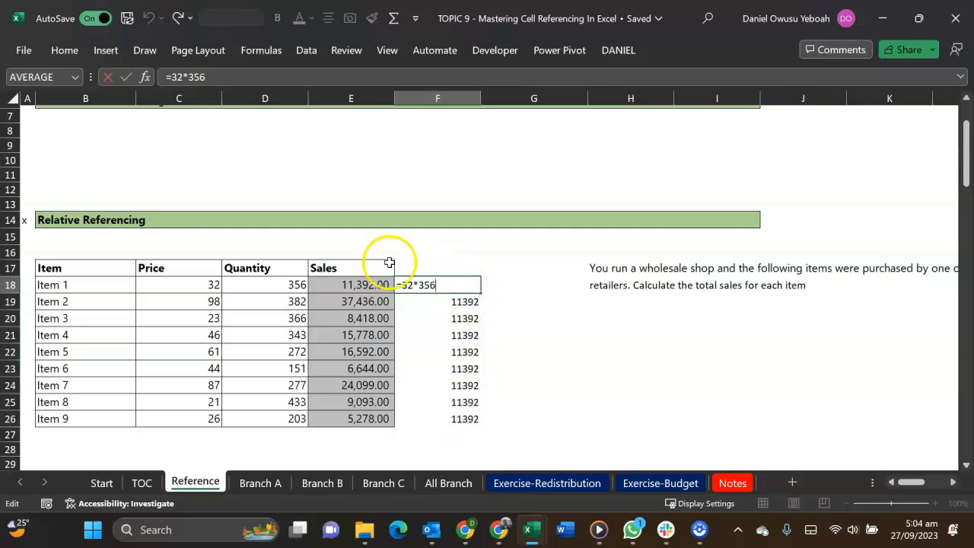
pyautogui.moveTo(402, 286); pyautogui.dragTo(436, 292)
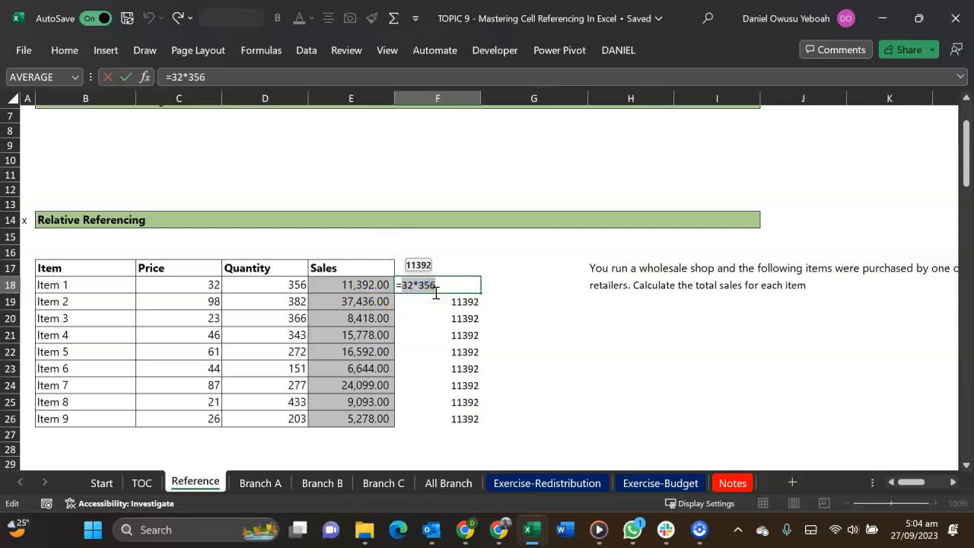
pyautogui.click(411, 286)
pyautogui.press('Escape')
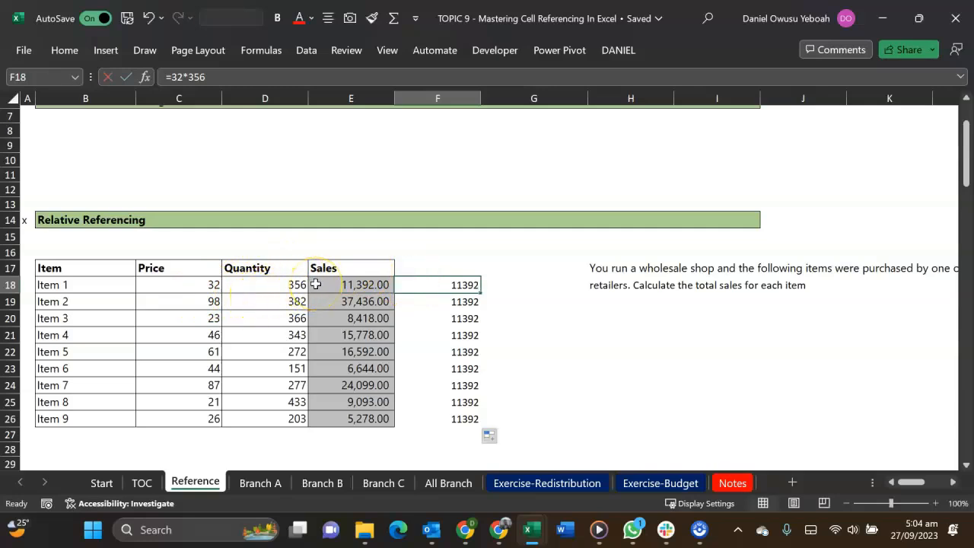
pyautogui.hotkey('ctrl', 'z')
pyautogui.hotkey('ctrl', 'z')
# Compare the cell references in the sales formulas for Item 1 and Item 2 in E18 and E19
pyautogui.click(315, 284)
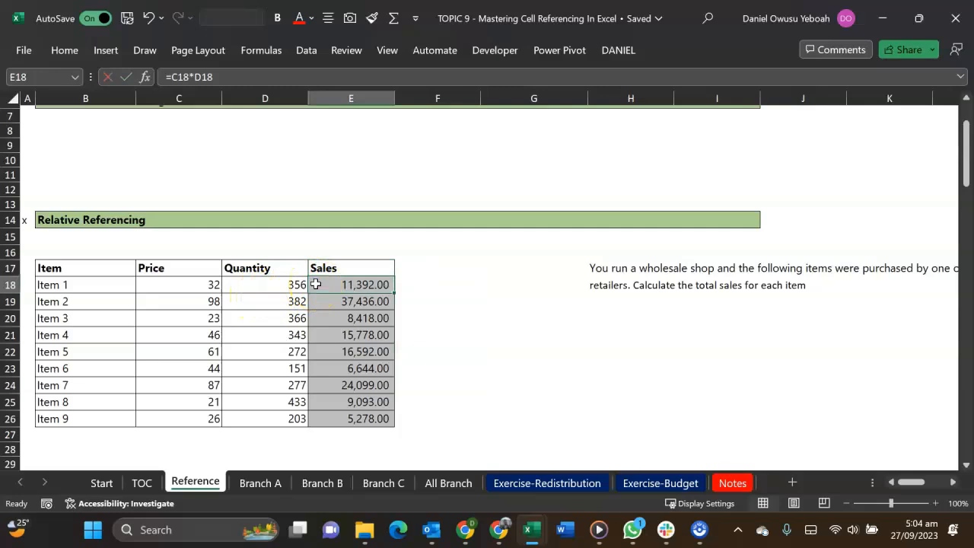
pyautogui.doubleClick(315, 284)
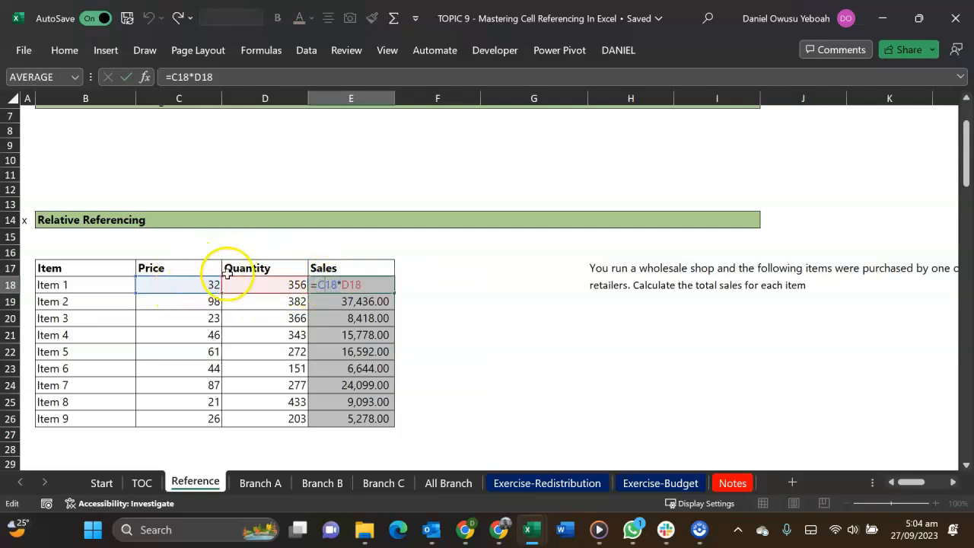
pyautogui.press('Escape')
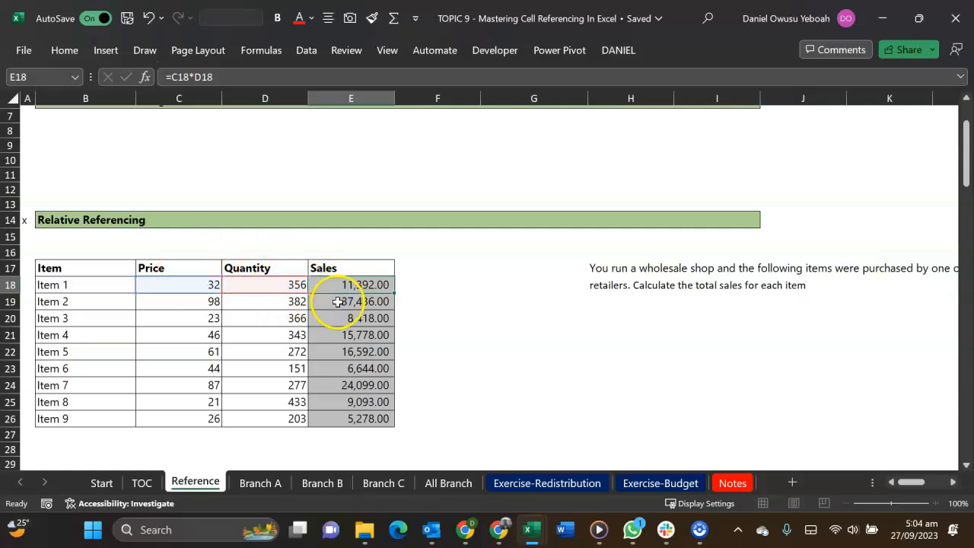
pyautogui.doubleClick(338, 302)
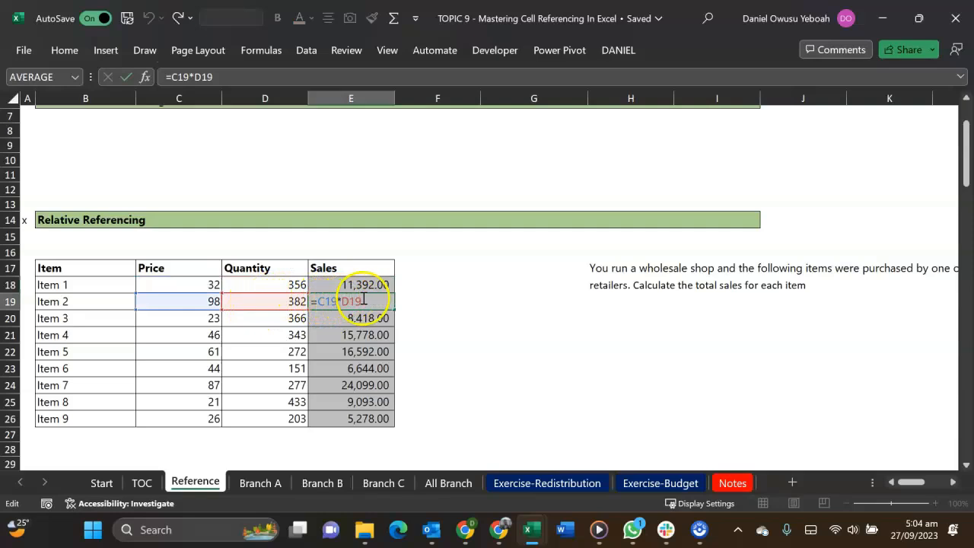
pyautogui.hotkey('ctrl', 'Return')
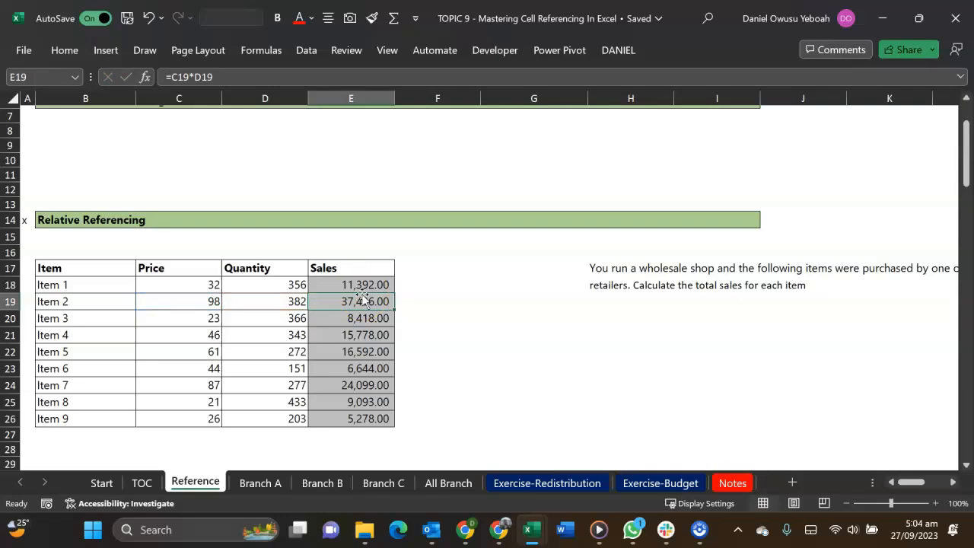
pyautogui.doubleClick(363, 285)
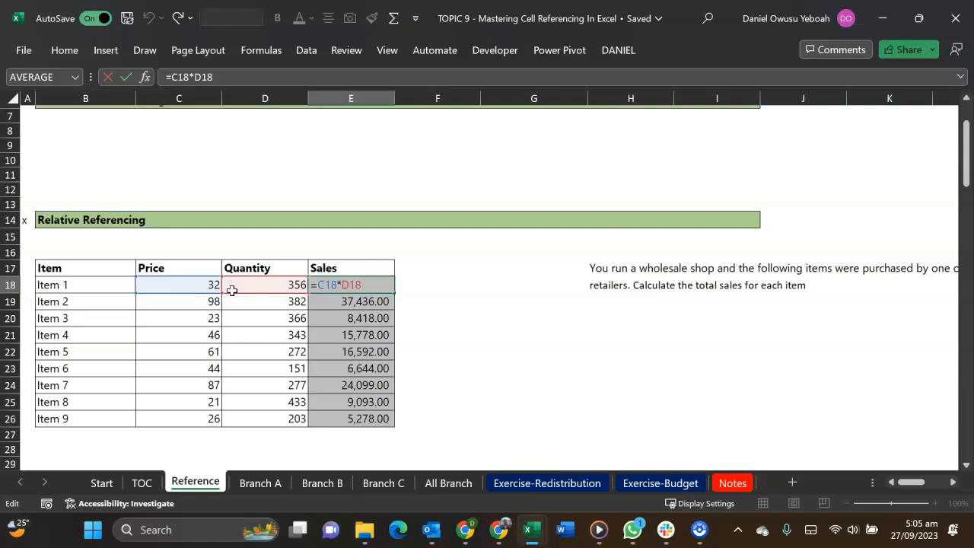
pyautogui.press('Return')
# Enter 1, 2 and 3 across E8:G8 under the Understand Referencing in Excel heading
pyautogui.scroll(2, 283, 232)
pyautogui.click(329, 207)
pyautogui.press('Down')
pyautogui.write('1')
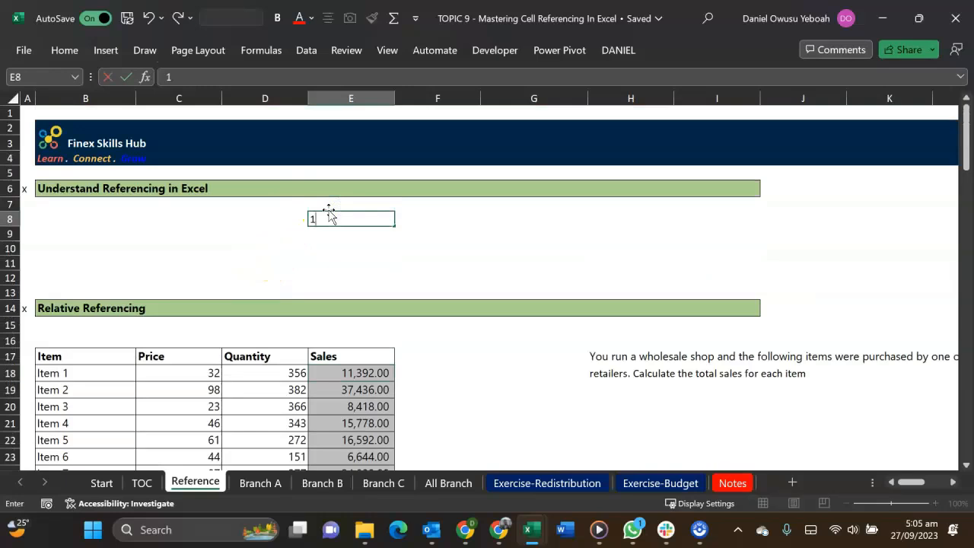
pyautogui.press('Tab')
pyautogui.write('2')
pyautogui.press('Tab')
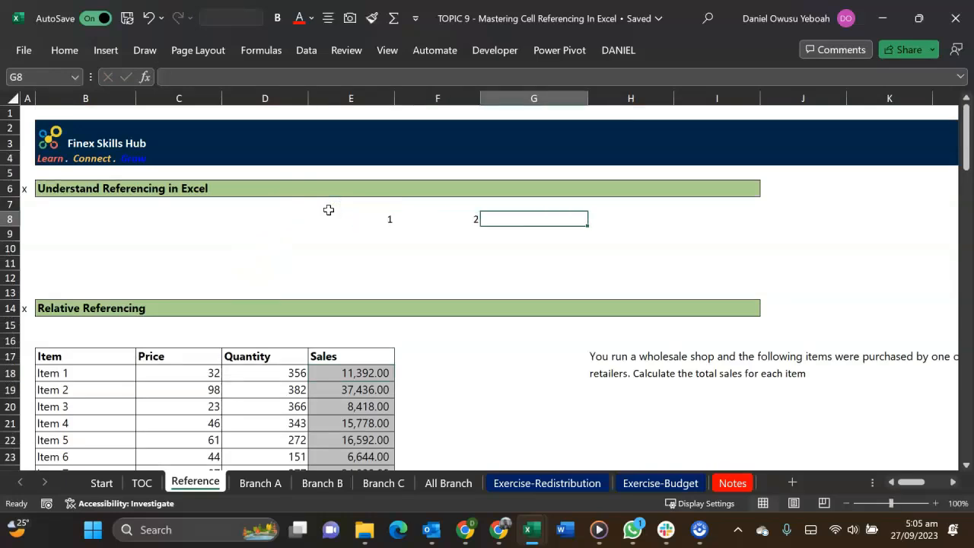
pyautogui.write('3')
pyautogui.press('Return')
# Enter 4, 5 and 6 across E9:G9 as the second row of the sample grid
pyautogui.write('4')
pyautogui.press('Tab')
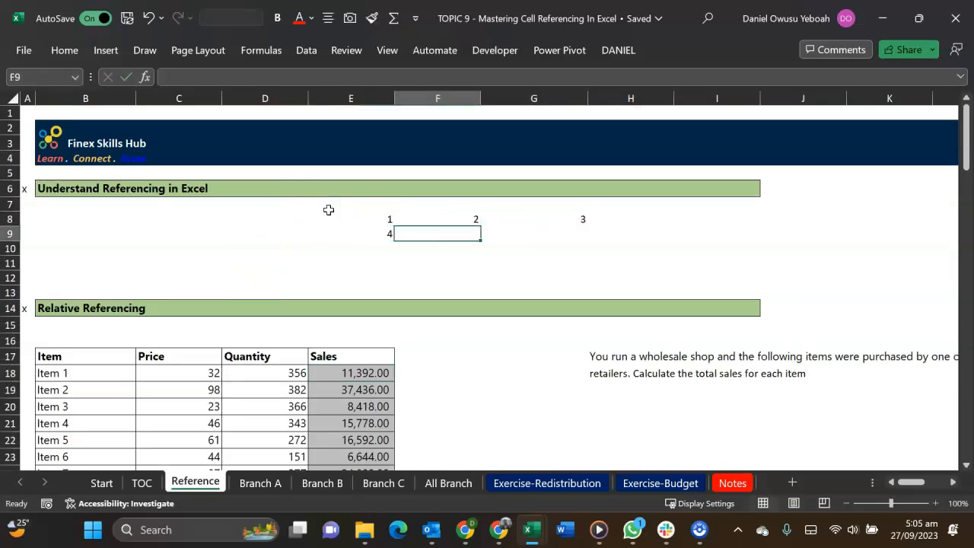
pyautogui.write('5')
pyautogui.press('Tab')
pyautogui.press('Tab')
pyautogui.write('6')
pyautogui.hotkey('shift', 'Tab')
pyautogui.write('6')
pyautogui.press('Tab')
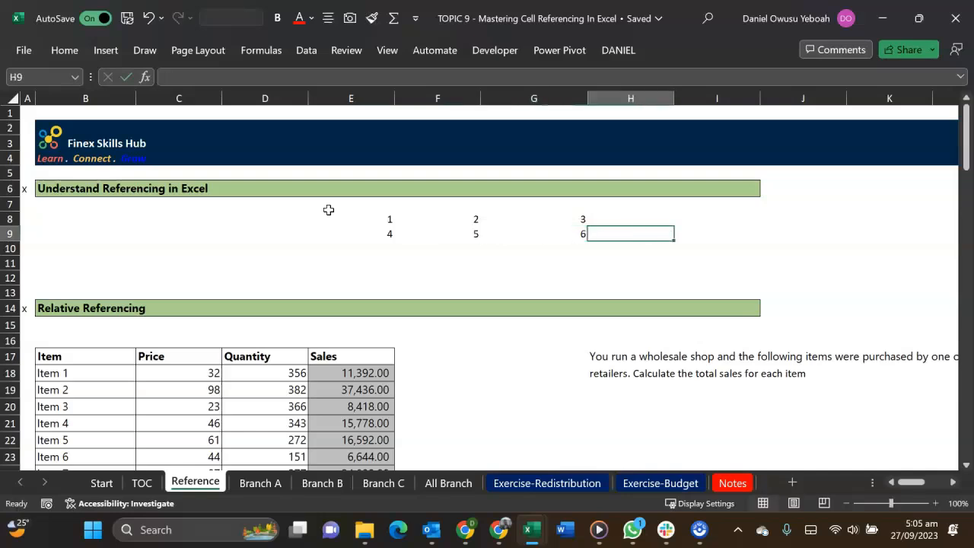
# Enter 7, 8 and 9 across E10:G10 as the third row of the sample grid
pyautogui.press('Return')
pyautogui.press('Left')
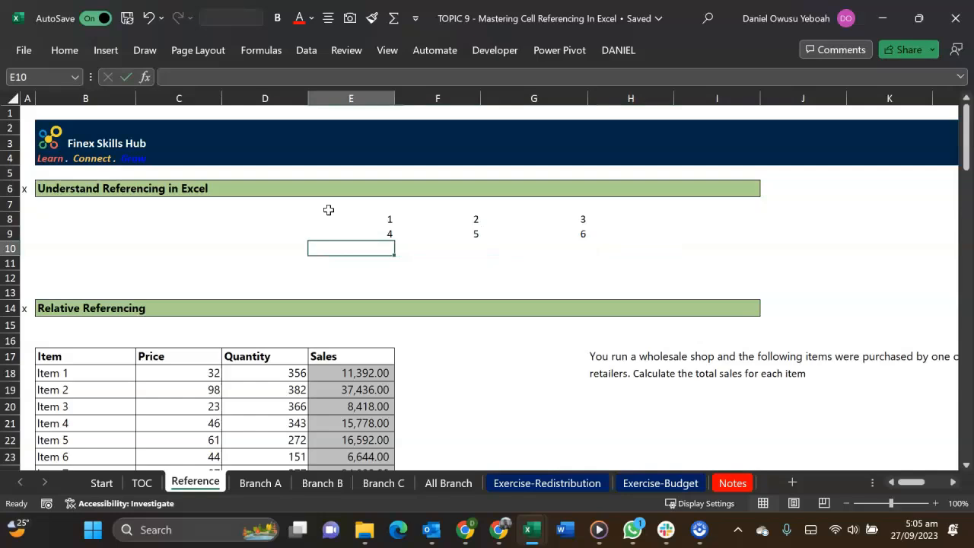
pyautogui.write('7')
pyautogui.press('Tab')
pyautogui.write('8')
pyautogui.press('Tab')
pyautogui.press('Tab')
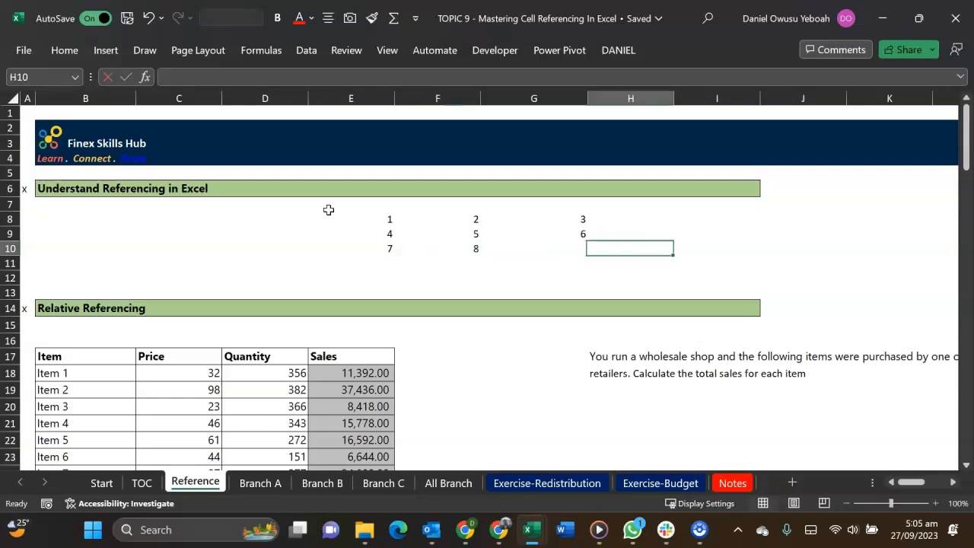
pyautogui.write('9')
pyautogui.press('Left')
pyautogui.write('9')
pyautogui.press('Right')
# Insert three blank sheet rows at rows 12 to 14, above the Relative Referencing section
pyautogui.click(464, 278)
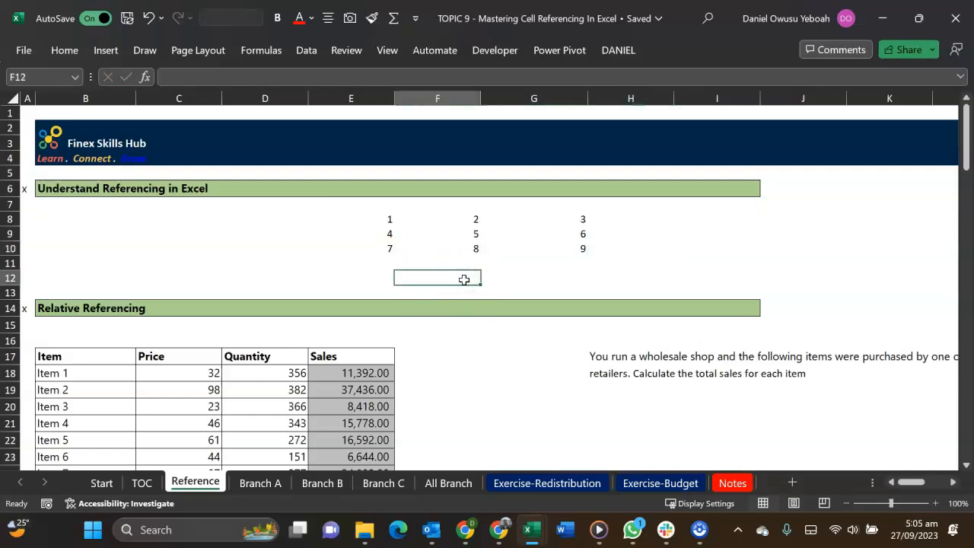
pyautogui.hotkey('shift', 'Down')
pyautogui.hotkey('shift', 'Down')
pyautogui.hotkey('alt', 'h')
pyautogui.press('i')
pyautogui.press('r')
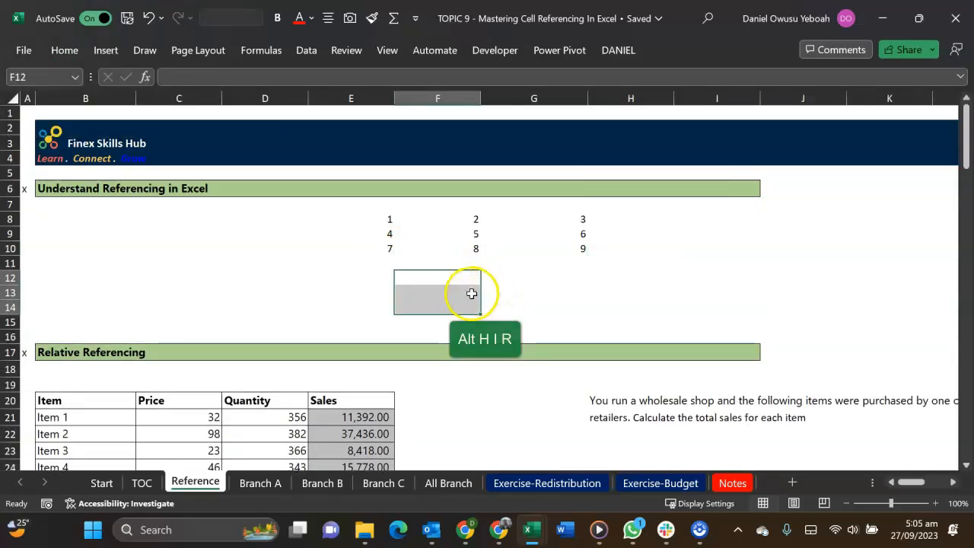
# Enter the formula =F8 in cell F13, below the sample number grid
pyautogui.click(470, 293)
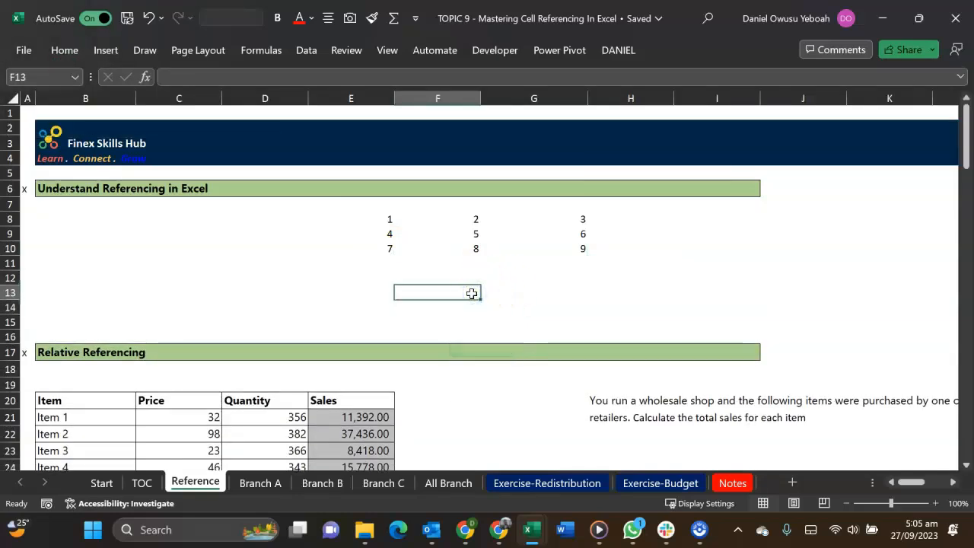
pyautogui.write('=')
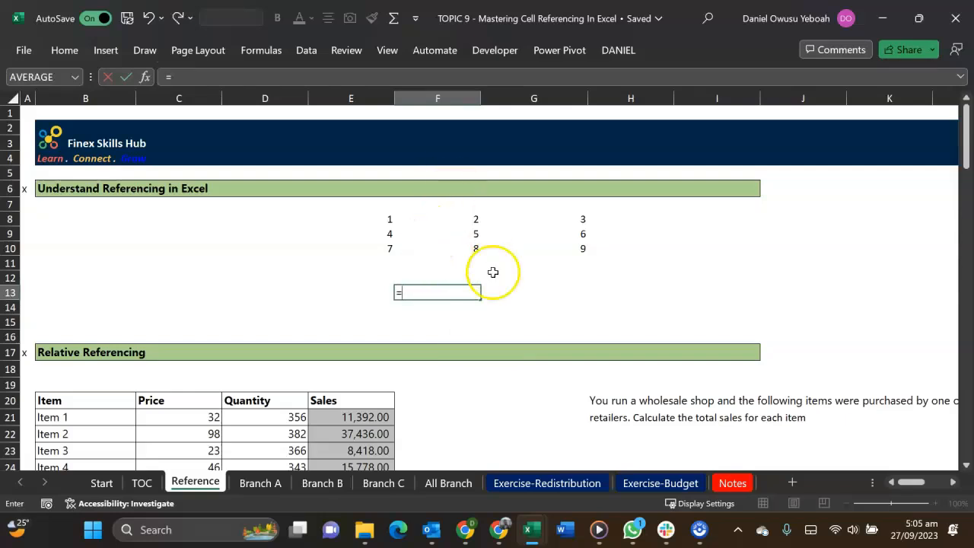
pyautogui.click(472, 220)
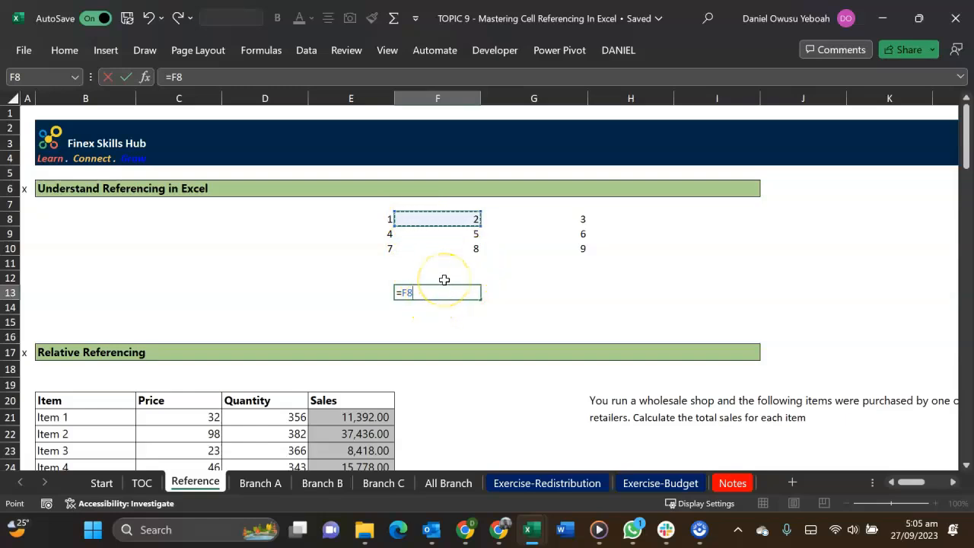
pyautogui.hotkey('ctrl', 'Return')
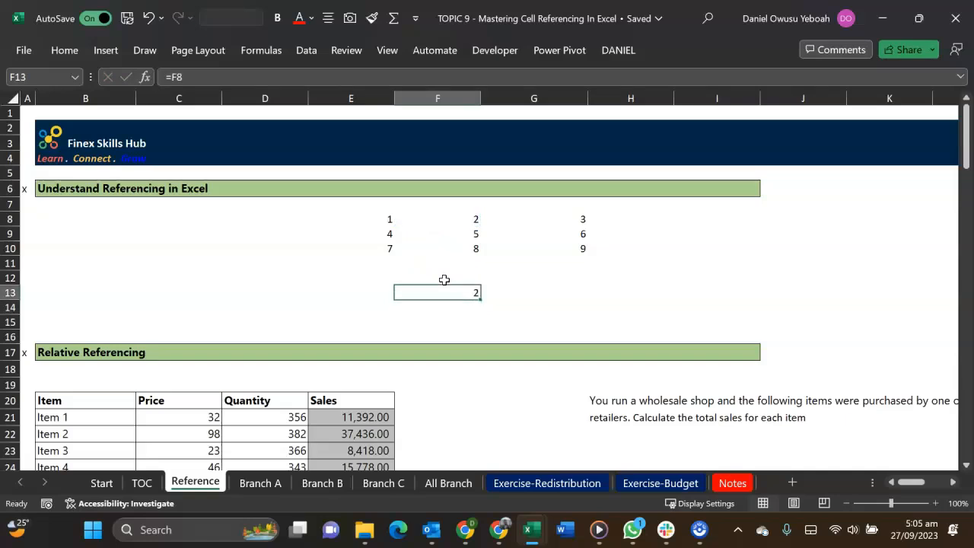
# Enter the constant 2 in F15 and copy it across to G15, checking the contents of both cells
pyautogui.click(458, 323)
pyautogui.write('2')
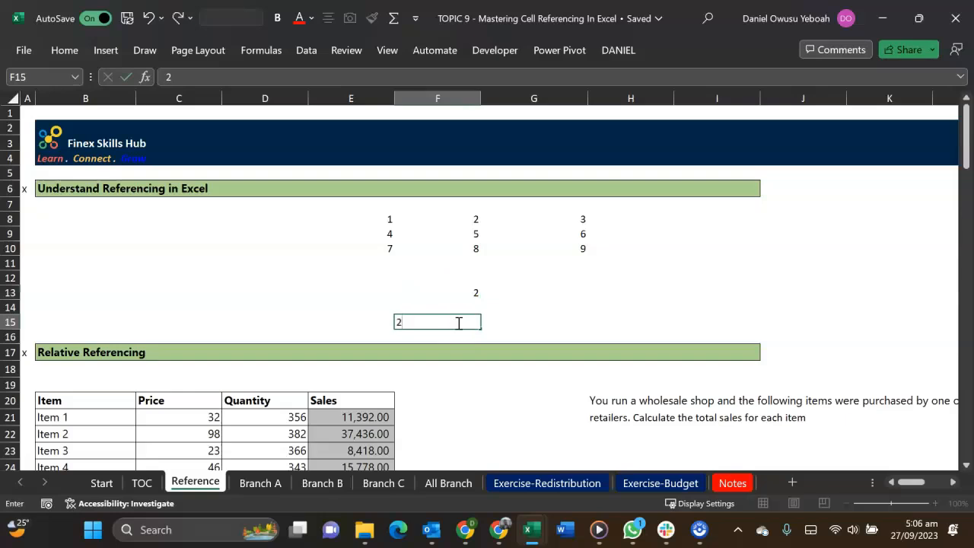
pyautogui.press('Return')
pyautogui.click(458, 322)
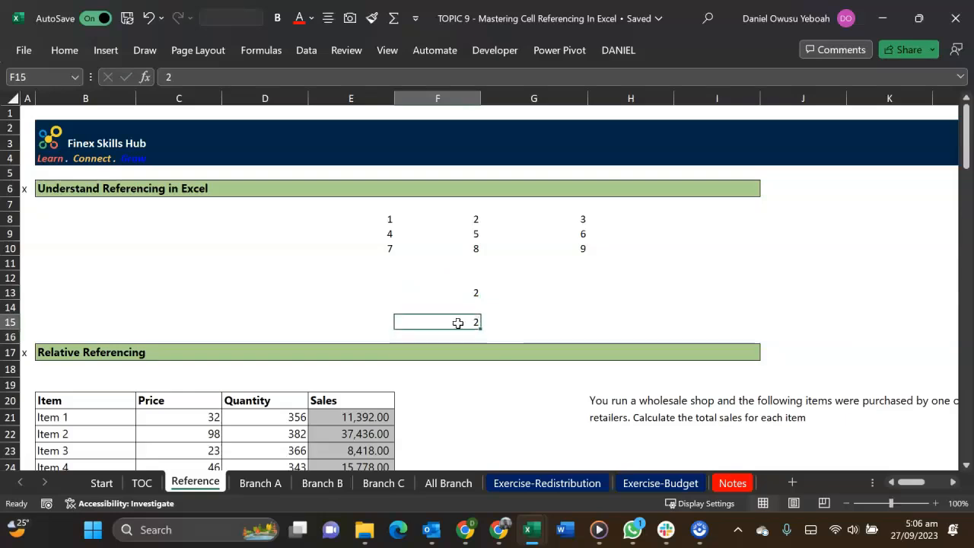
pyautogui.hotkey('ctrl', 'c')
pyautogui.press('Right')
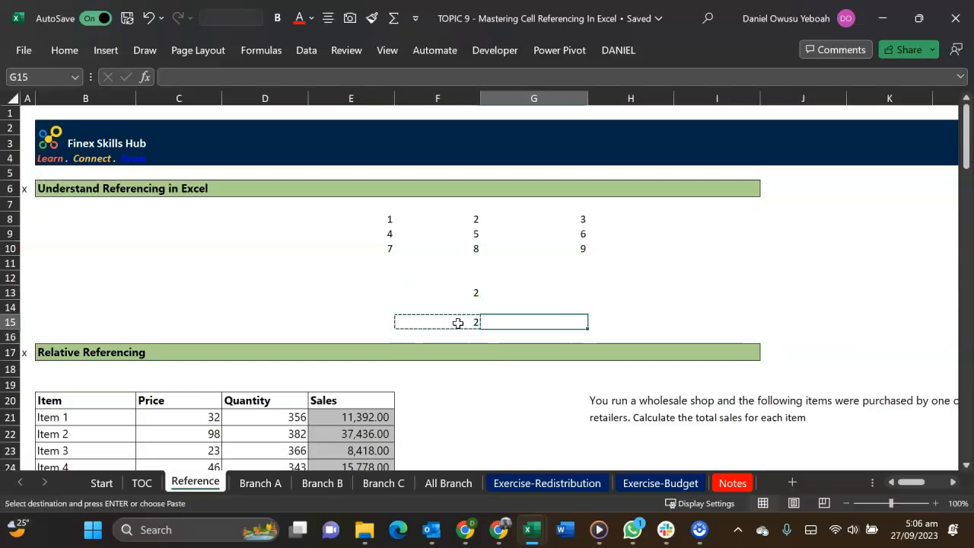
pyautogui.hotkey('ctrl', 'v')
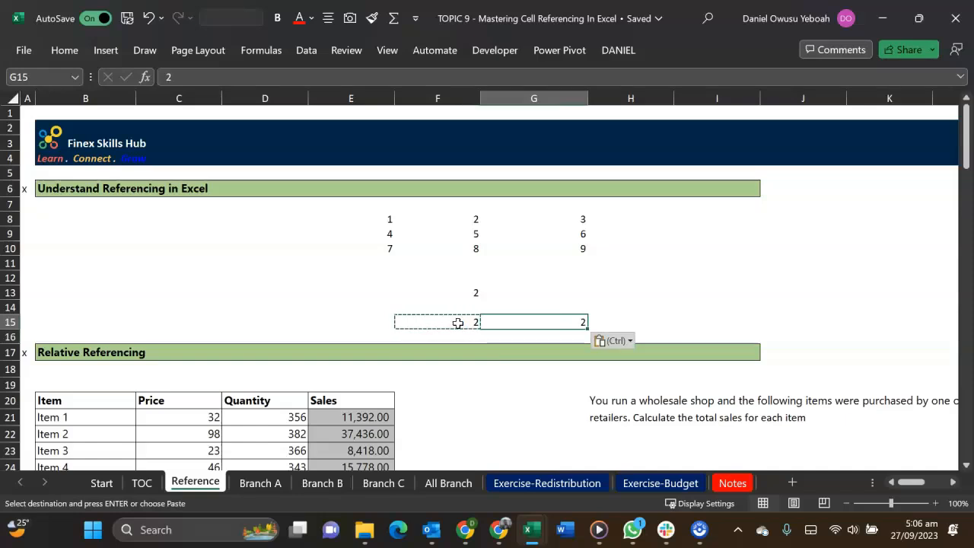
pyautogui.doubleClick(561, 322)
pyautogui.click(465, 313)
pyautogui.click(469, 322)
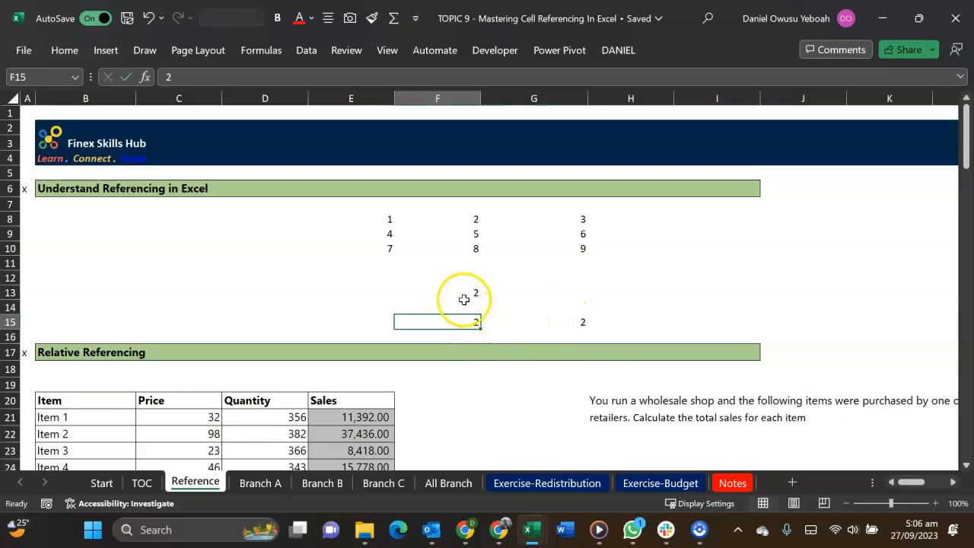
# Copy the cell-reference formula from F13 into G13
pyautogui.click(464, 303)
pyautogui.doubleClick(462, 293)
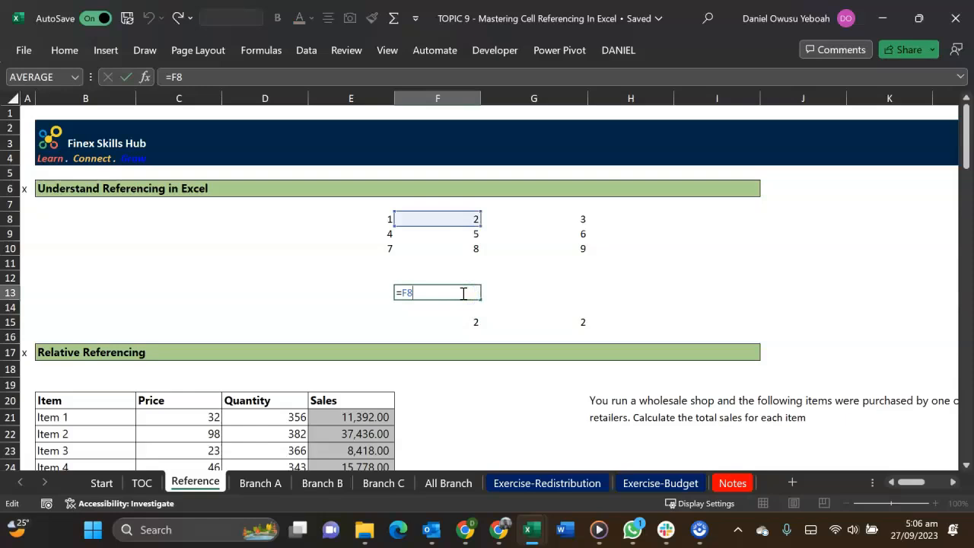
pyautogui.press('Escape')
pyautogui.hotkey('ctrl', 'c')
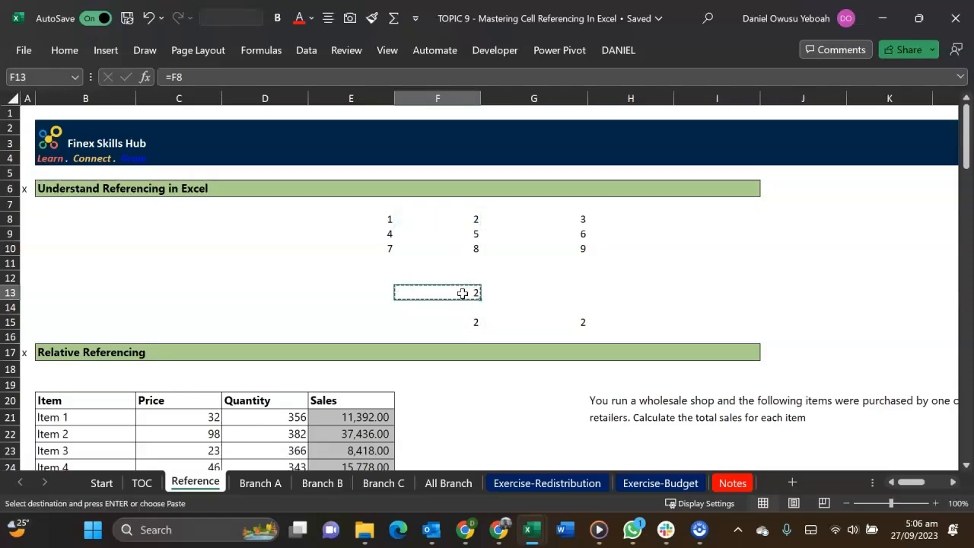
pyautogui.press('Right')
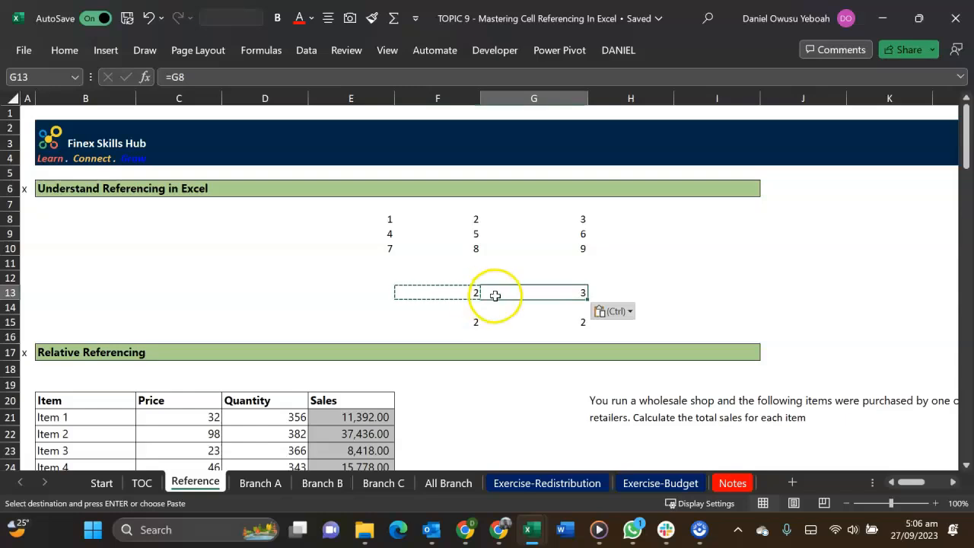
# Compare the formulas in G13 and F13, and paste the F13 formula into G13 again
pyautogui.doubleClick(495, 294)
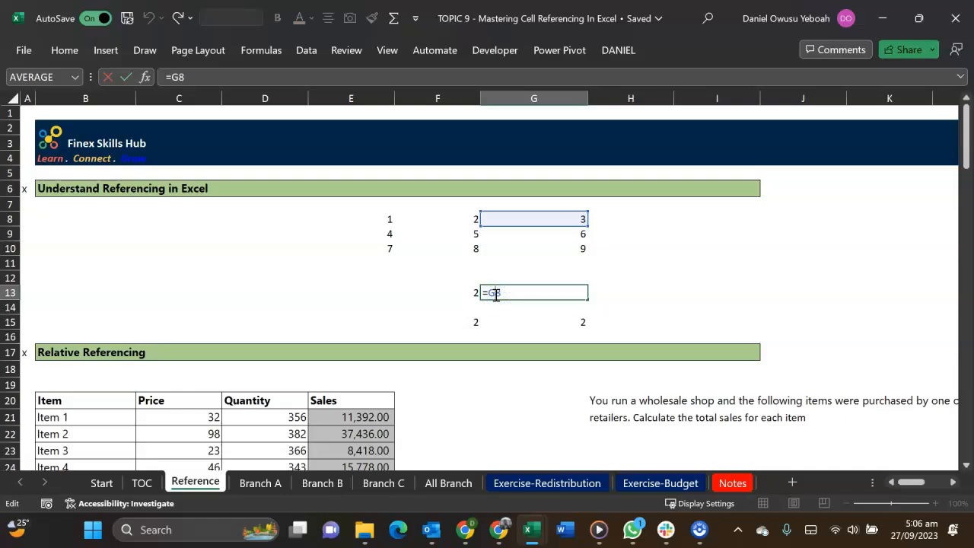
pyautogui.doubleClick(468, 291)
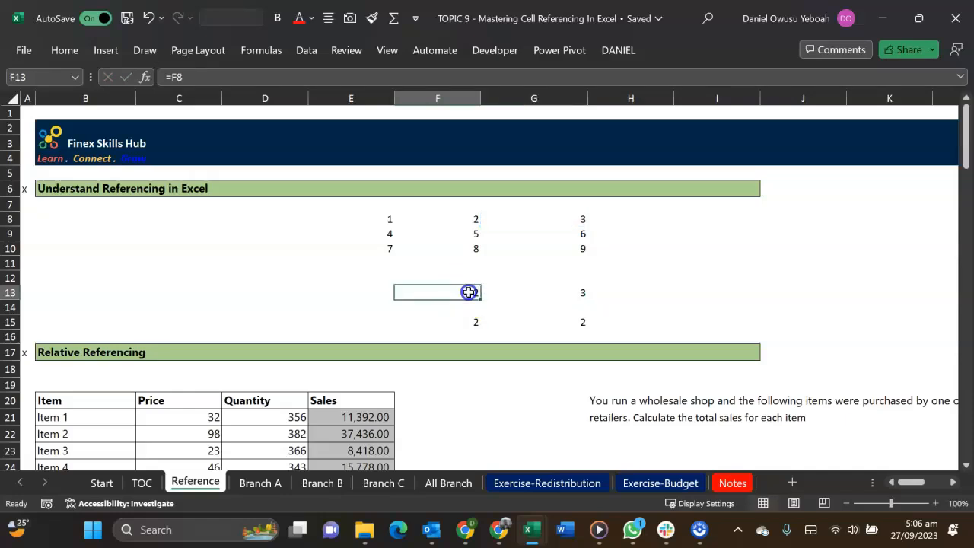
pyautogui.click(420, 287)
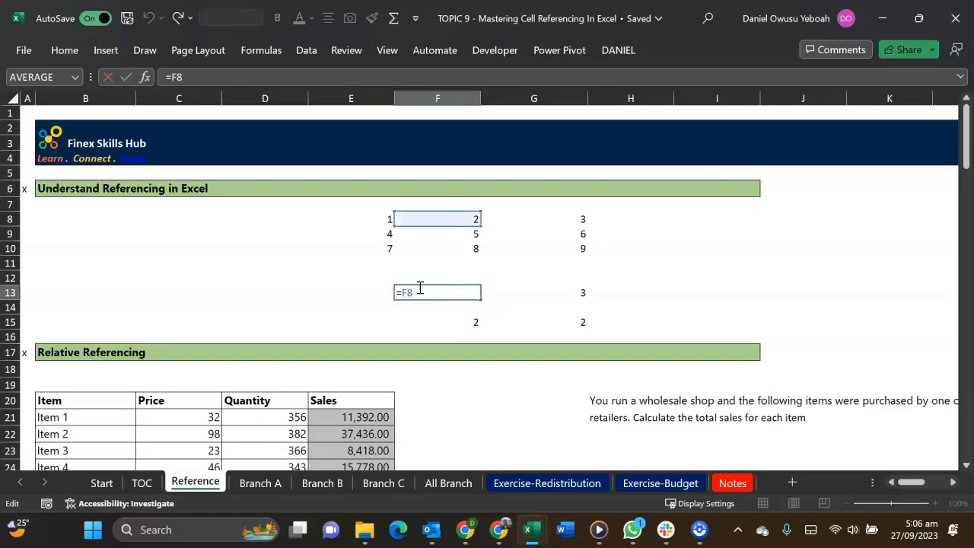
pyautogui.press('Escape')
pyautogui.hotkey('ctrl', 'c')
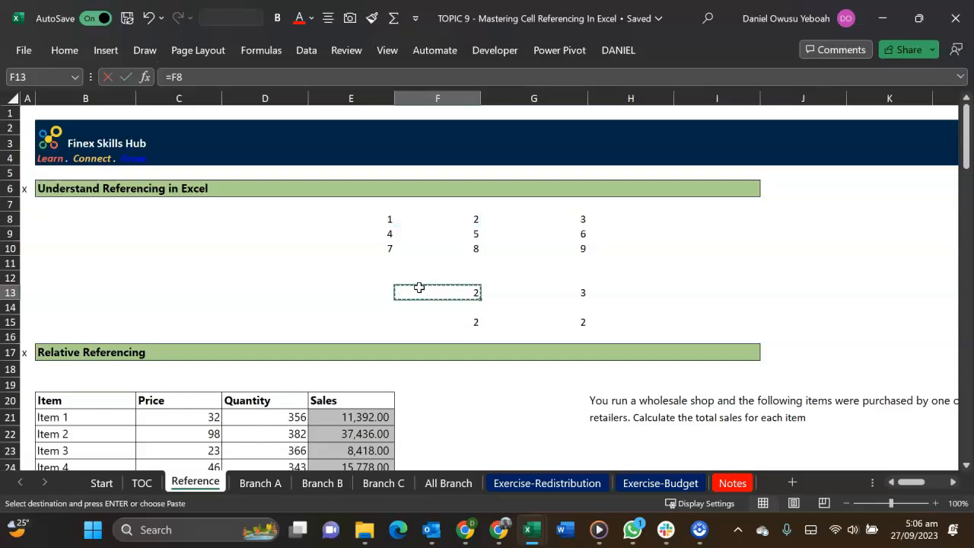
pyautogui.click(517, 293)
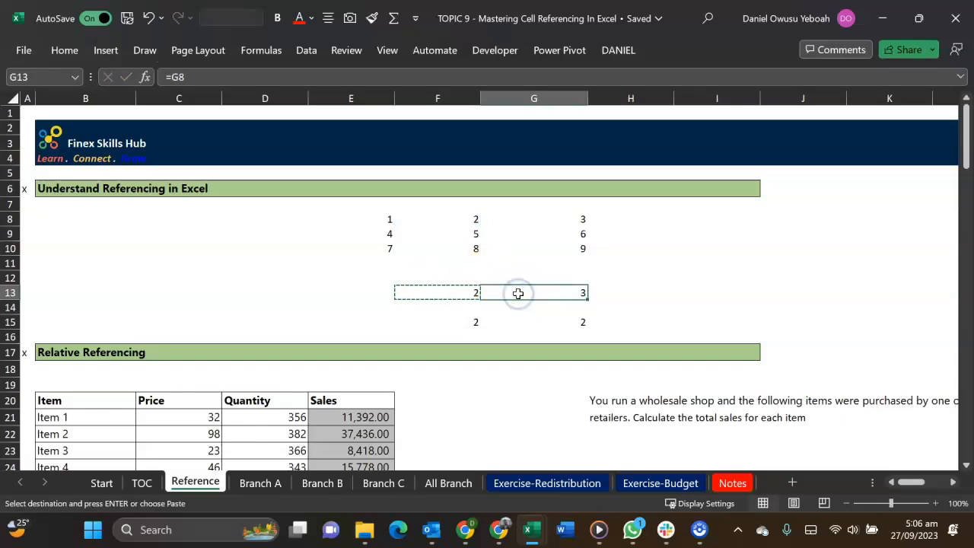
pyautogui.hotkey('ctrl', 'v')
# Examine which grid cells the formulas in G13 and F13 point to
pyautogui.doubleClick(517, 293)
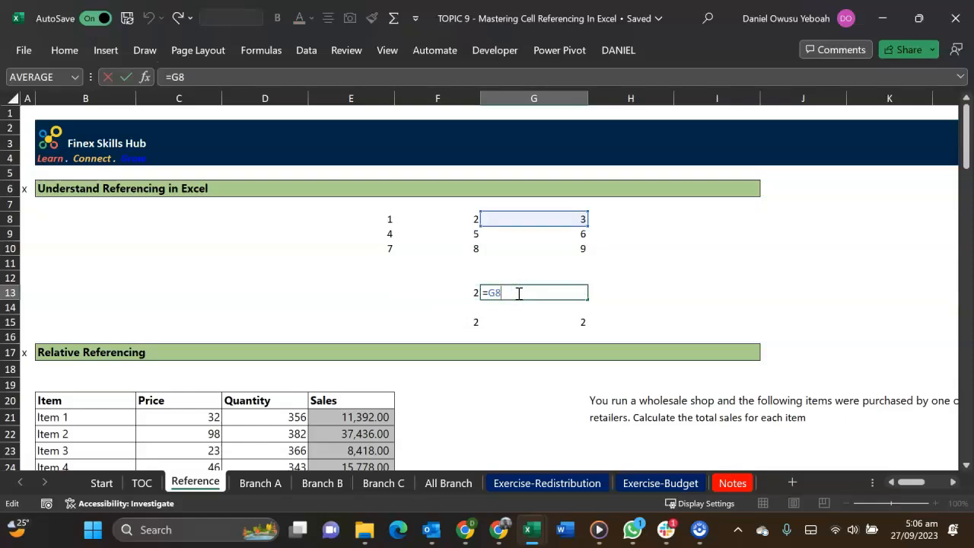
pyautogui.press('Escape')
pyautogui.click(473, 292)
pyautogui.doubleClick(473, 293)
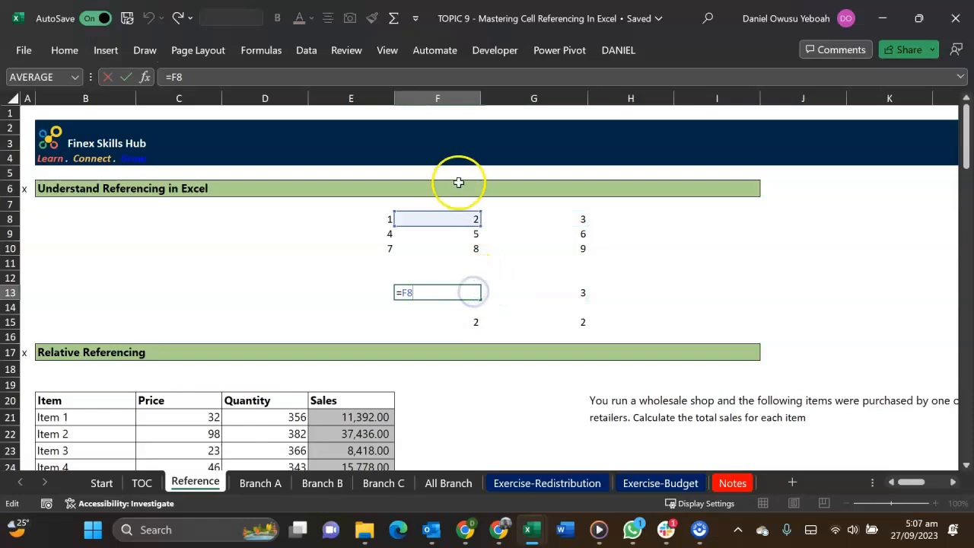
pyautogui.press('Escape')
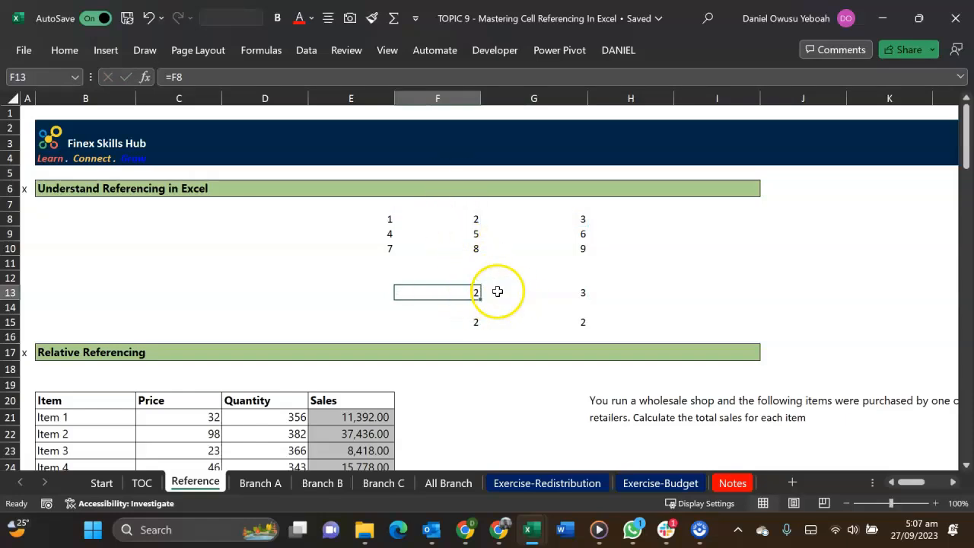
pyautogui.doubleClick(498, 292)
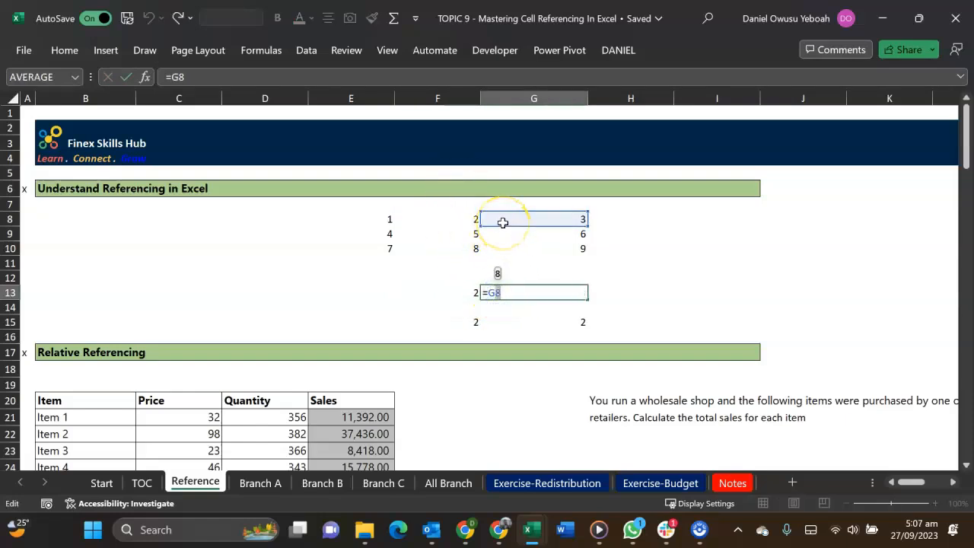
pyautogui.press('Escape')
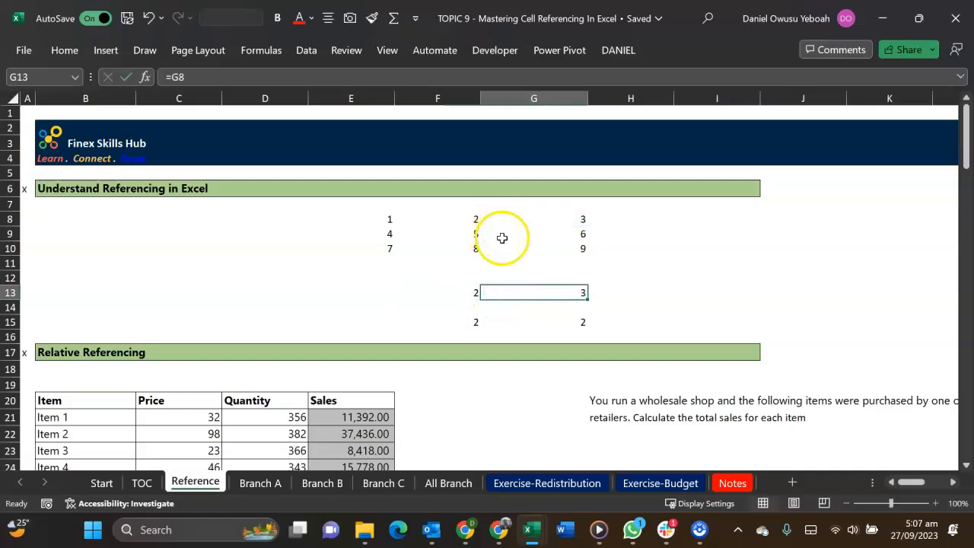
pyautogui.click(458, 294)
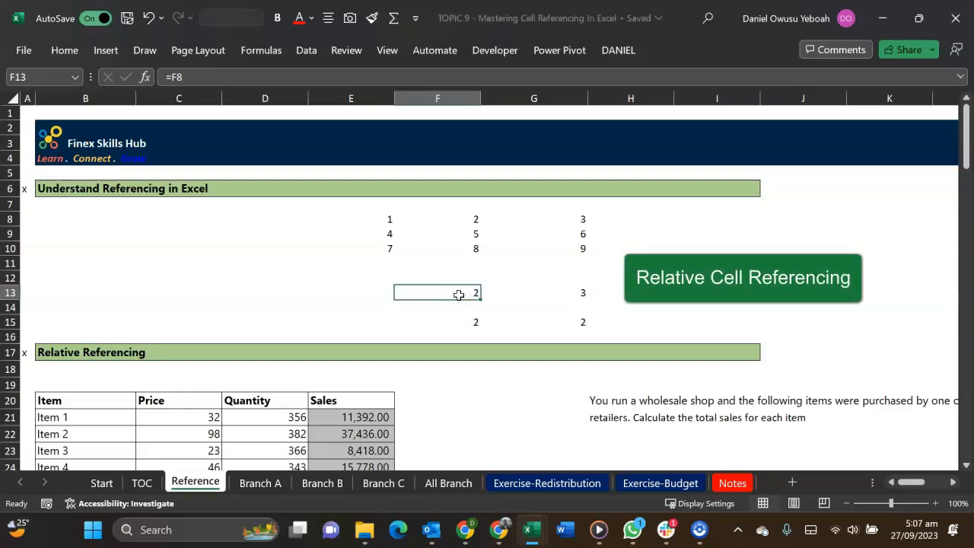
# Clear the constants from F15:G15
pyautogui.click(473, 322)
pyautogui.moveTo(474, 322); pyautogui.dragTo(522, 322)
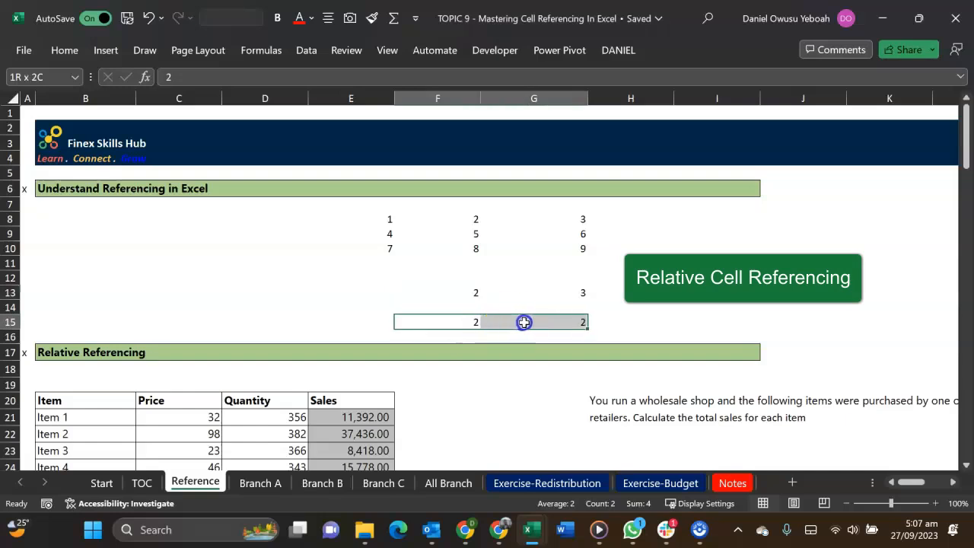
pyautogui.press('Delete')
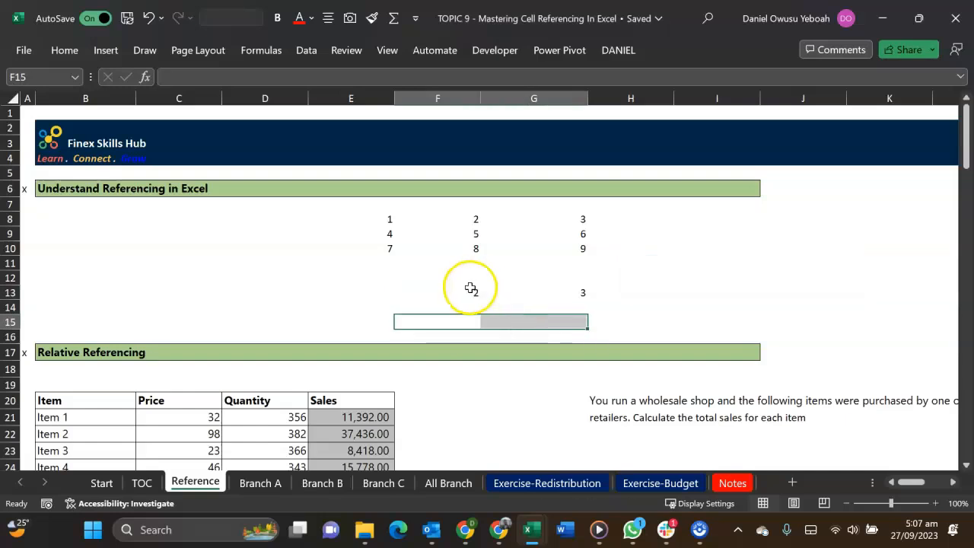
# Recheck the formulas in F13 and G13, and copy the F13 formula down into F14
pyautogui.doubleClick(473, 290)
pyautogui.press('Escape')
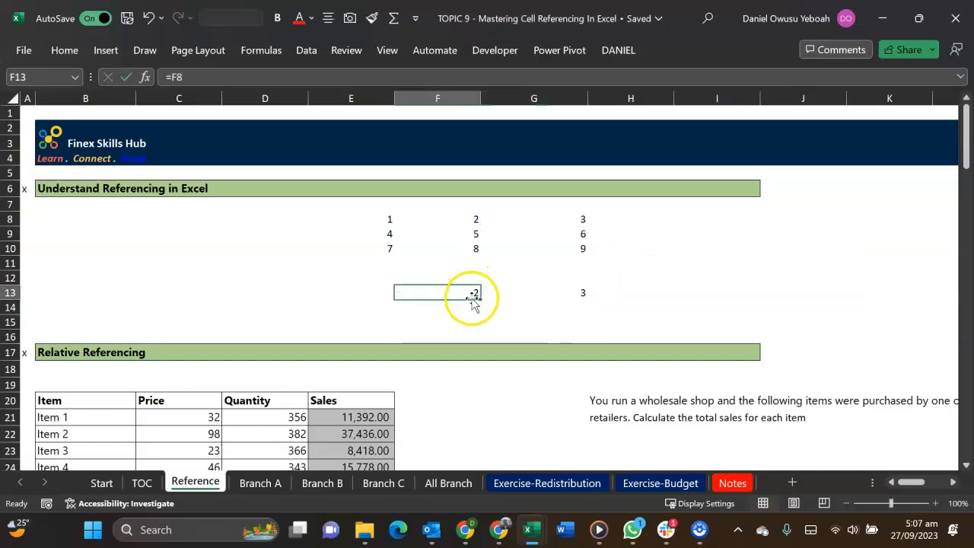
pyautogui.doubleClick(523, 293)
pyautogui.press('Escape')
pyautogui.click(467, 294)
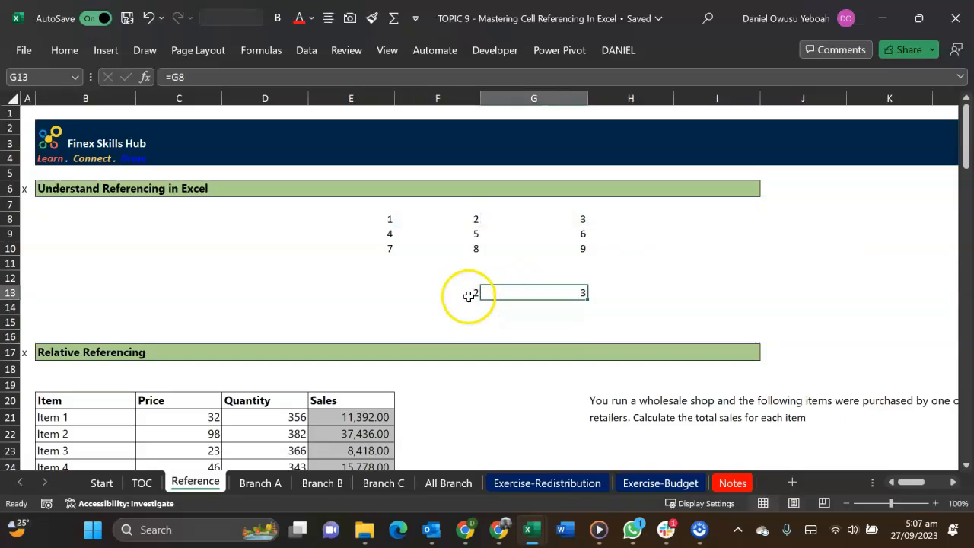
pyautogui.hotkey('ctrl', 'c')
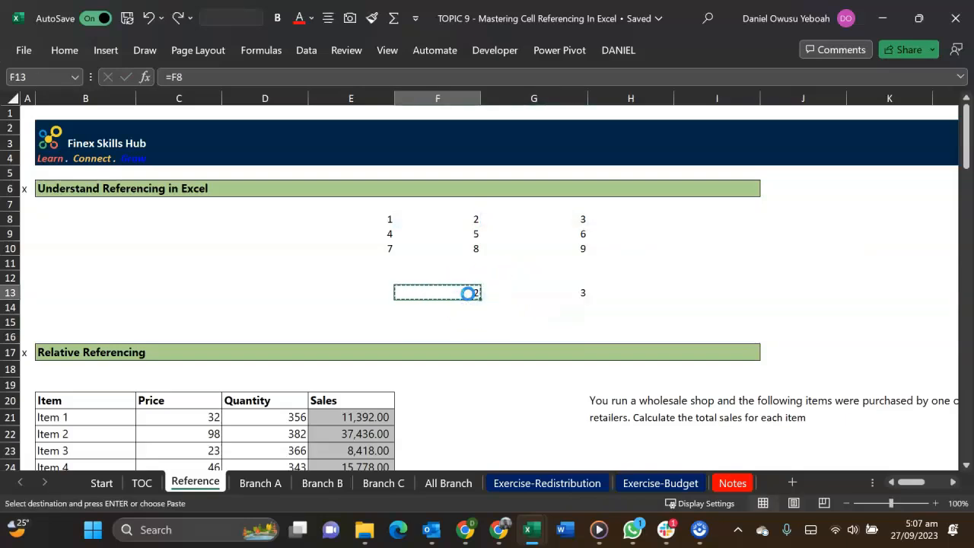
pyautogui.press('Down')
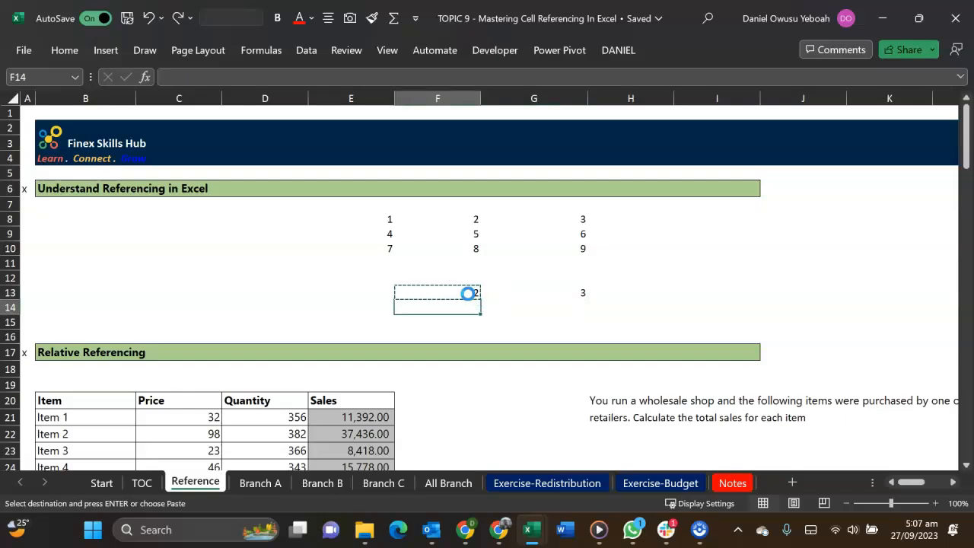
pyautogui.hotkey('ctrl', 'v')
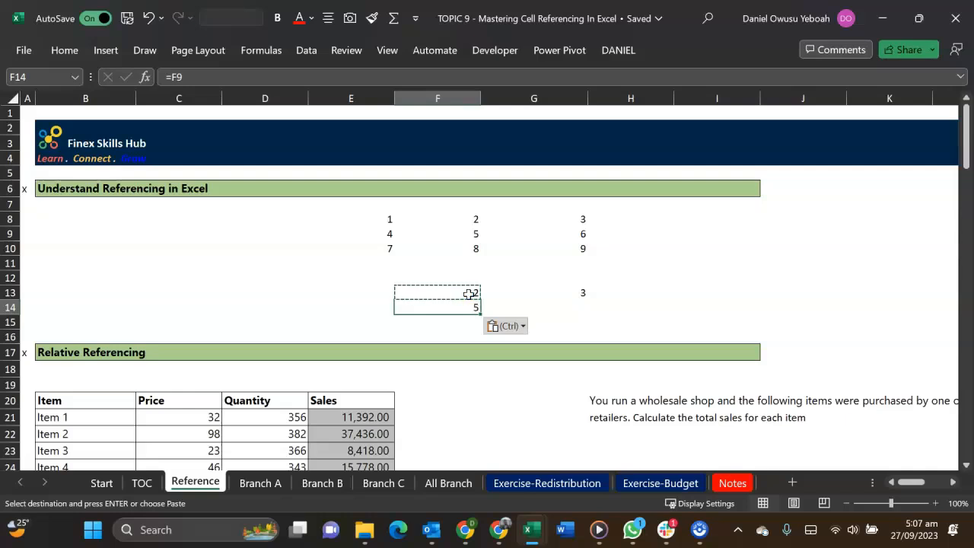
# Compare the row references in the F13 and F14 formulas, and leave the cells unedited
pyautogui.doubleClick(469, 293)
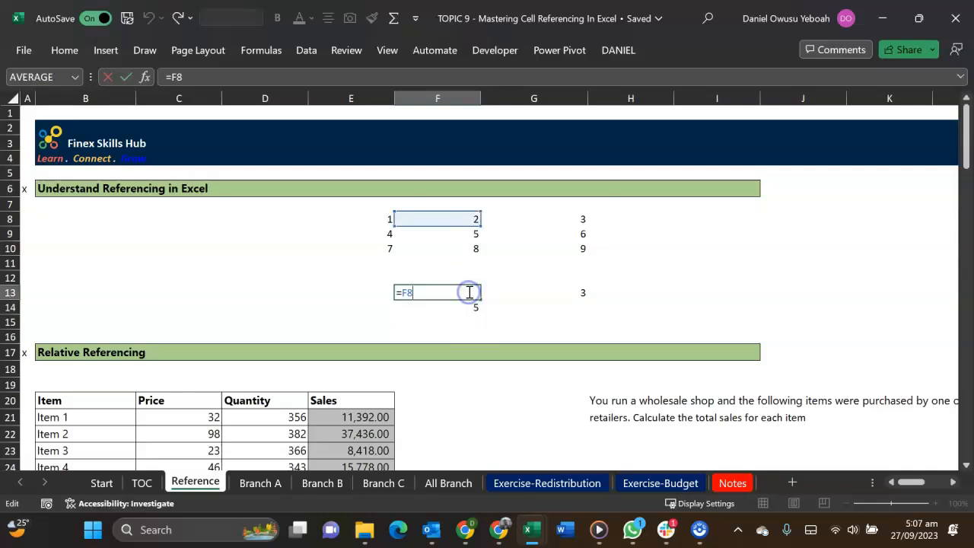
pyautogui.press('Escape')
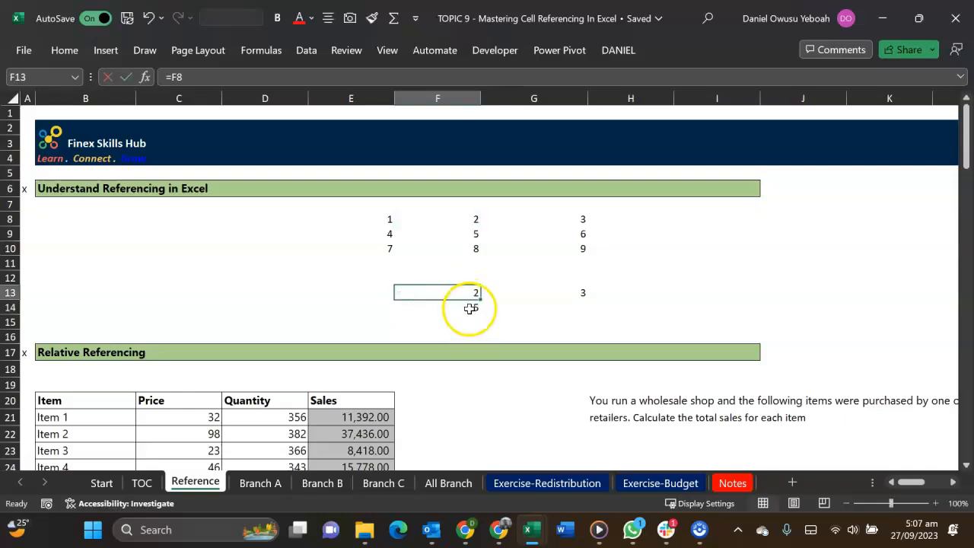
pyautogui.click(471, 308)
pyautogui.doubleClick(471, 308)
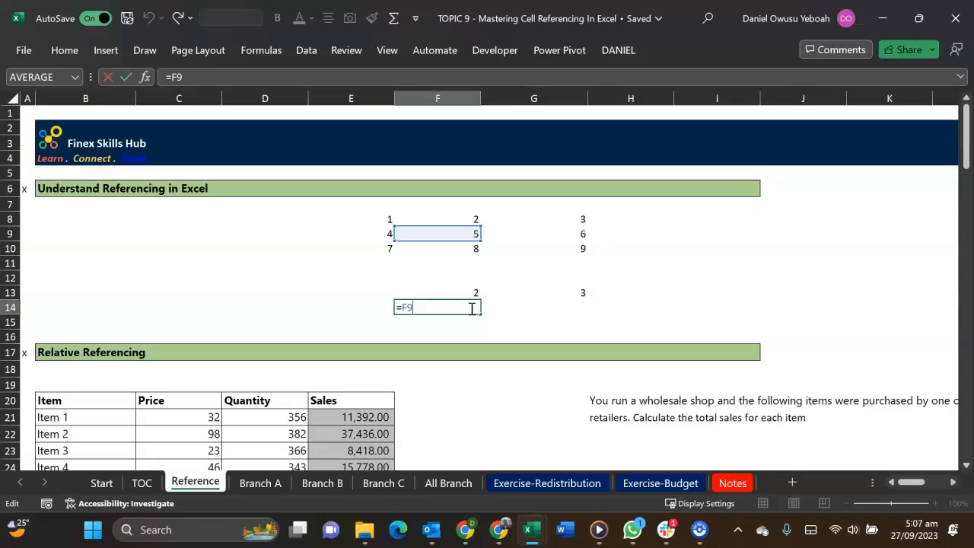
pyautogui.press('Escape')
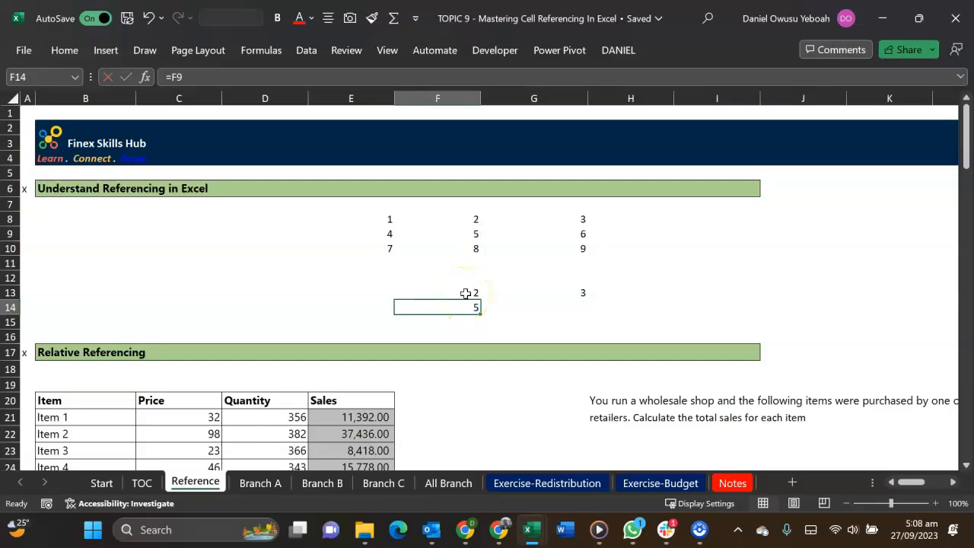
pyautogui.click(189, 260)
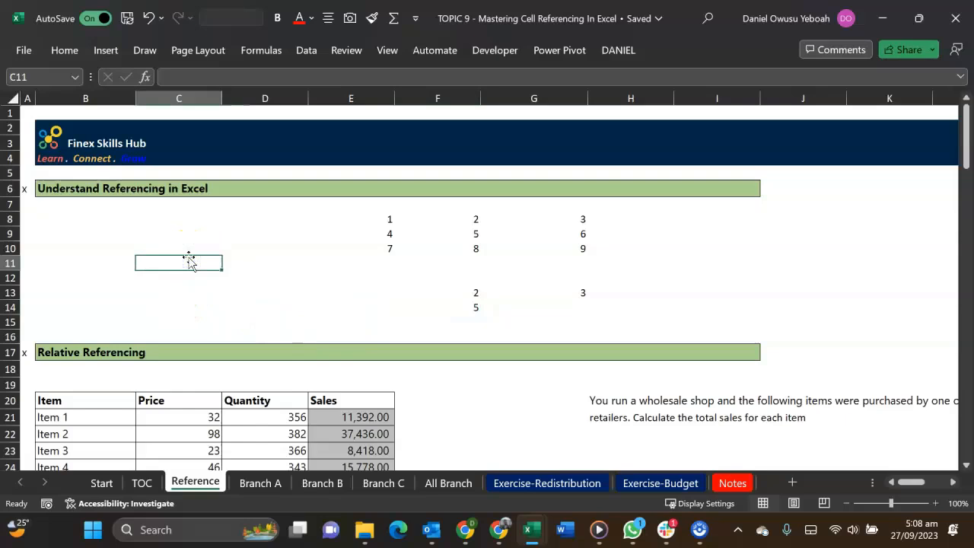
# Enter the headings Column in C11 and Row in D11
pyautogui.write('Column')
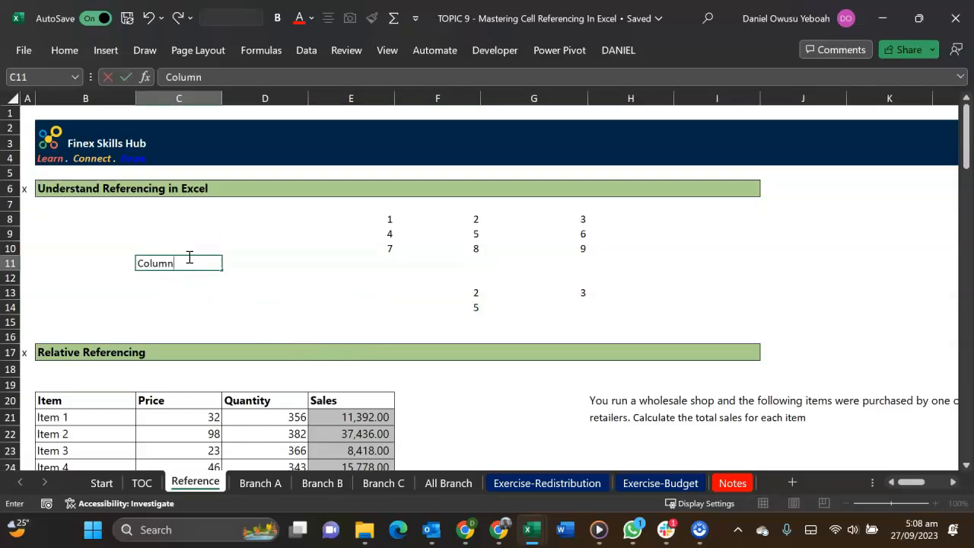
pyautogui.press('Tab')
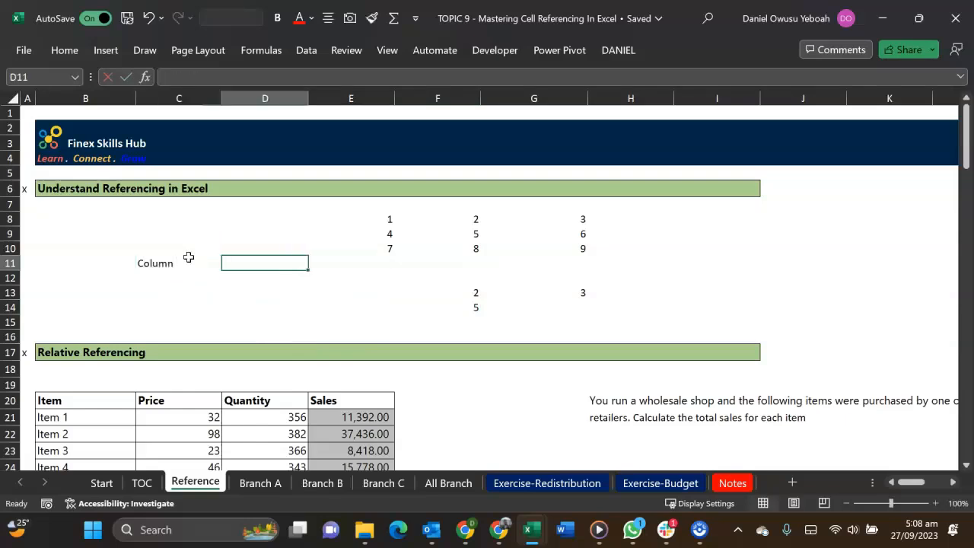
pyautogui.write('Row')
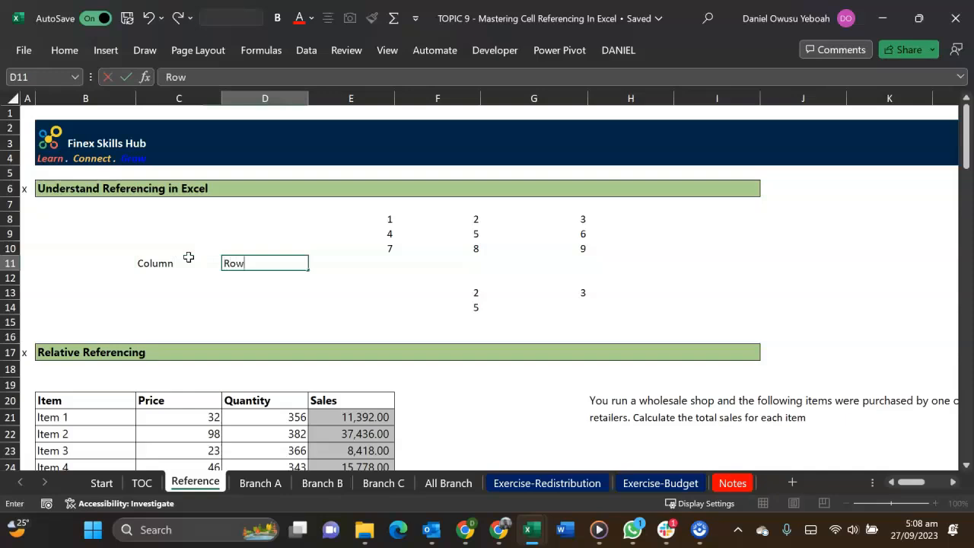
pyautogui.press('Return')
# Write the reference F8 as text in C9, and split it into F in C12 and 8 in D12
pyautogui.click(169, 237)
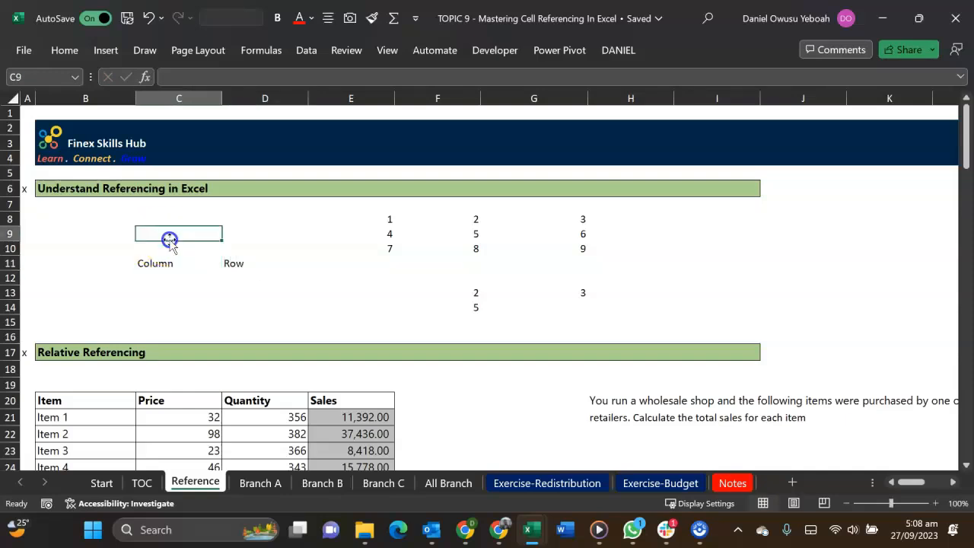
pyautogui.write('F8')
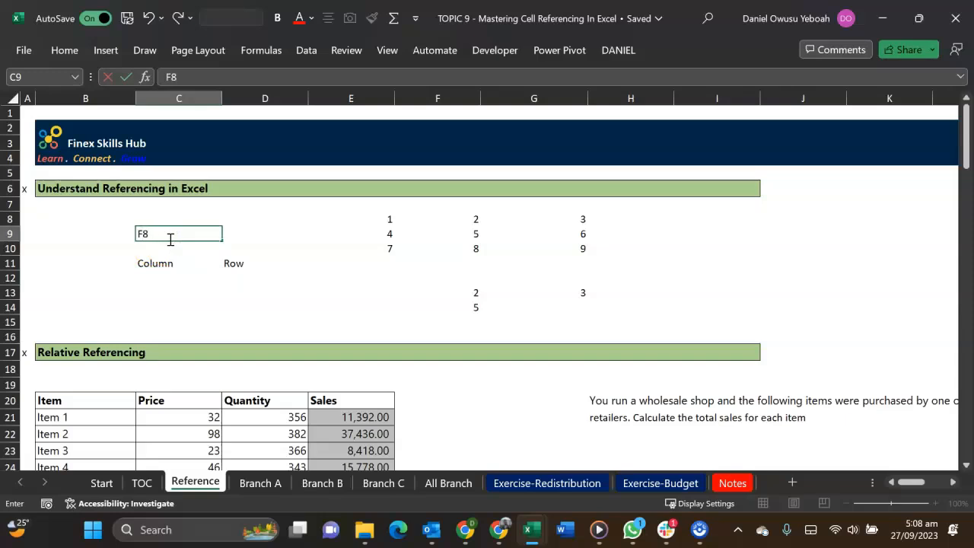
pyautogui.press('Return')
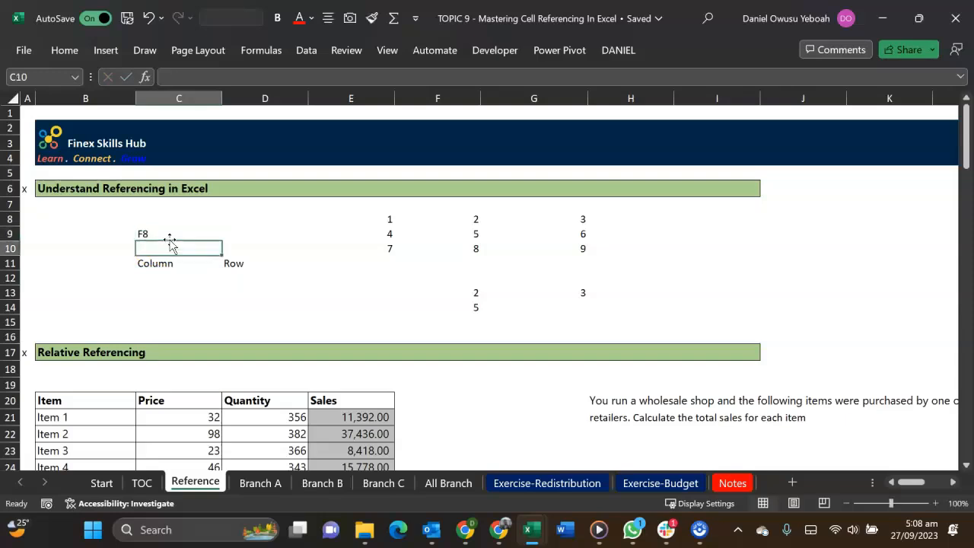
pyautogui.click(166, 279)
pyautogui.write('f8')
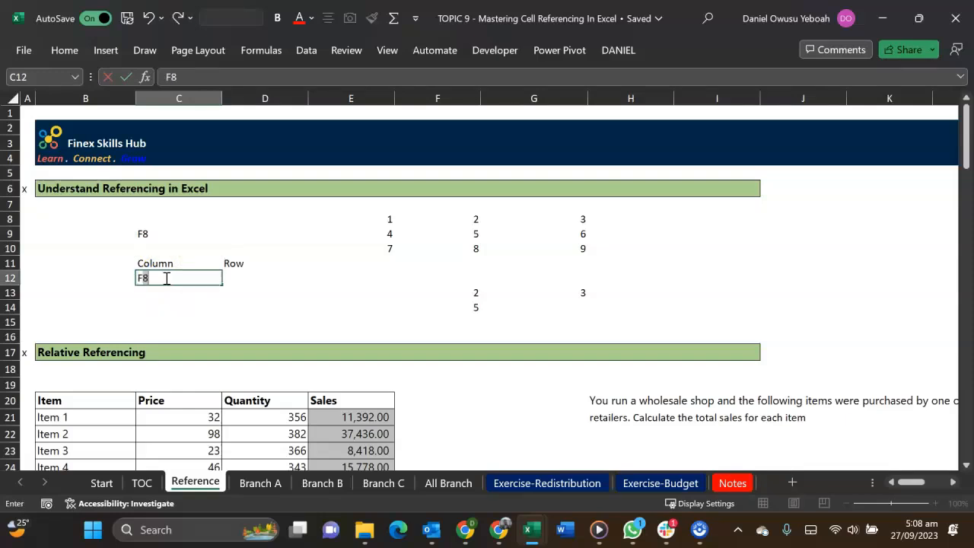
pyautogui.press('BackSpace')
pyautogui.press('Tab')
pyautogui.write('8')
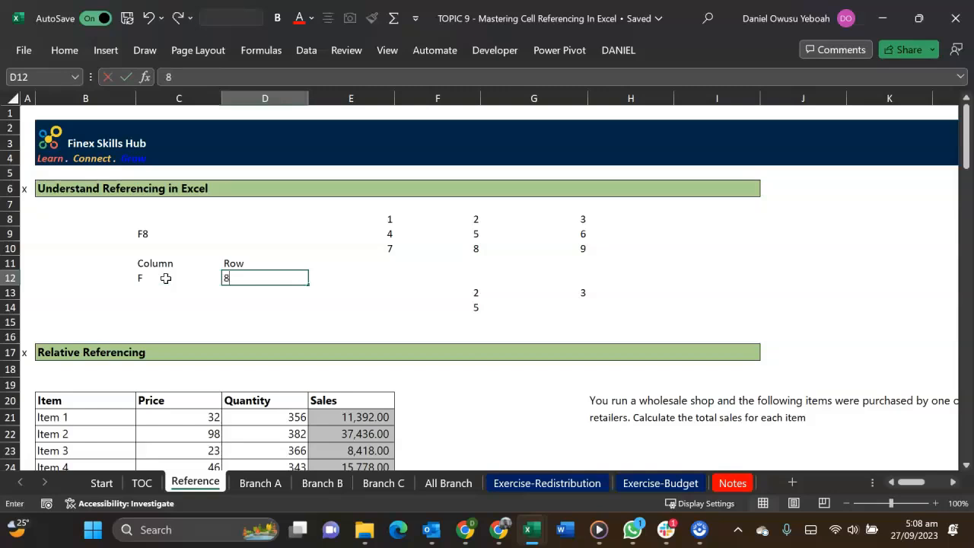
pyautogui.press('Return')
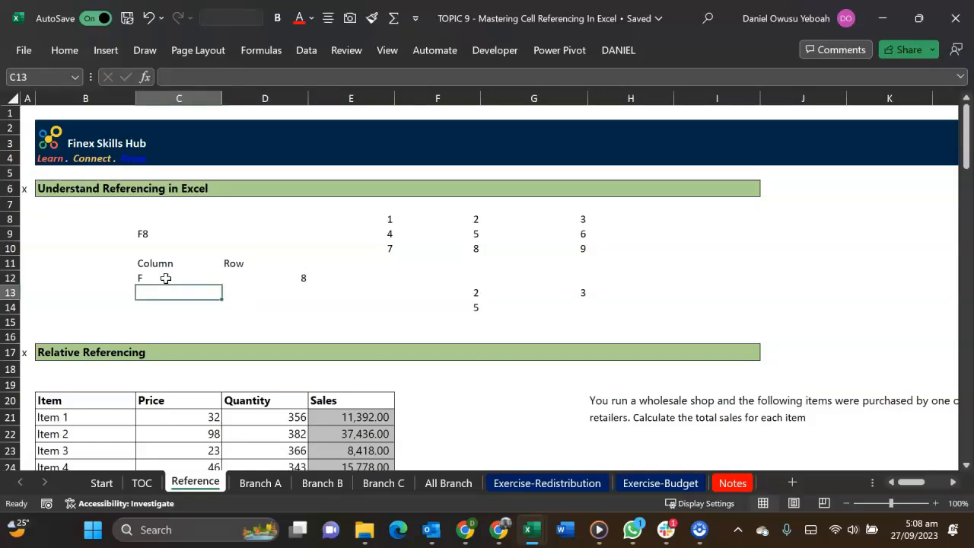
# Compare the formulas in F13 and G13, and record G13's reference as G in C13 and 8 in D13
pyautogui.click(472, 296)
pyautogui.write('=F8')
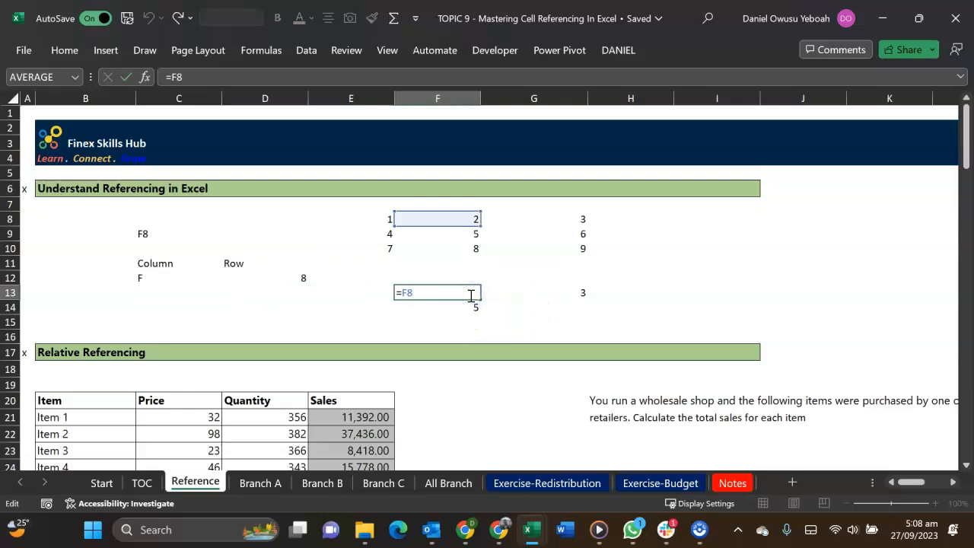
pyautogui.press('Escape')
pyautogui.doubleClick(516, 293)
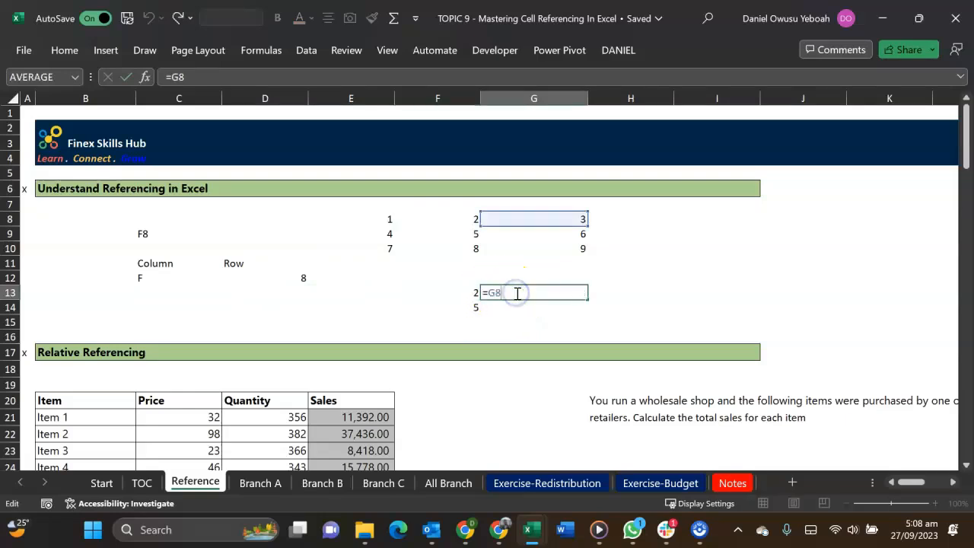
pyautogui.press('Escape')
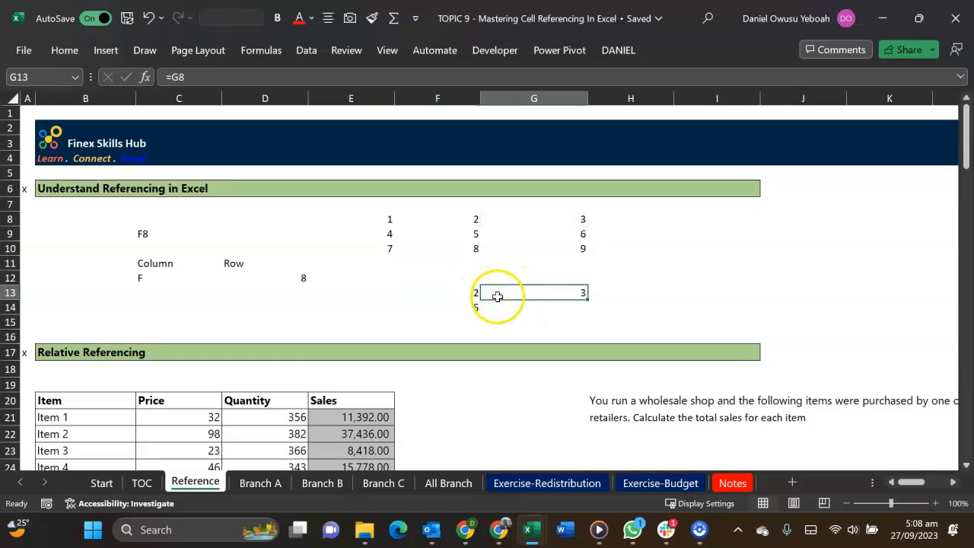
pyautogui.click(140, 294)
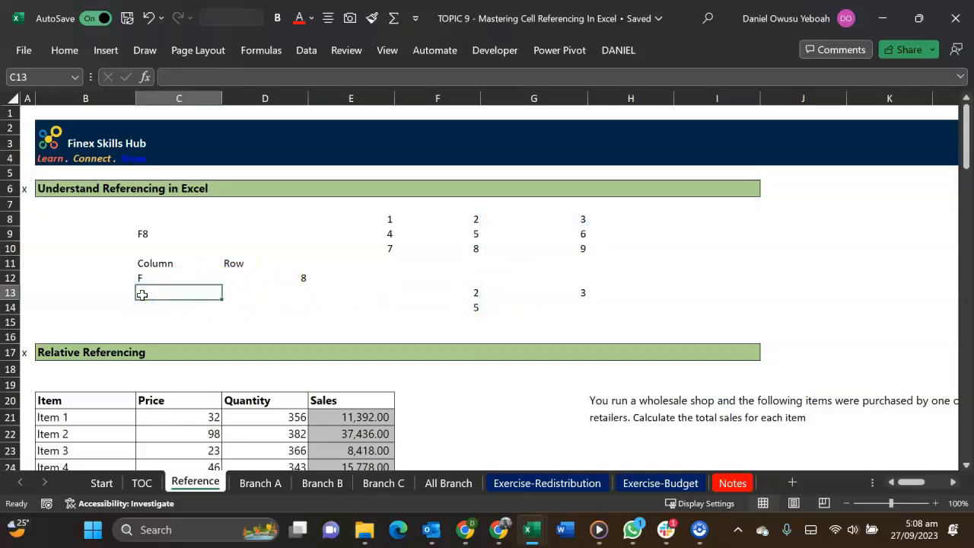
pyautogui.write('G')
pyautogui.press('Tab')
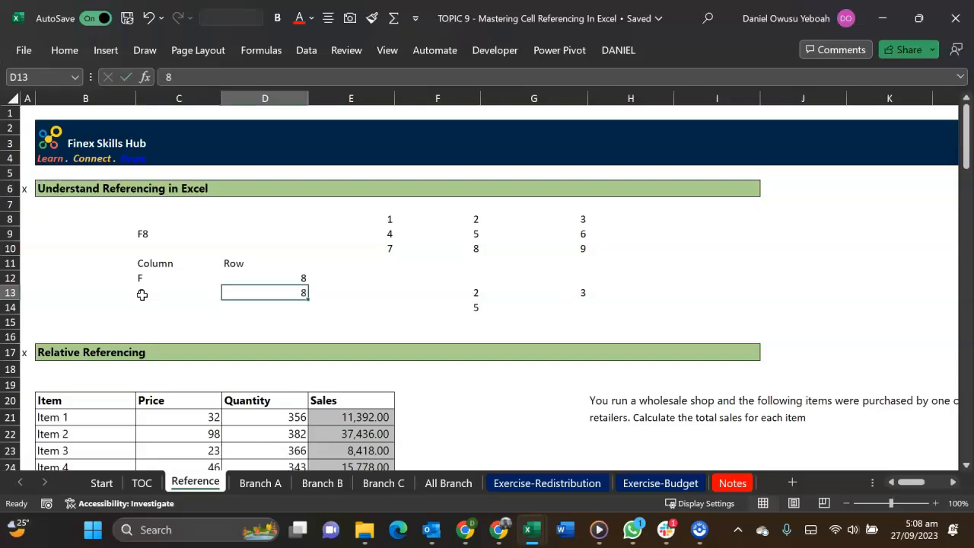
# Copy the G13 formula across into H13 and inspect the cell it refers to
pyautogui.click(475, 292)
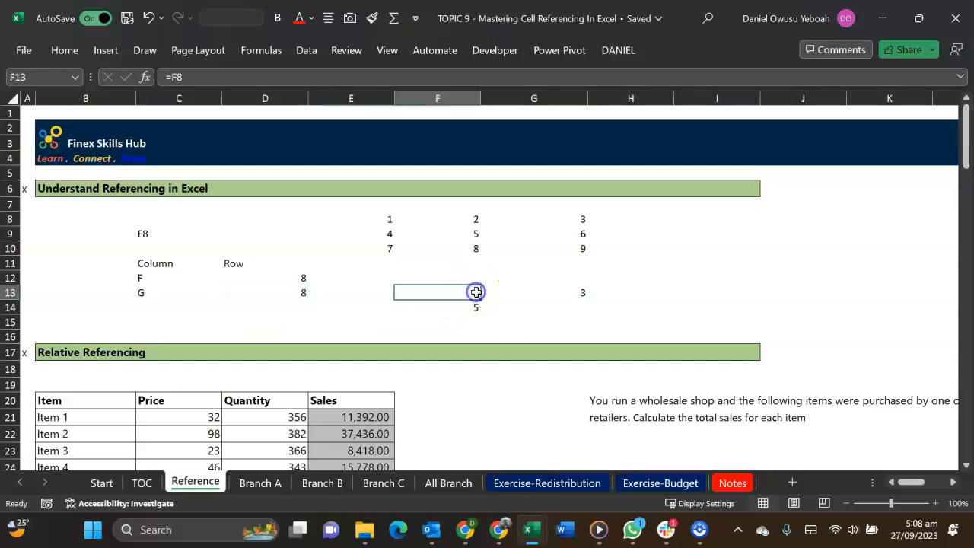
pyautogui.doubleClick(476, 292)
pyautogui.click(554, 294)
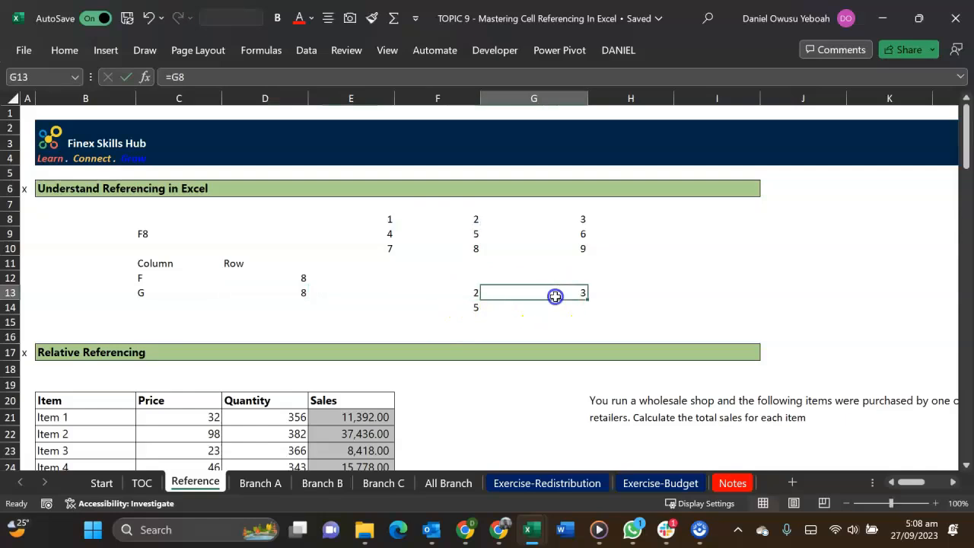
pyautogui.hotkey('ctrl', 'c')
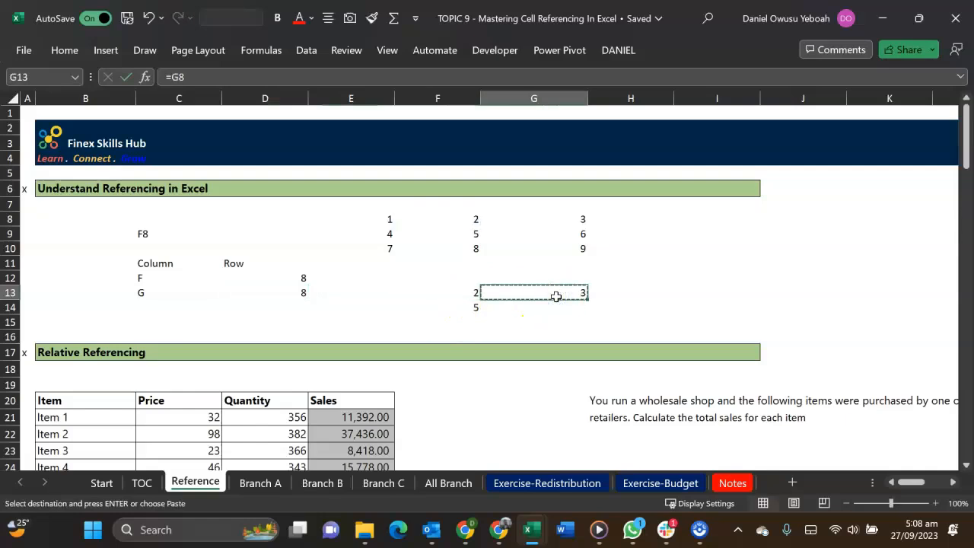
pyautogui.click(613, 290)
pyautogui.hotkey('ctrl', 'v')
pyautogui.doubleClick(613, 290)
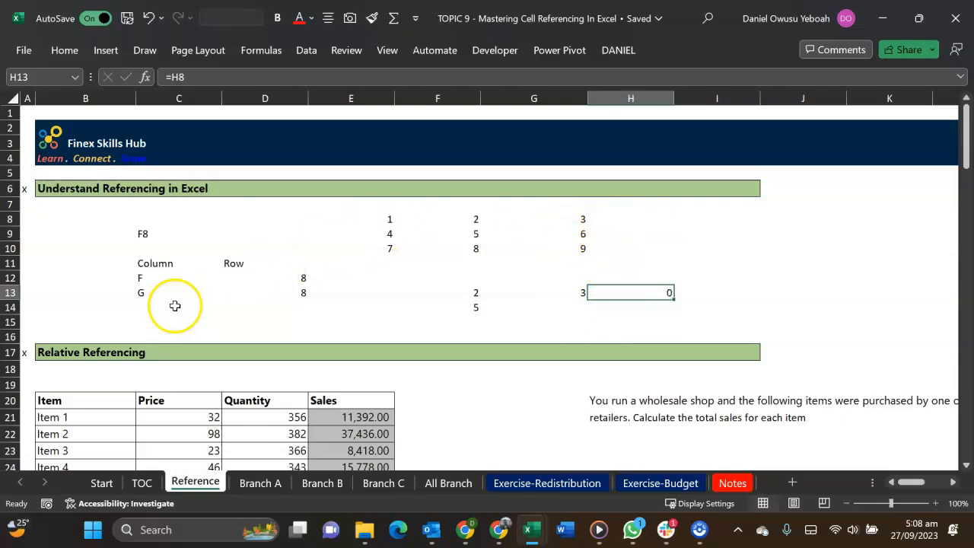
# Record H13's reference as H in C14 and 8 in D14
pyautogui.click(141, 305)
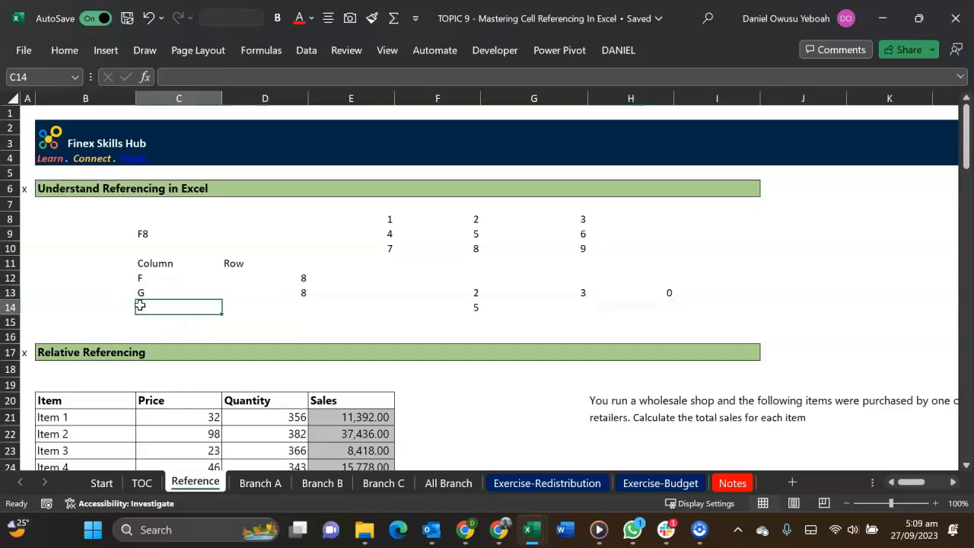
pyautogui.write('H')
pyautogui.press('Tab')
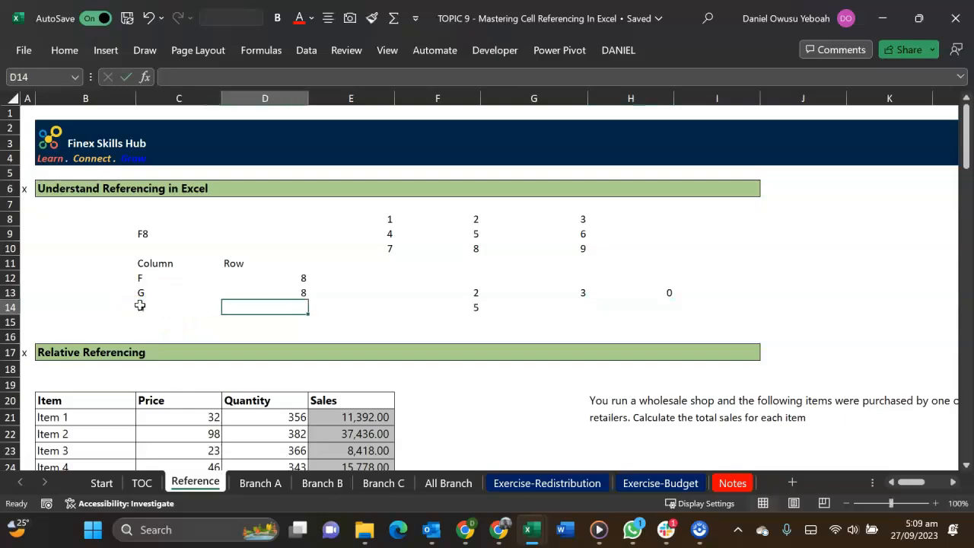
pyautogui.press('Return')
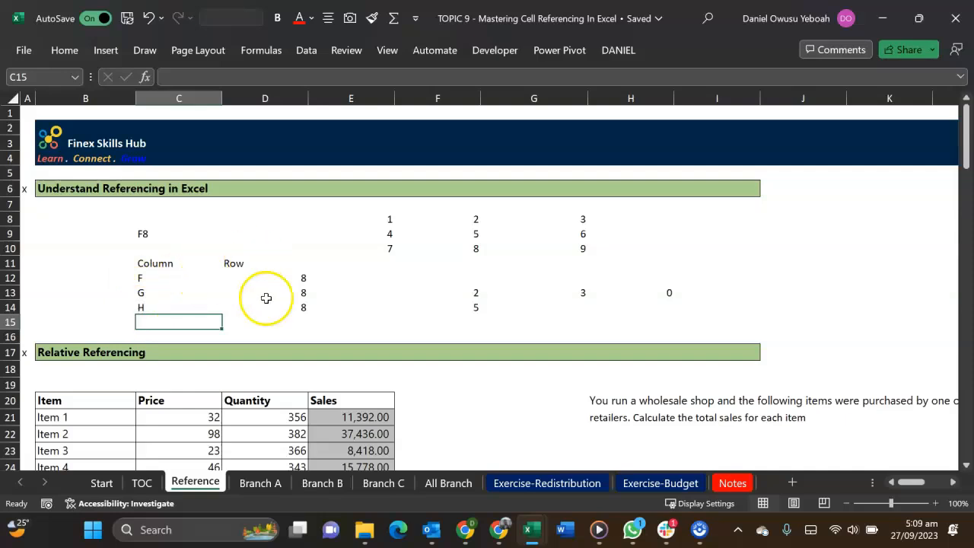
# Compare the column letters and row numbers in C12:D14 with the formulas in F13, G13 and H13
pyautogui.moveTo(288, 278); pyautogui.dragTo(292, 305)
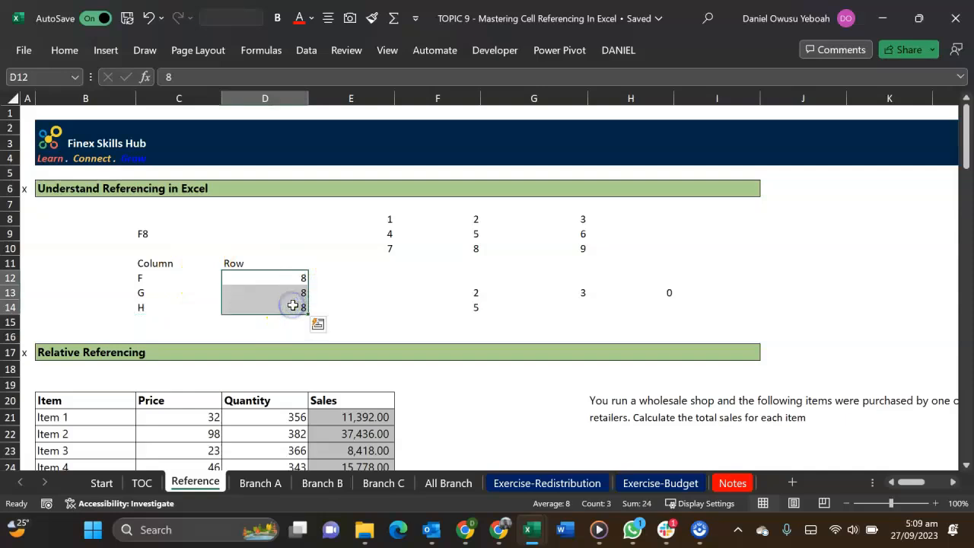
pyautogui.moveTo(162, 278); pyautogui.dragTo(167, 309)
pyautogui.moveTo(278, 278); pyautogui.dragTo(278, 307)
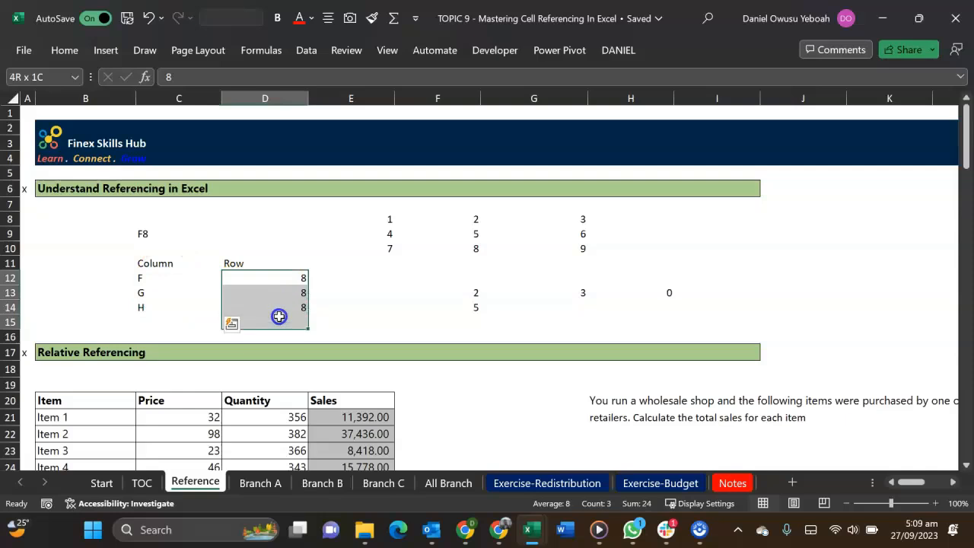
pyautogui.click(279, 320)
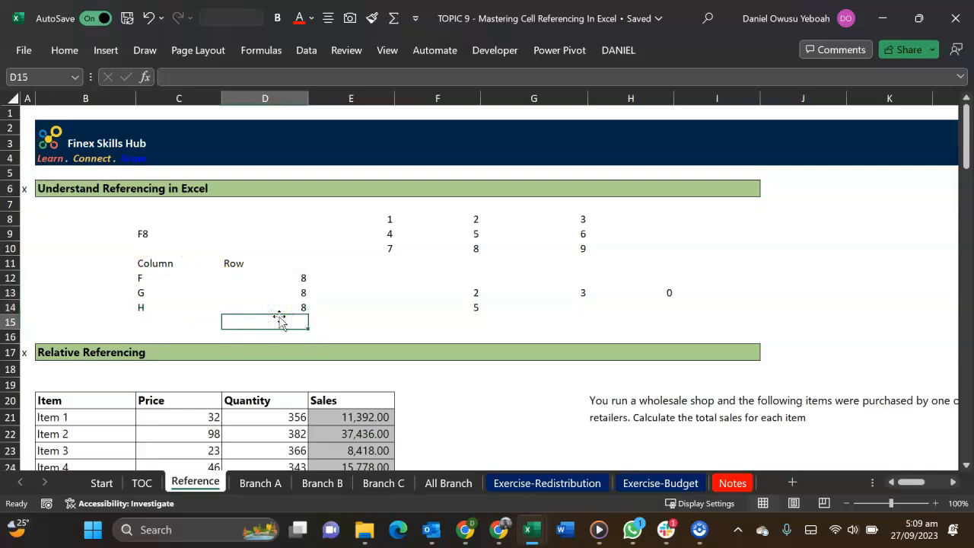
pyautogui.doubleClick(474, 290)
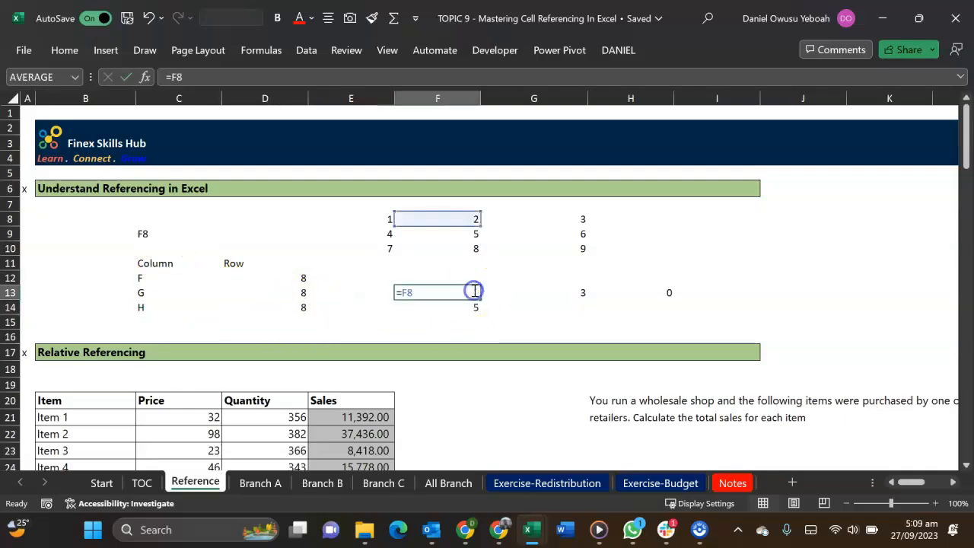
pyautogui.click(530, 291)
pyautogui.doubleClick(531, 291)
pyautogui.press('Escape')
pyautogui.click(631, 290)
pyautogui.doubleClick(632, 291)
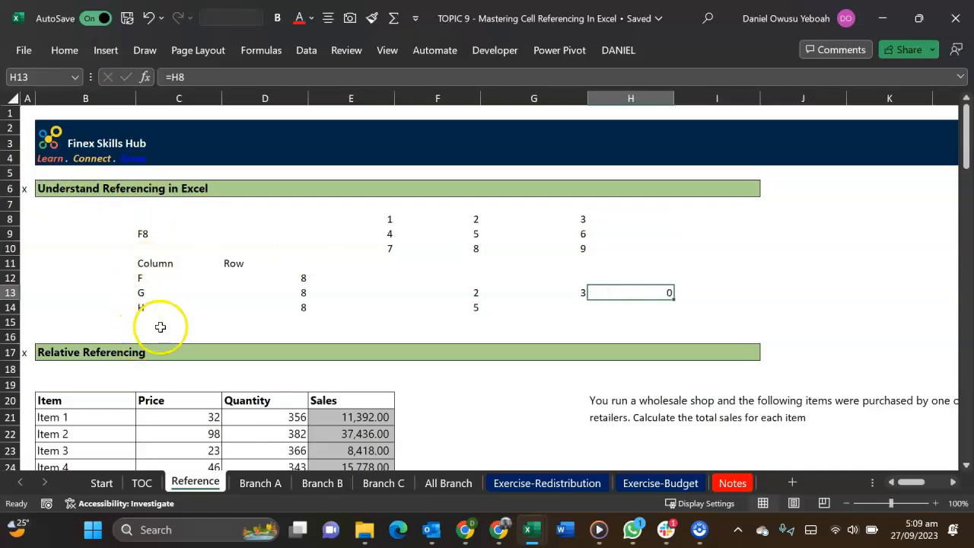
# Insert seven blank rows at row 16, above the Relative Referencing heading
pyautogui.click(159, 326)
pyautogui.press('Down')
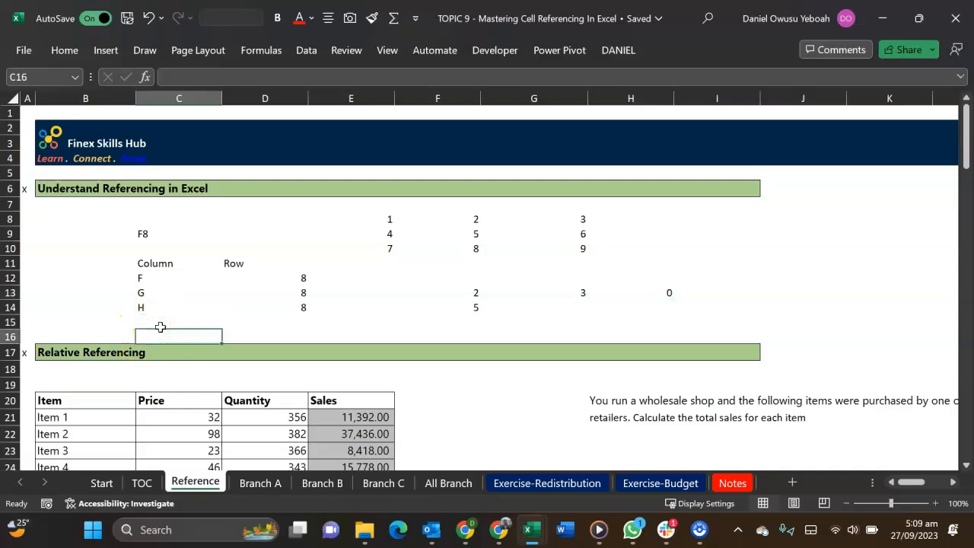
pyautogui.hotkey('shift', 'Down')
pyautogui.hotkey('shift', 'Down')
pyautogui.hotkey('shift', 'Down')
pyautogui.hotkey('shift', 'Down')
pyautogui.hotkey('shift', 'Down')
pyautogui.hotkey('shift', 'Down')
pyautogui.press('alt')
pyautogui.press('h')
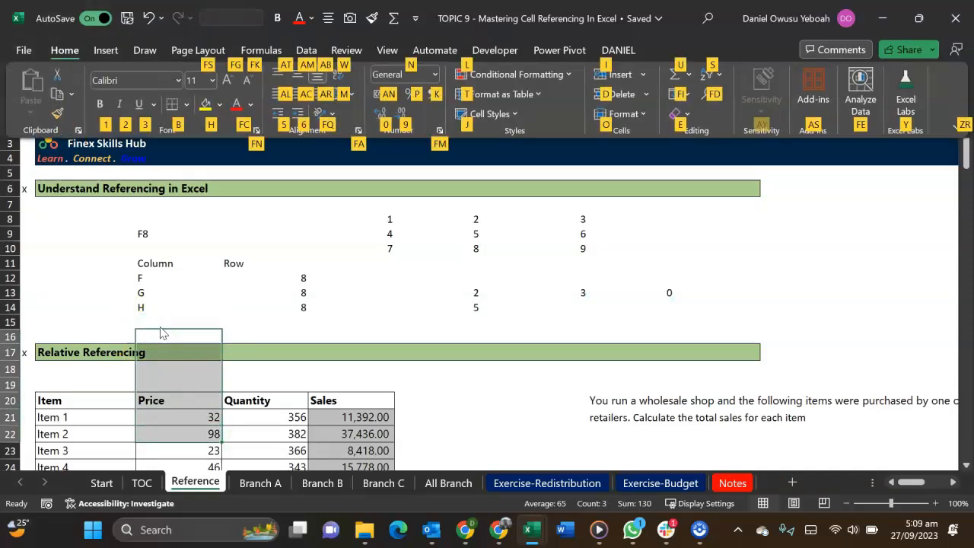
pyautogui.press('i')
pyautogui.press('r')
# Label the first breakdown "copying to the right" in C10
pyautogui.press('Up')
pyautogui.press('Up')
pyautogui.press('Up')
pyautogui.press('Up')
pyautogui.press('Up')
pyautogui.press('Up')
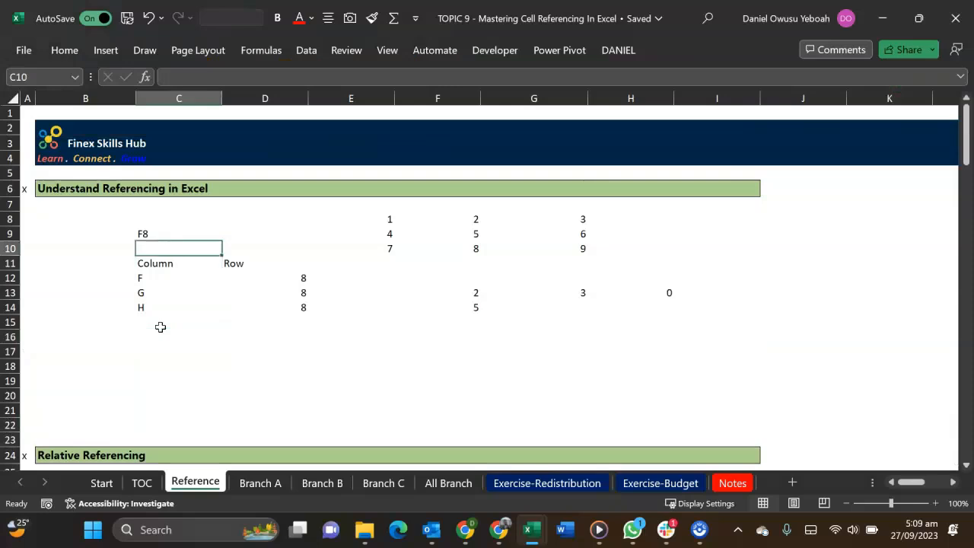
pyautogui.write('copying to the right')
pyautogui.press('Return')
# Add the label "Copying down" in C16 for a second breakdown
pyautogui.press('Down')
pyautogui.press('Down')
pyautogui.press('Down')
pyautogui.press('Down')
pyautogui.press('Down')
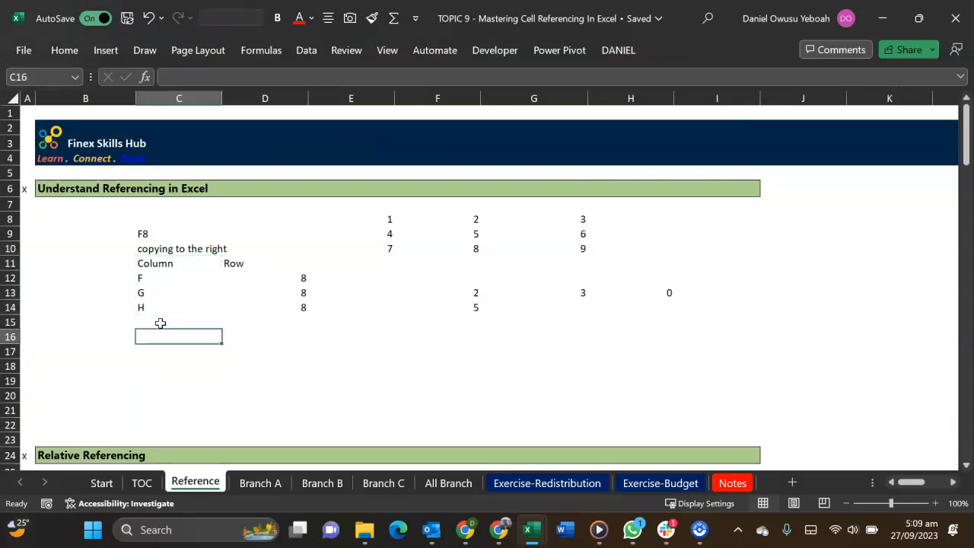
pyautogui.write('Copying down')
pyautogui.press('Return')
pyautogui.press('Down')
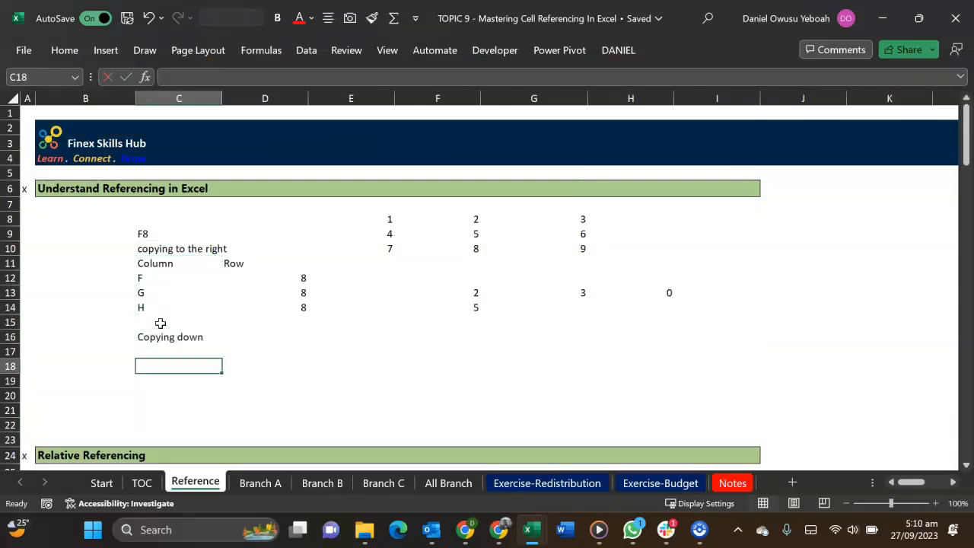
# Copy the Column and Row headings from C11:D11 to C18:D18
pyautogui.moveTo(156, 264); pyautogui.dragTo(252, 262)
pyautogui.hotkey('ctrl', 'c')
pyautogui.click(149, 362)
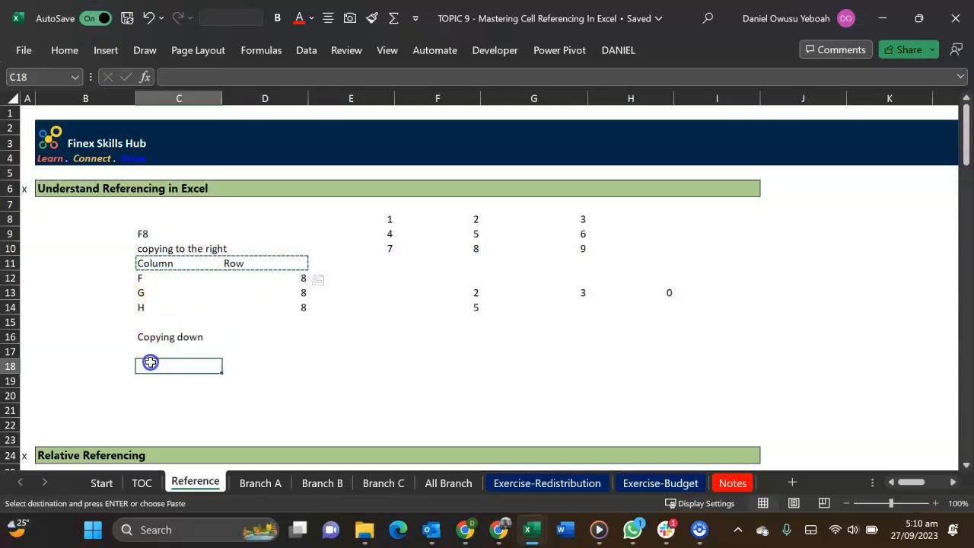
pyautogui.hotkey('ctrl', 'v')
pyautogui.click(353, 363)
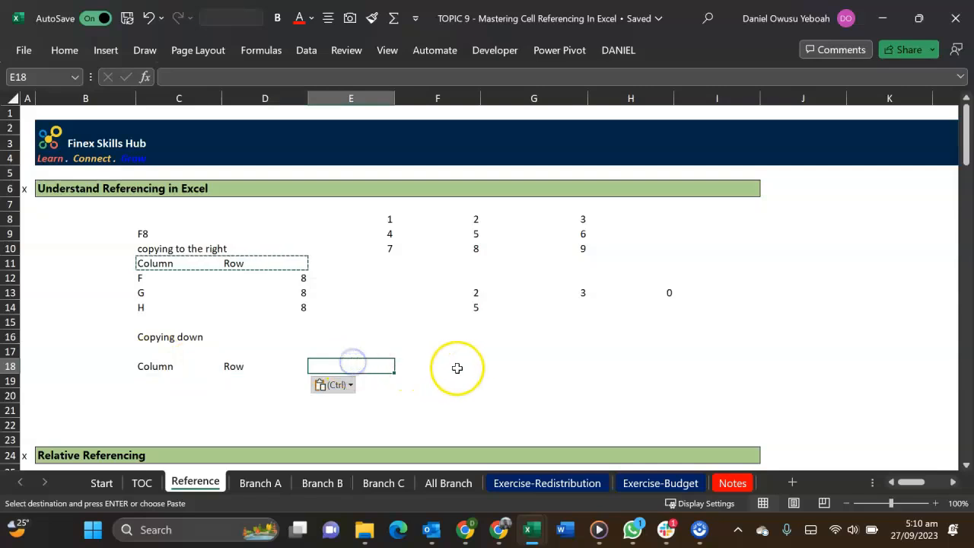
# Copy the first column and row entries, F and 8, from C12:D12 to C19:D19 under the Copying down headings
pyautogui.click(473, 293)
pyautogui.write('=F8')
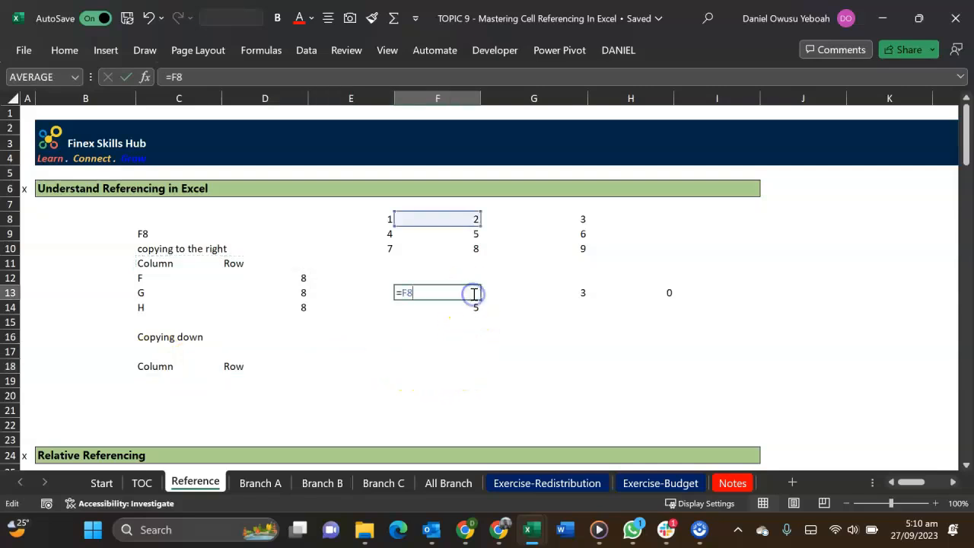
pyautogui.press('Escape')
pyautogui.moveTo(183, 279); pyautogui.dragTo(266, 280)
pyautogui.hotkey('ctrl', 'c')
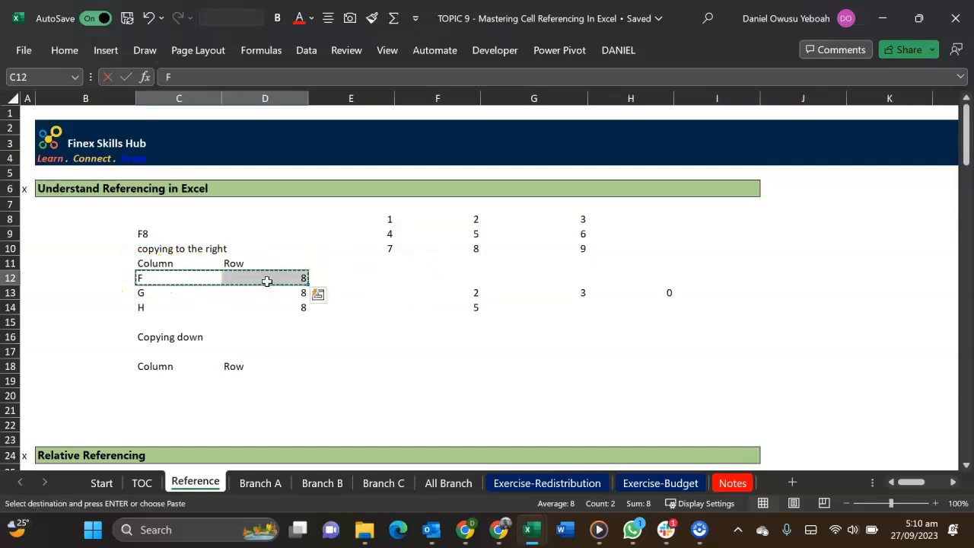
pyautogui.click(165, 380)
pyautogui.hotkey('ctrl', 'v')
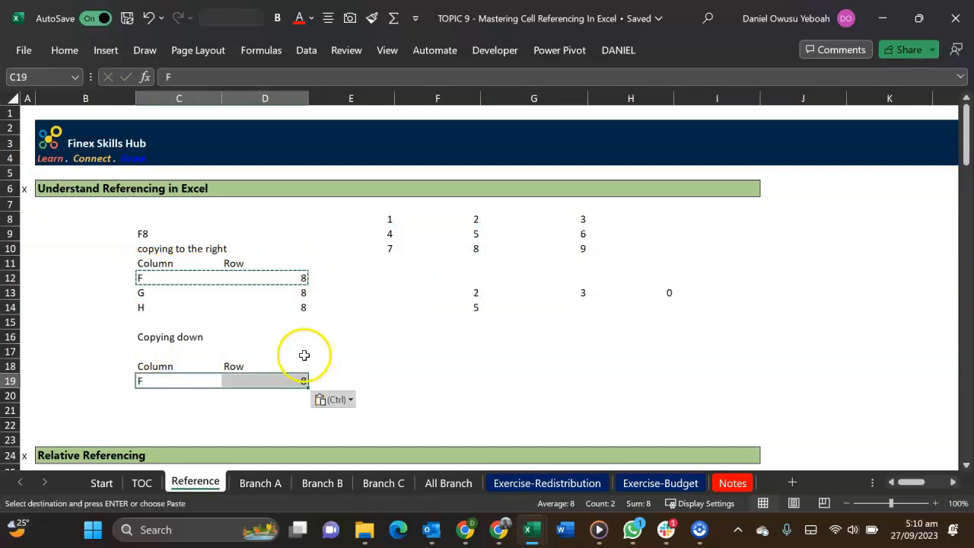
pyautogui.click(363, 354)
pyautogui.press('Escape')
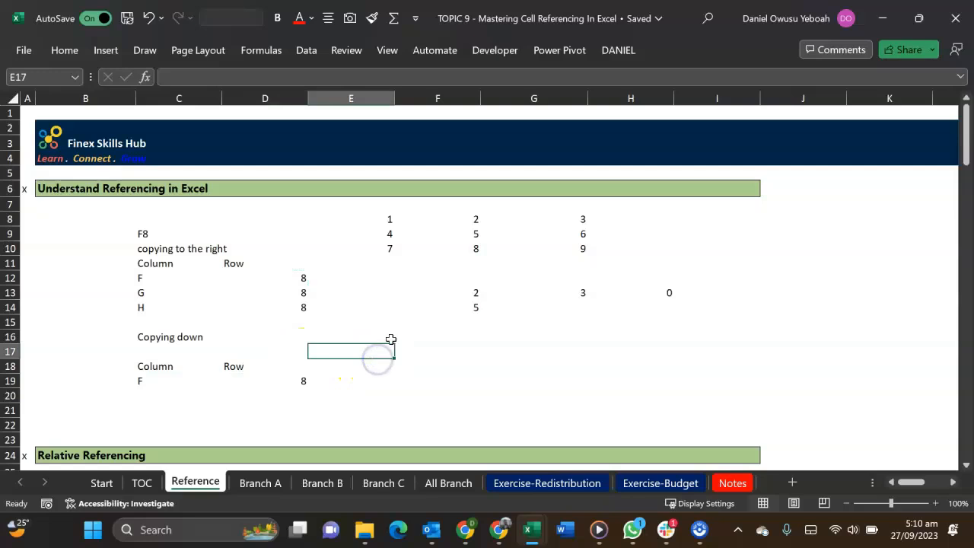
# Check the formulas in F13 and F14, and record column F and row 9 in C20:D20
pyautogui.doubleClick(470, 292)
pyautogui.press('Escape')
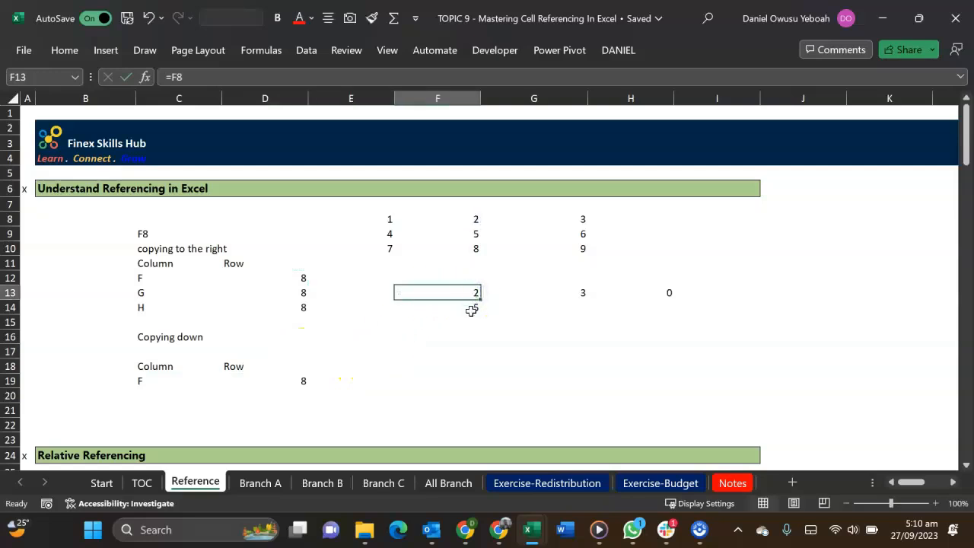
pyautogui.doubleClick(471, 308)
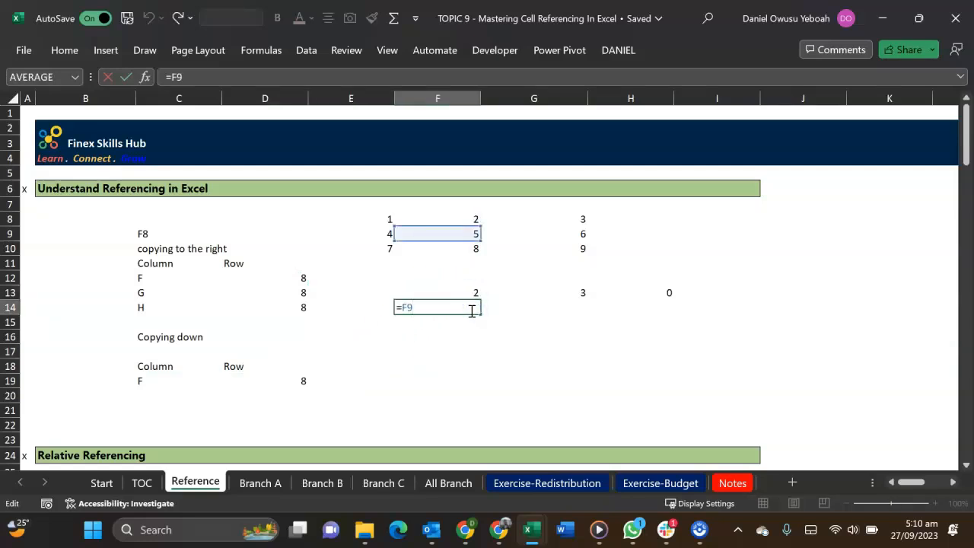
pyautogui.press('Escape')
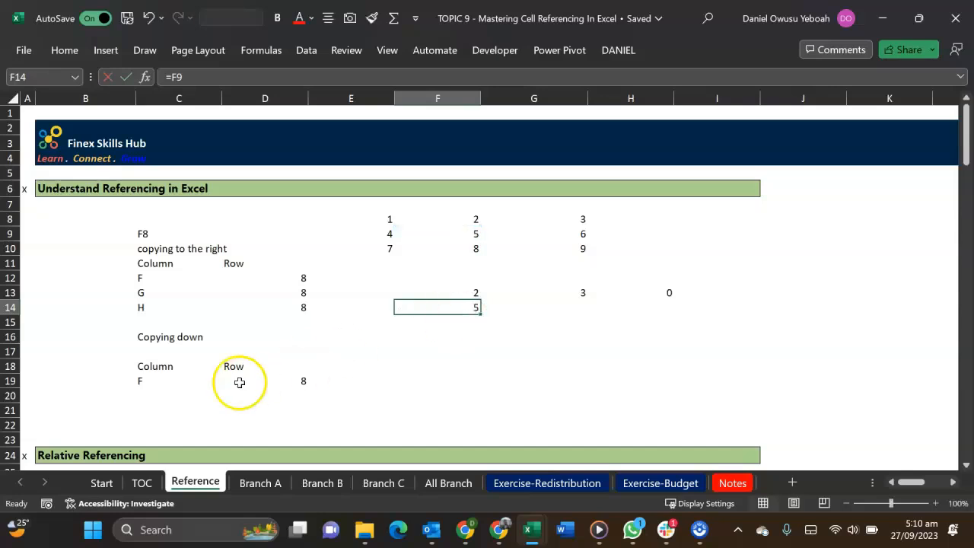
pyautogui.click(157, 391)
pyautogui.write('F')
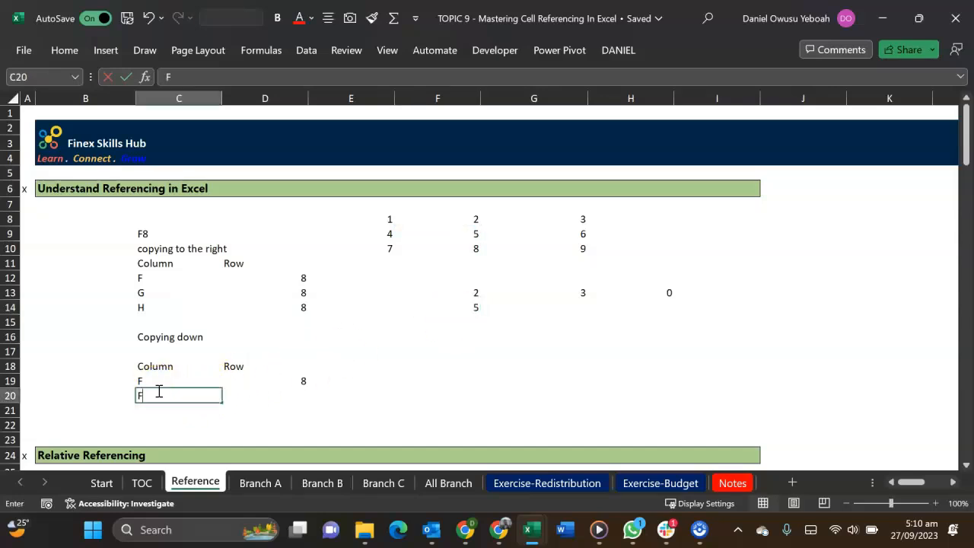
pyautogui.press('Tab')
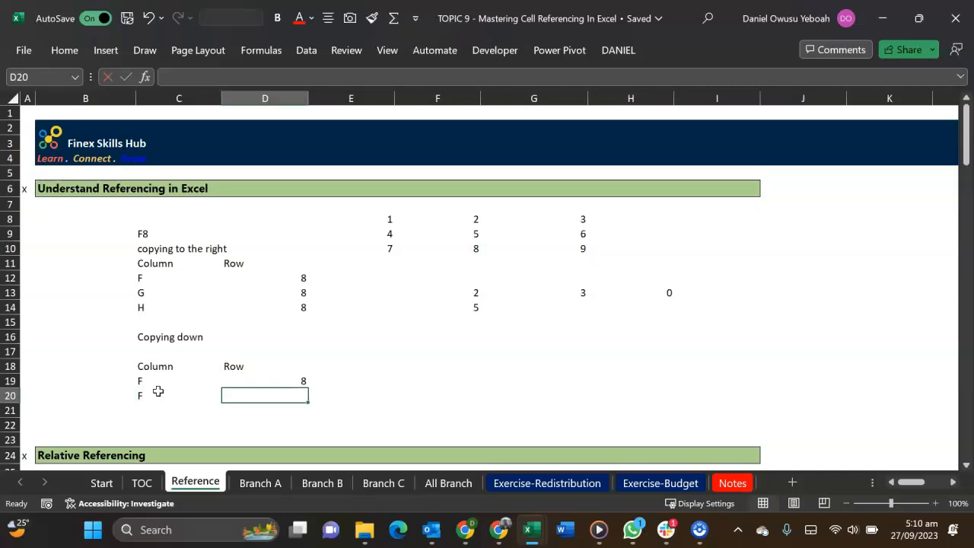
pyautogui.write('9')
pyautogui.press('Return')
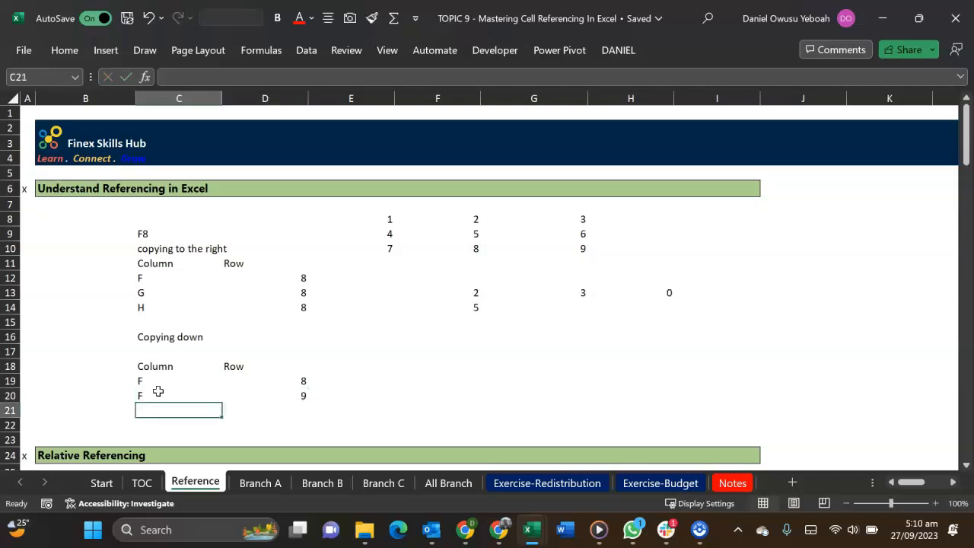
# Copy the formula in F14 down to F15 and inspect the reference in the pasted formula
pyautogui.click(476, 307)
pyautogui.write('=F9')
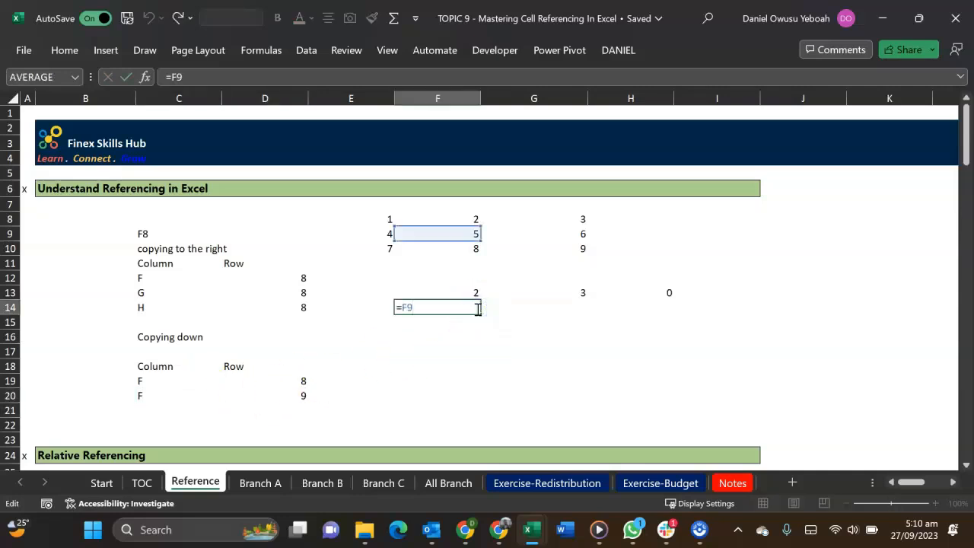
pyautogui.hotkey('ctrl', 'Return')
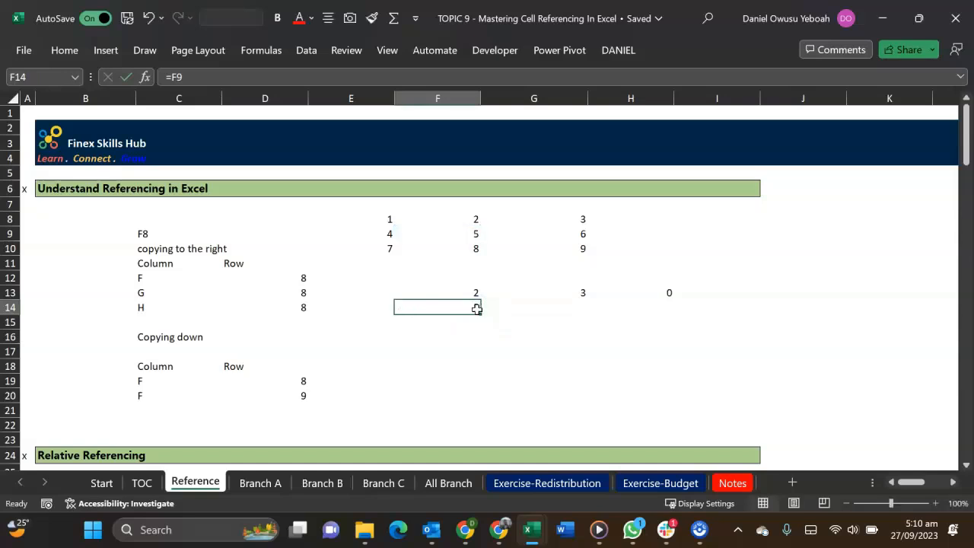
pyautogui.hotkey('ctrl', 'c')
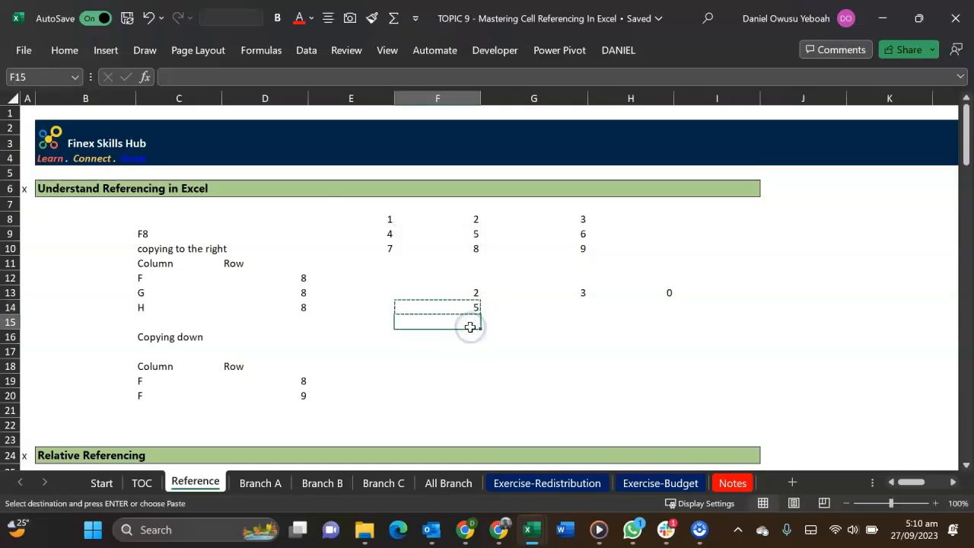
pyautogui.hotkey('ctrl', 'v')
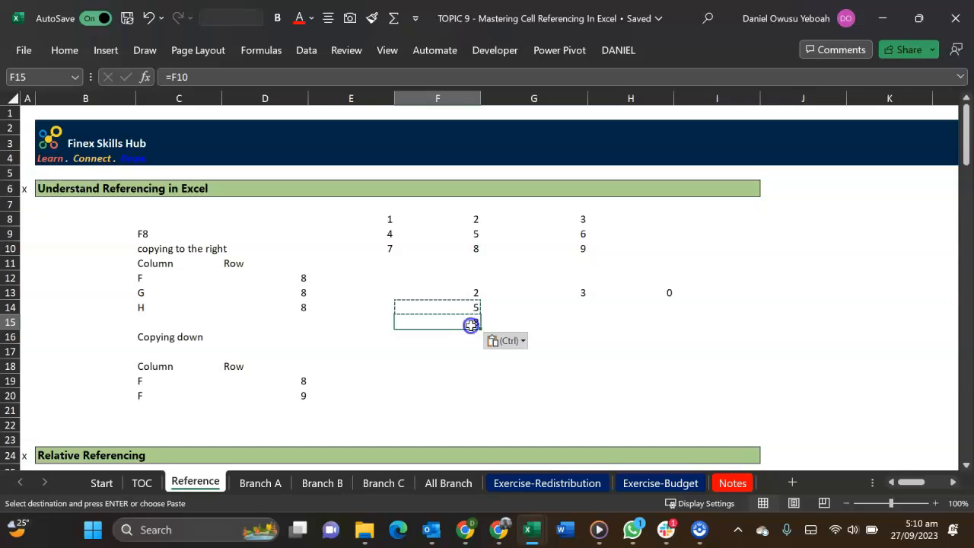
pyautogui.doubleClick(472, 325)
pyautogui.press('Escape')
# Record column F and row 10 in C21:D21 of the Copying down breakdown
pyautogui.click(138, 409)
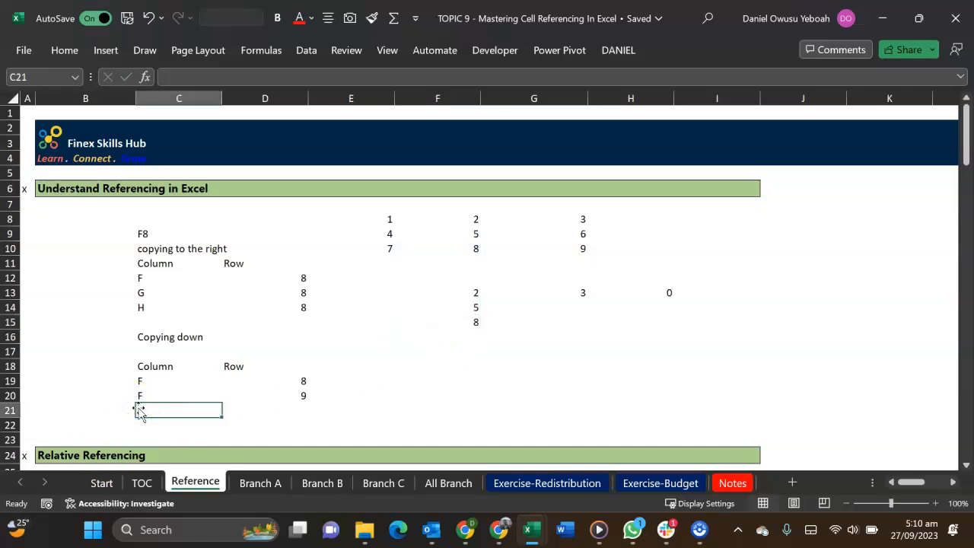
pyautogui.write('f')
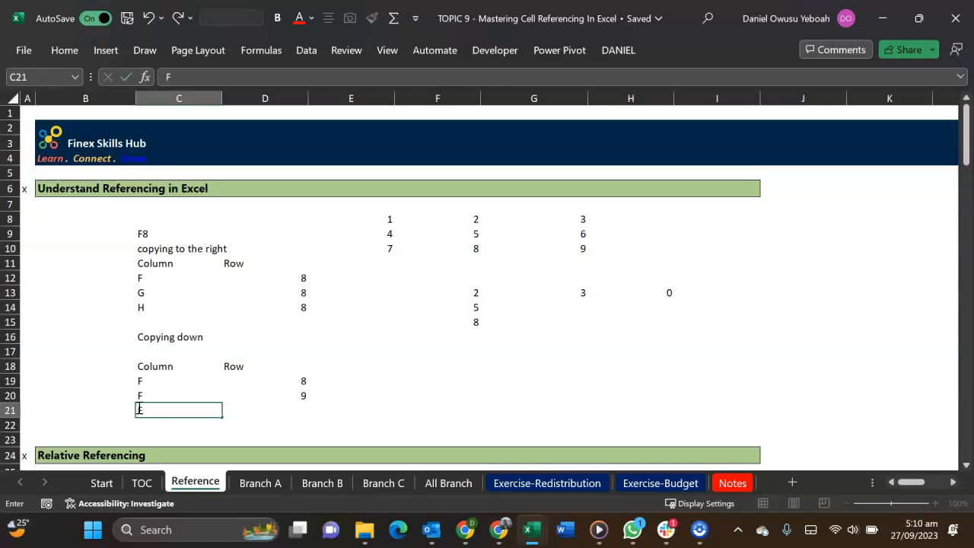
pyautogui.press('Tab')
pyautogui.write('1')
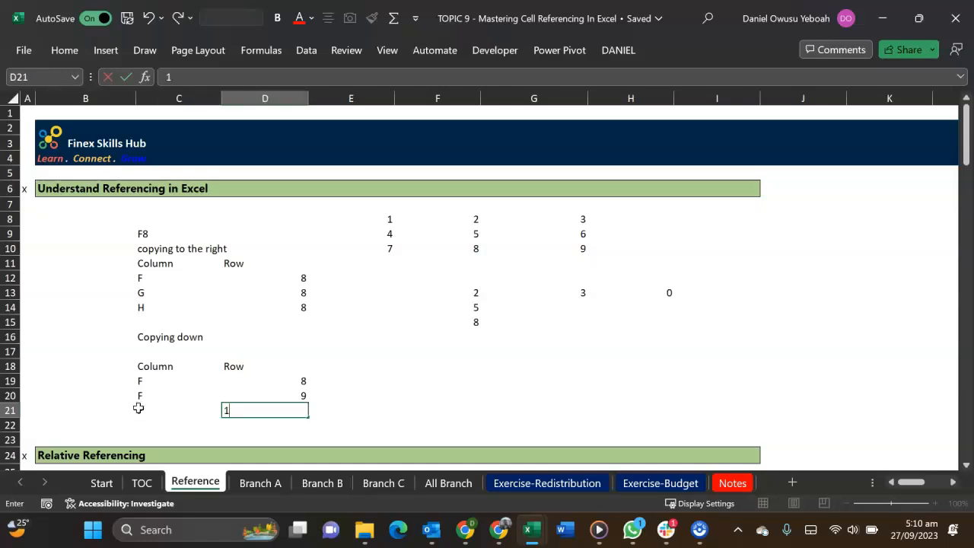
pyautogui.press('Return')
# Compare the column and row entries of both breakdowns with the formulas copied across F13:H13
pyautogui.moveTo(145, 382); pyautogui.dragTo(150, 412)
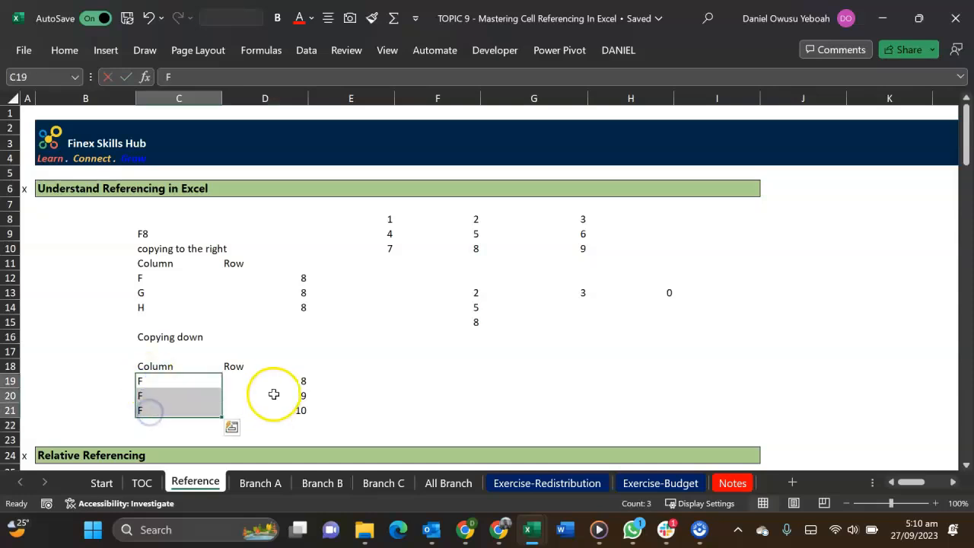
pyautogui.moveTo(276, 380); pyautogui.dragTo(276, 404)
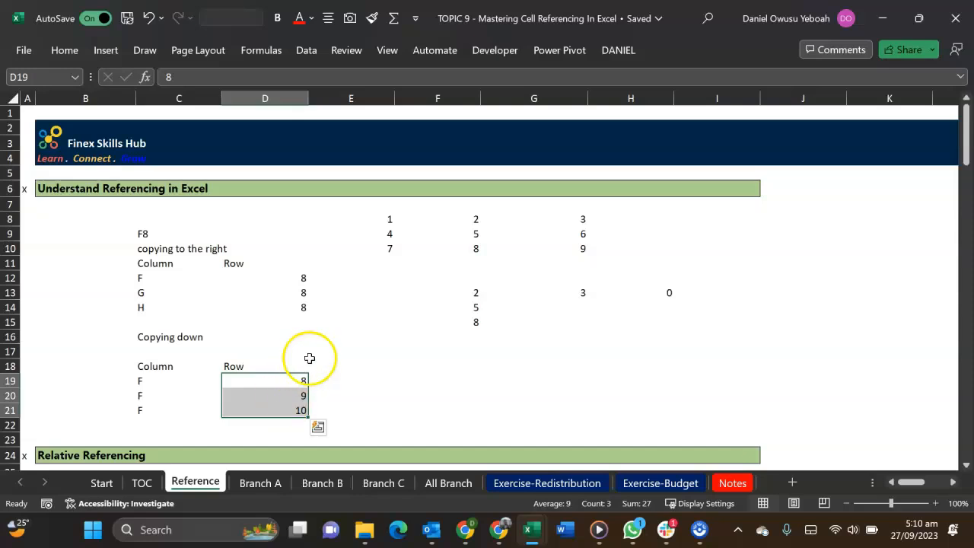
pyautogui.moveTo(137, 381); pyautogui.dragTo(140, 409)
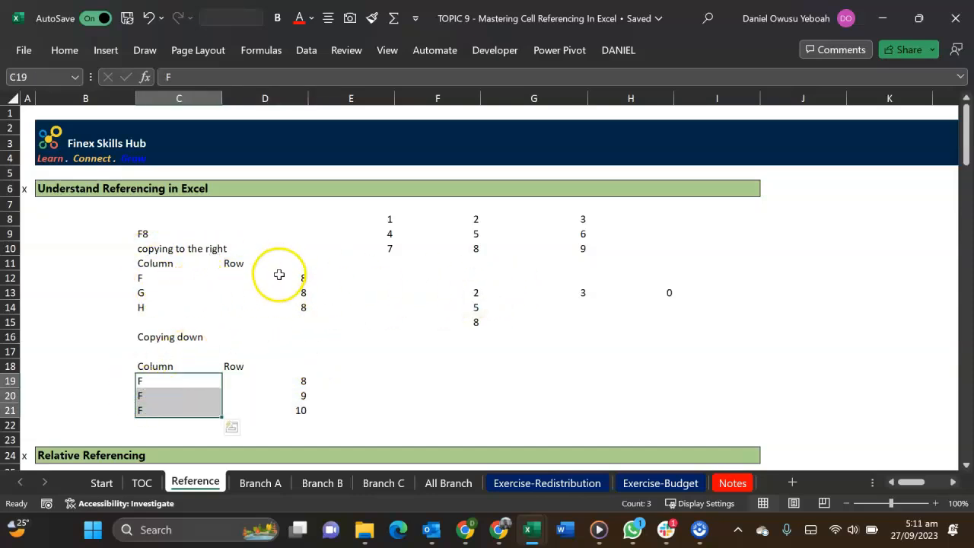
pyautogui.moveTo(278, 276); pyautogui.dragTo(280, 301)
pyautogui.click(475, 292)
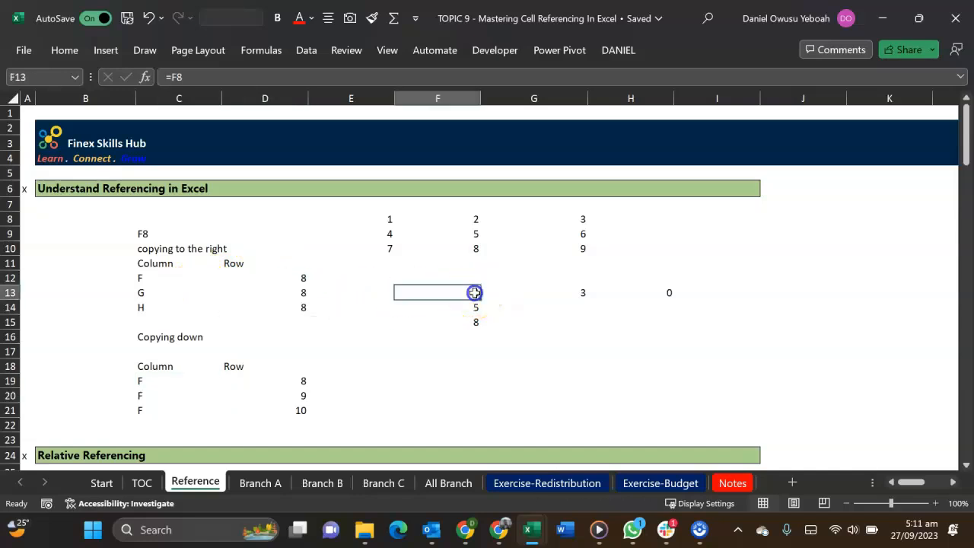
pyautogui.click(563, 293)
pyautogui.click(666, 294)
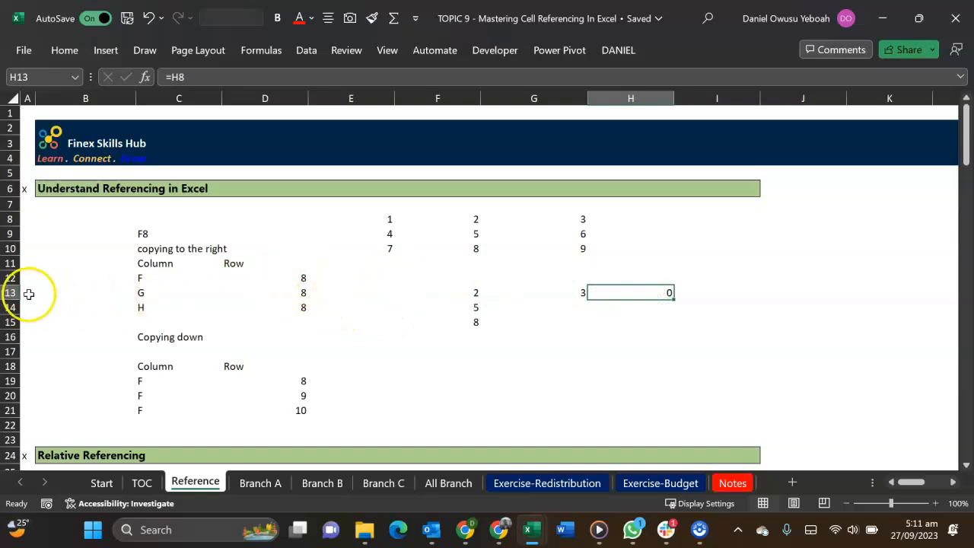
pyautogui.moveTo(157, 277); pyautogui.dragTo(157, 300)
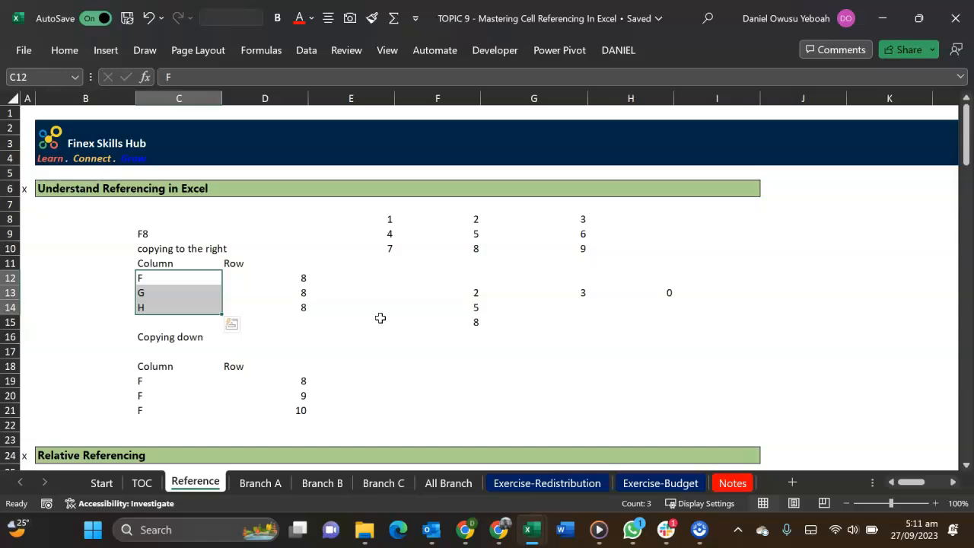
# Examine the cell references in the Sales formulas for Item 1 and Item 2 in the Relative Referencing table
pyautogui.scroll(-4, 381, 318)
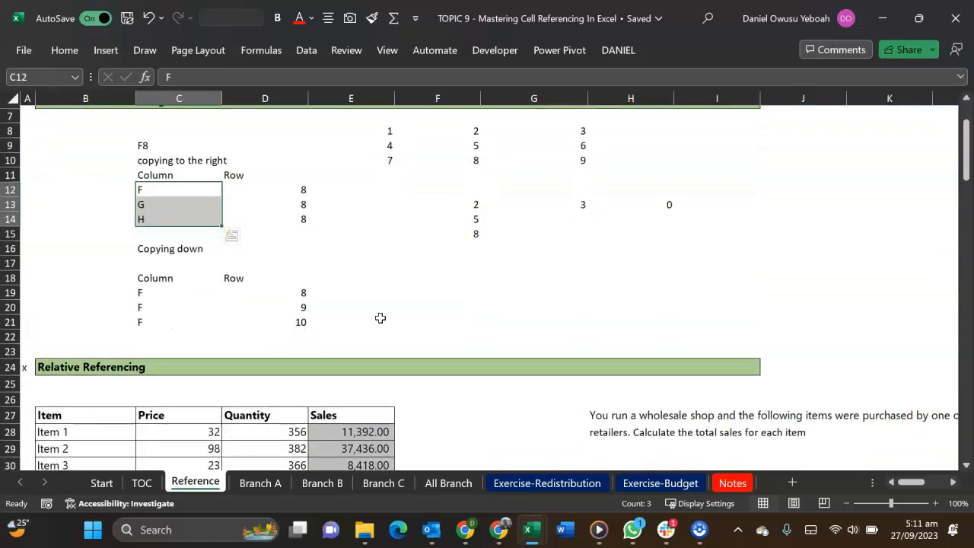
pyautogui.doubleClick(374, 342)
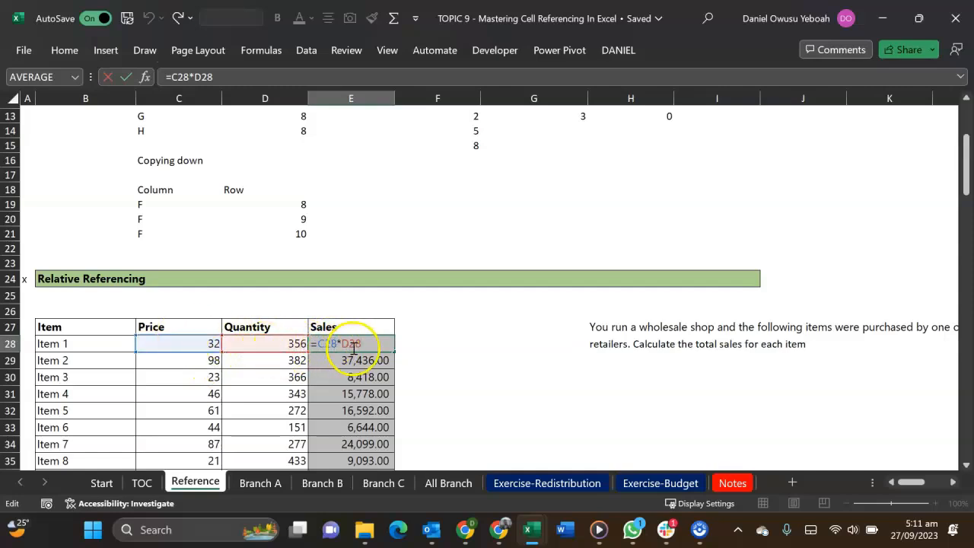
pyautogui.hotkey('ctrl', 'Return')
pyautogui.doubleClick(335, 360)
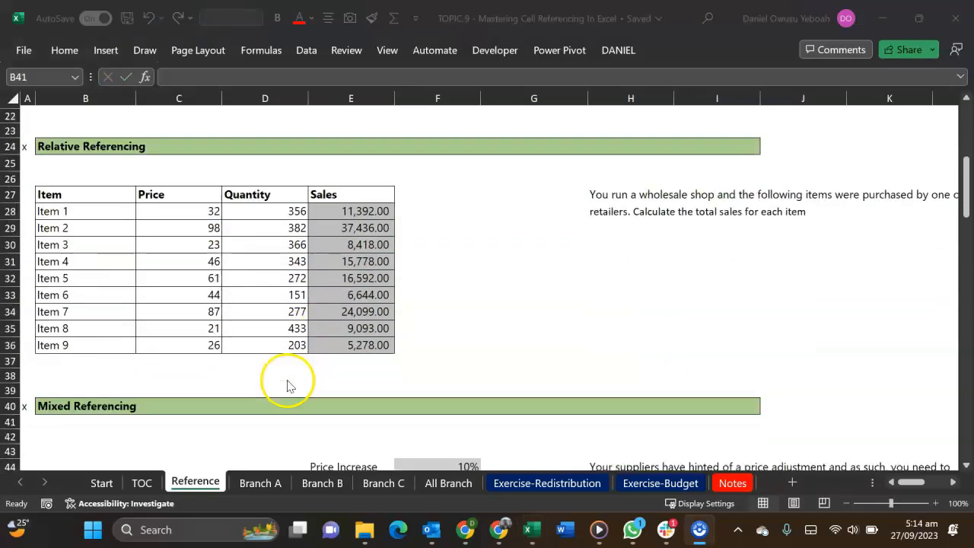
# Calculate Item 1's new price in D46 of the first Mixed Referencing table with the formula =C46*(1+F44)
pyautogui.scroll(-4, 289, 387)
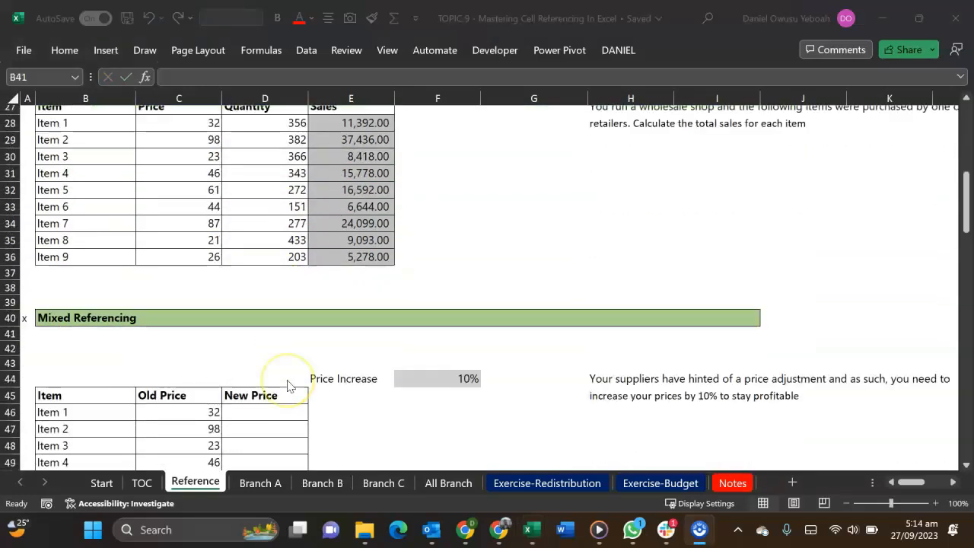
pyautogui.scroll(-1, 289, 386)
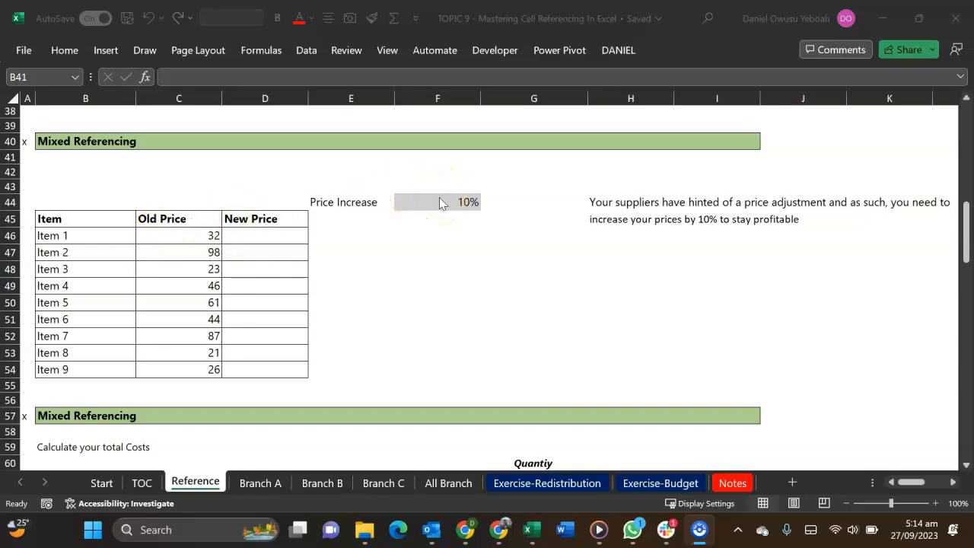
pyautogui.click(258, 236)
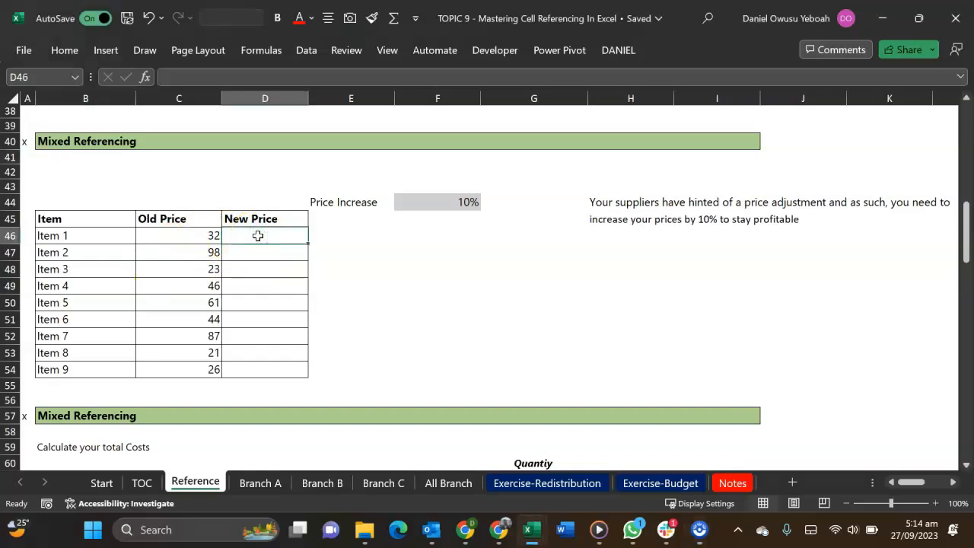
pyautogui.write('=')
pyautogui.press('Left')
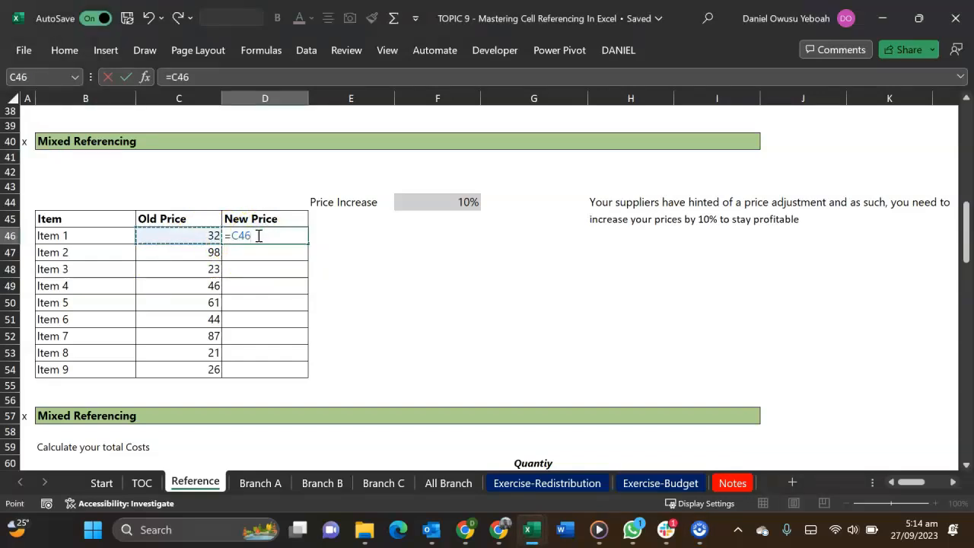
pyautogui.write('*')
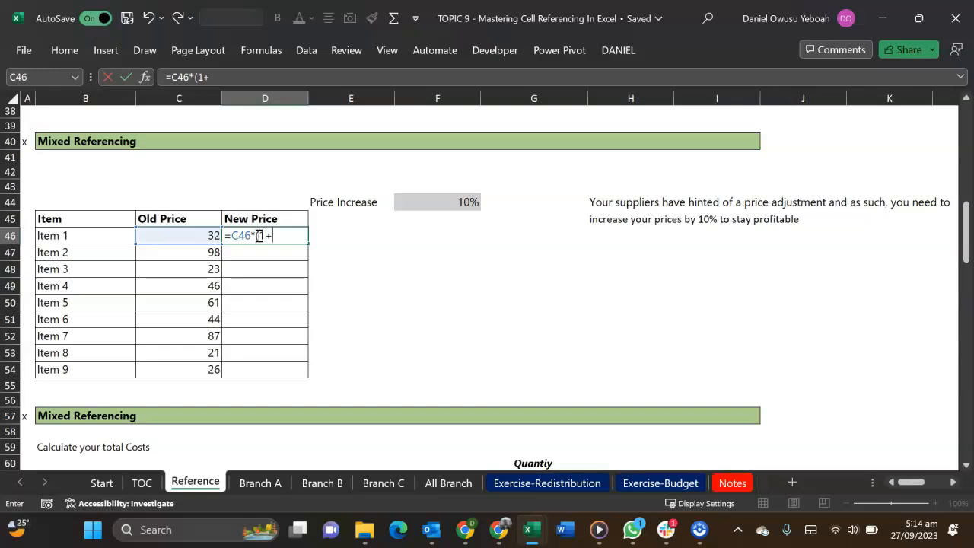
pyautogui.click(459, 200)
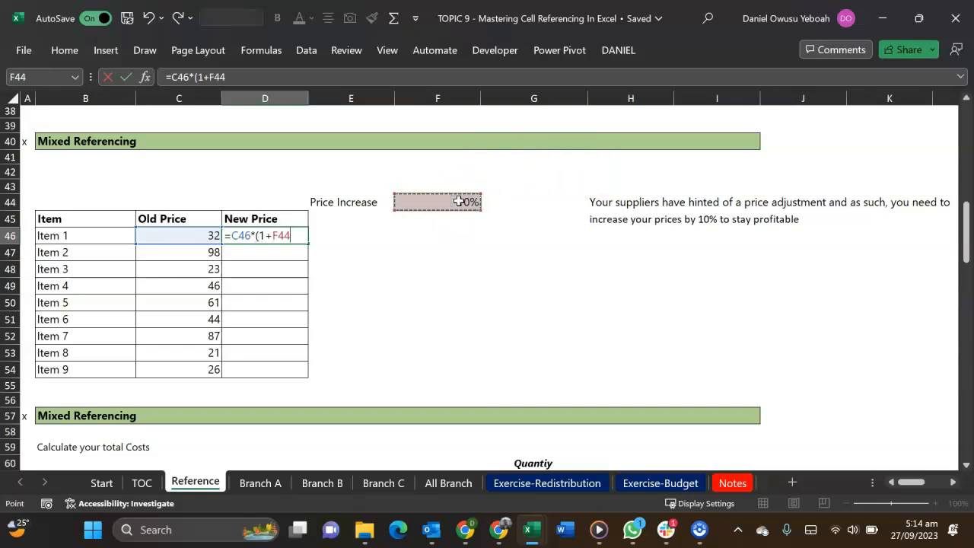
pyautogui.write(')')
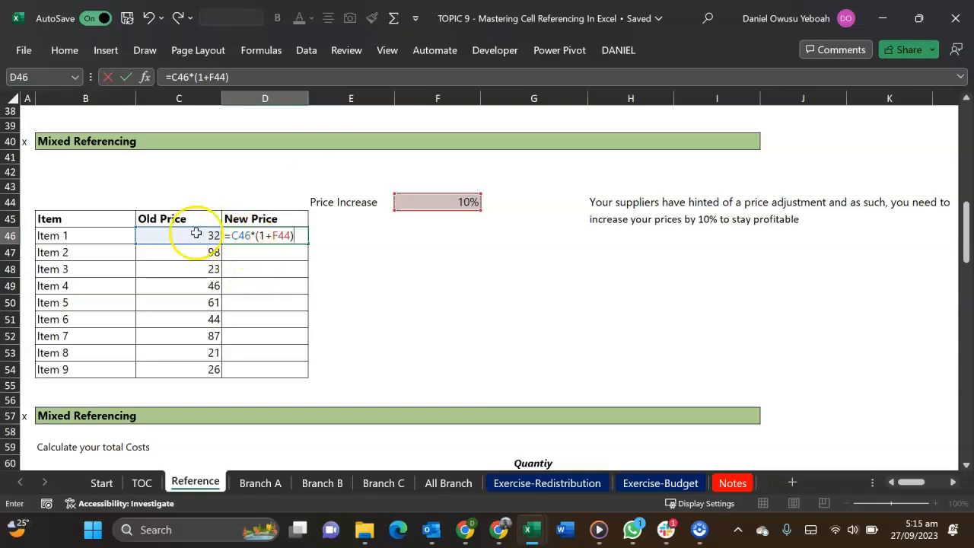
pyautogui.press('Return')
pyautogui.click(289, 237)
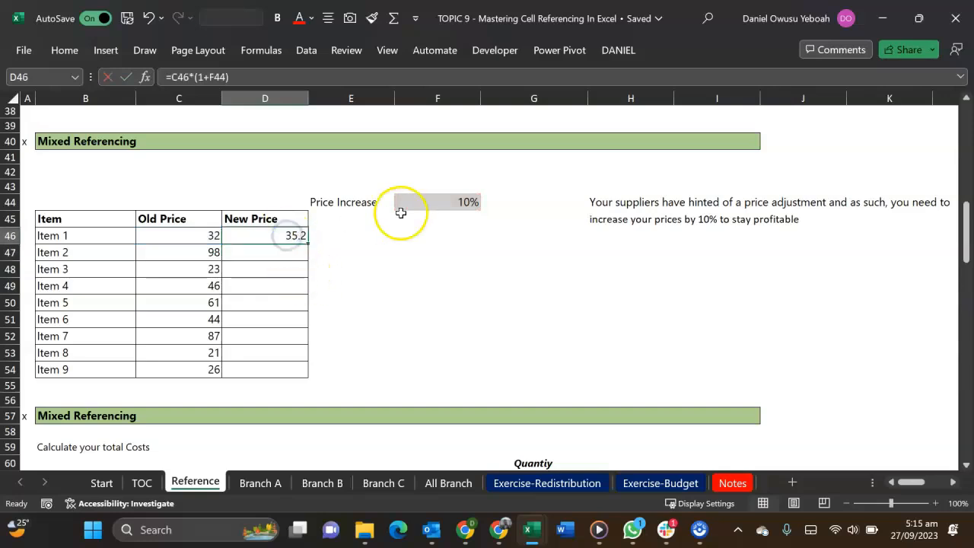
pyautogui.click(415, 206)
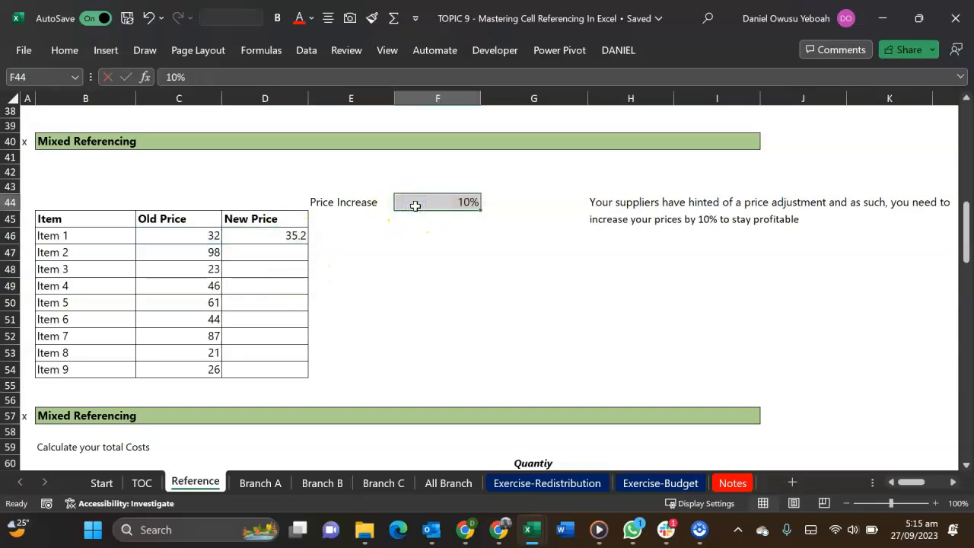
# Try a 20% price increase in F44 and undo the change
pyautogui.write('20')
pyautogui.press('Return')
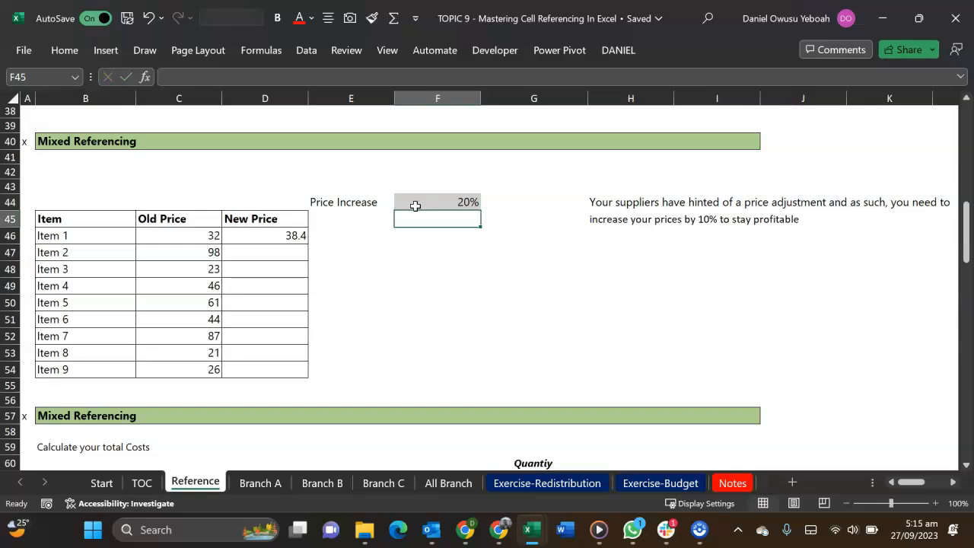
pyautogui.hotkey('ctrl', 'z')
# Copy Item 1's new-price formula from D46 down to the remaining items in D47:D54
pyautogui.doubleClick(282, 233)
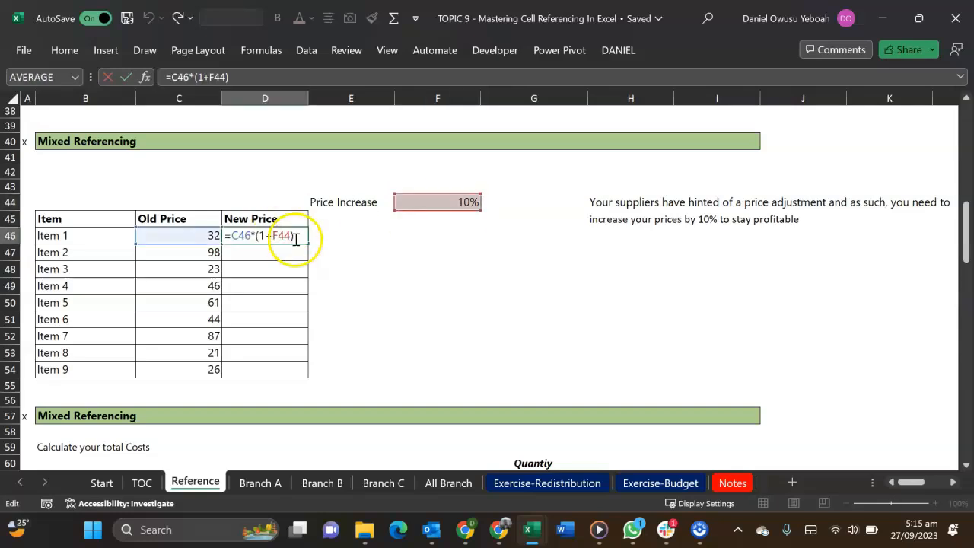
pyautogui.press('Escape')
pyautogui.moveTo(307, 243); pyautogui.dragTo(305, 370)
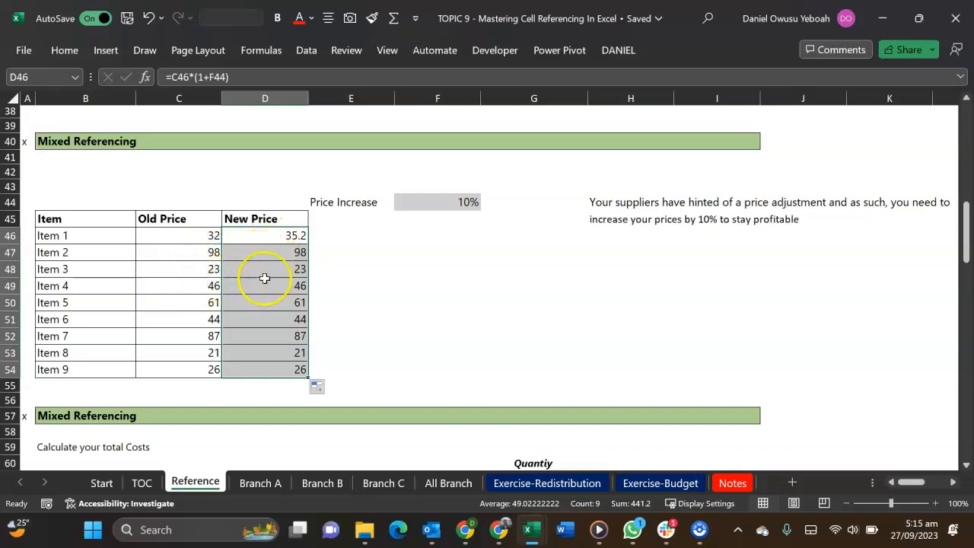
# Compare which cells the New Price formulas for Item 1 in D46 and Item 2 in D47 refer to
pyautogui.doubleClick(263, 252)
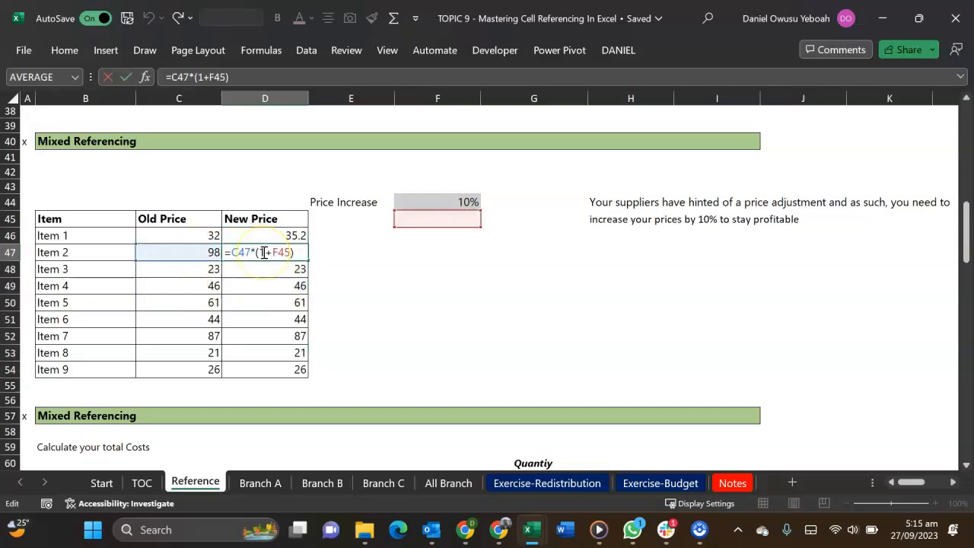
pyautogui.press('Escape')
pyautogui.click(238, 236)
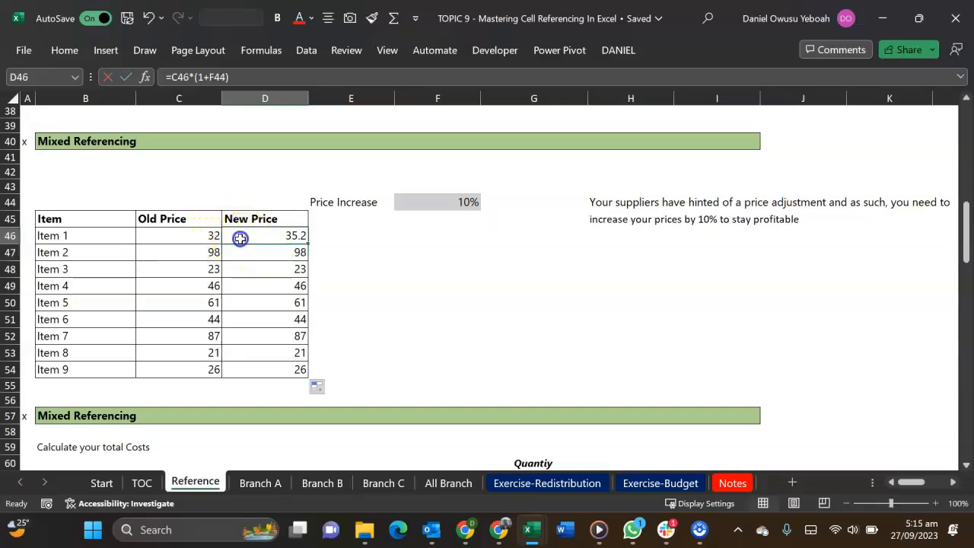
pyautogui.doubleClick(226, 238)
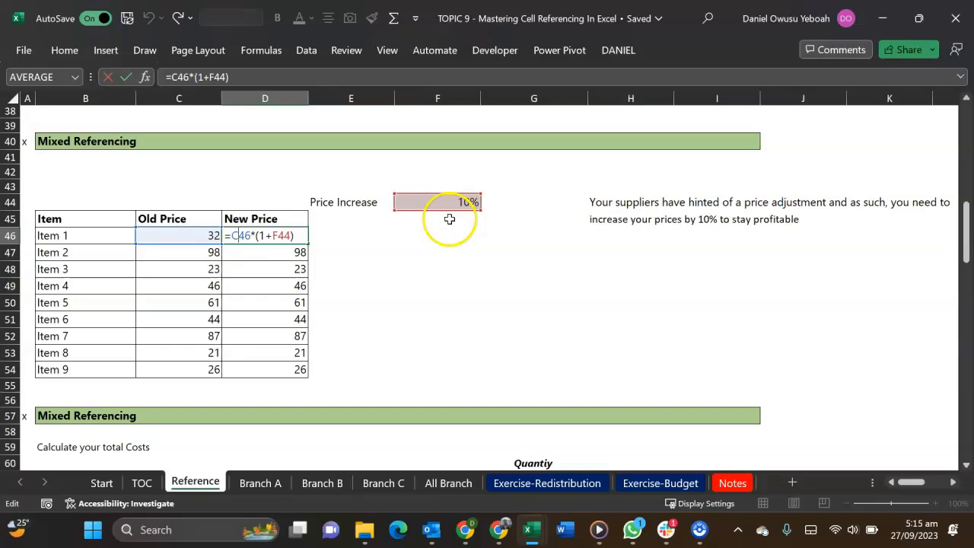
pyautogui.press('Return')
pyautogui.doubleClick(293, 255)
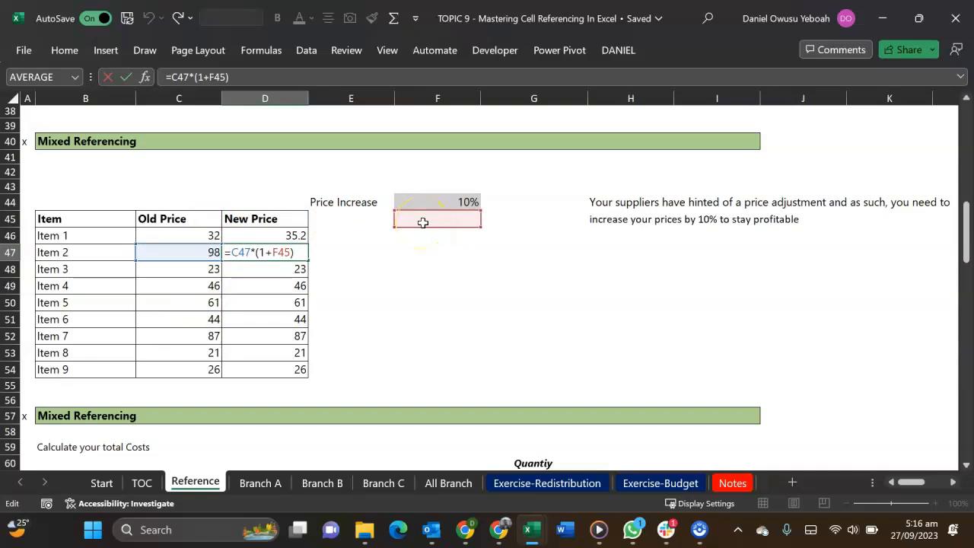
pyautogui.hotkey('ctrl', 'Return')
pyautogui.doubleClick(287, 235)
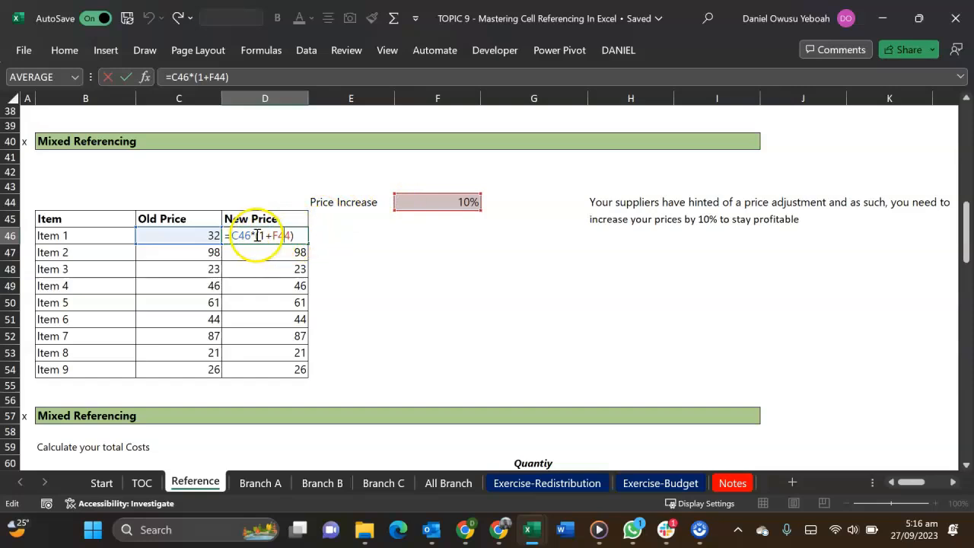
pyautogui.press('Return')
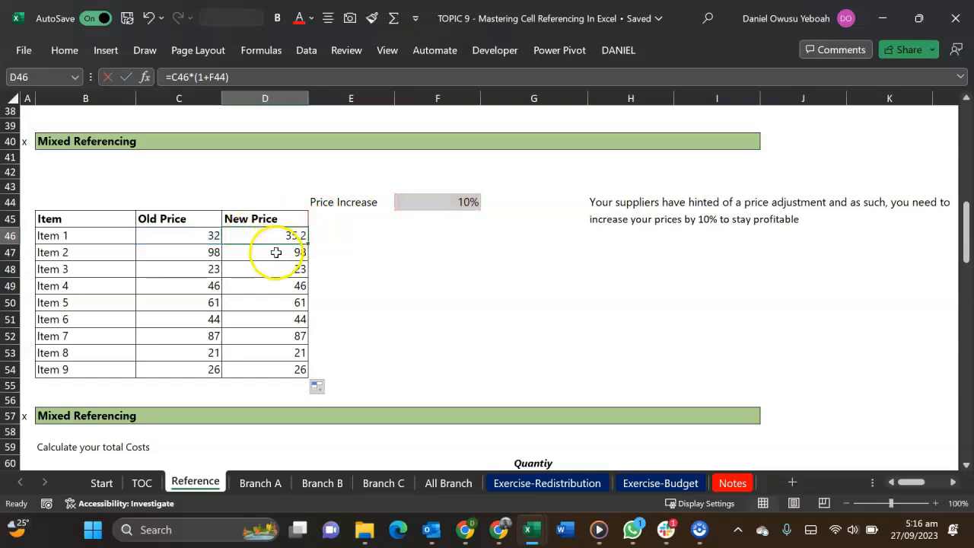
# Examine the row number of the price-increase reference in the D47 formula against the one in D46
pyautogui.doubleClick(277, 252)
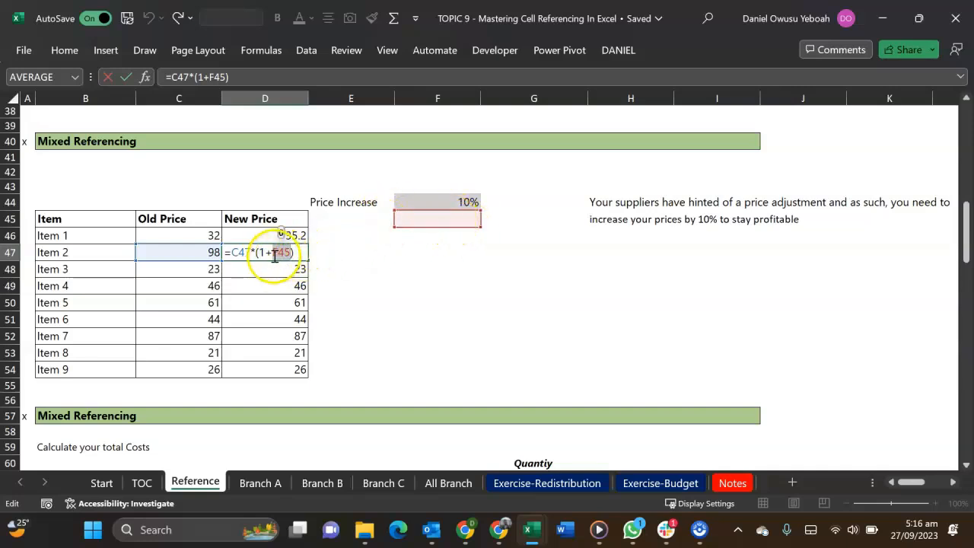
pyautogui.moveTo(280, 254); pyautogui.dragTo(291, 255)
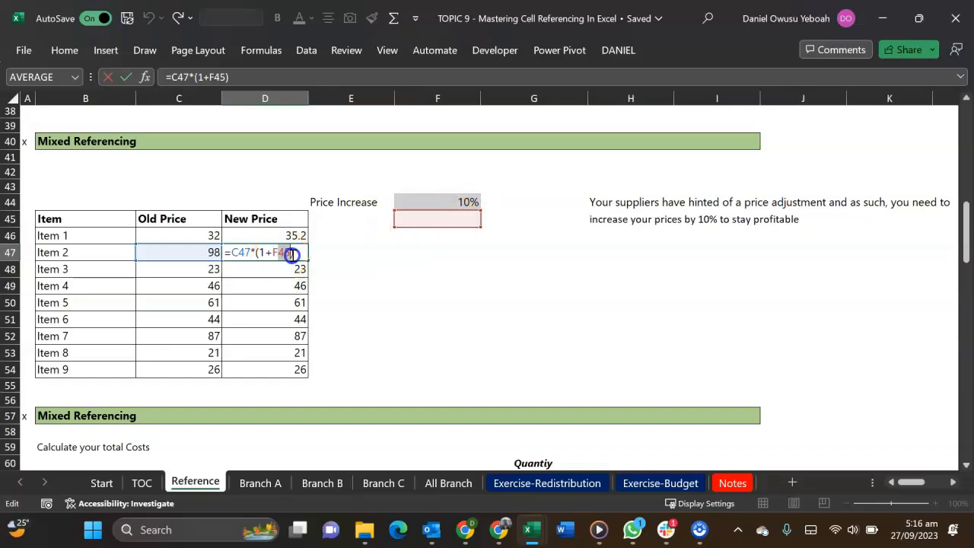
pyautogui.press('Escape')
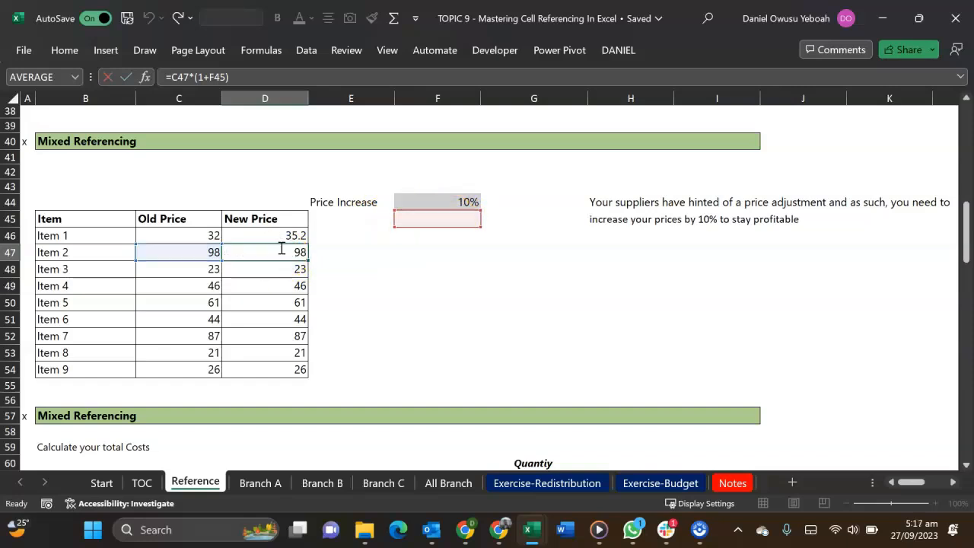
pyautogui.click(282, 235)
pyautogui.doubleClick(281, 236)
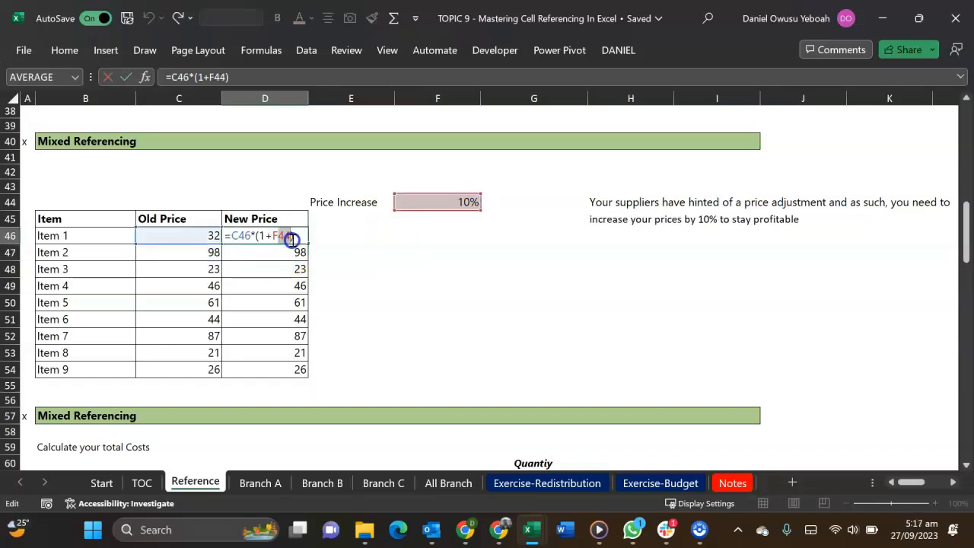
pyautogui.press('Return')
pyautogui.doubleClick(287, 258)
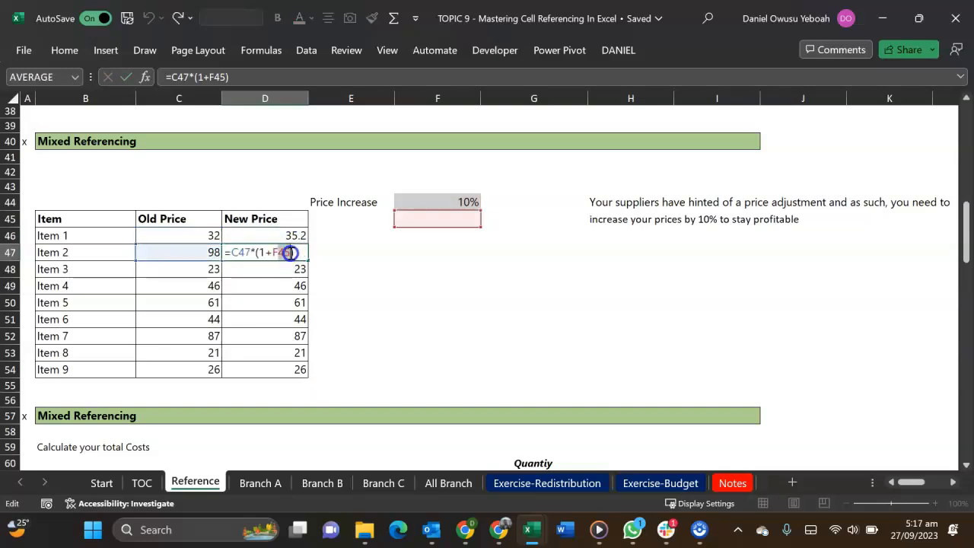
pyautogui.doubleClick(290, 253)
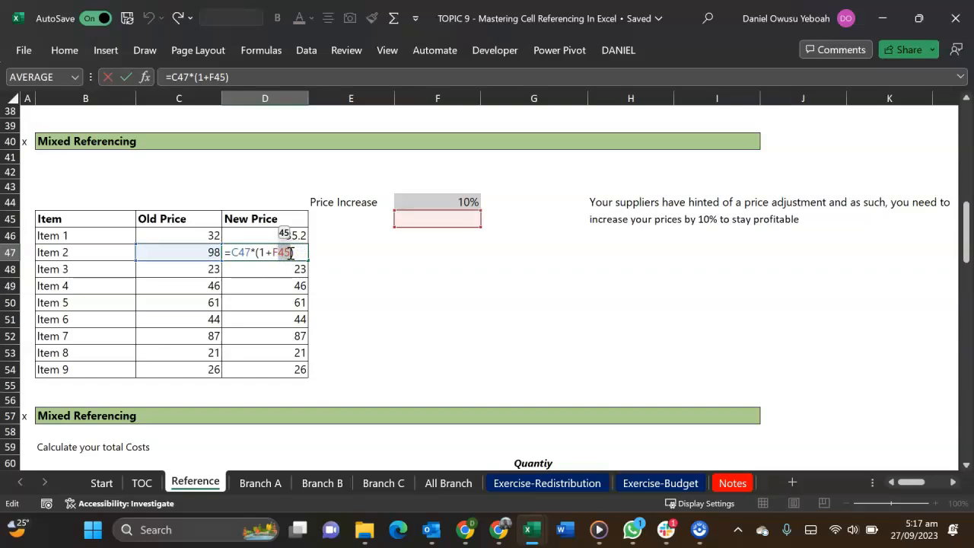
pyautogui.press('Escape')
# Review the references in the copied formulas F13, G13 and H13 of the Understand Referencing in Excel section
pyautogui.scroll(11, 286, 237)
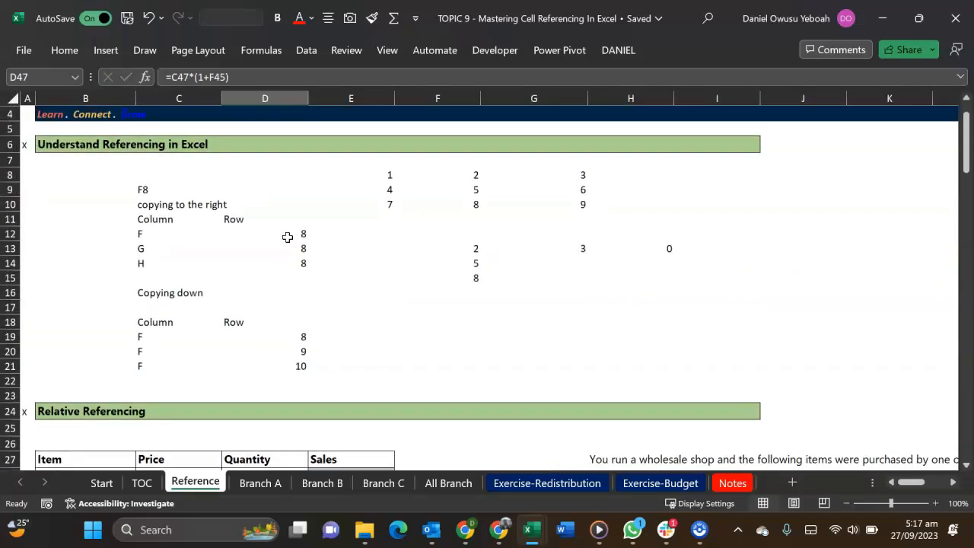
pyautogui.doubleClick(477, 249)
pyautogui.press('Escape')
pyautogui.doubleClick(566, 249)
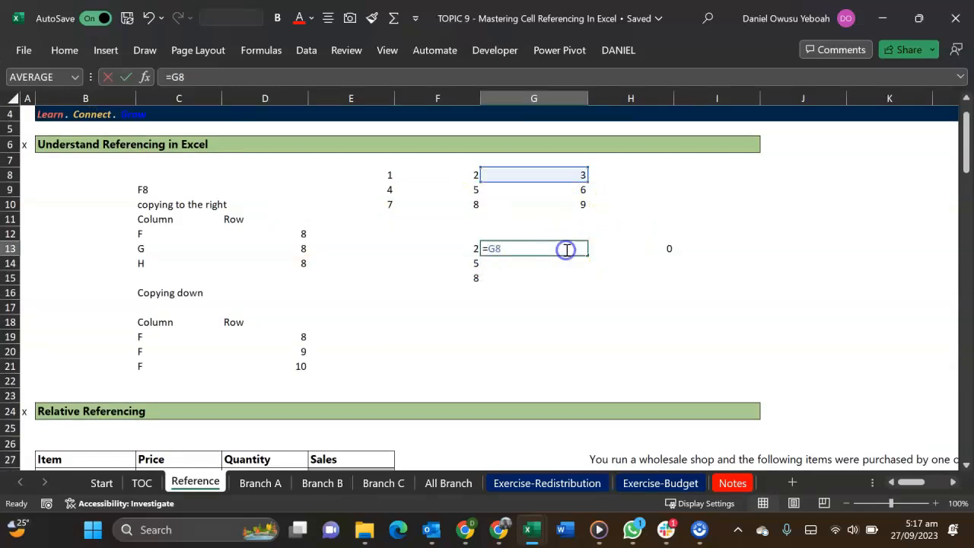
pyautogui.press('Escape')
pyautogui.doubleClick(636, 248)
pyautogui.press('Escape')
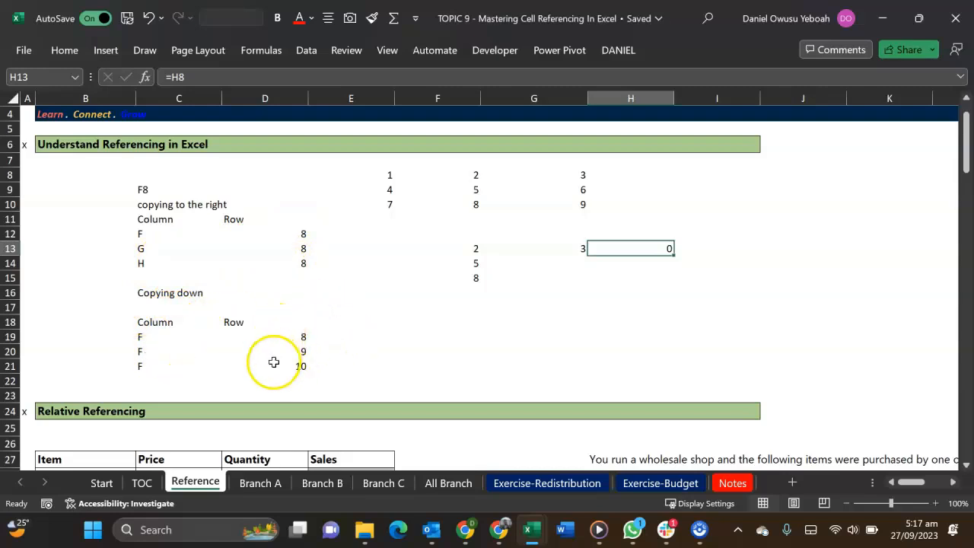
# Clear the example formulas in F13:H16 below the number grid
pyautogui.click(451, 249)
pyautogui.moveTo(450, 249); pyautogui.dragTo(644, 294)
pyautogui.press('Delete')
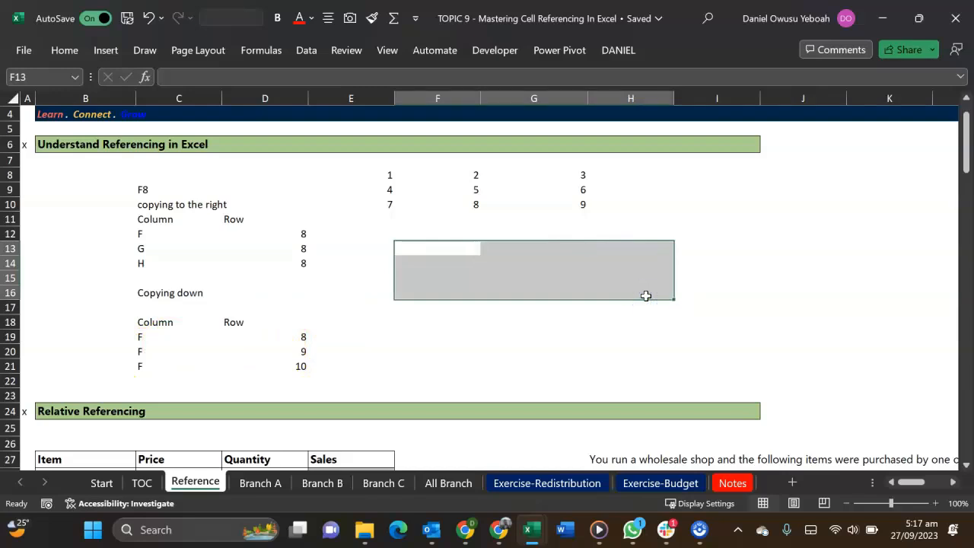
pyautogui.click(544, 367)
# Enter the formula =F8 in F13 and copy it across to G13
pyautogui.click(457, 245)
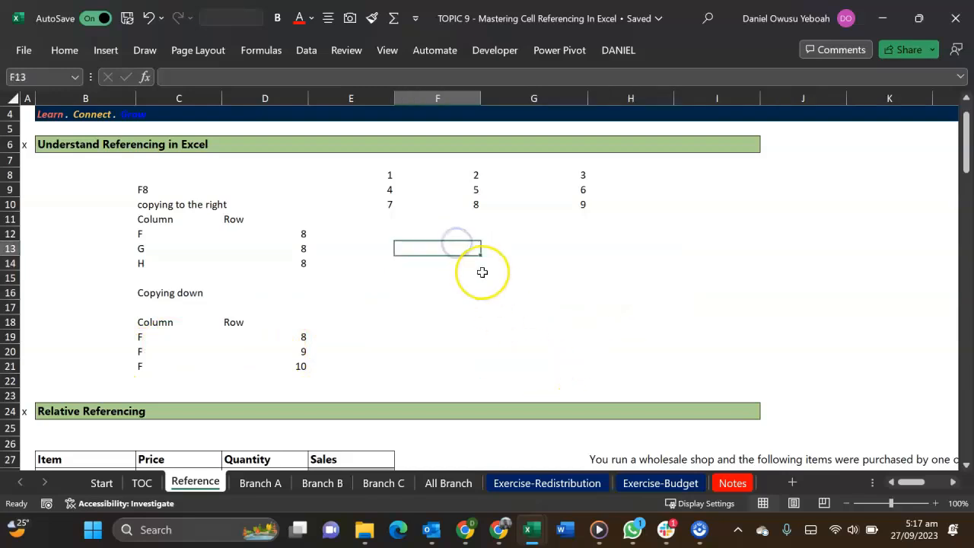
pyautogui.write('=')
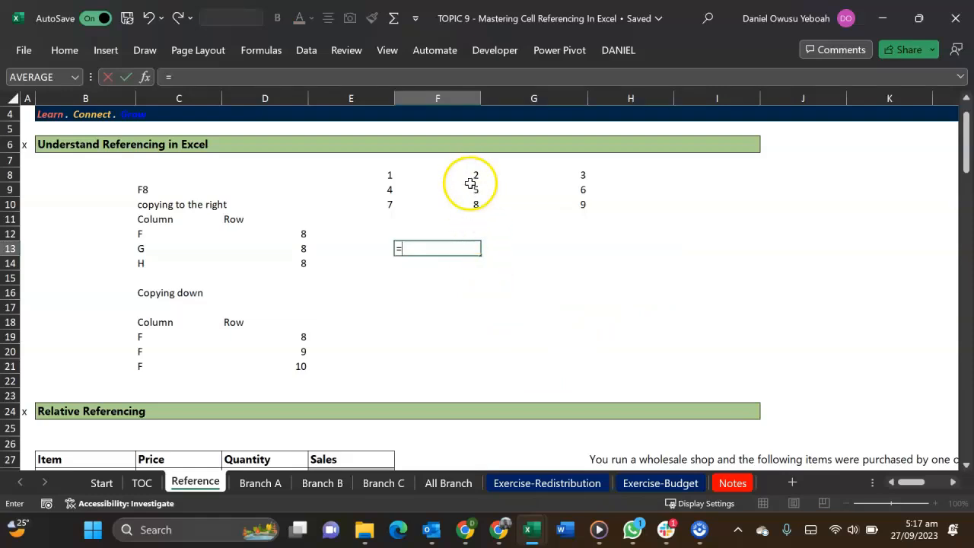
pyautogui.click(466, 177)
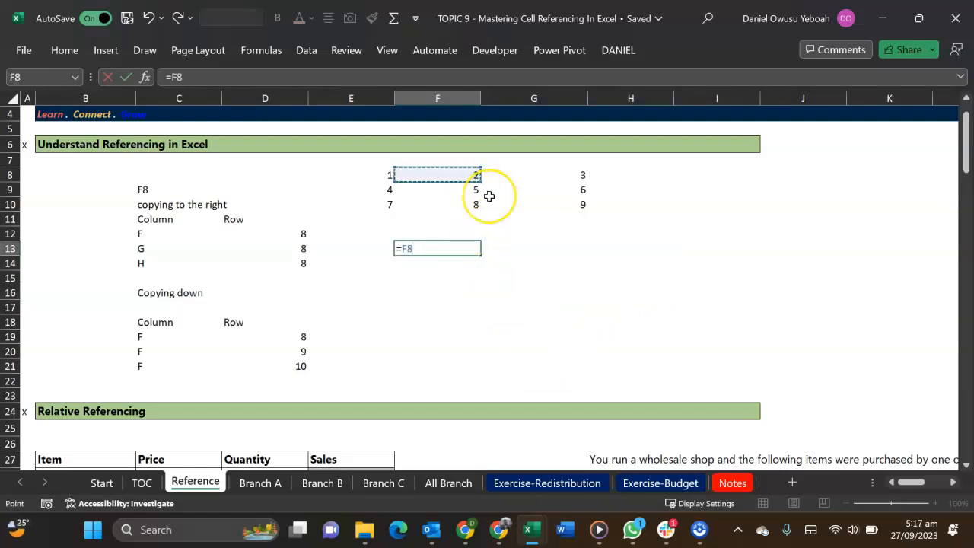
pyautogui.press('Return')
pyautogui.press('Up')
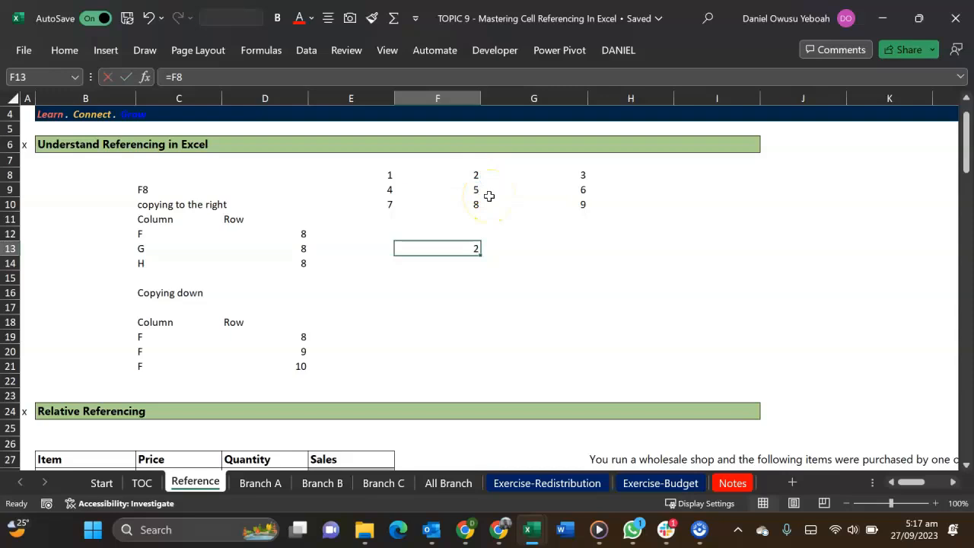
pyautogui.moveTo(480, 254); pyautogui.dragTo(557, 255)
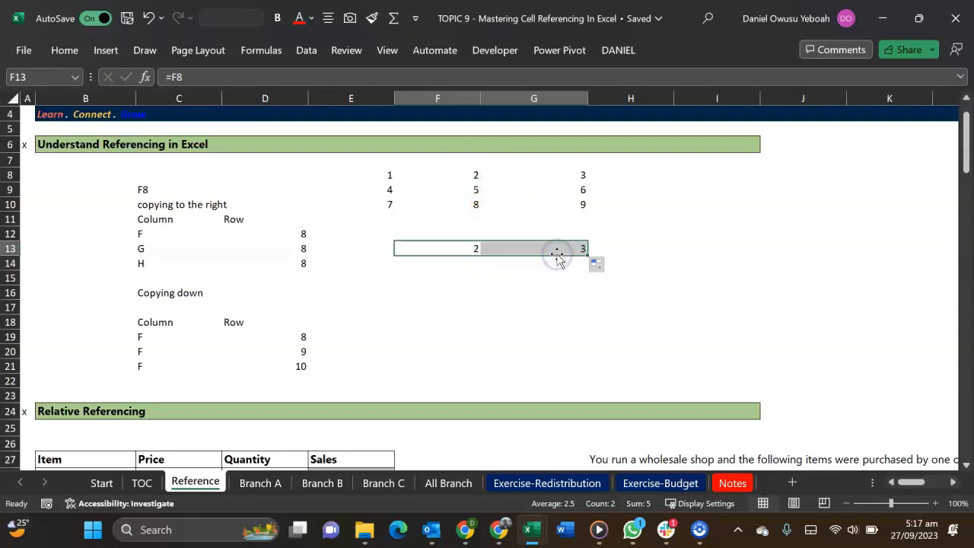
# Compare the cell references in the formulas of G13 and F13
pyautogui.click(556, 249)
pyautogui.doubleClick(556, 249)
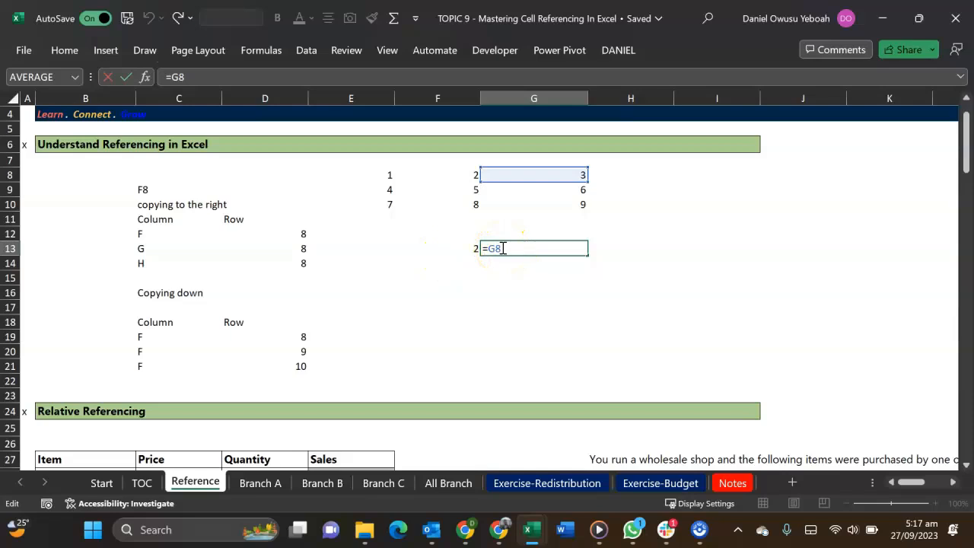
pyautogui.press('Escape')
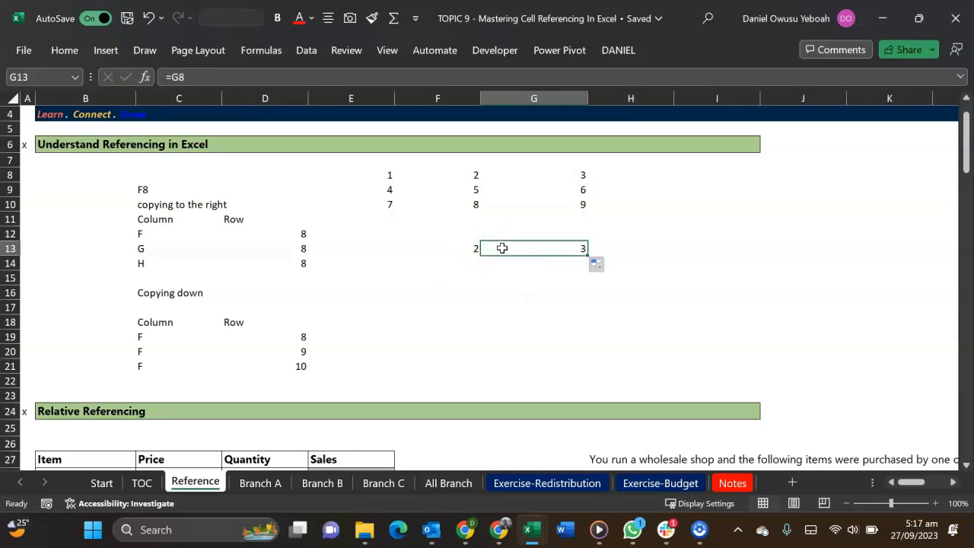
pyautogui.scroll(1, 502, 248)
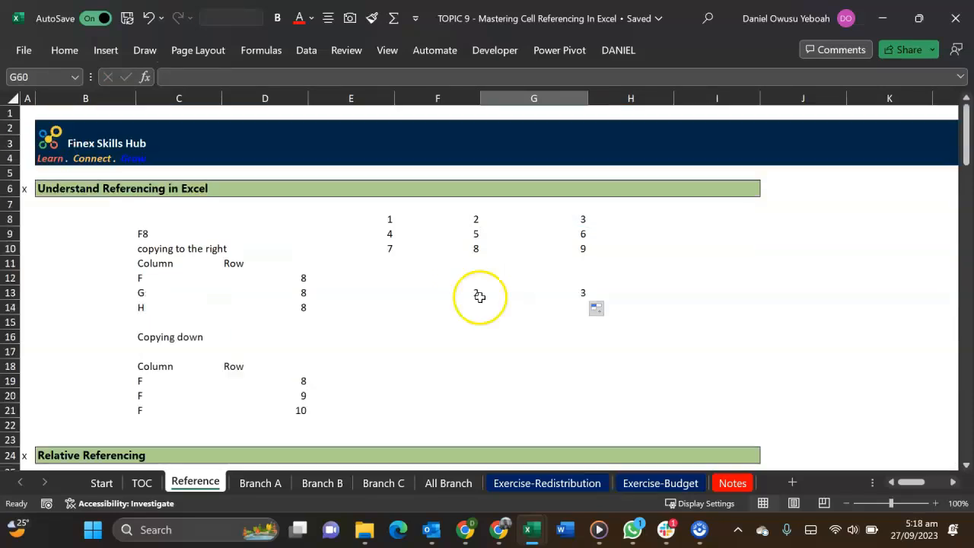
pyautogui.doubleClick(469, 294)
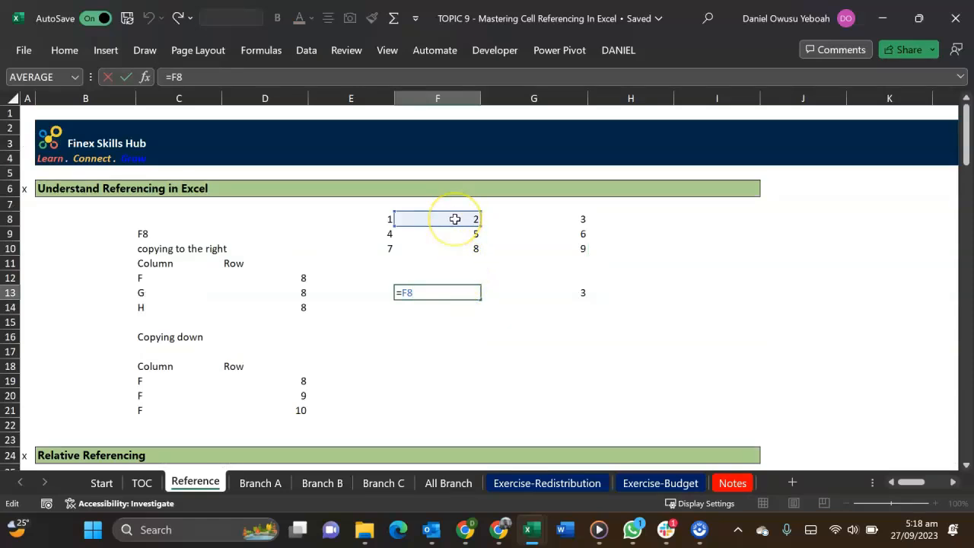
pyautogui.press('Escape')
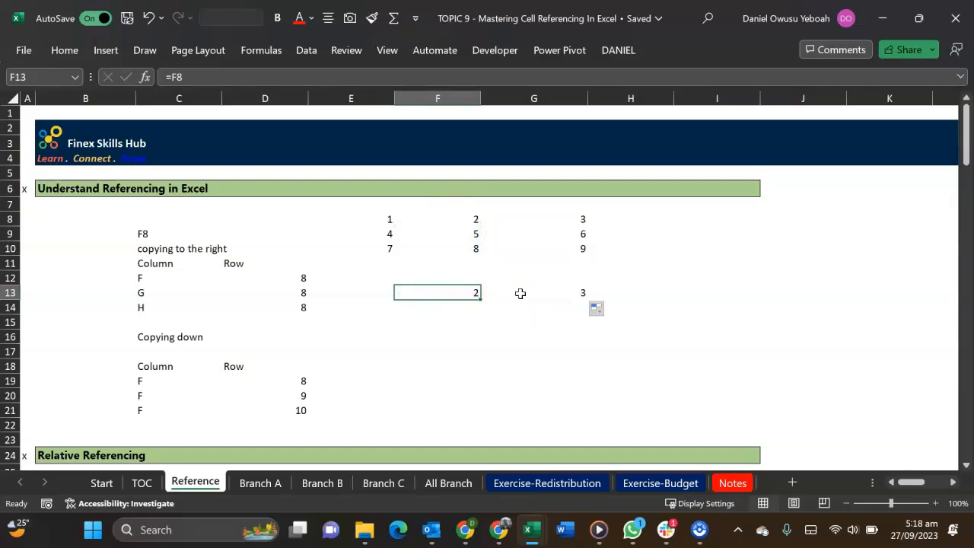
# Lock the column in the F13 formula by changing it to =$F8
pyautogui.doubleClick(470, 291)
pyautogui.click(402, 292)
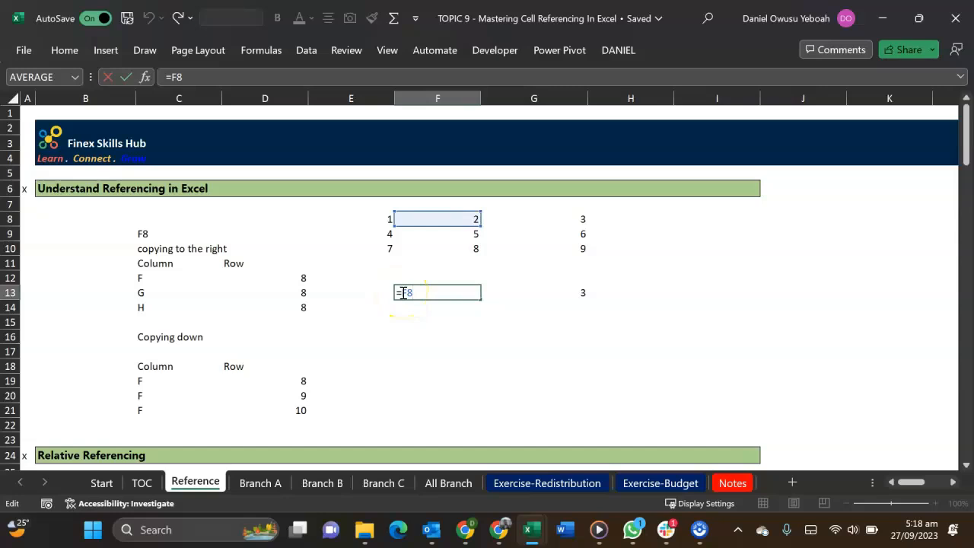
pyautogui.click(421, 296)
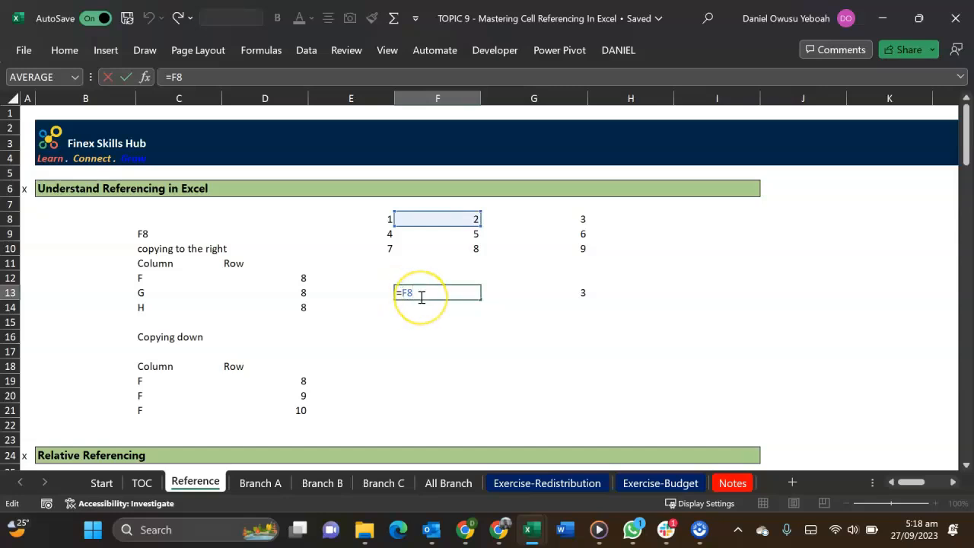
pyautogui.click(437, 291)
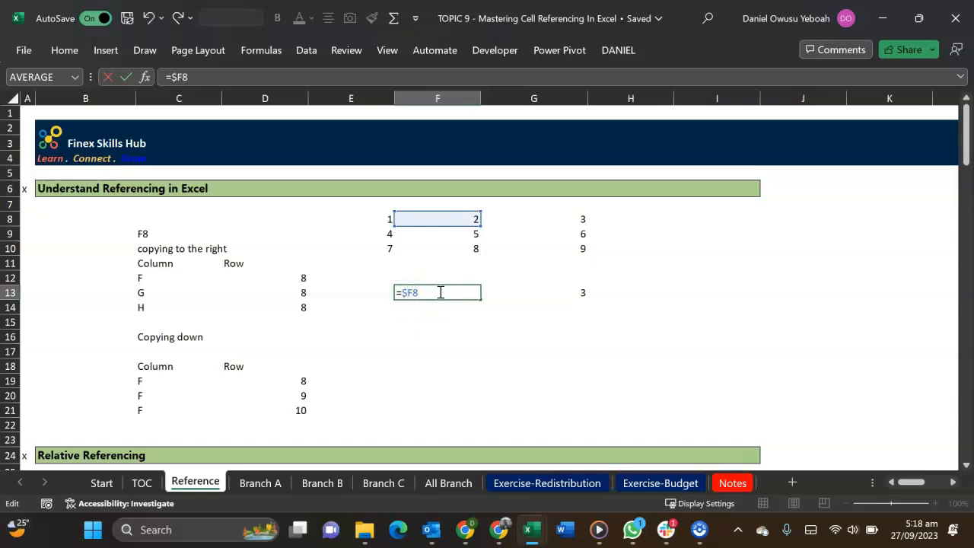
pyautogui.press('Return')
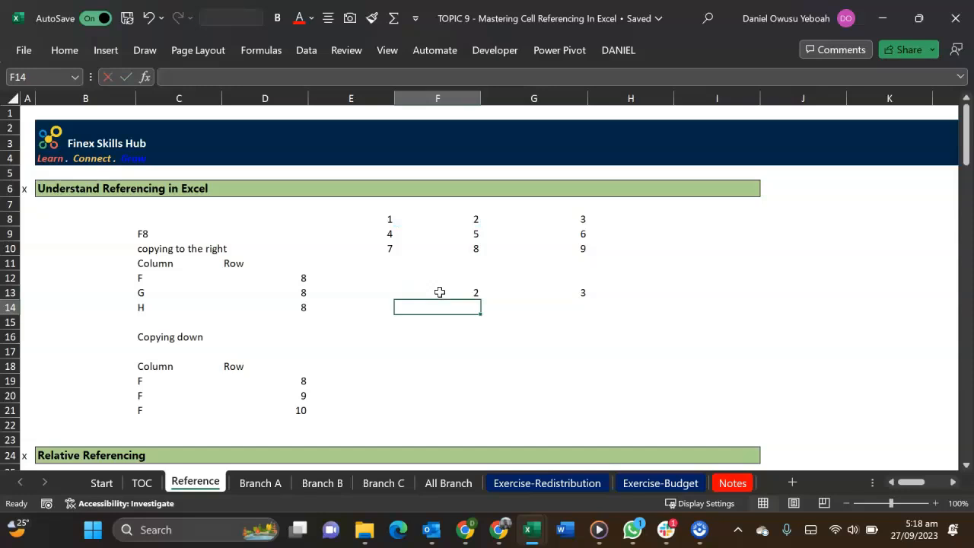
# Copy the column-locked formula from F13 across to G13 and H13, checking the reference in each copy
pyautogui.click(440, 292)
pyautogui.moveTo(479, 298); pyautogui.dragTo(583, 292)
pyautogui.doubleClick(564, 292)
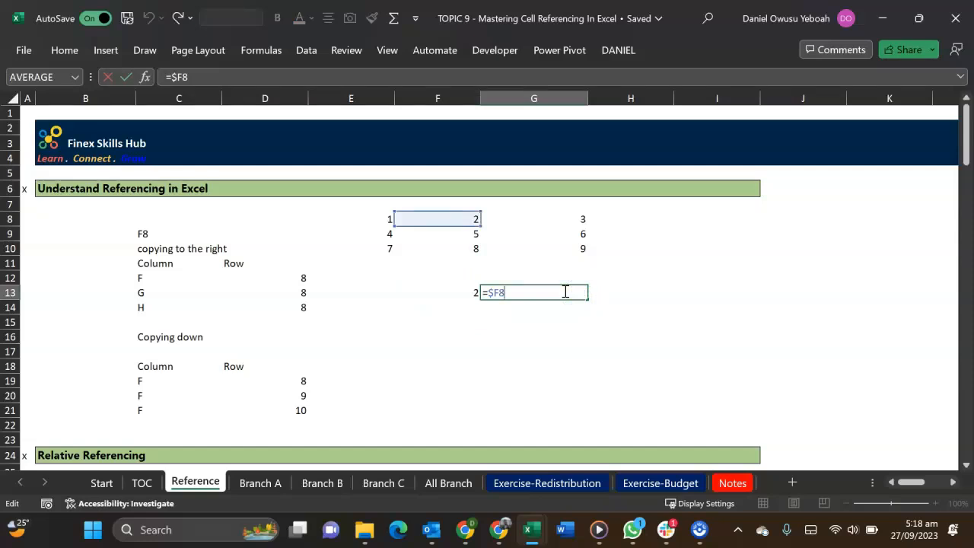
pyautogui.press('Escape')
pyautogui.moveTo(588, 298); pyautogui.dragTo(650, 301)
pyautogui.doubleClick(642, 295)
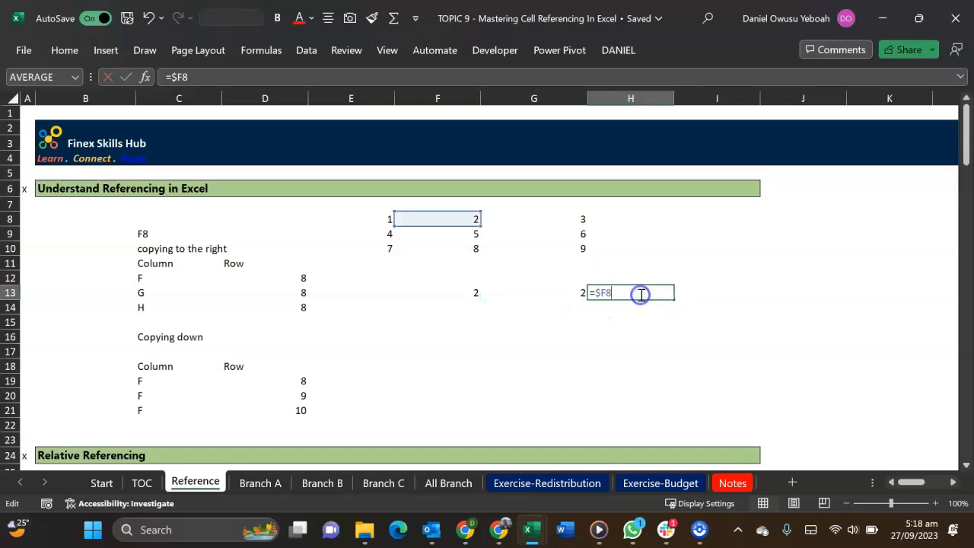
# Clear the copied formulas from G13:H13
pyautogui.press('Escape')
pyautogui.moveTo(563, 297); pyautogui.dragTo(600, 295)
pyautogui.press('Delete')
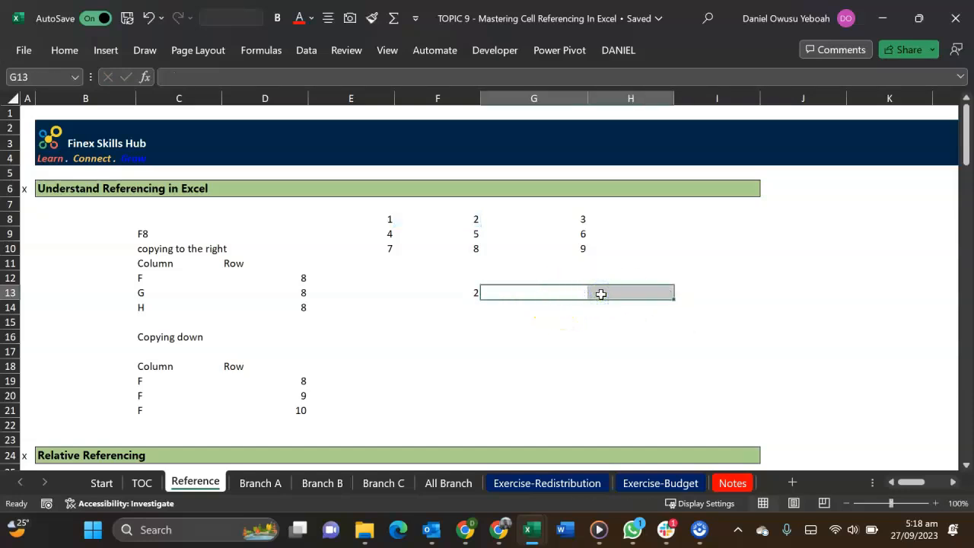
# Recheck the formula in F13 and fill the copying-to-the-right column letters in C12:C14 with F
pyautogui.doubleClick(464, 292)
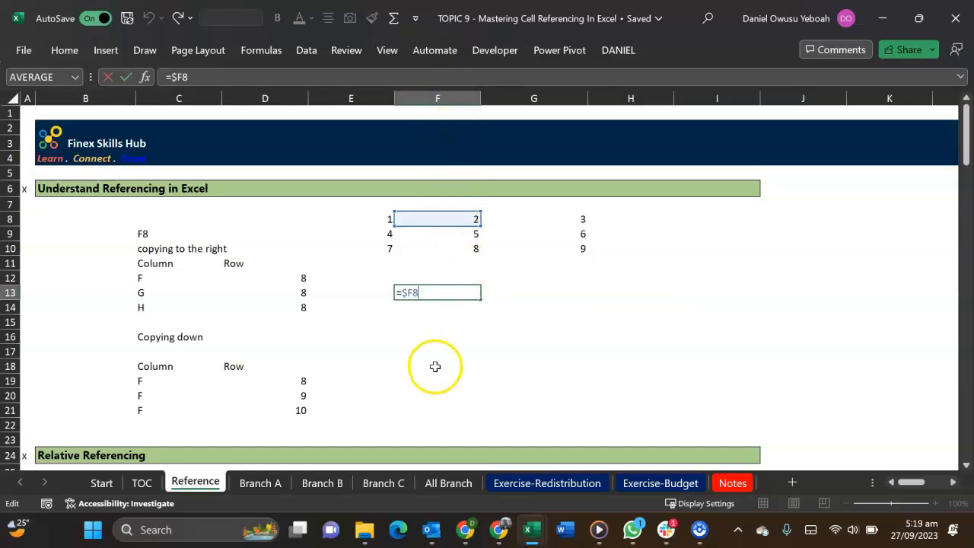
pyautogui.click(459, 296)
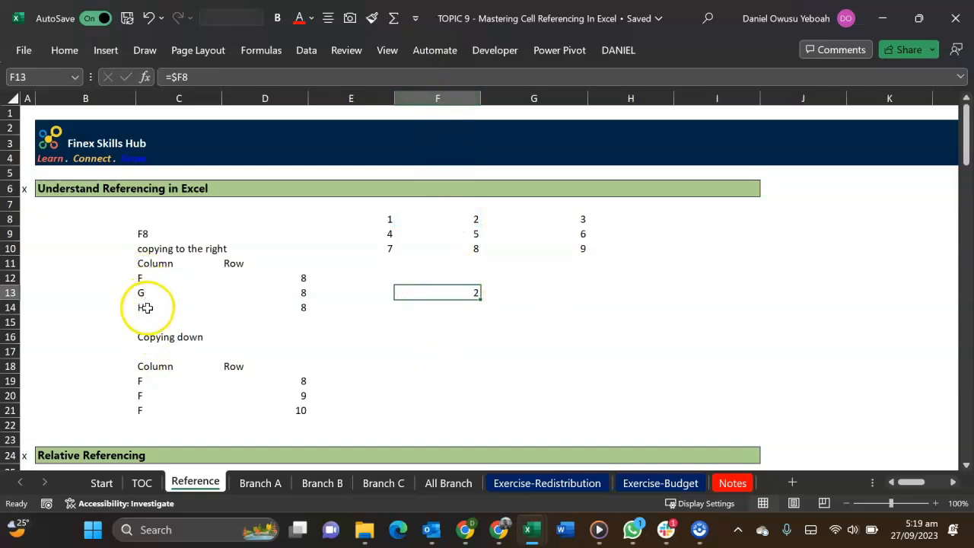
pyautogui.moveTo(140, 278); pyautogui.dragTo(145, 305)
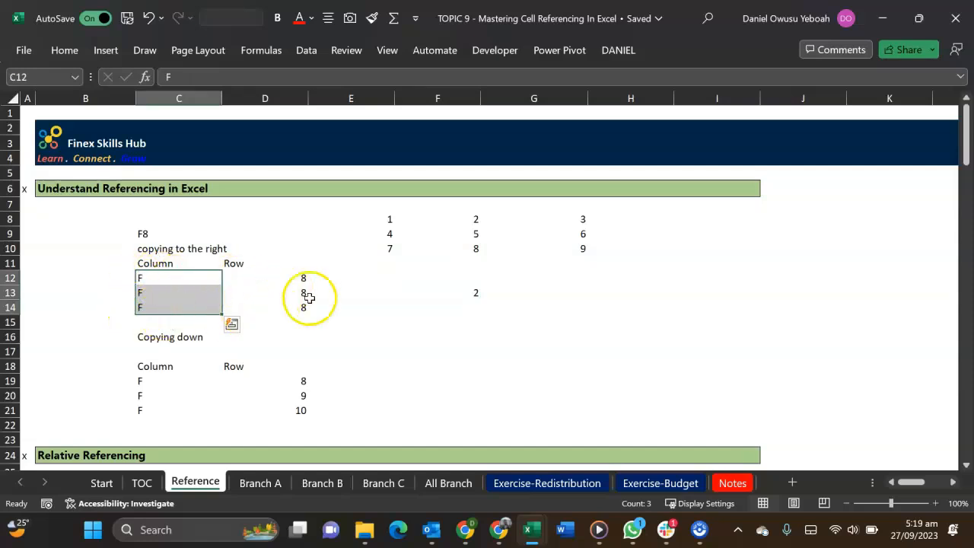
# Recopy the column-locked formula from F13 across to H13, checking each reference, and clear the copies from G13:H13
pyautogui.click(476, 294)
pyautogui.moveTo(481, 301); pyautogui.dragTo(684, 292)
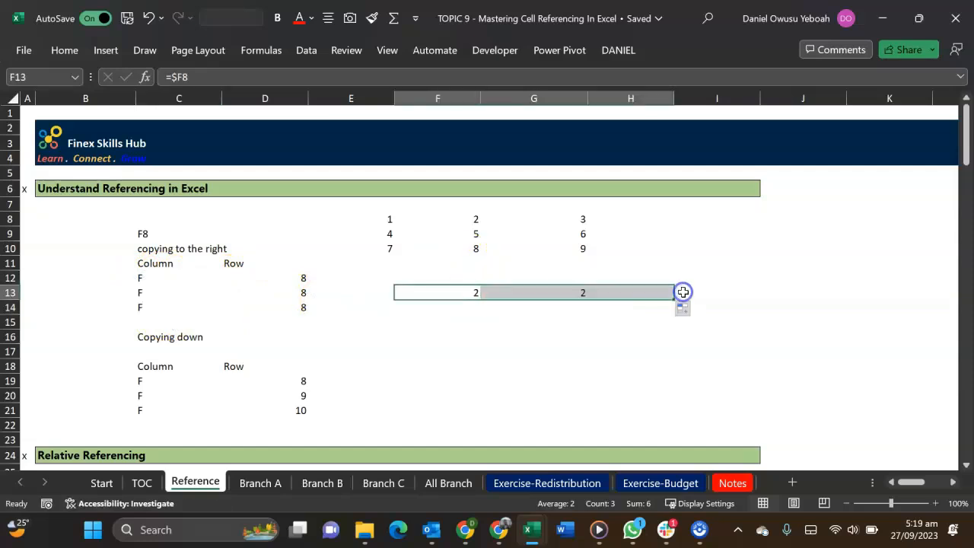
pyautogui.click(576, 293)
pyautogui.doubleClick(576, 293)
pyautogui.click(641, 292)
pyautogui.doubleClick(640, 292)
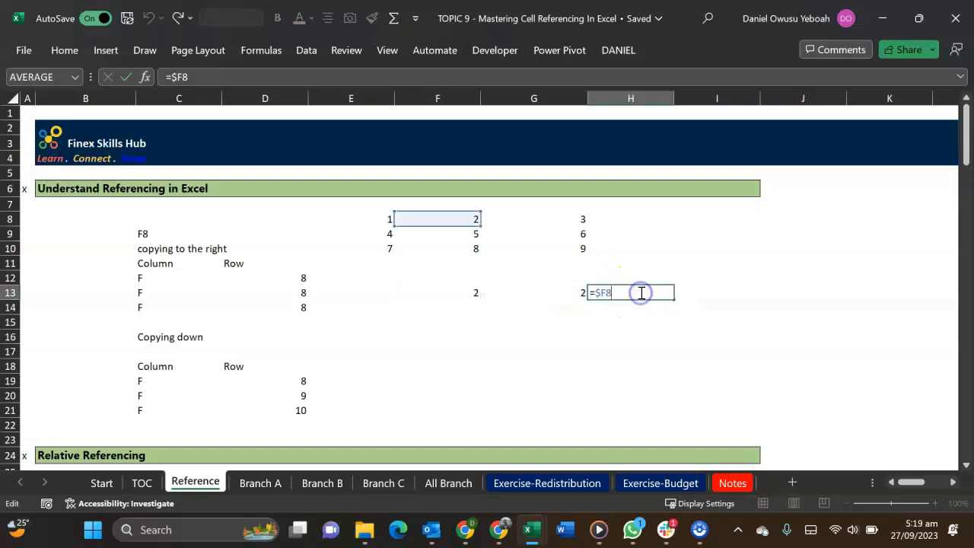
pyautogui.moveTo(558, 300); pyautogui.dragTo(637, 298)
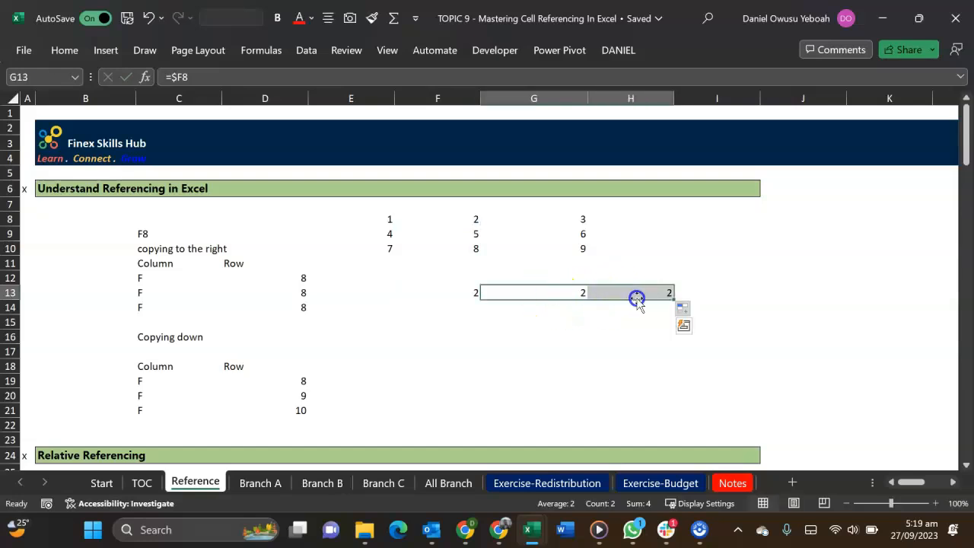
pyautogui.press('Delete')
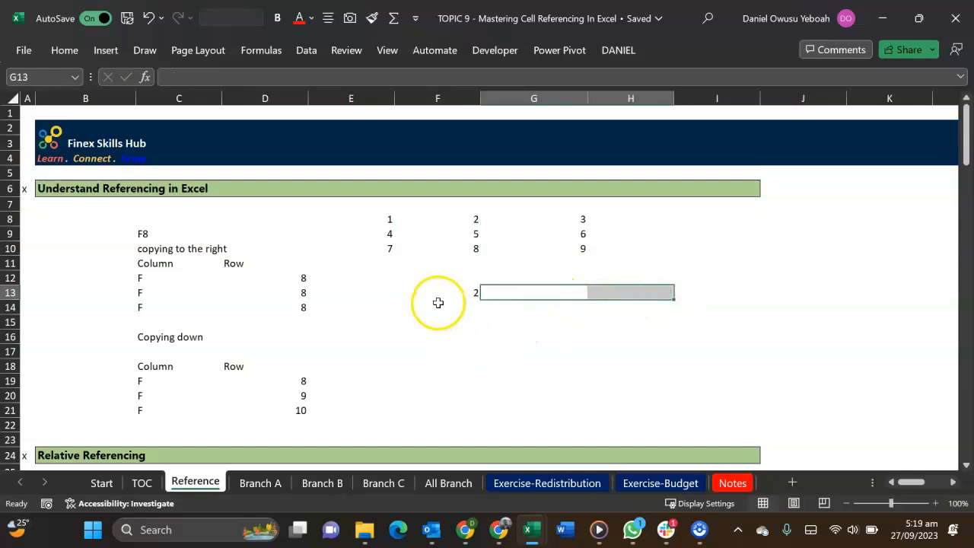
# Copy the column-locked formula from F13 down to F15, checking how its row reference shifts, and clear the copies
pyautogui.click(467, 218)
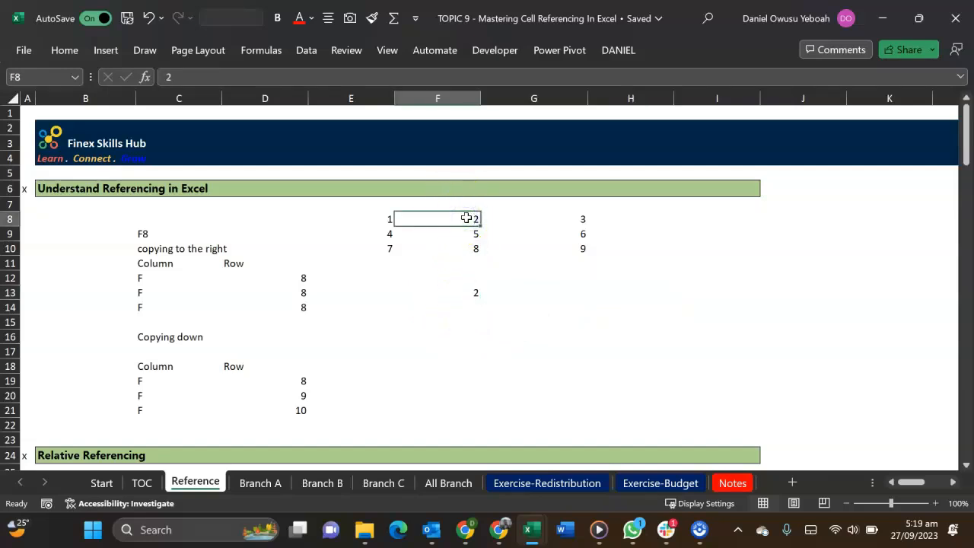
pyautogui.doubleClick(466, 293)
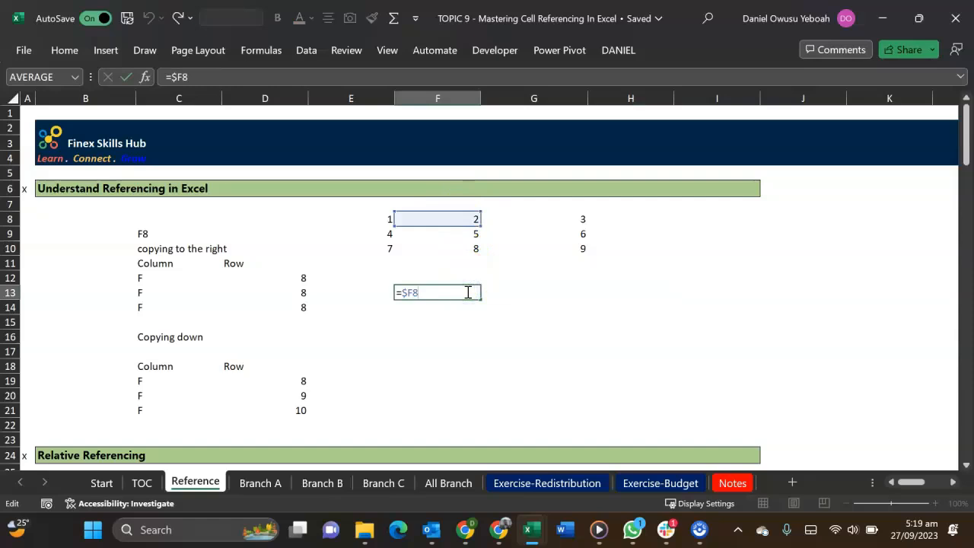
pyautogui.hotkey('ctrl', 'Return')
pyautogui.moveTo(482, 298); pyautogui.dragTo(483, 321)
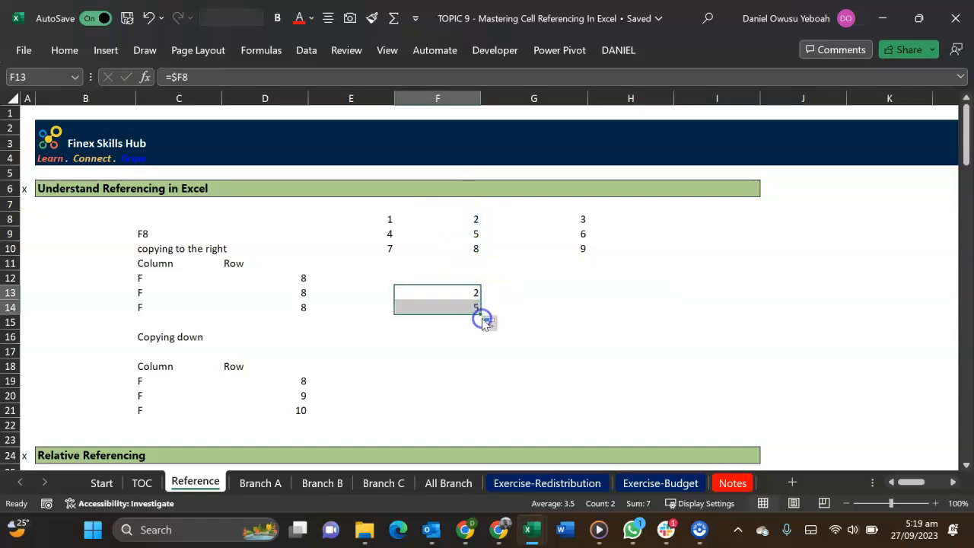
pyautogui.doubleClick(470, 307)
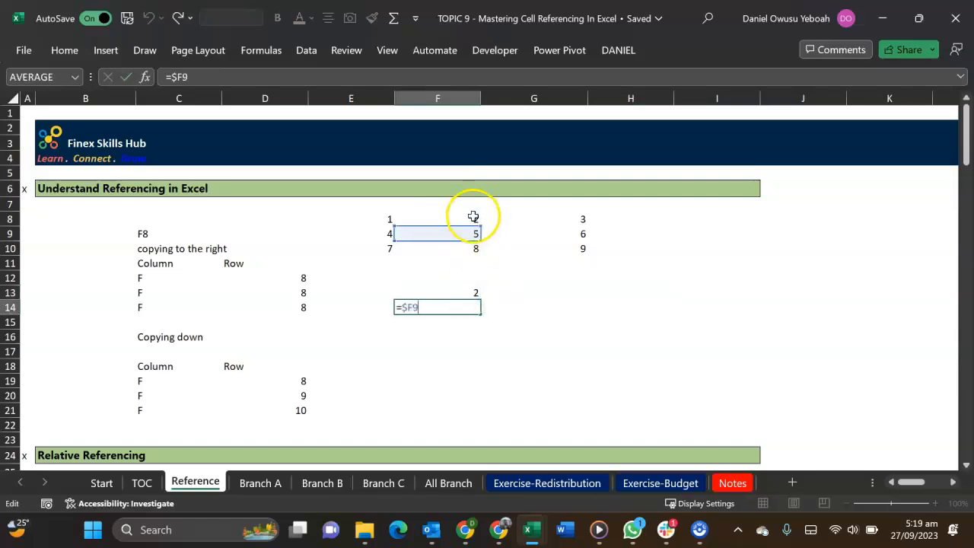
pyautogui.hotkey('ctrl', 'Return')
pyautogui.moveTo(481, 314); pyautogui.dragTo(478, 325)
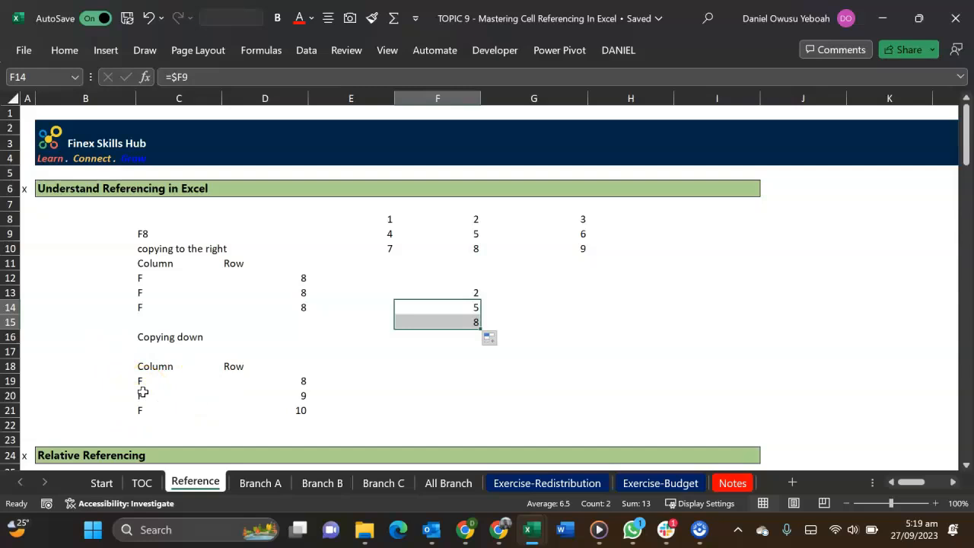
pyautogui.press('Delete')
# Lock the row instead of the column in the F13 formula by changing it to =F$8
pyautogui.doubleClick(467, 292)
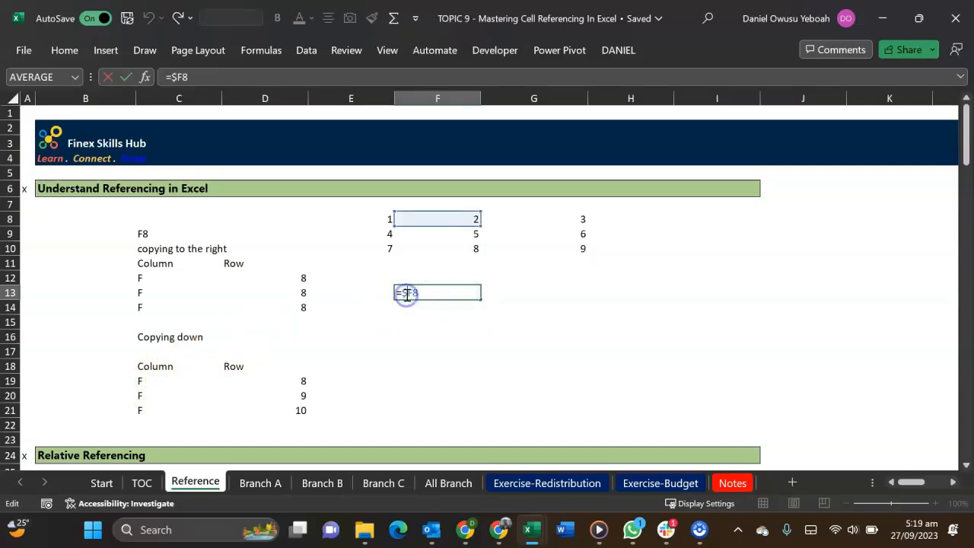
pyautogui.press('BackSpace')
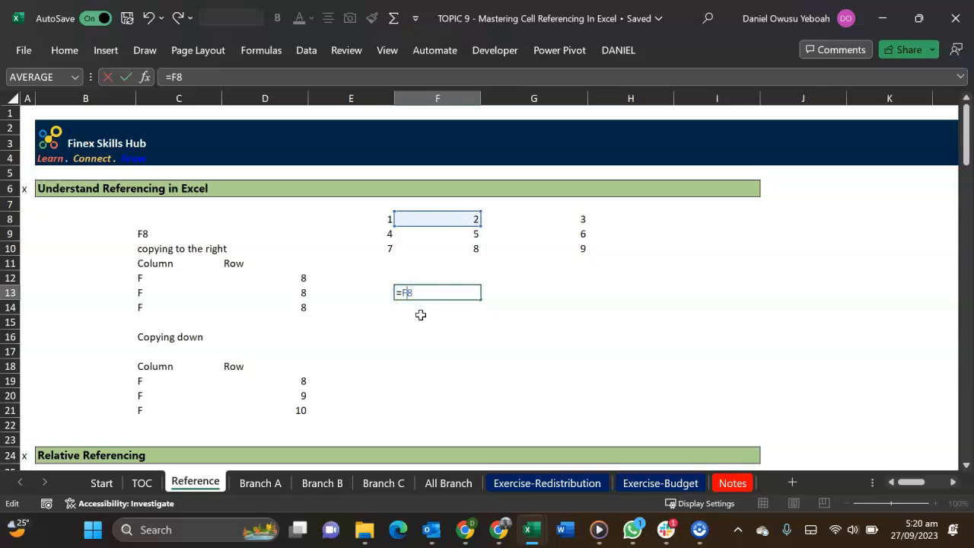
pyautogui.write('$')
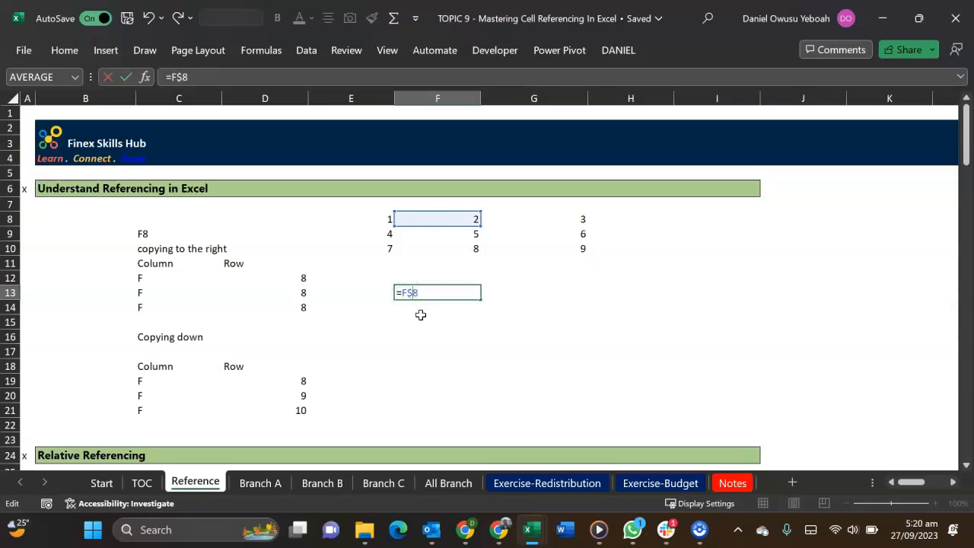
pyautogui.press('Return')
# Copy the row-locked formula from F13 down to F15, checking the reference in each copy
pyautogui.click(452, 291)
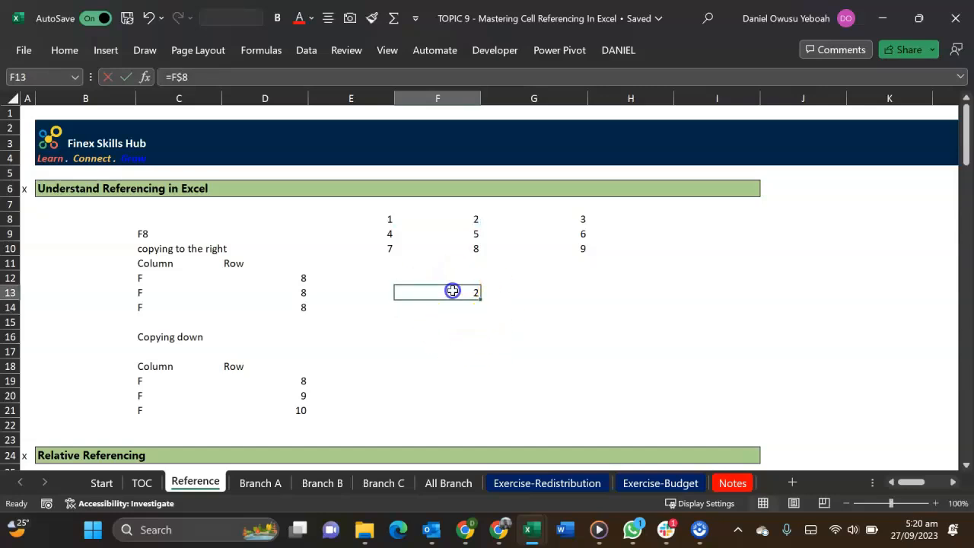
pyautogui.moveTo(479, 298); pyautogui.dragTo(482, 336)
pyautogui.click(462, 312)
pyautogui.doubleClick(462, 312)
pyautogui.press('Escape')
pyautogui.doubleClick(461, 325)
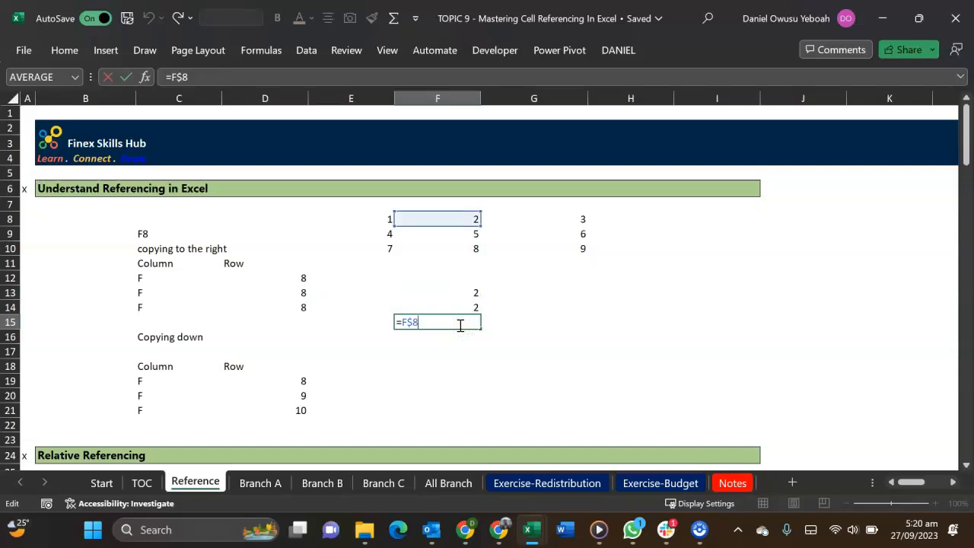
pyautogui.press('Escape')
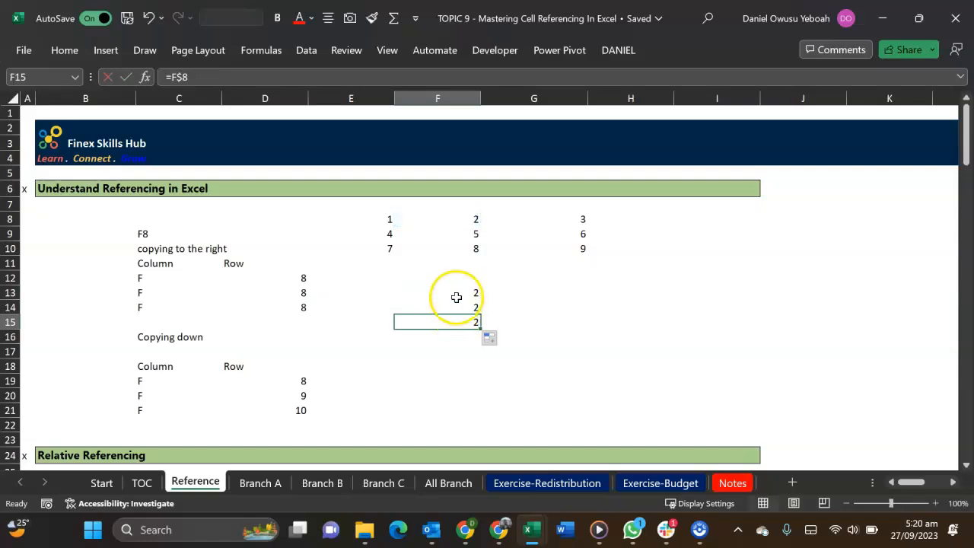
# Lock both the column and the row in the F13 formula by changing it to =$F$8
pyautogui.click(448, 299)
pyautogui.doubleClick(456, 298)
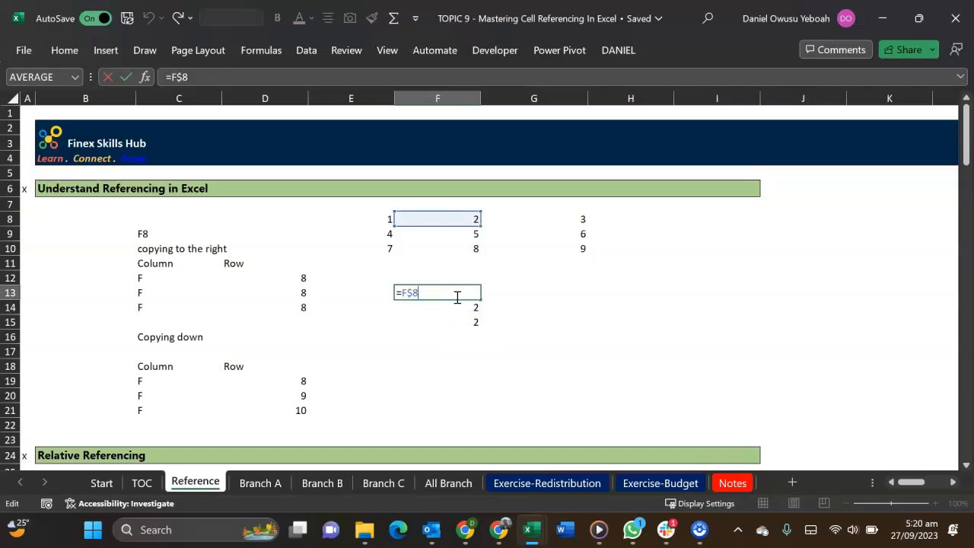
pyautogui.click(402, 298)
pyautogui.write('$')
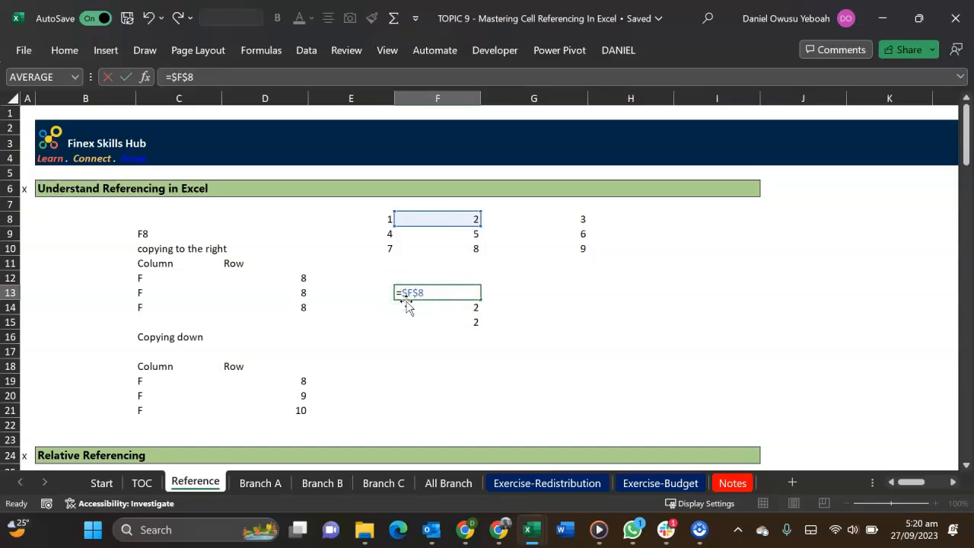
pyautogui.press('Return')
# Copy the fully locked formula from F13 down to F16, checking the reference in each copy, and clear F16
pyautogui.click(464, 293)
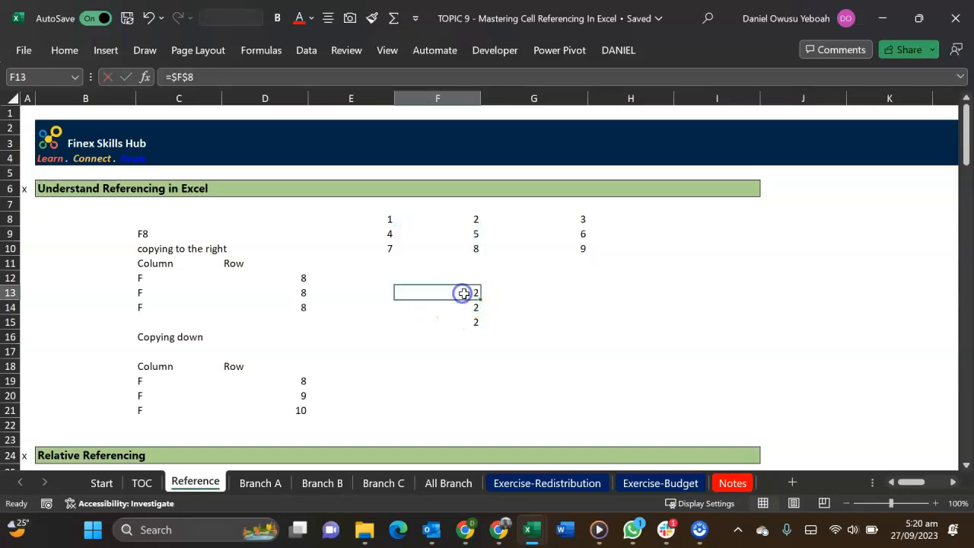
pyautogui.moveTo(481, 298); pyautogui.dragTo(483, 337)
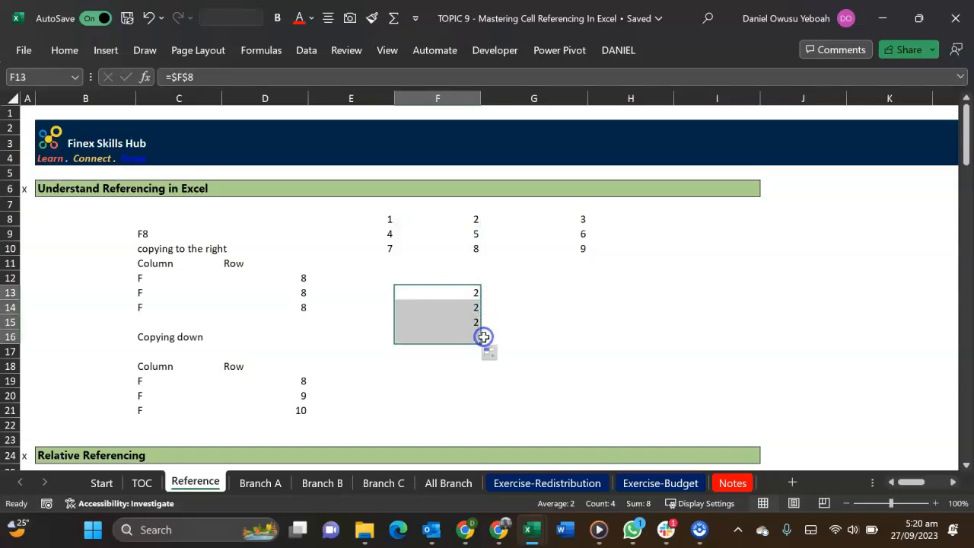
pyautogui.doubleClick(472, 308)
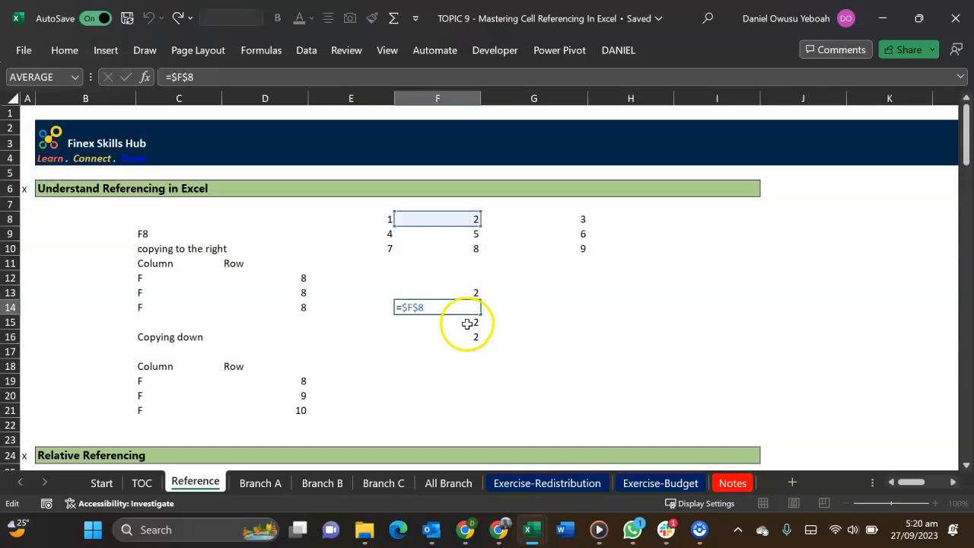
pyautogui.doubleClick(469, 322)
pyautogui.doubleClick(465, 336)
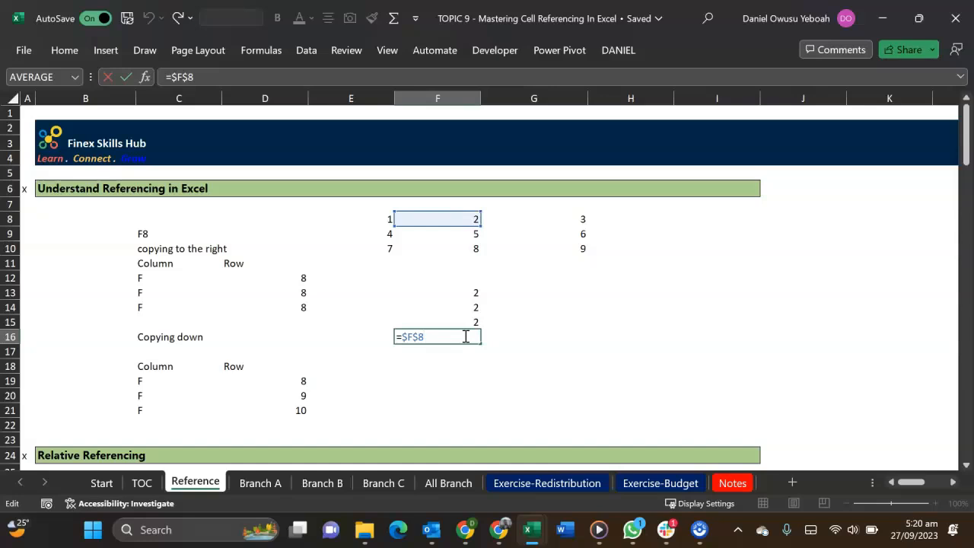
pyautogui.press('Escape')
pyautogui.press('Delete')
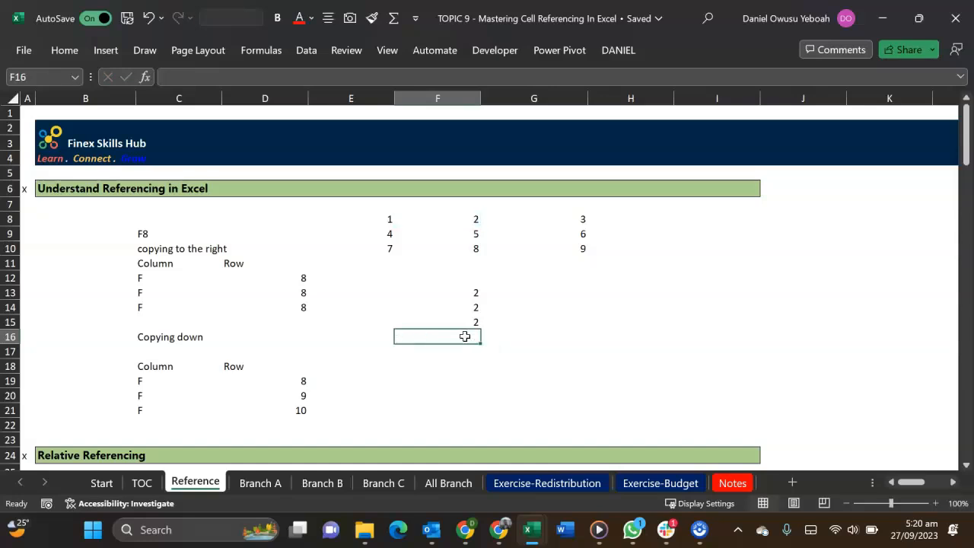
# Fill the copying-down row numbers in D19:D21 with 8
pyautogui.click(295, 380)
pyautogui.moveTo(295, 380); pyautogui.dragTo(294, 411)
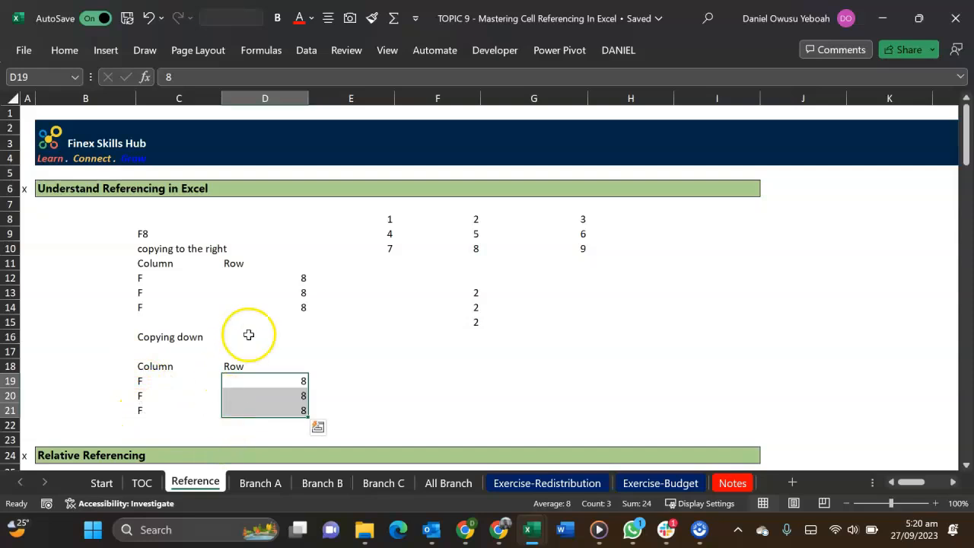
# Examine which price-increase cell the New Price formulas for Items 1 to 3 refer to in D46:D48
pyautogui.scroll(-10, 251, 319)
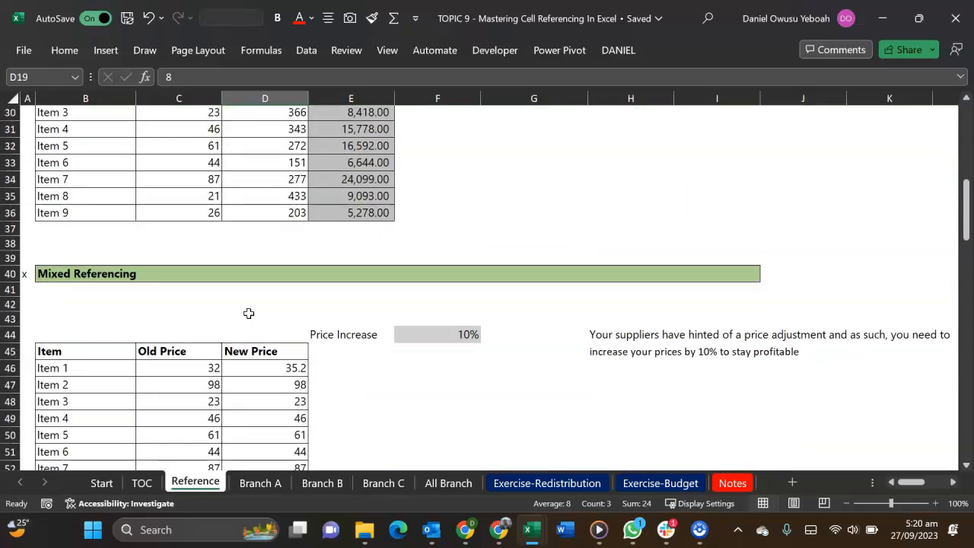
pyautogui.scroll(-4, 249, 313)
pyautogui.doubleClick(274, 192)
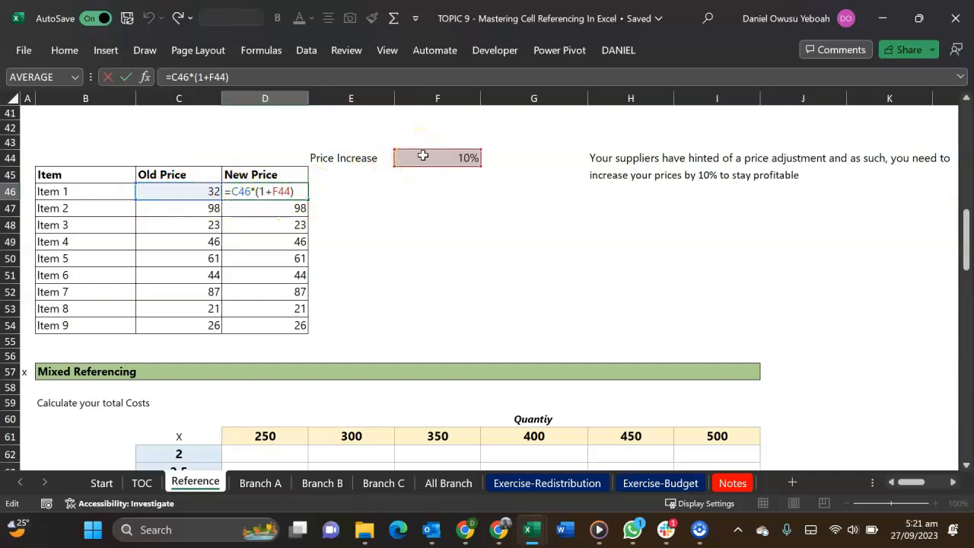
pyautogui.press('Return')
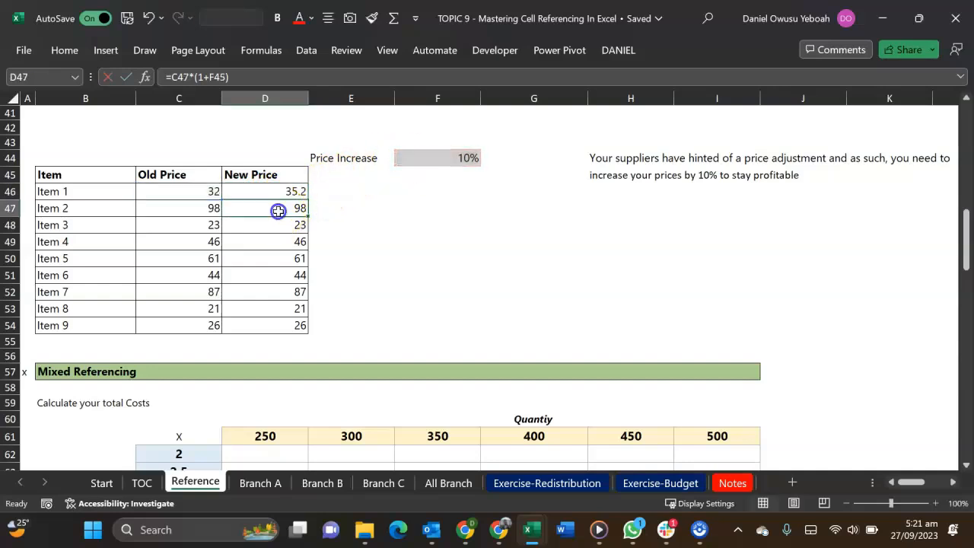
pyautogui.doubleClick(274, 210)
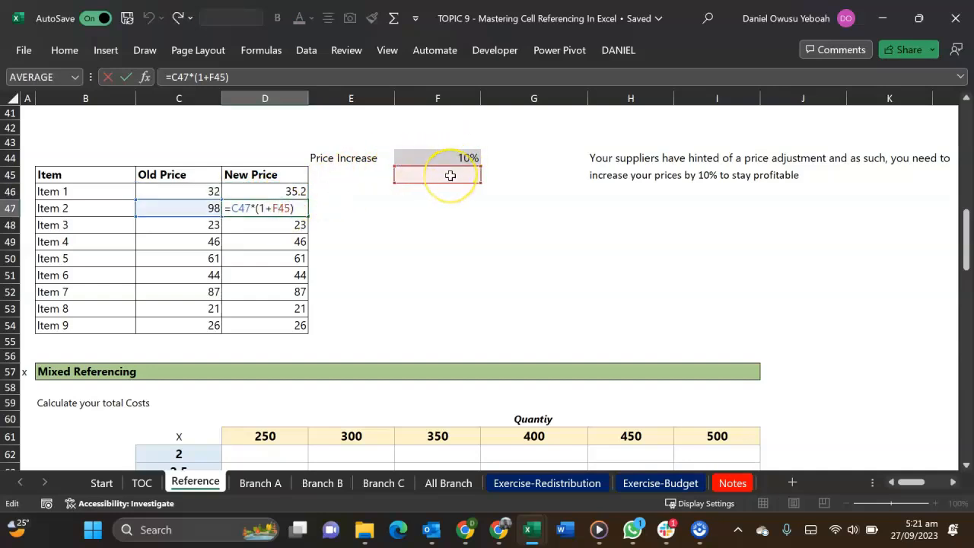
pyautogui.press('Return')
pyautogui.doubleClick(276, 225)
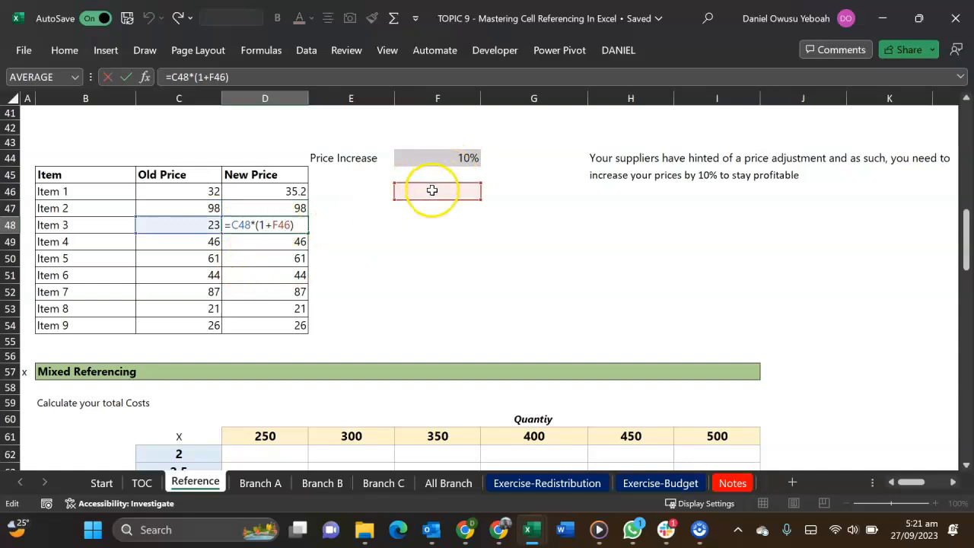
pyautogui.press('Return')
pyautogui.doubleClick(272, 190)
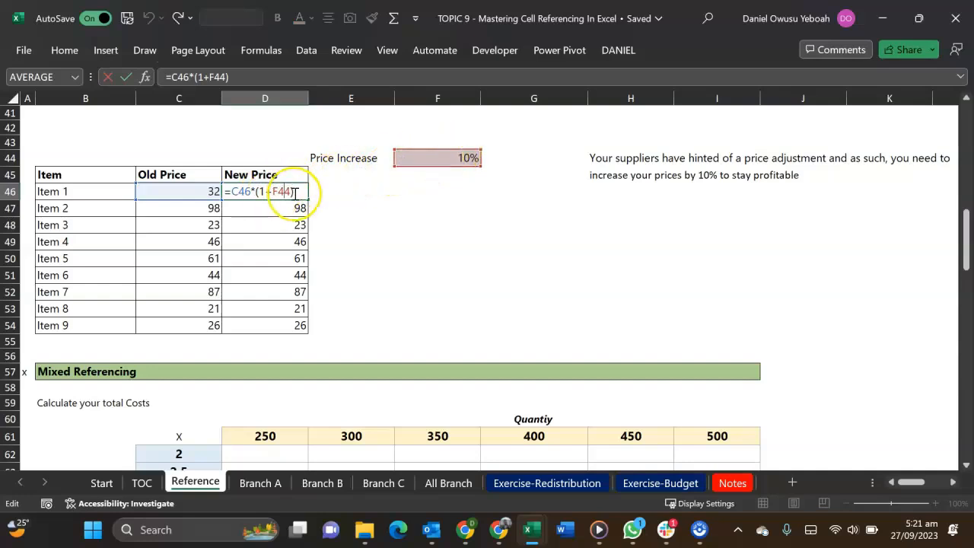
pyautogui.press('Return')
pyautogui.doubleClick(258, 207)
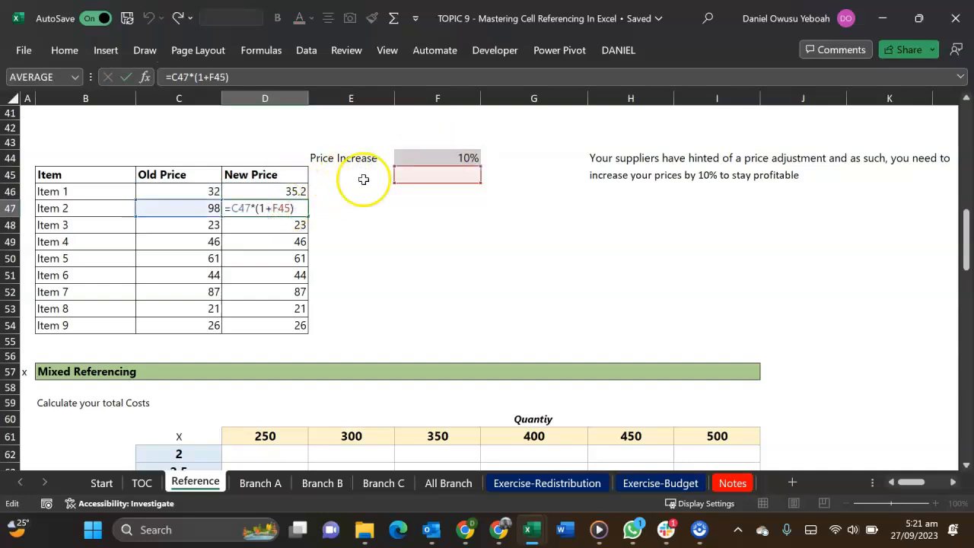
pyautogui.press('Escape')
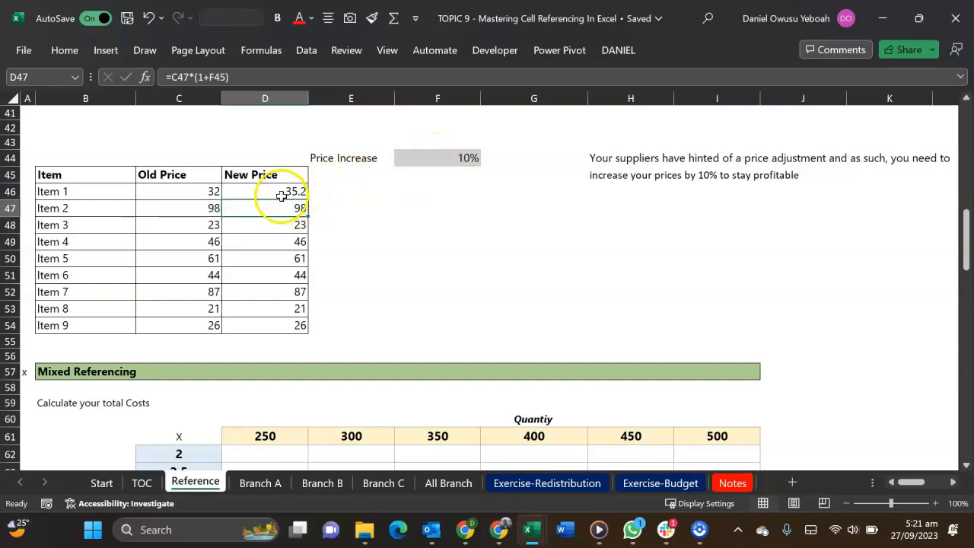
# Lock the row of the price-increase reference in Item 1's New Price formula, making D46 =C46*(1+F$44)
pyautogui.doubleClick(281, 194)
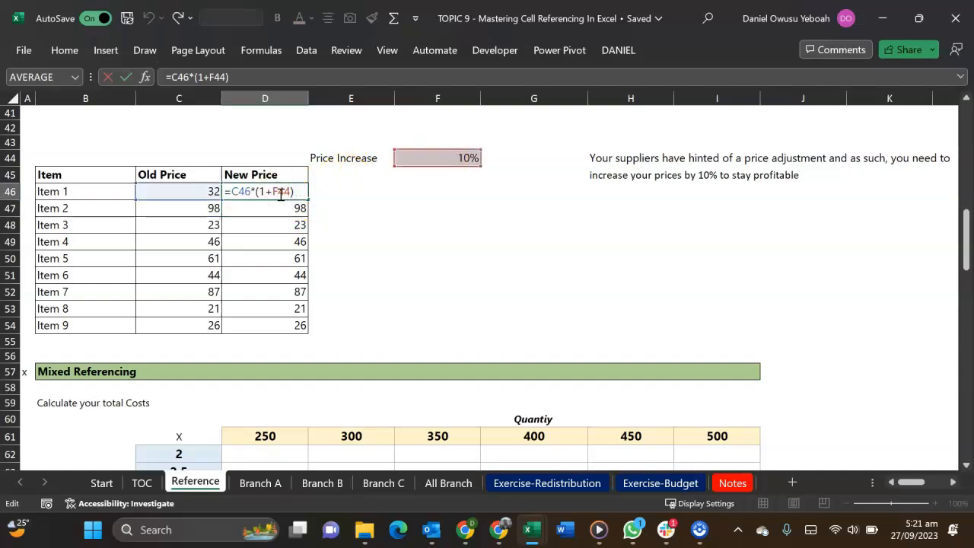
pyautogui.write('$')
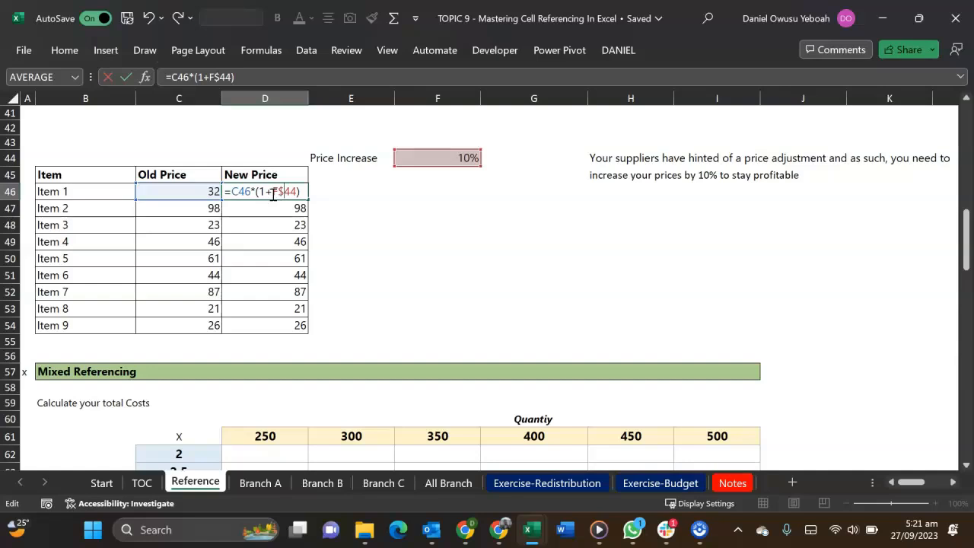
pyautogui.press('Return')
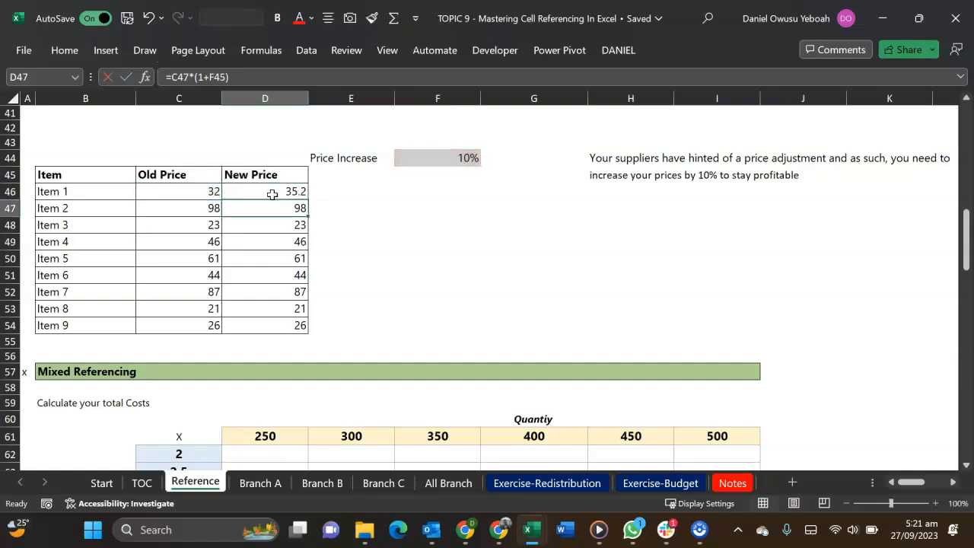
# Fill the row-locked New Price formula from D46 down to D54 and check the references in the copies for Items 2 to 5
pyautogui.click(272, 194)
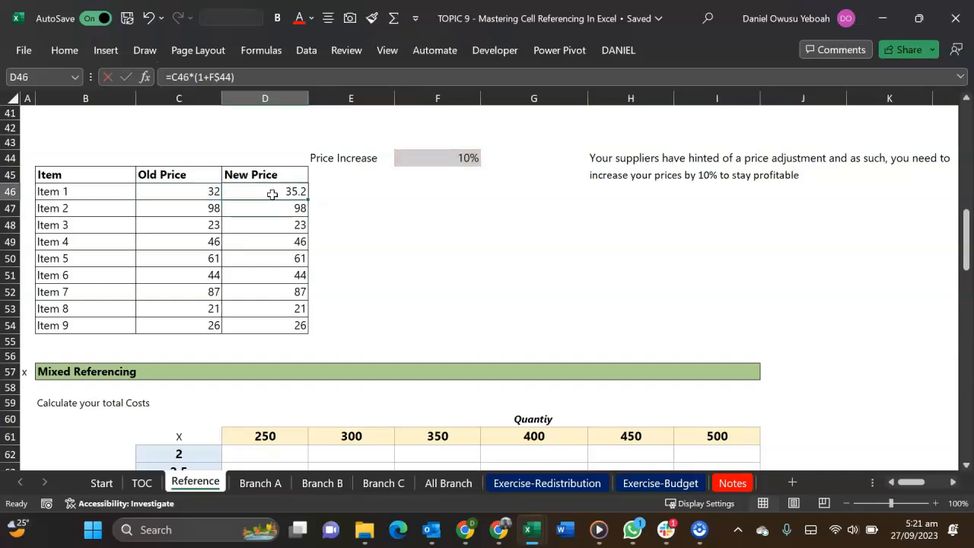
pyautogui.hotkey('shift', 'Down')
pyautogui.hotkey('shift', 'Down')
pyautogui.hotkey('shift', 'Down')
pyautogui.hotkey('shift', 'Down')
pyautogui.hotkey('shift', 'Down')
pyautogui.hotkey('shift', 'Down')
pyautogui.hotkey('shift', 'Down')
pyautogui.hotkey('shift', 'Down')
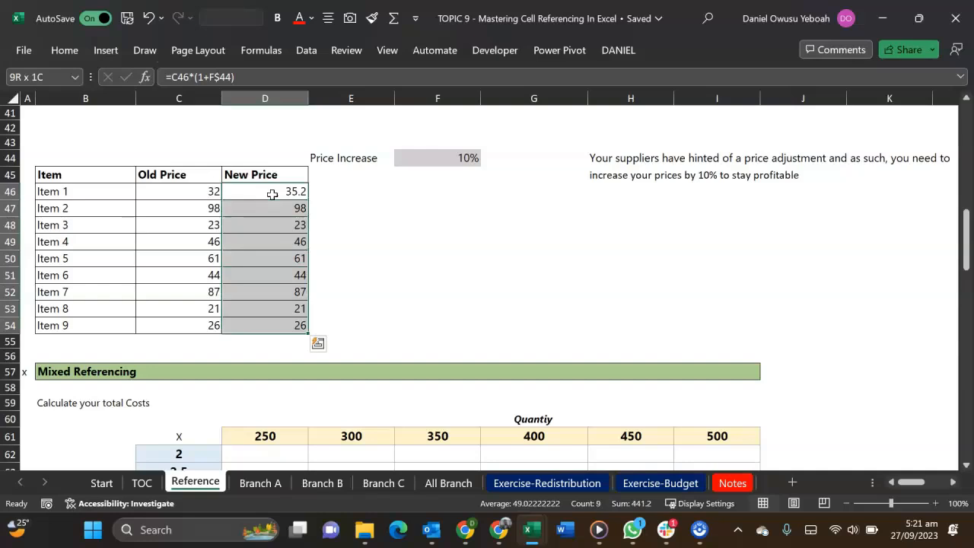
pyautogui.hotkey('ctrl', 'd')
pyautogui.doubleClick(275, 207)
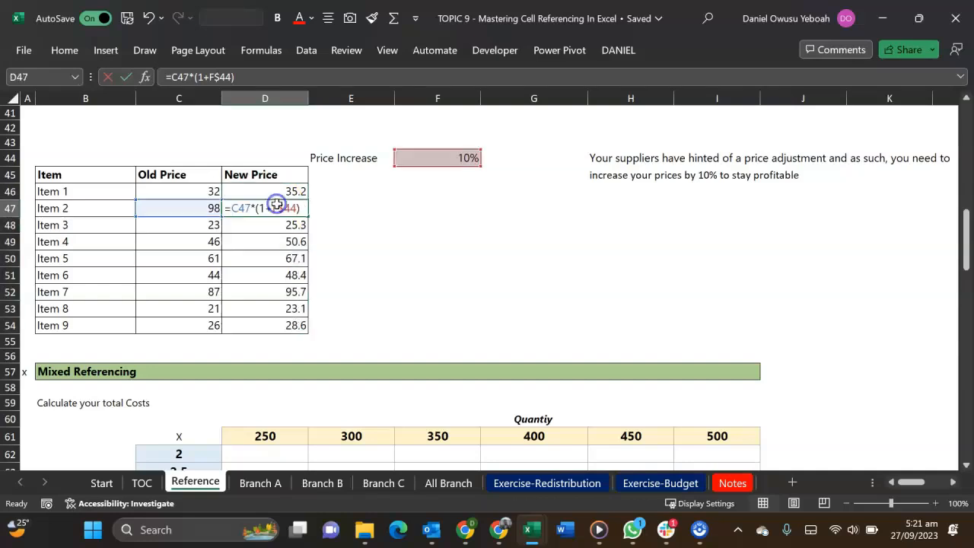
pyautogui.doubleClick(283, 224)
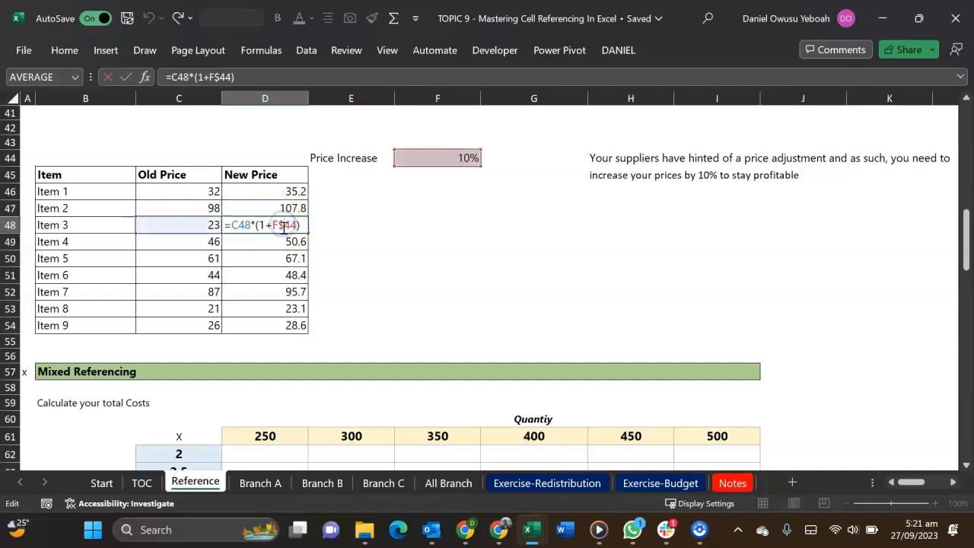
pyautogui.doubleClick(283, 242)
pyautogui.doubleClick(283, 257)
pyautogui.doubleClick(283, 257)
pyautogui.press('Escape')
# Enter the mixed-reference formula =$C62*D$61 in D62 to multiply unit cost by quantity in the Mixed Referencing table
pyautogui.scroll(-1, 252, 210)
pyautogui.scroll(-4, 252, 211)
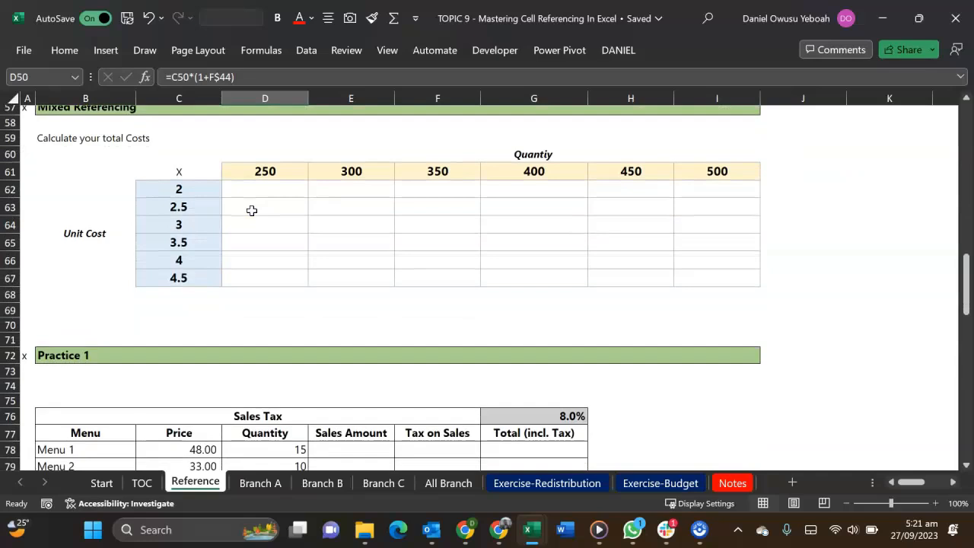
pyautogui.moveTo(259, 172); pyautogui.dragTo(733, 175)
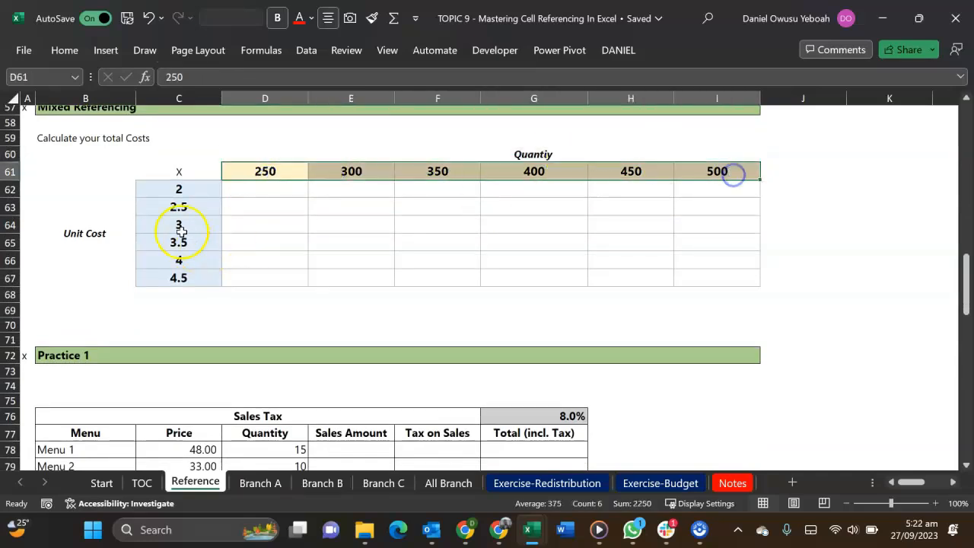
pyautogui.moveTo(185, 196); pyautogui.dragTo(192, 277)
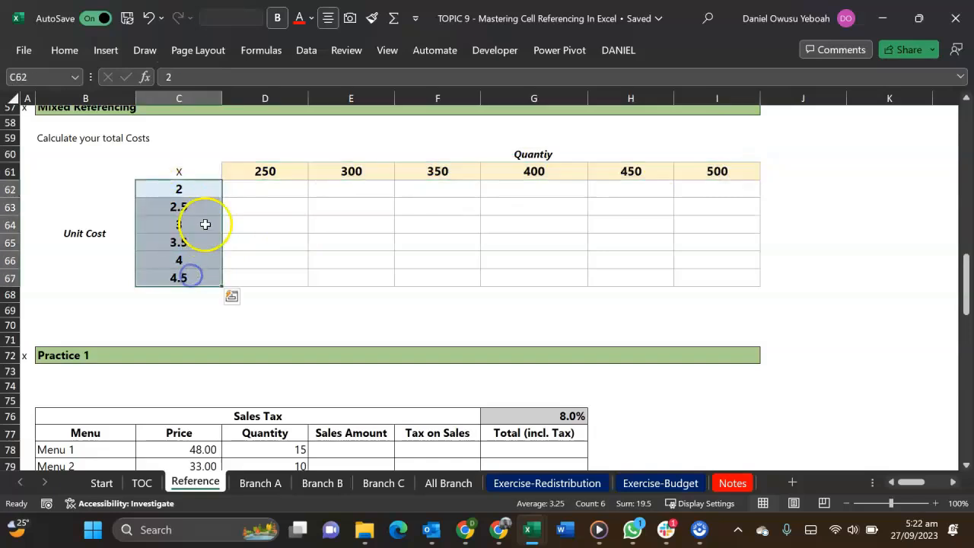
pyautogui.moveTo(251, 185); pyautogui.dragTo(717, 279)
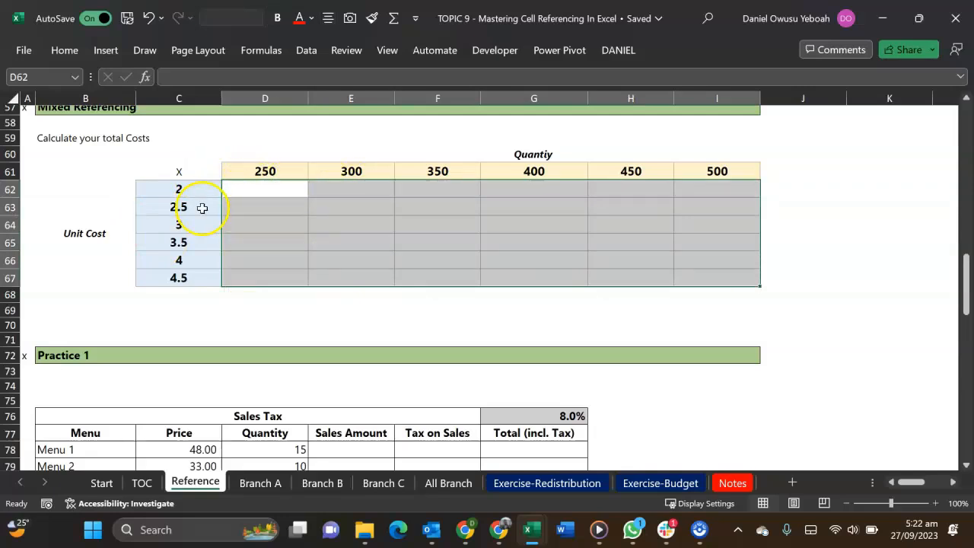
pyautogui.click(275, 194)
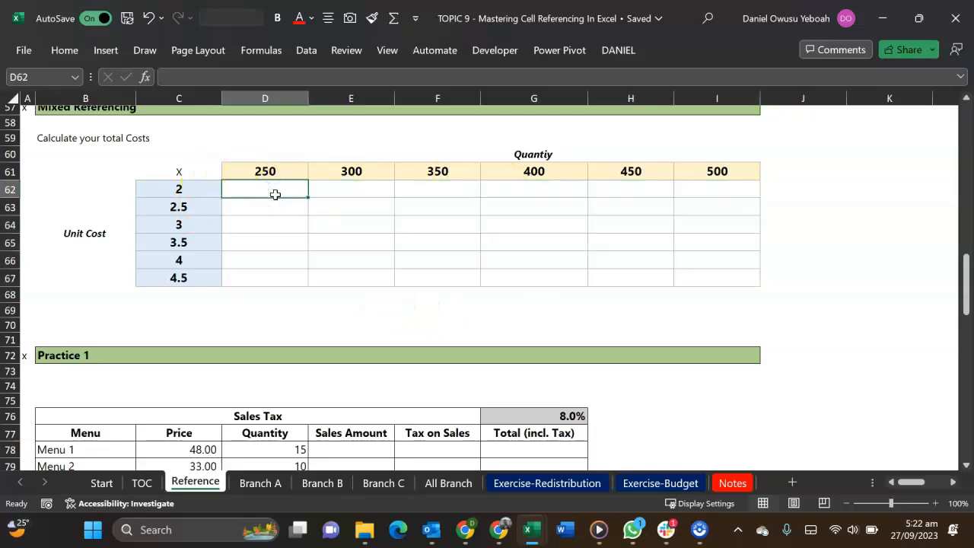
pyautogui.write('=')
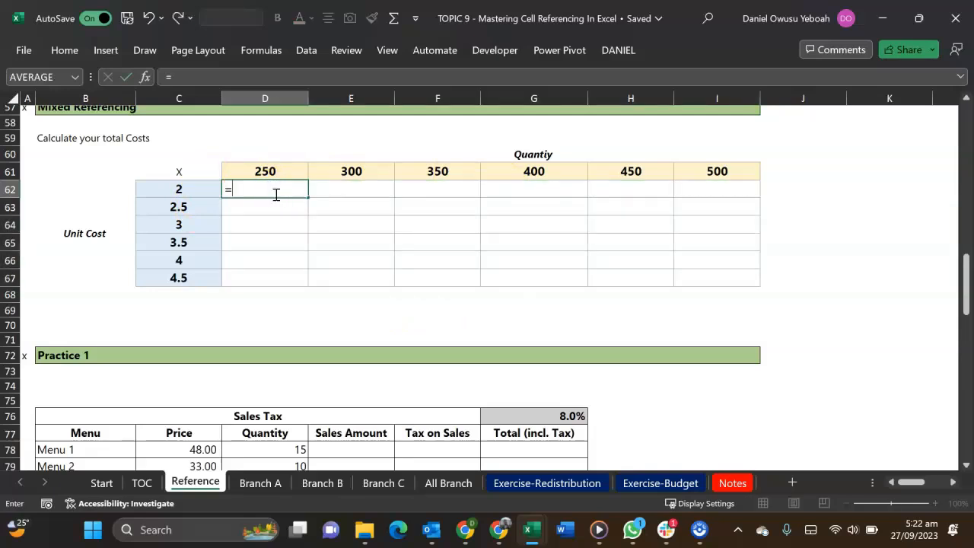
pyautogui.press('Left')
pyautogui.write('*')
pyautogui.press('Up')
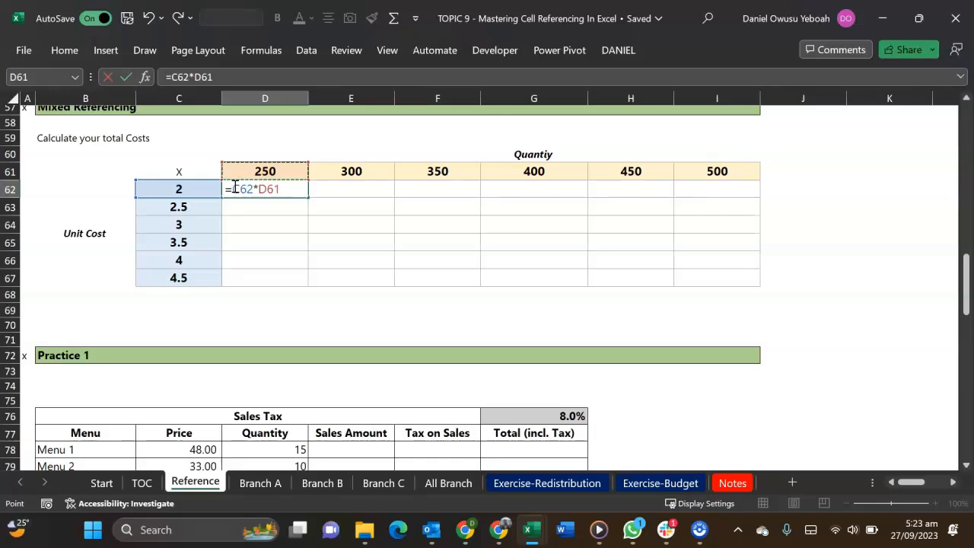
pyautogui.write('$')
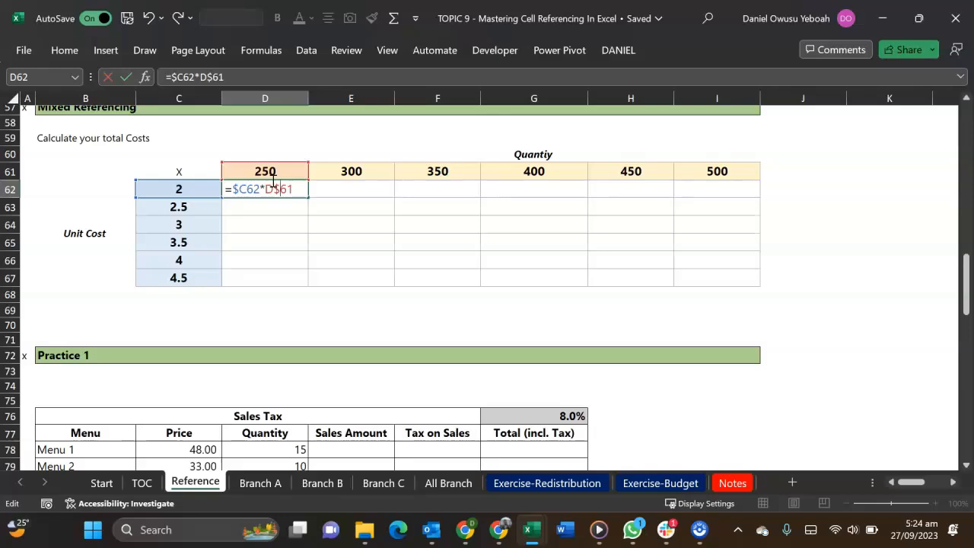
pyautogui.press('Return')
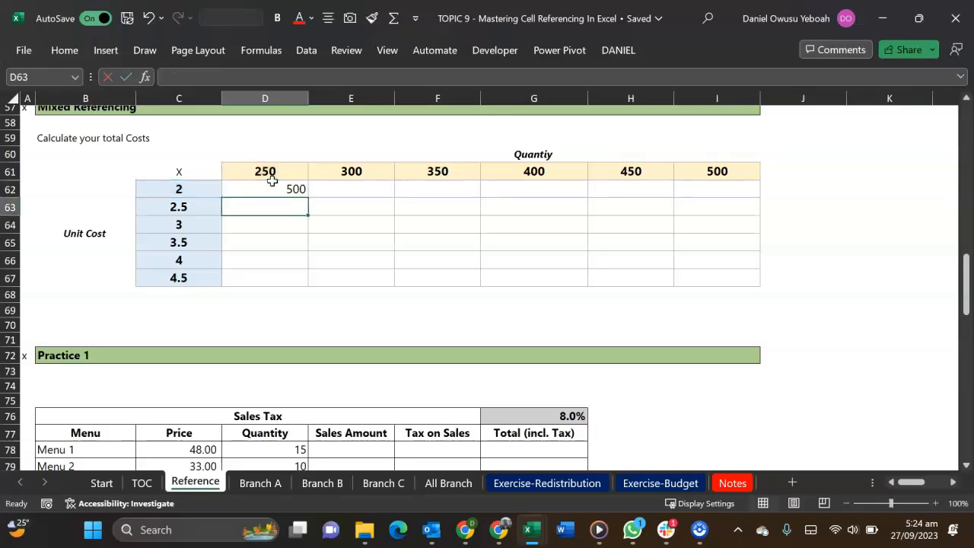
# Fill the D62 formula across the total cost grid to I67 and check the references in G65, H67 and I67
pyautogui.press('Up')
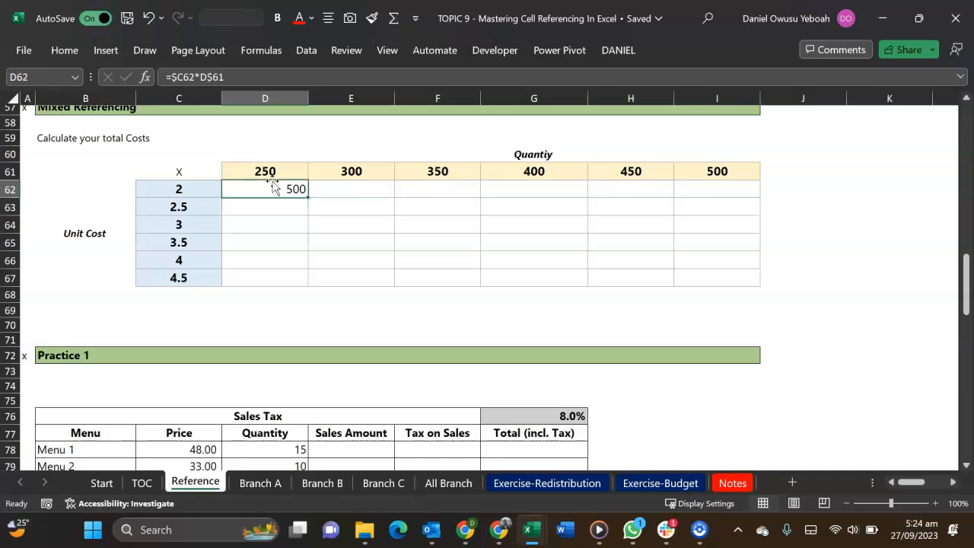
pyautogui.moveTo(308, 197); pyautogui.dragTo(752, 280)
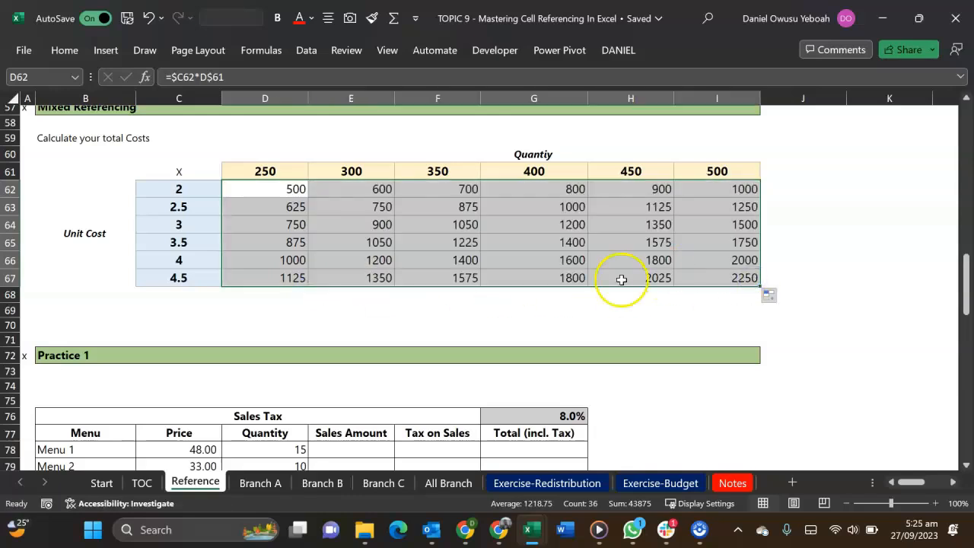
pyautogui.doubleClick(567, 241)
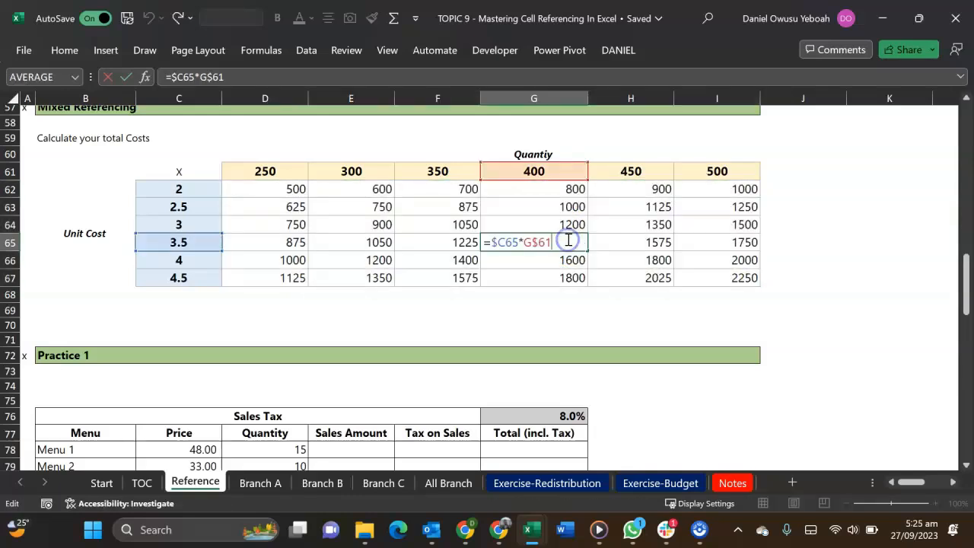
pyautogui.click(663, 276)
pyautogui.doubleClick(666, 278)
pyautogui.click(739, 277)
pyautogui.doubleClick(741, 277)
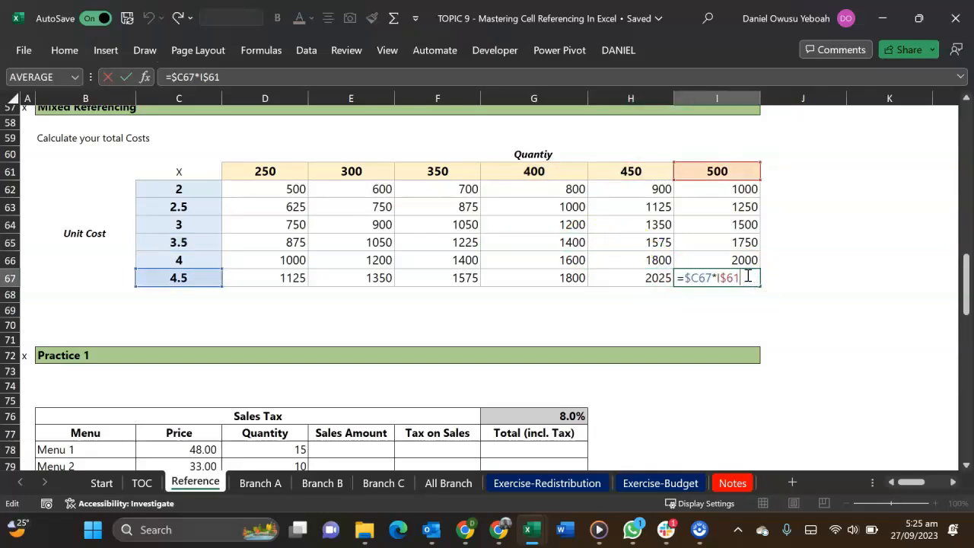
pyautogui.press('Escape')
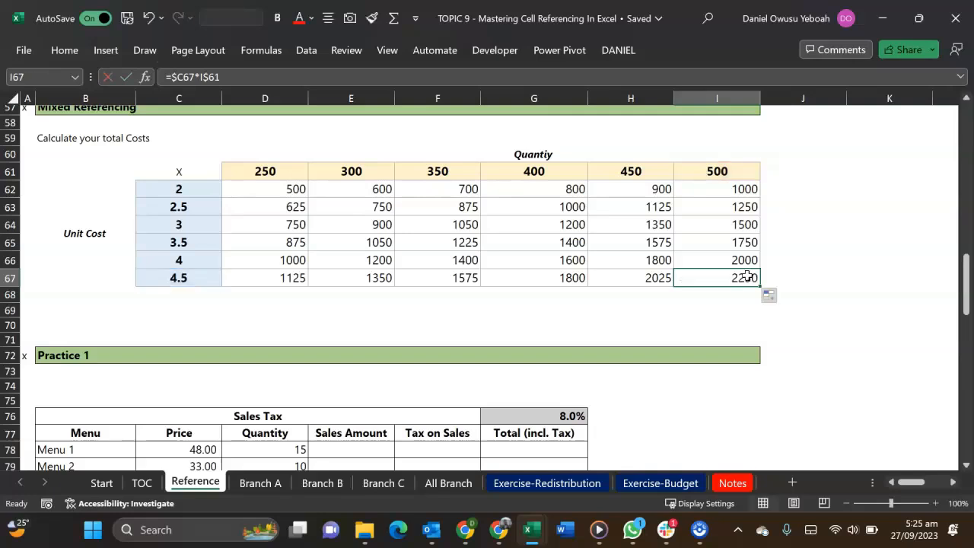
# Calculate the Sales Amount for Menu 1 in the Practice 1 table by entering =C78*D78 in E78
pyautogui.scroll(-5, 522, 312)
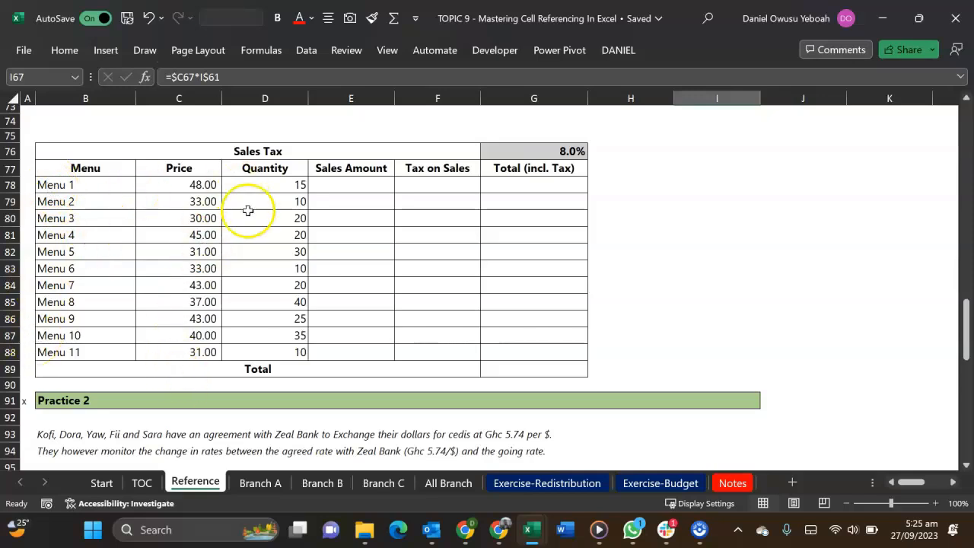
pyautogui.click(353, 186)
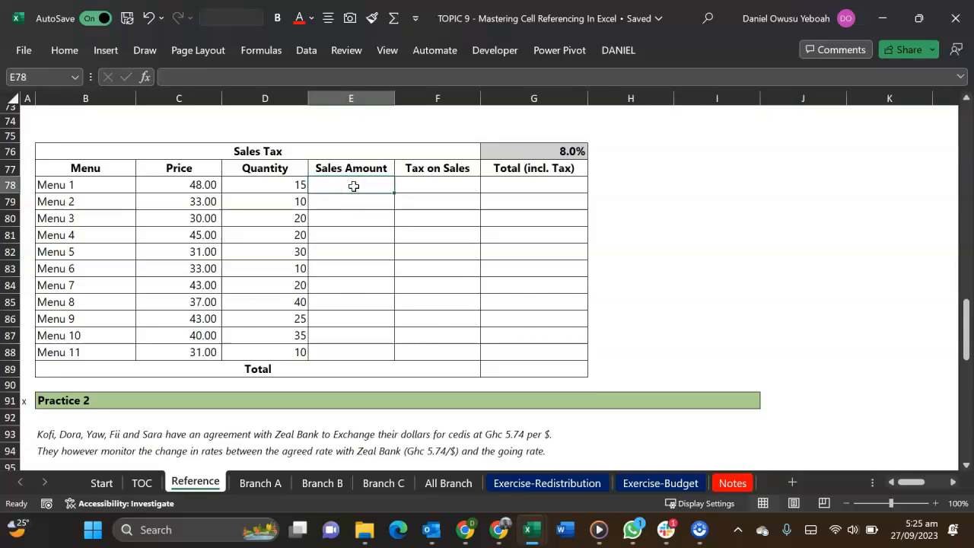
pyautogui.write('=')
pyautogui.press('Left')
pyautogui.press('Left')
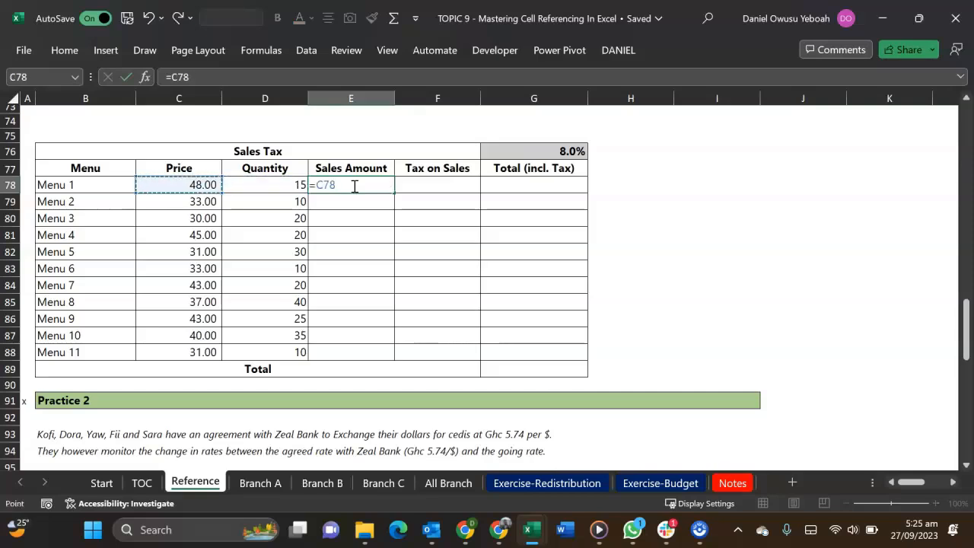
pyautogui.write('*')
pyautogui.press('Left')
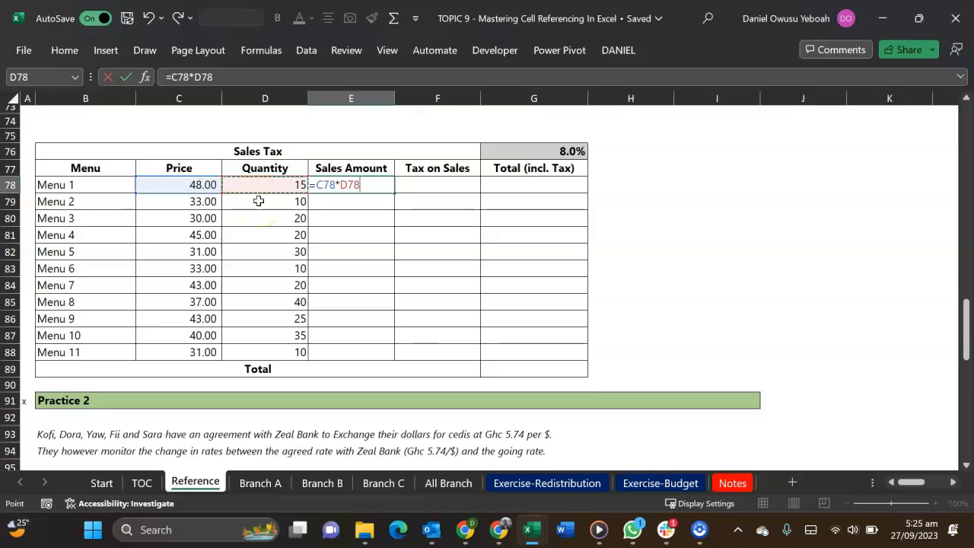
pyautogui.press('Return')
# Fill the Sales Amount formula from E78 down to E88 and check the references in the Menu 11 copy
pyautogui.press('Up')
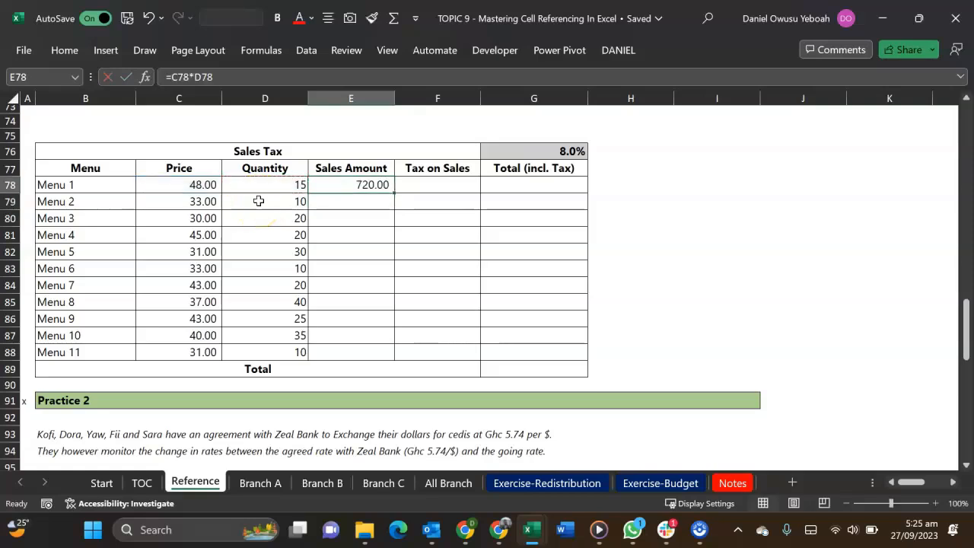
pyautogui.moveTo(393, 193); pyautogui.dragTo(408, 357)
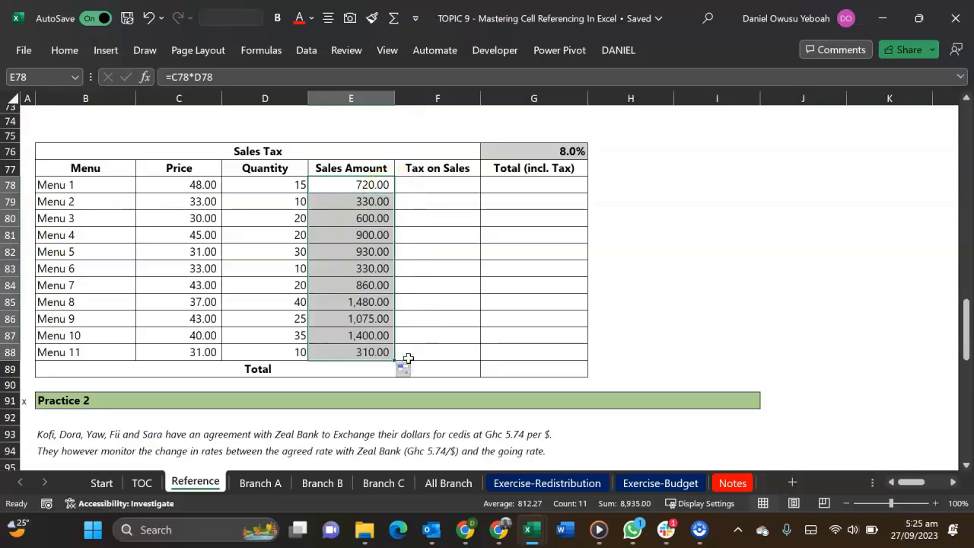
pyautogui.doubleClick(355, 353)
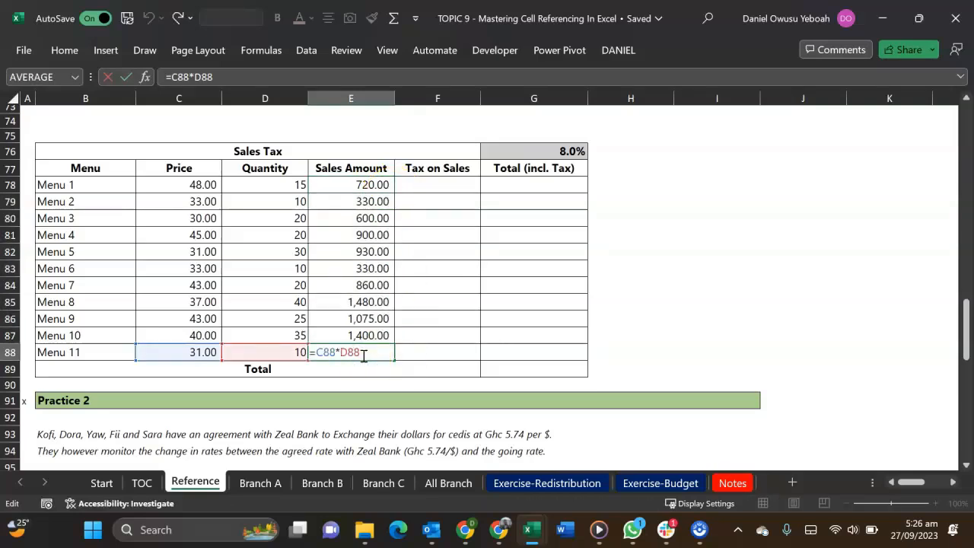
# Calculate Menu 1's Tax on Sales from its sales amount and the sales tax rate by entering =E78*G76 in F78
pyautogui.click(439, 185)
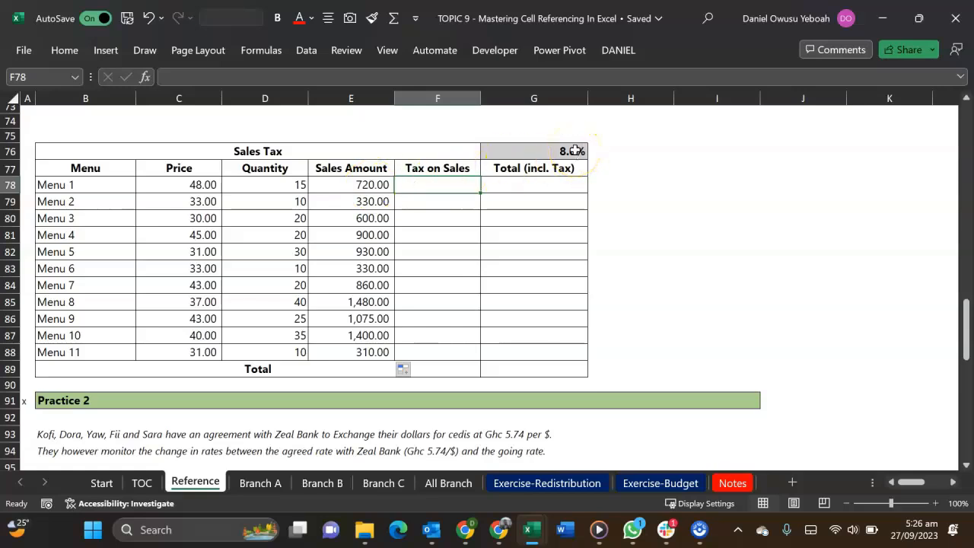
pyautogui.click(575, 150)
pyautogui.click(449, 186)
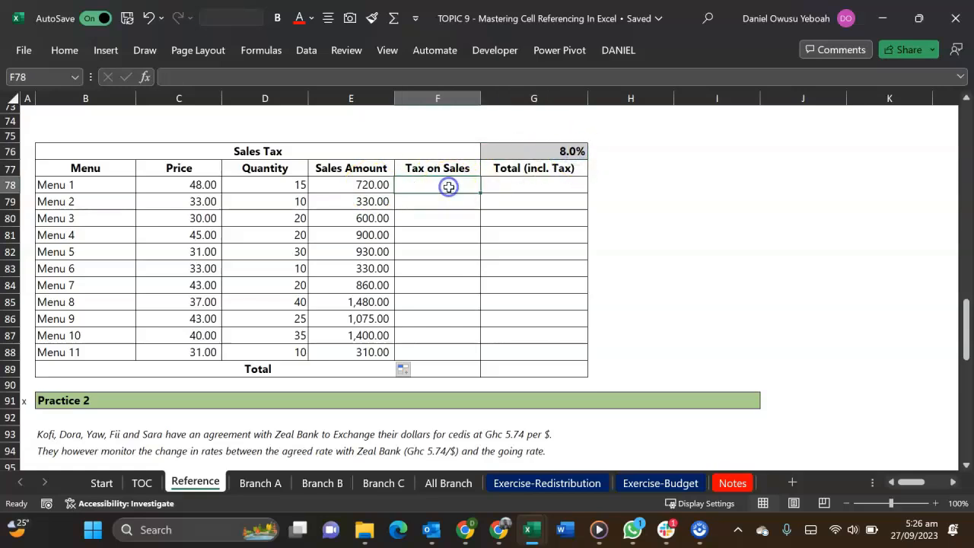
pyautogui.write('=')
pyautogui.press('Left')
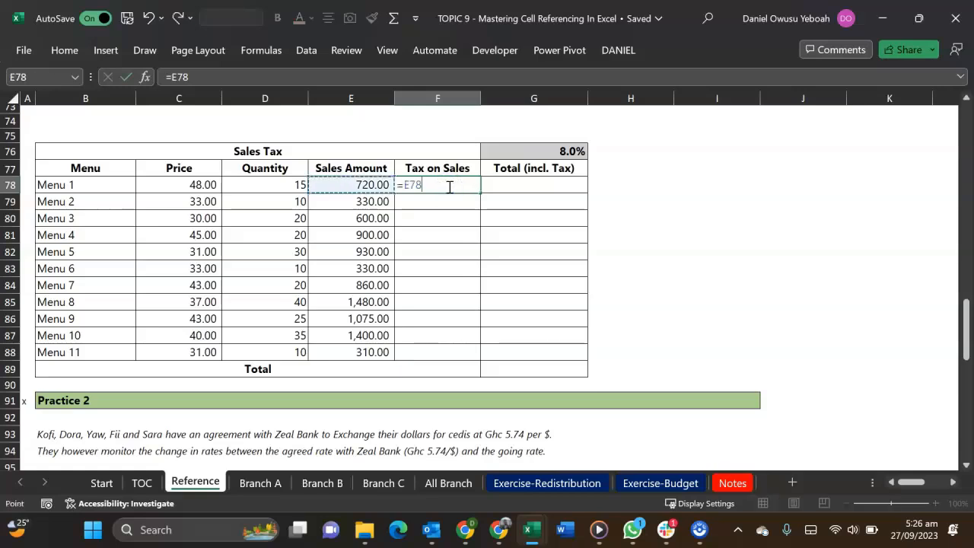
pyautogui.write('*')
pyautogui.press('Up')
pyautogui.press('Up')
pyautogui.press('Right')
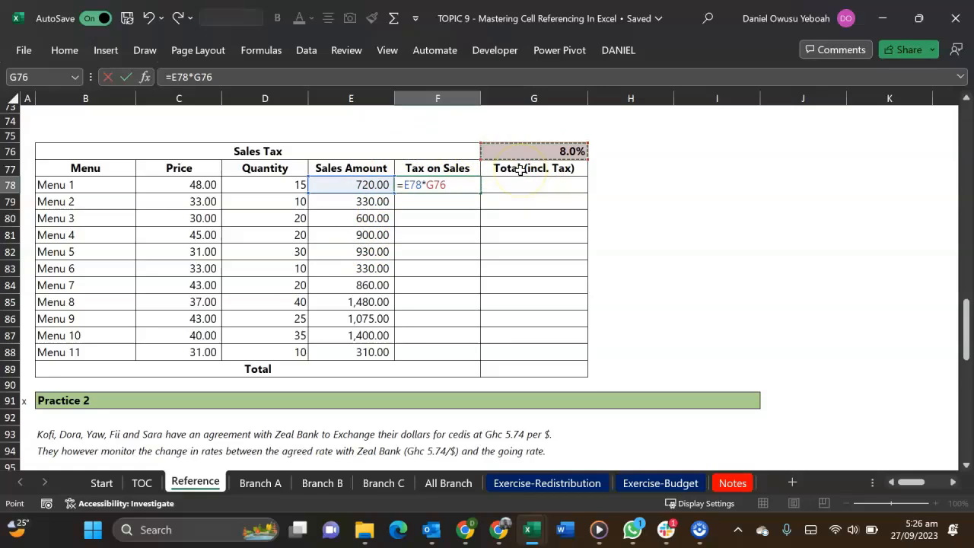
pyautogui.press('Return')
# Copy the Tax on Sales formula from F78 to F79 and check which tax rate cell the copy refers to
pyautogui.click(440, 183)
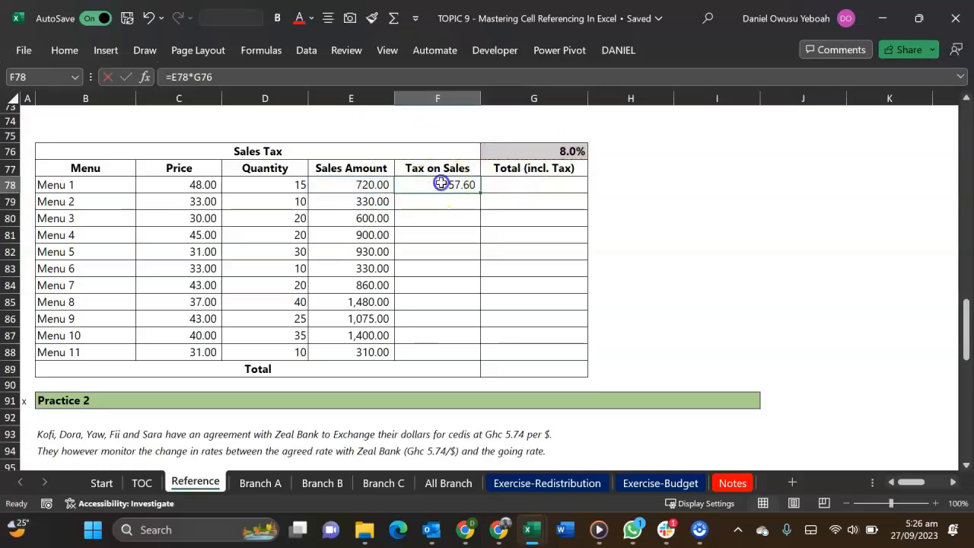
pyautogui.moveTo(480, 192); pyautogui.dragTo(476, 210)
pyautogui.press('F2')
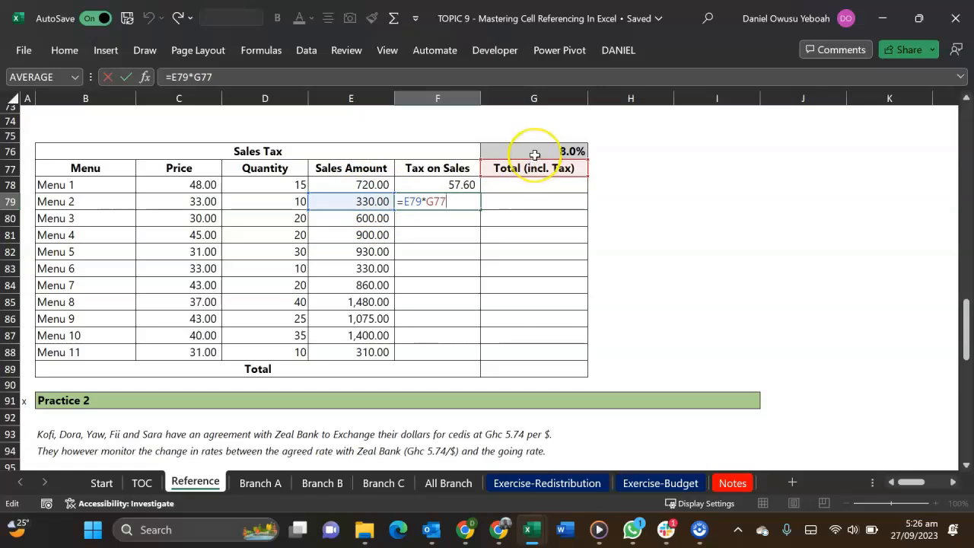
# Lock the row of the tax rate reference in Menu 1's Tax on Sales formula so F78 reads =E78*G$76
pyautogui.click(451, 184)
pyautogui.doubleClick(451, 183)
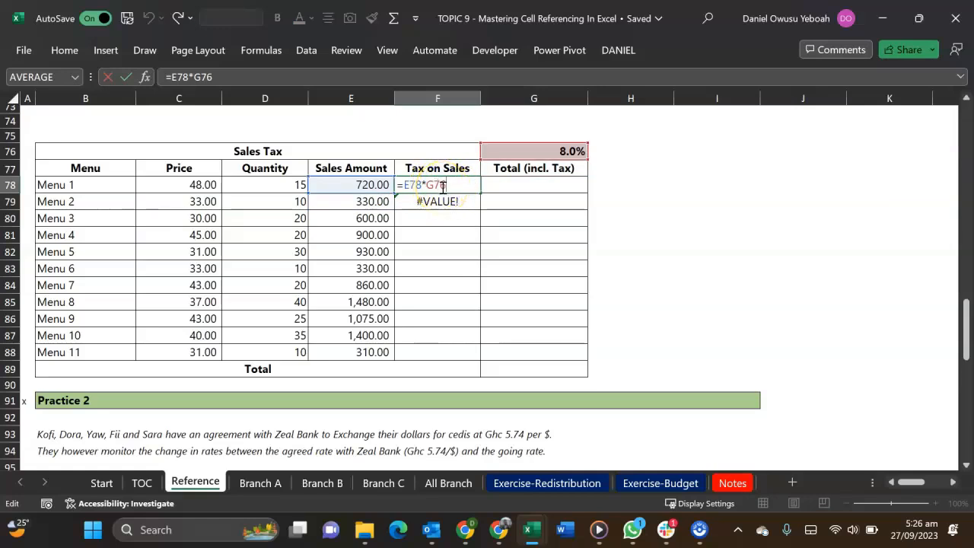
pyautogui.click(435, 183)
pyautogui.write('$')
pyautogui.press('Return')
# Fill the Tax on Sales formula from F78 down to F88 and check the references in the Menu 3 copy
pyautogui.click(435, 184)
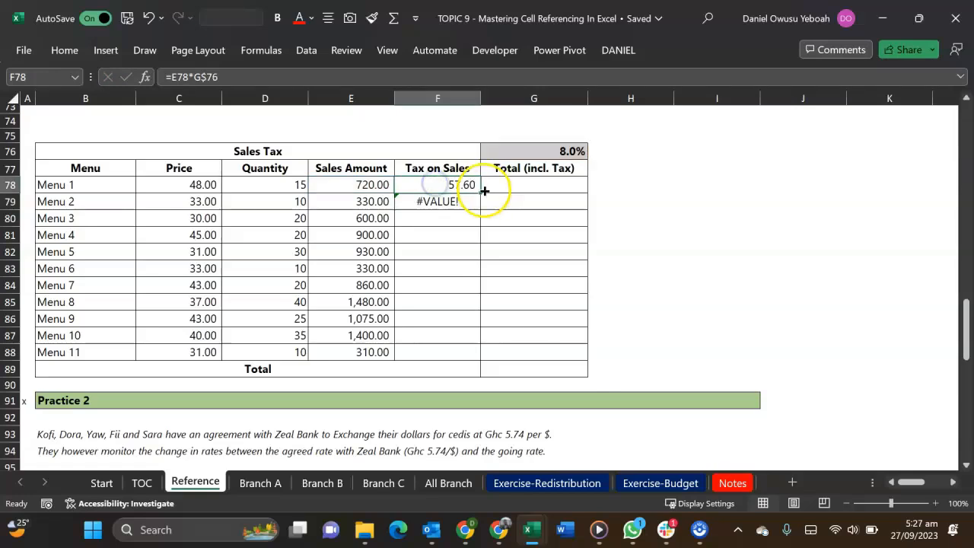
pyautogui.moveTo(481, 191); pyautogui.dragTo(481, 361)
pyautogui.doubleClick(454, 218)
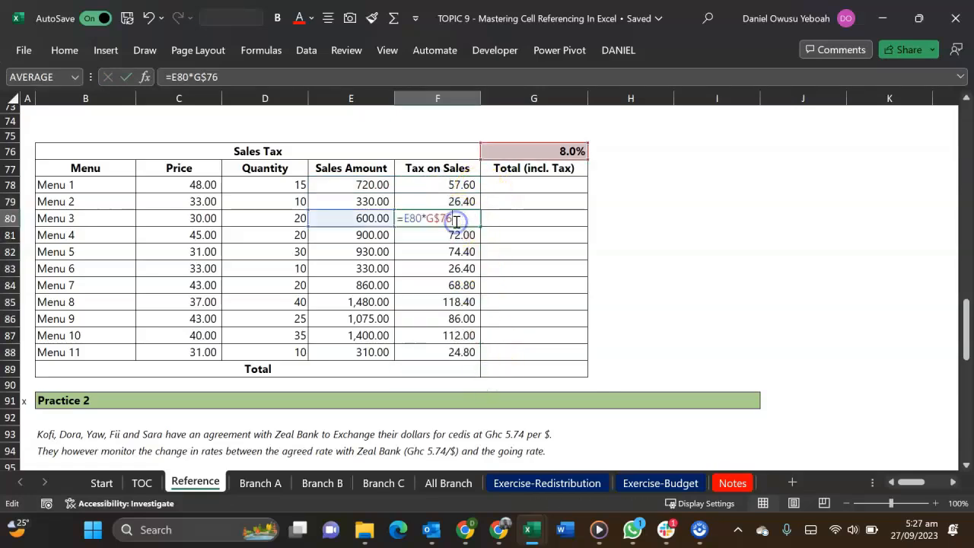
pyautogui.press('Escape')
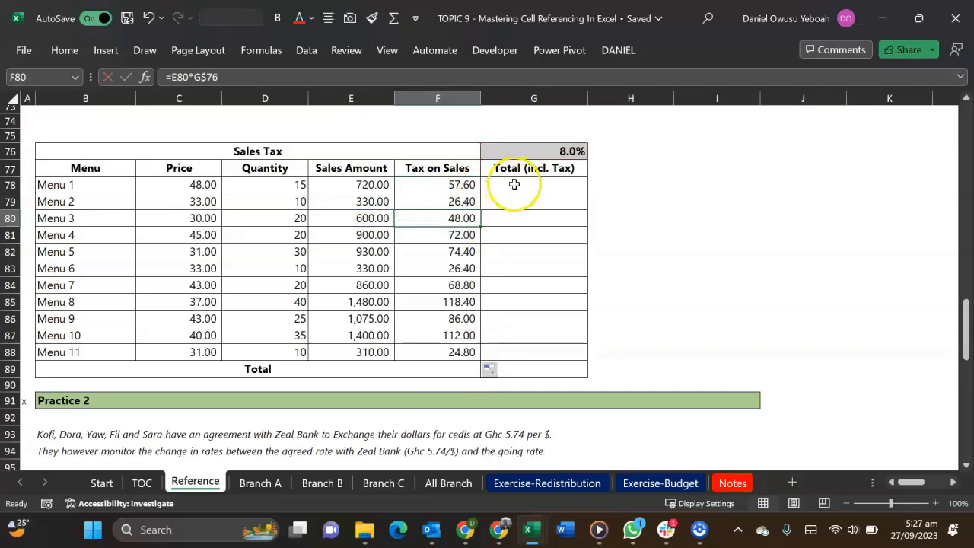
# Calculate Menu 1's Total (incl. Tax) by entering =E78+F78 in G78
pyautogui.click(513, 185)
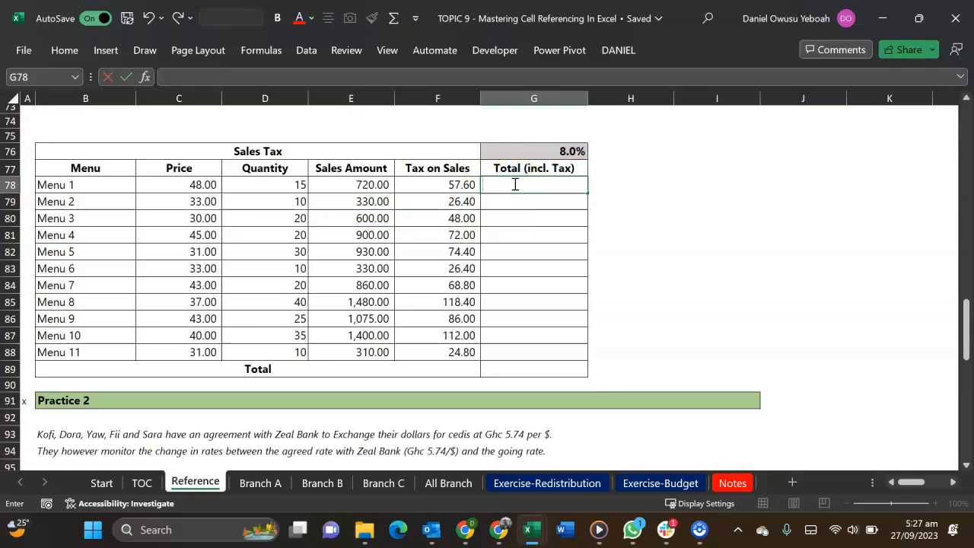
pyautogui.write('=')
pyautogui.press('Left')
pyautogui.press('Left')
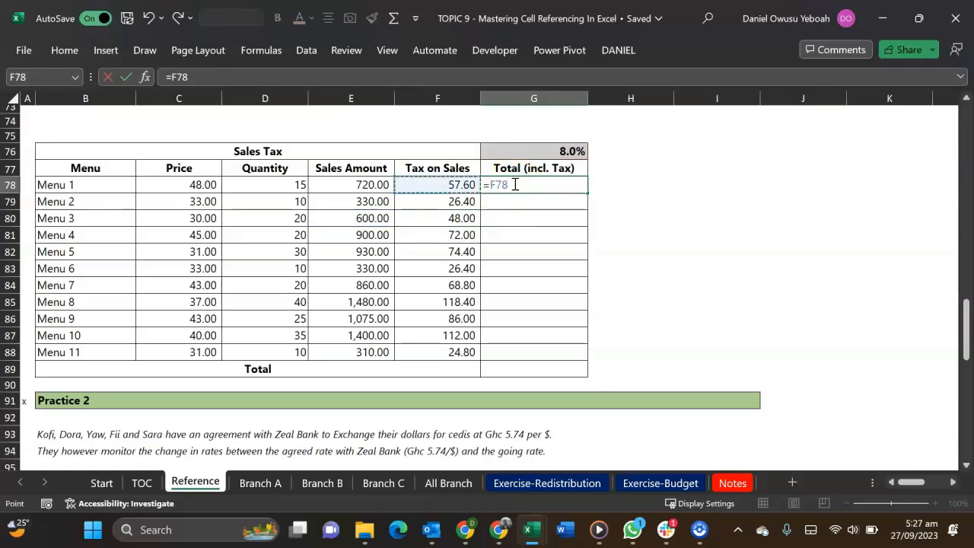
pyautogui.write('+')
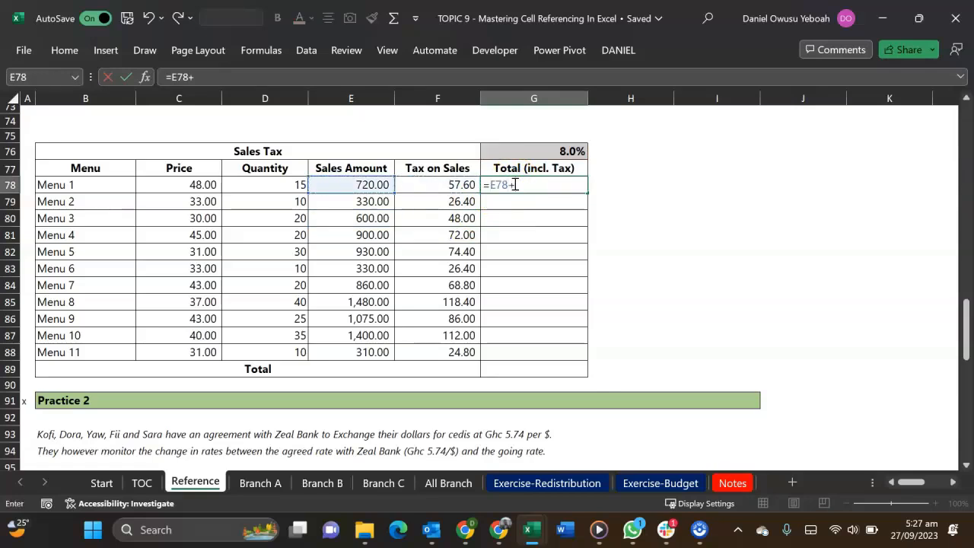
pyautogui.press('Left')
pyautogui.hotkey('ctrl', 'Return')
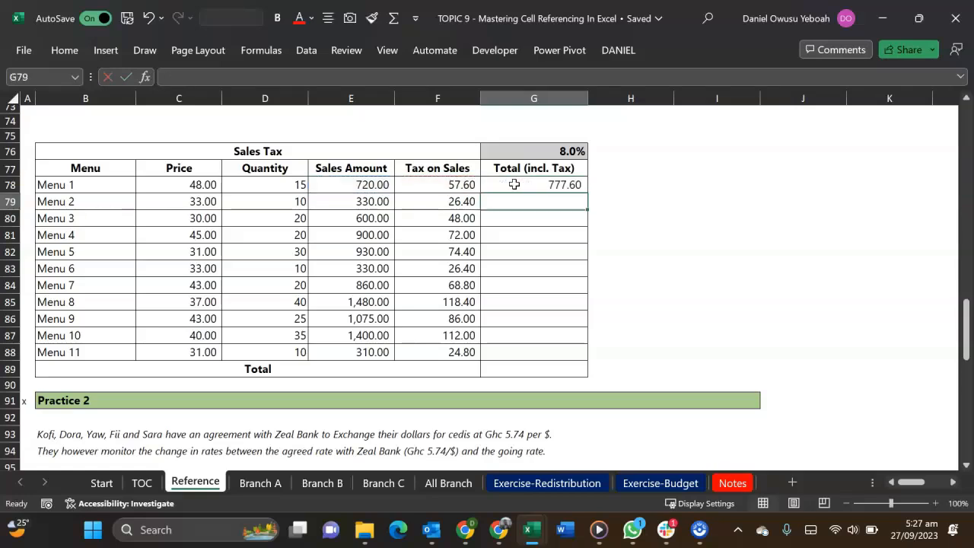
# Fill the Total (incl. Tax) formula from G78 down to G88, and clear G78:G88 again
pyautogui.hotkey('shift', 'Down')
pyautogui.hotkey('shift', 'Down')
pyautogui.hotkey('shift', 'Down')
pyautogui.hotkey('shift', 'Down')
pyautogui.hotkey('shift', 'Down')
pyautogui.hotkey('shift', 'Down')
pyautogui.hotkey('shift', 'Down')
pyautogui.hotkey('shift', 'Down')
pyautogui.hotkey('shift', 'Down')
pyautogui.hotkey('shift', 'Down')
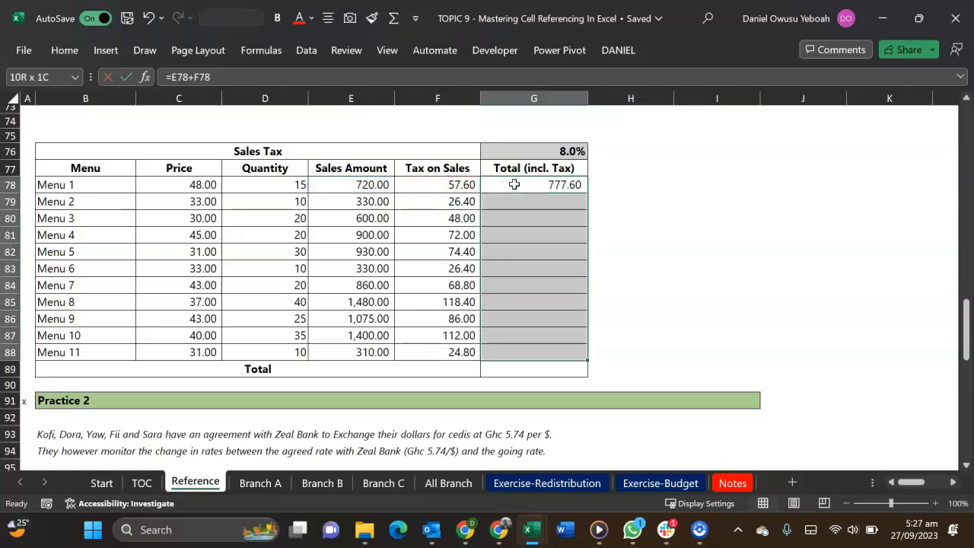
pyautogui.hotkey('ctrl', 'd')
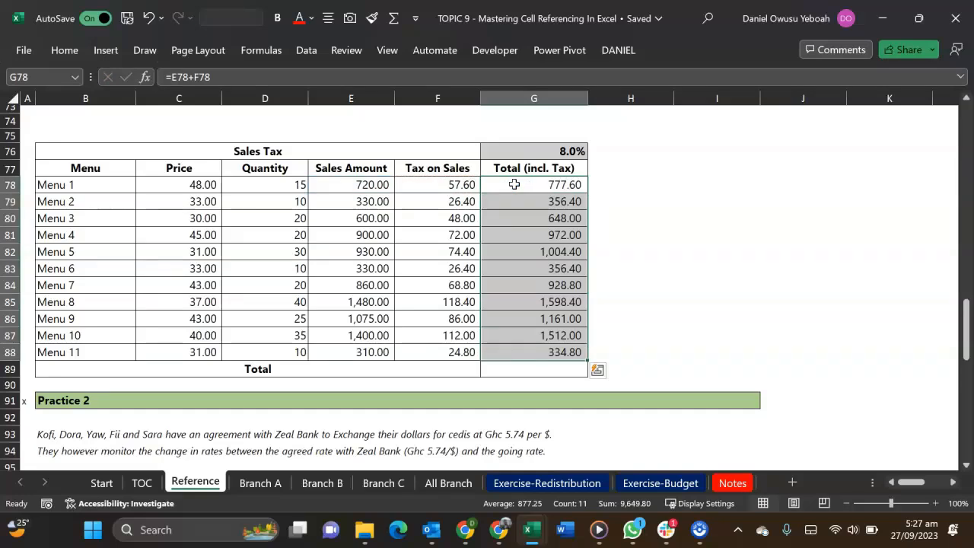
pyautogui.press('Delete')
pyautogui.press('Left')
pyautogui.press('Left')
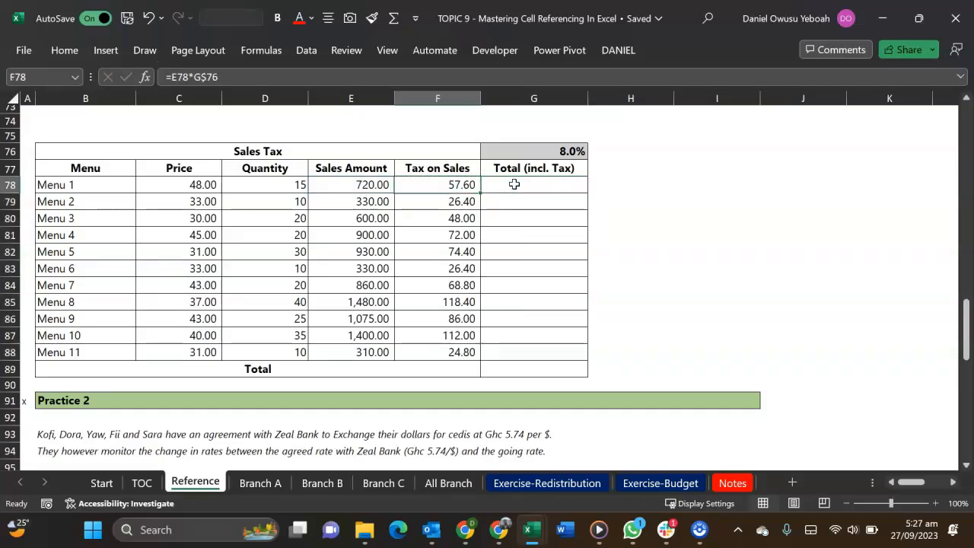
pyautogui.hotkey('shift', 'Right')
pyautogui.hotkey('shift', 'Right')
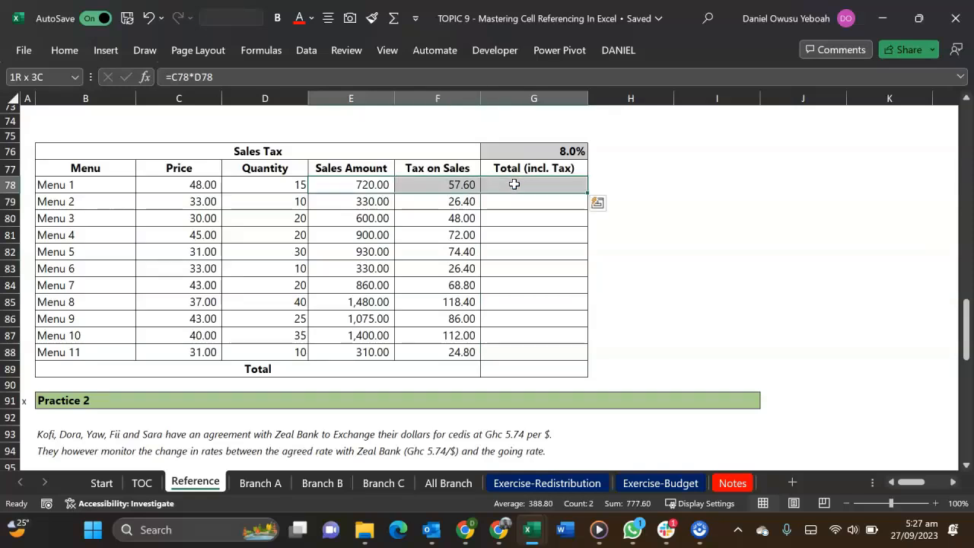
pyautogui.hotkey('shift', 'Down')
pyautogui.hotkey('shift', 'Down')
pyautogui.hotkey('shift', 'Down')
pyautogui.hotkey('shift', 'Down')
pyautogui.hotkey('shift', 'Down')
pyautogui.hotkey('shift', 'Down')
pyautogui.hotkey('shift', 'Down')
pyautogui.hotkey('shift', 'Down')
pyautogui.hotkey('shift', 'Down')
pyautogui.hotkey('shift', 'Down')
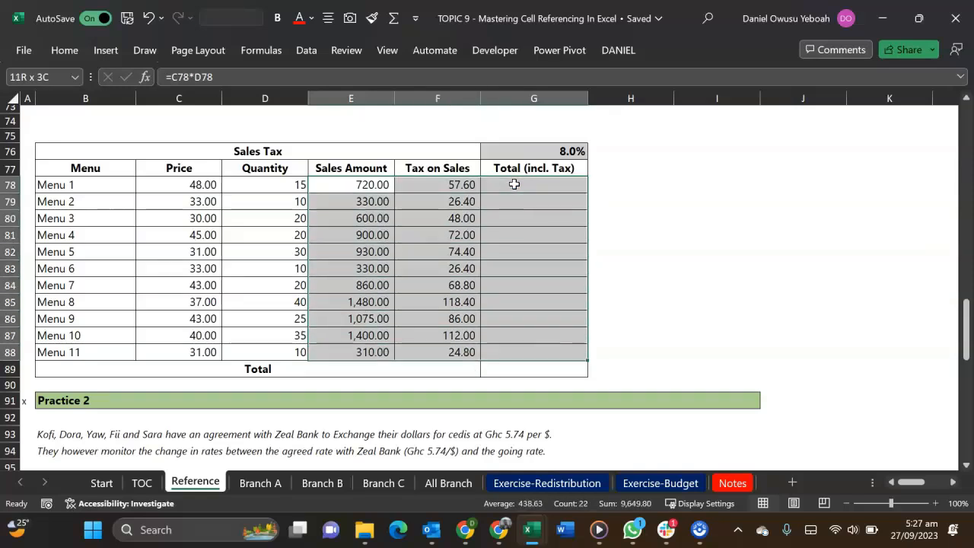
pyautogui.hotkey('shift', 'Down')
pyautogui.hotkey('shift', 'Down')
pyautogui.hotkey('shift', 'Right')
pyautogui.press('Left')
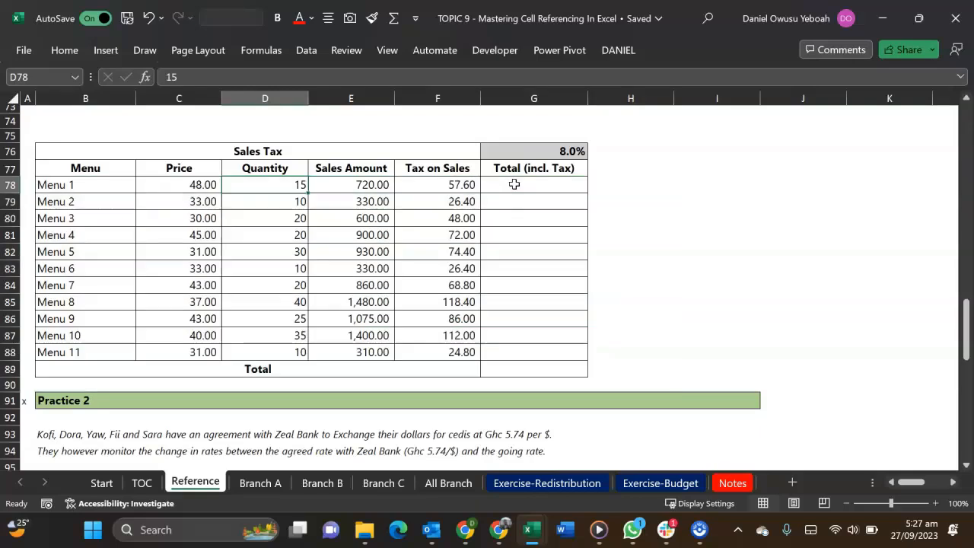
# Unmerge the Total label cell across B89:F89 in the Practice 1 table
pyautogui.click(220, 370)
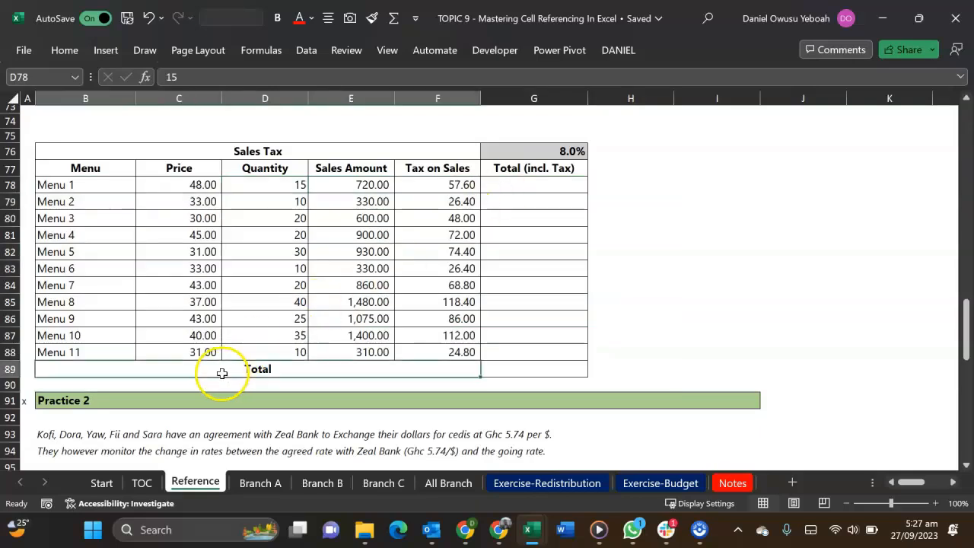
pyautogui.click(65, 50)
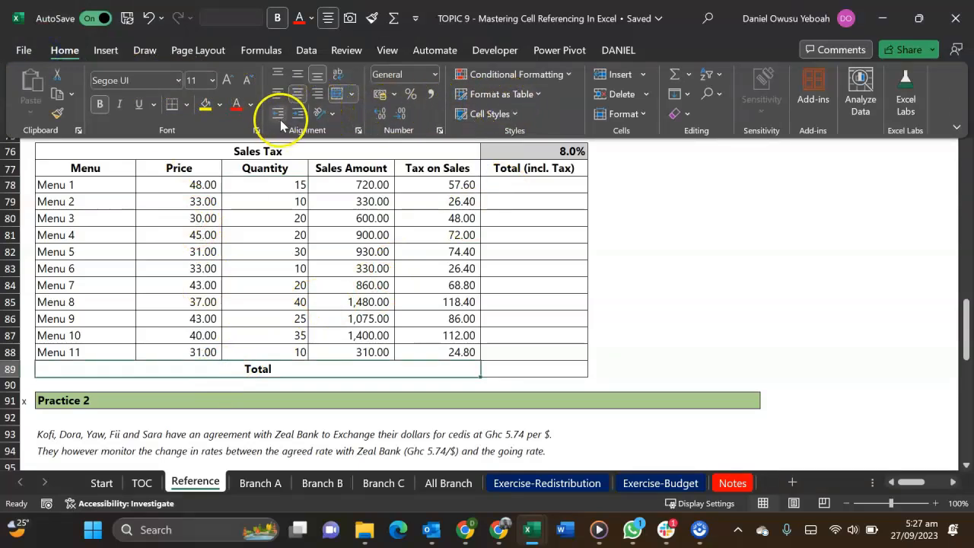
pyautogui.click(351, 94)
pyautogui.click(377, 182)
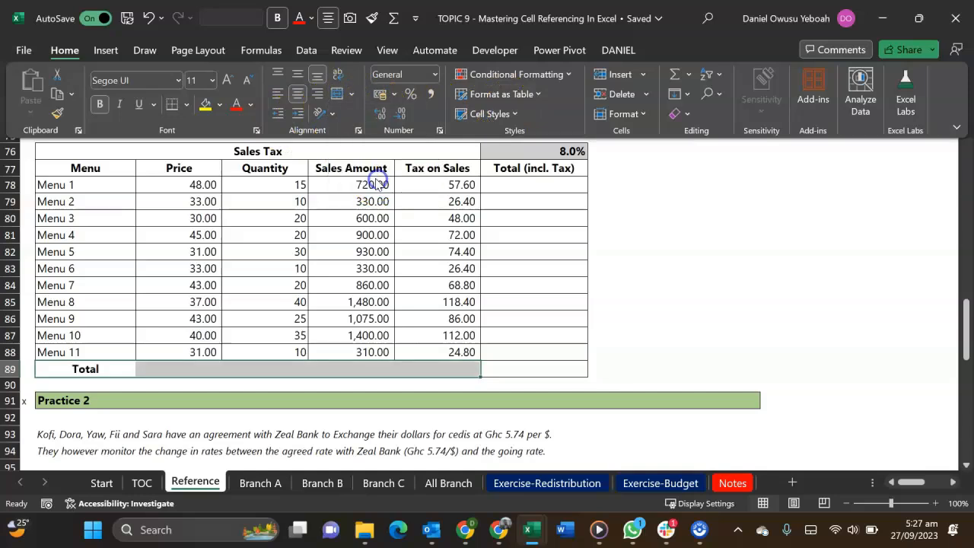
# AutoSum the range E78:G89 to produce every row total in column G and the column totals in row 89
pyautogui.click(352, 190)
pyautogui.doubleClick(353, 186)
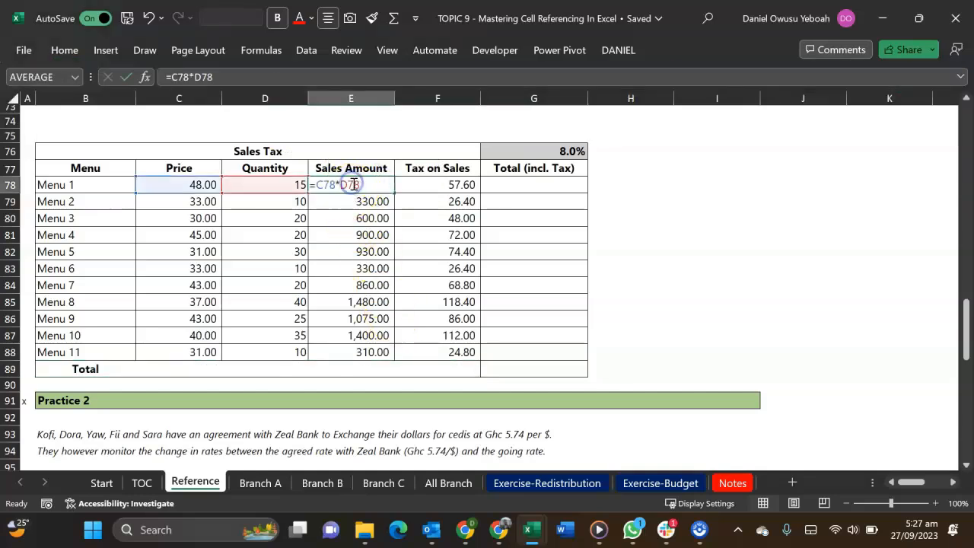
pyautogui.press('Escape')
pyautogui.moveTo(361, 185); pyautogui.dragTo(525, 375)
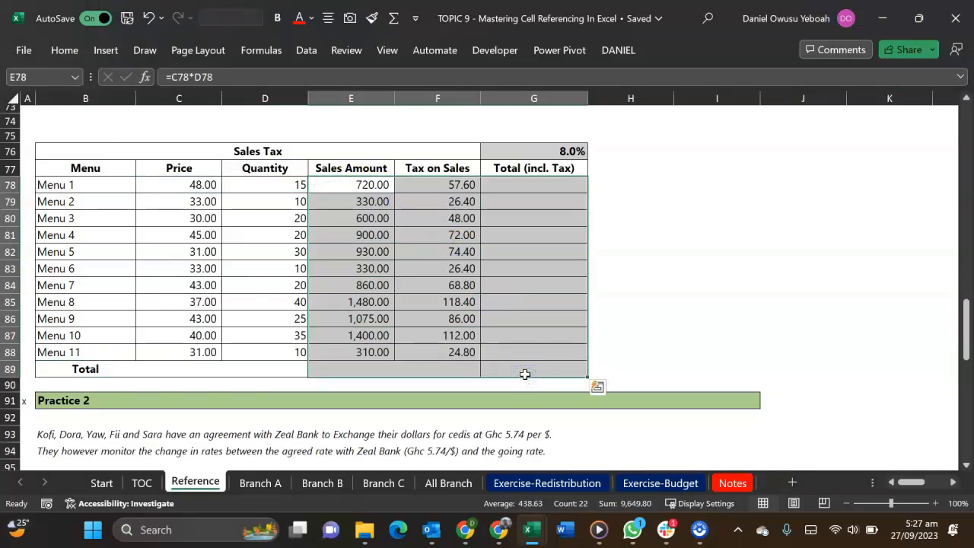
pyautogui.hotkey('alt', '=')
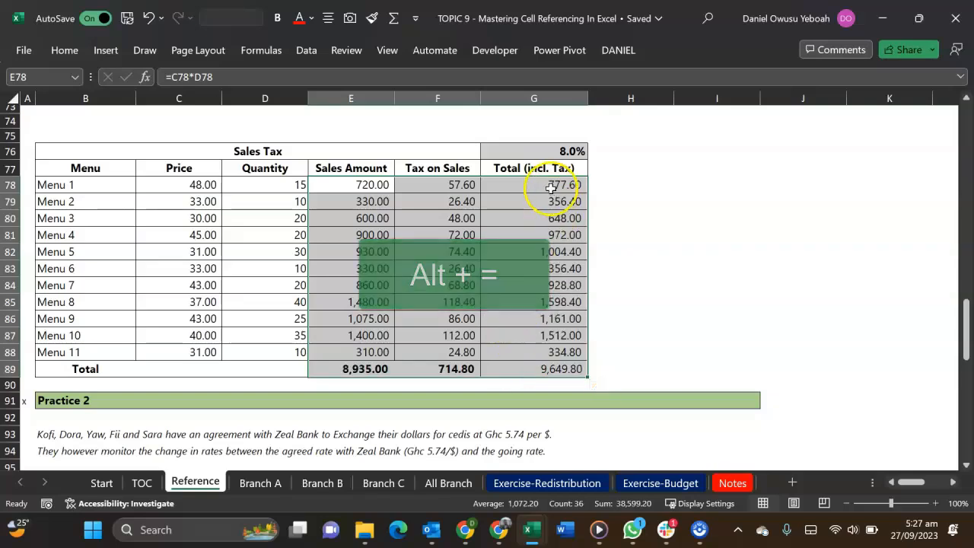
# Check the sum formulas behind the Menu 1 and Menu 2 totals and the column totals in G89, F89 and E89
pyautogui.doubleClick(549, 187)
pyautogui.press('Escape')
pyautogui.doubleClick(551, 202)
pyautogui.press('Escape')
pyautogui.click(541, 376)
pyautogui.doubleClick(541, 376)
pyautogui.press('Escape')
pyautogui.doubleClick(449, 372)
pyautogui.press('Escape')
pyautogui.click(380, 369)
pyautogui.doubleClick(381, 370)
pyautogui.press('Escape')
# Review Practice 2's dollar amounts in C104:C108 and rate changes in D102:H102, and open the formula in D104
pyautogui.scroll(-5, 382, 302)
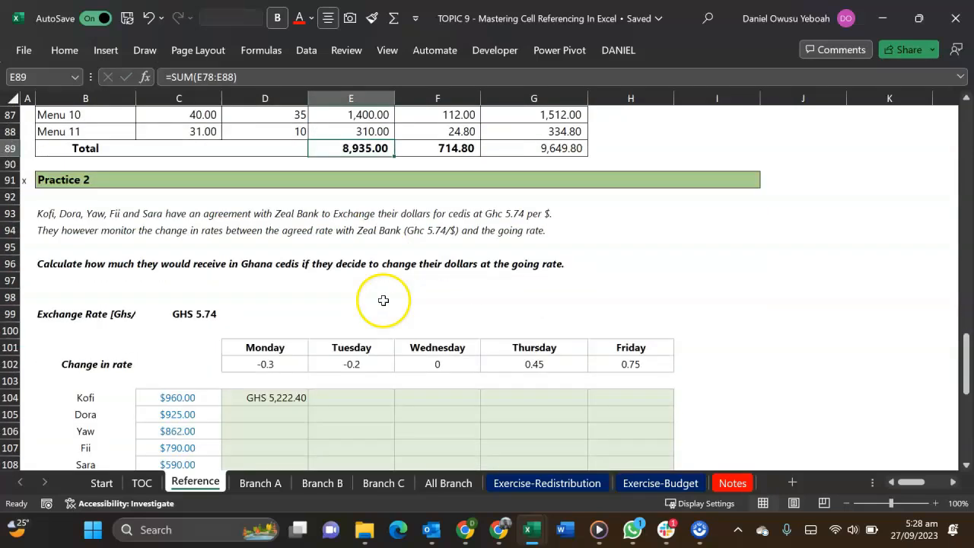
pyautogui.scroll(-2, 388, 304)
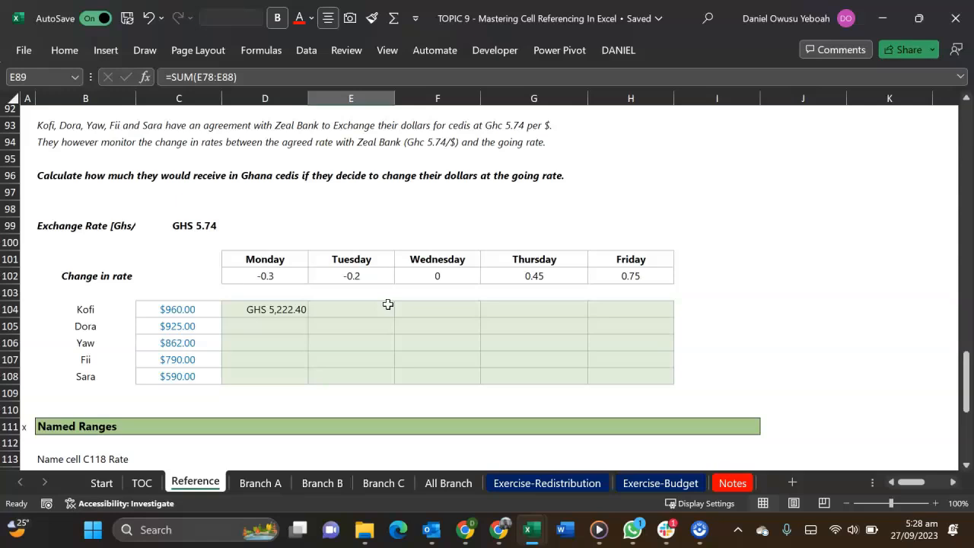
pyautogui.moveTo(199, 311); pyautogui.dragTo(183, 374)
pyautogui.moveTo(280, 269); pyautogui.dragTo(619, 276)
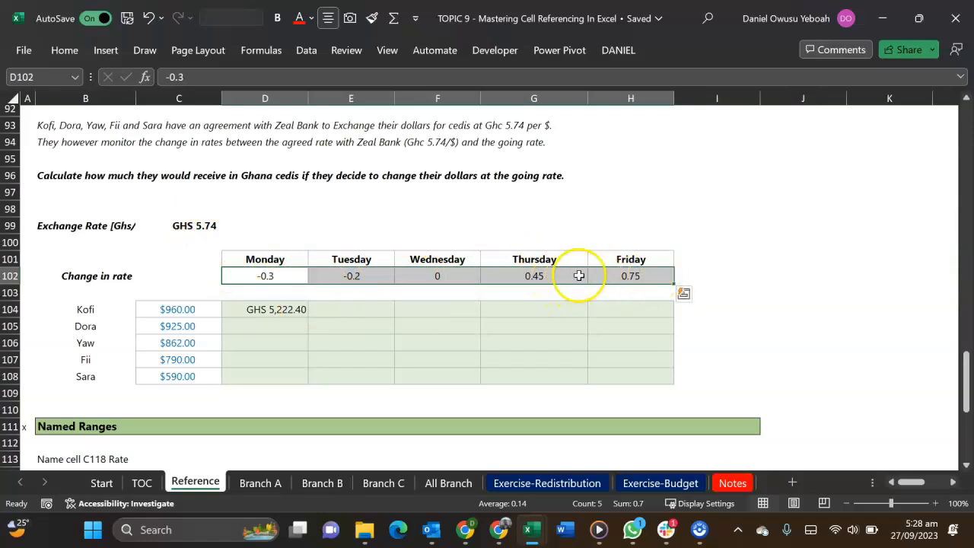
pyautogui.doubleClick(265, 312)
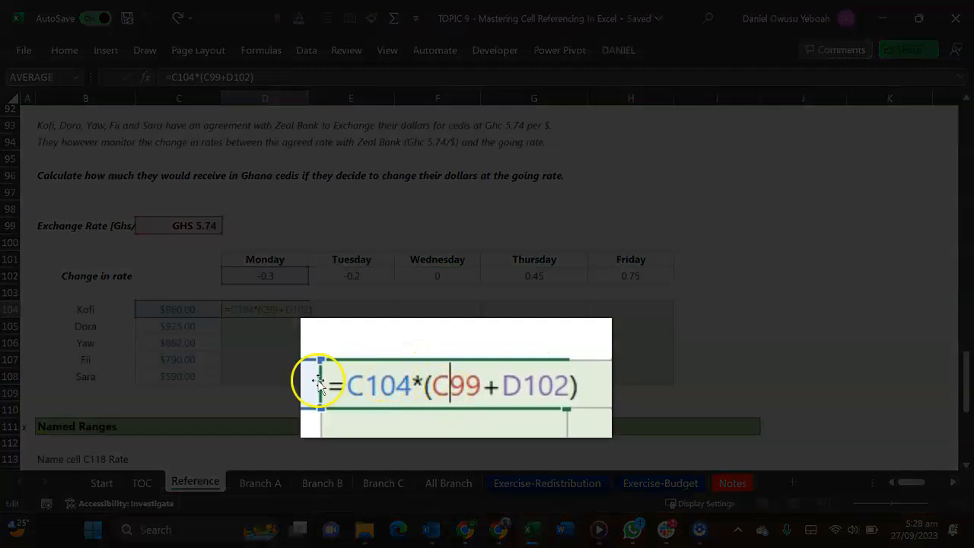
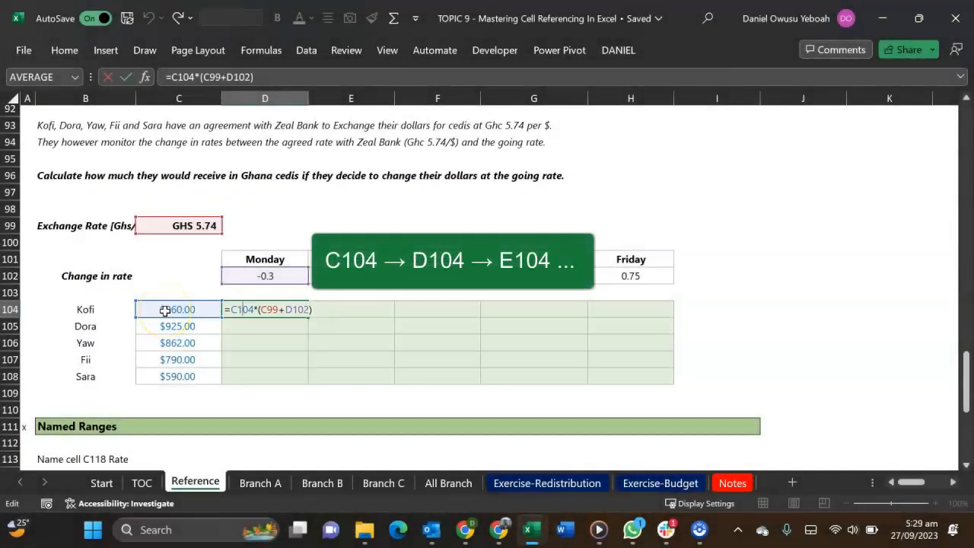
# Lock the references in D104 so its formula reads =$C104*($C$99+D$102)
pyautogui.click(233, 310)
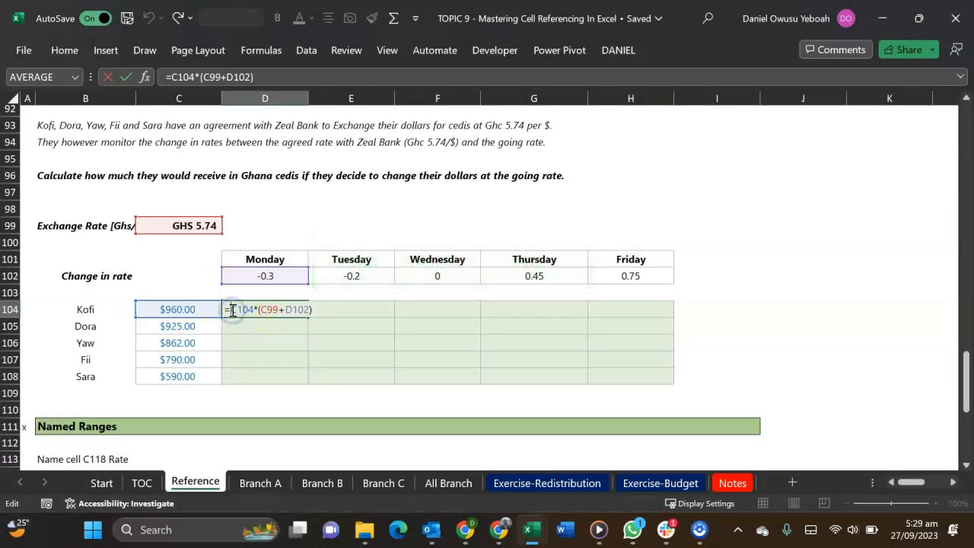
pyautogui.write('$')
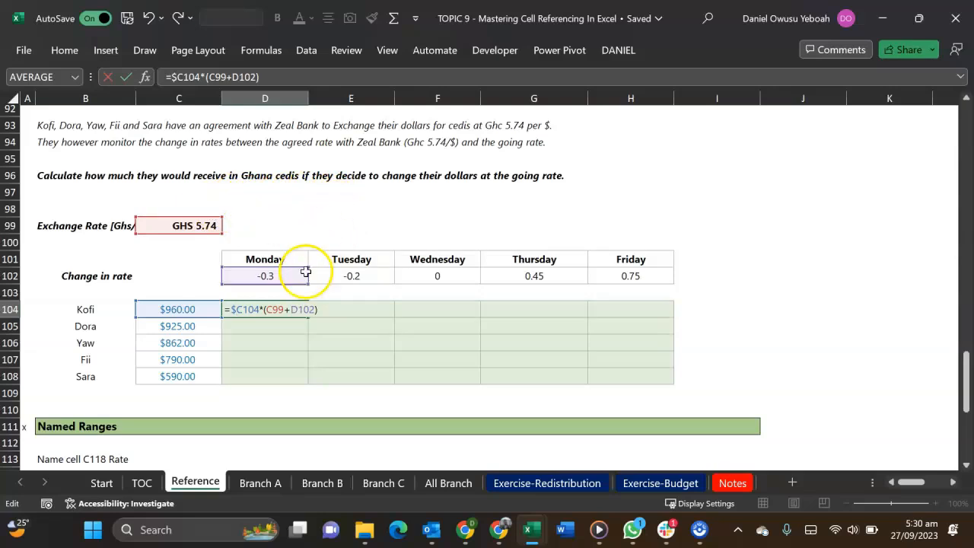
pyautogui.click(272, 310)
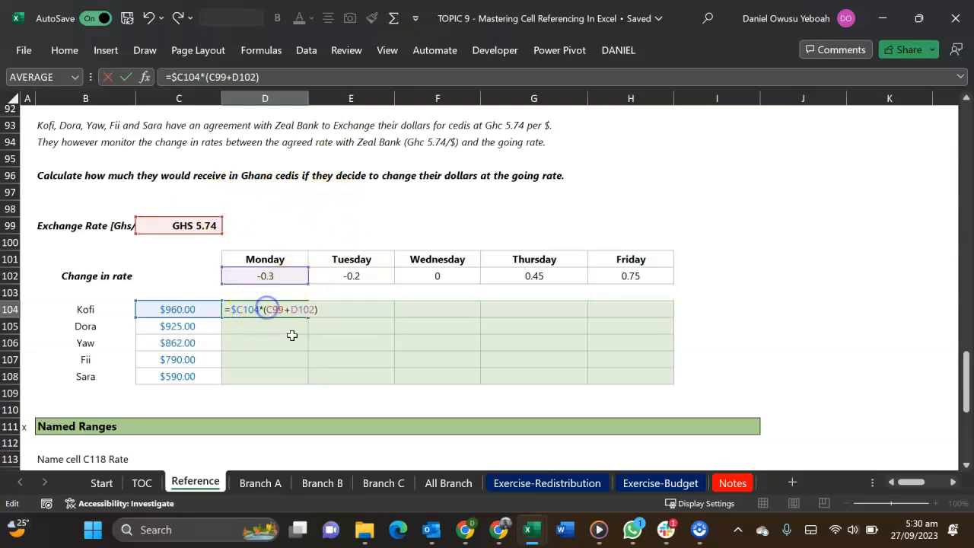
pyautogui.write('$')
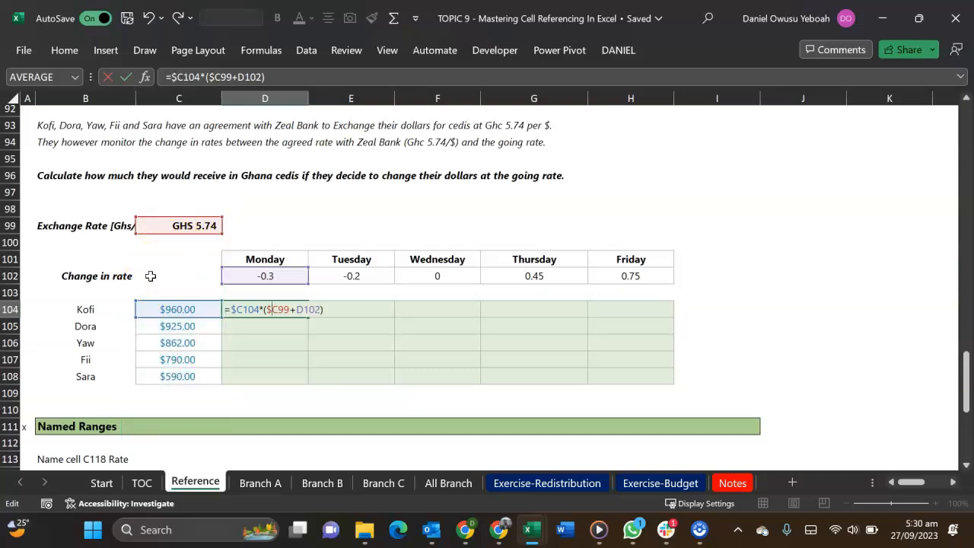
pyautogui.click(278, 308)
pyautogui.write('$')
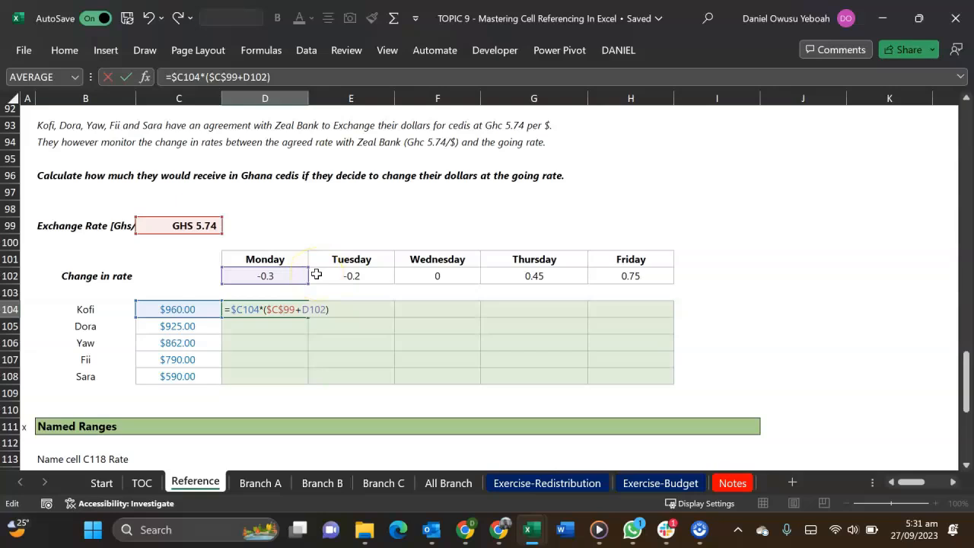
pyautogui.click(286, 271)
pyautogui.write('$')
pyautogui.press('Return')
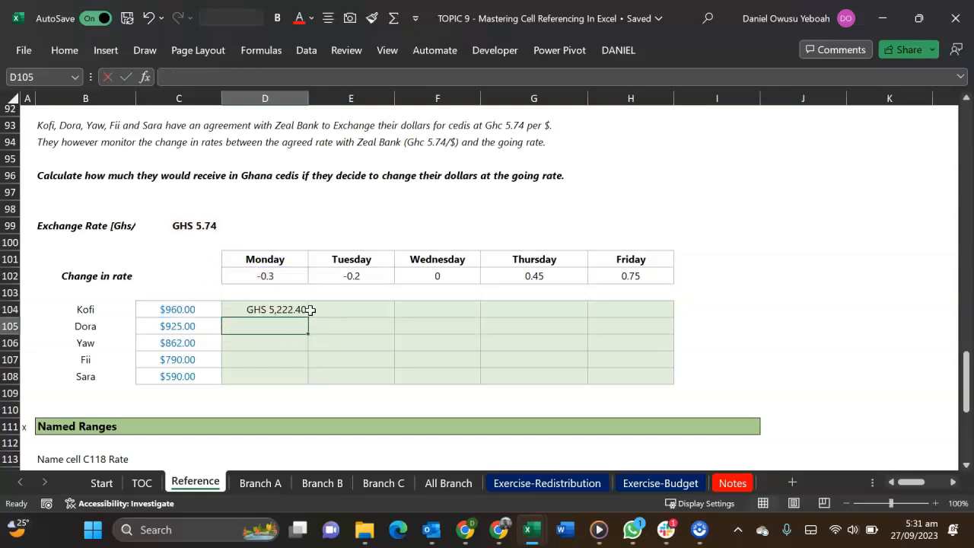
# Fill the D104 formula across the exchange table D104:H108 and check the locked references in D104
pyautogui.click(250, 313)
pyautogui.moveTo(312, 318); pyautogui.dragTo(680, 384)
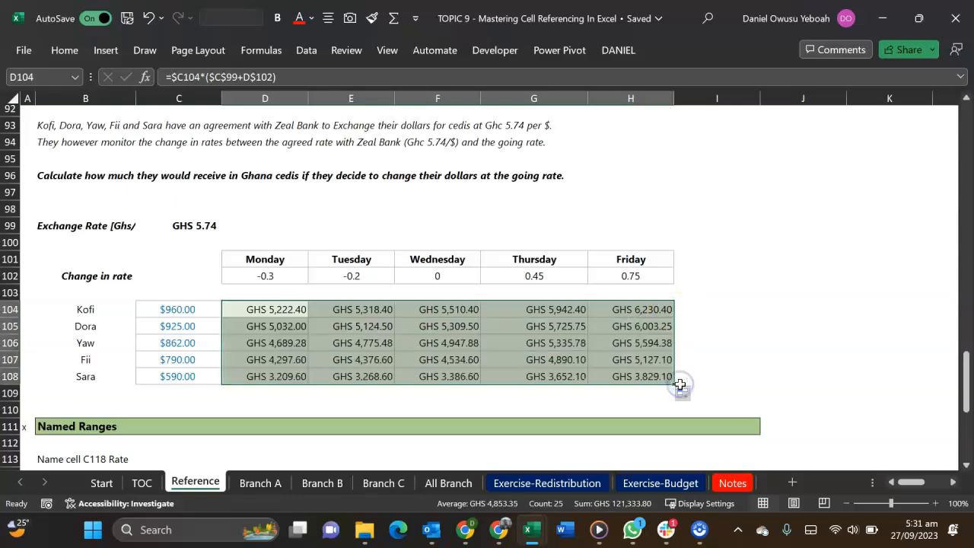
pyautogui.doubleClick(267, 309)
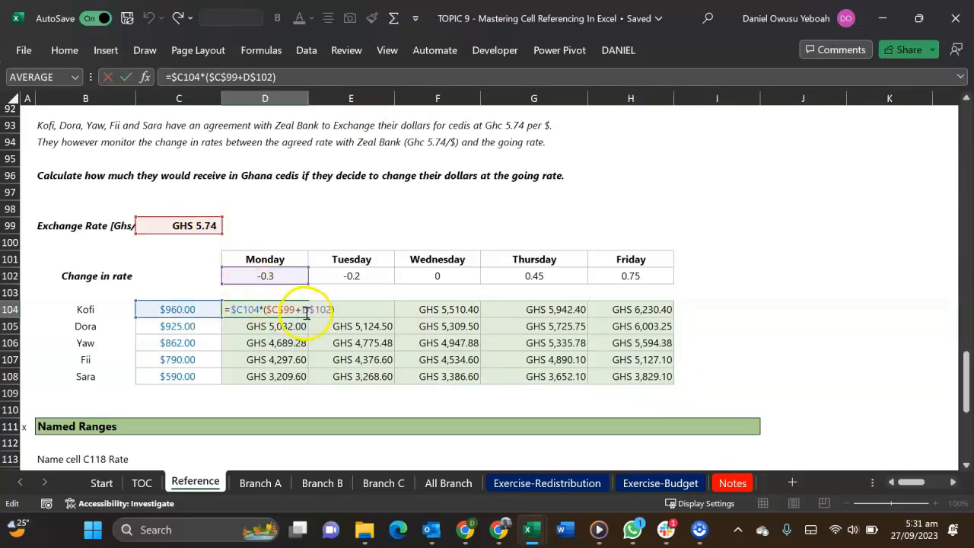
pyautogui.press('Return')
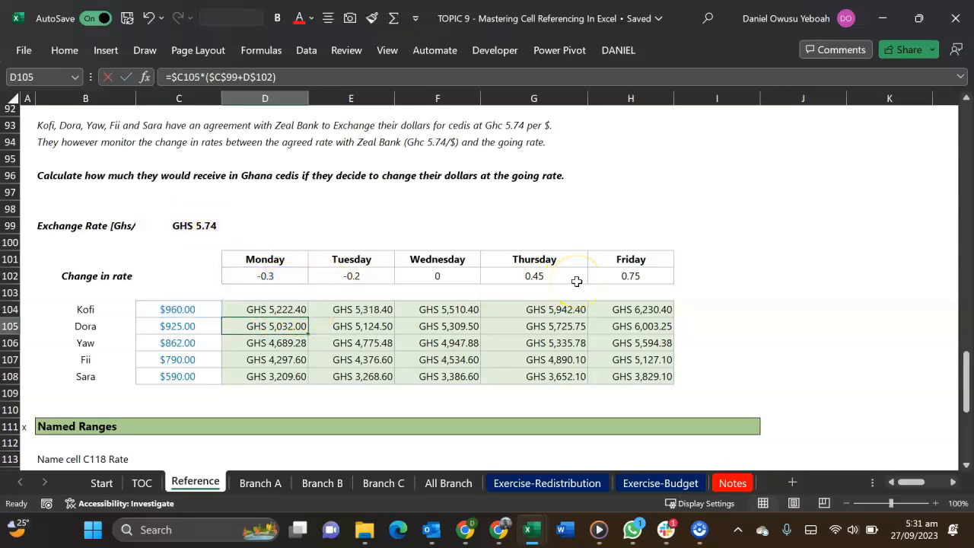
# Duplicate the Reference worksheet, placing the copy directly after the original
pyautogui.scroll(-3, 577, 282)
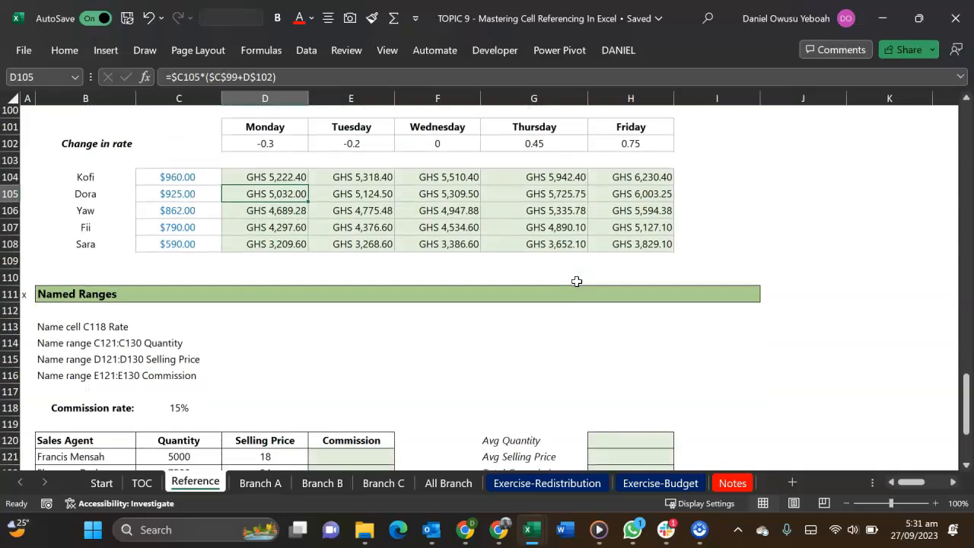
pyautogui.scroll(2, 577, 282)
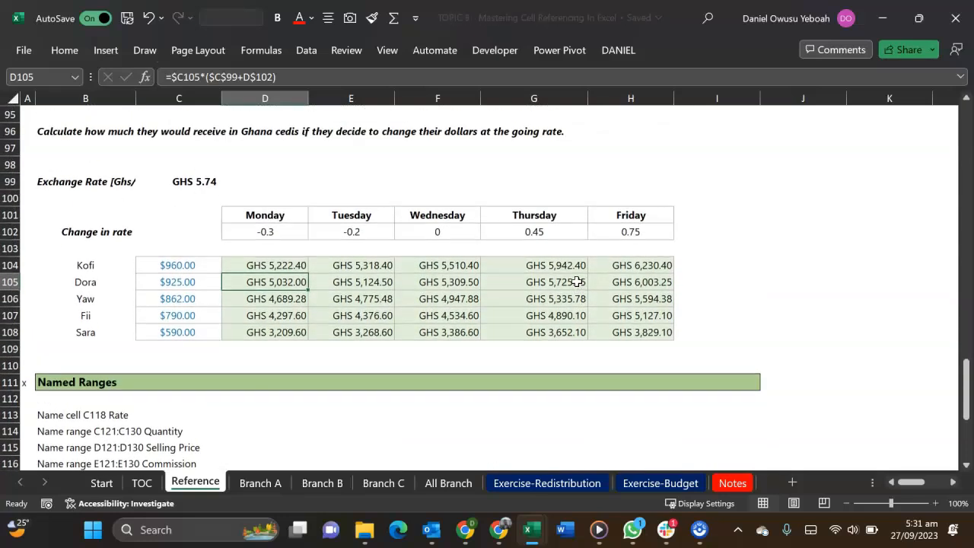
pyautogui.scroll(1, 577, 282)
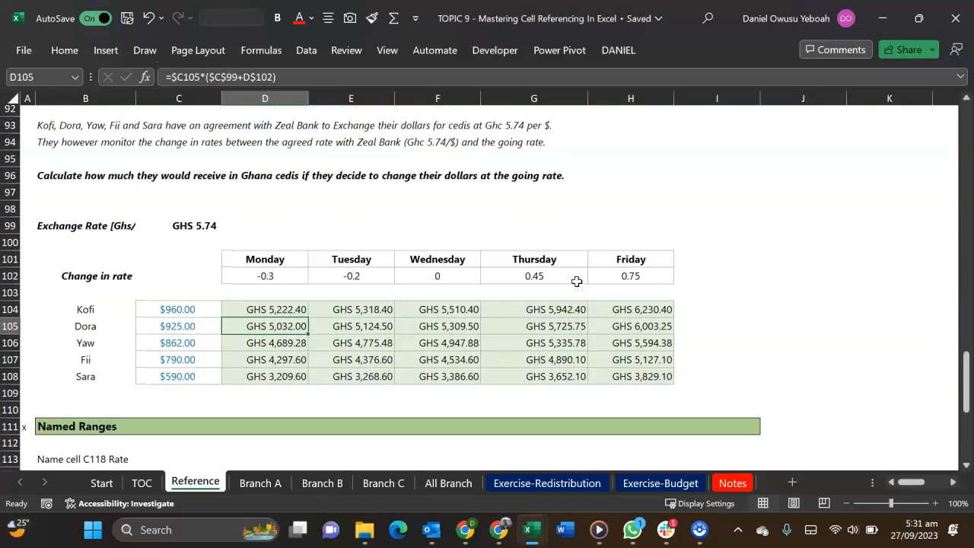
pyautogui.scroll(2, 577, 282)
pyautogui.scroll(1, 577, 282)
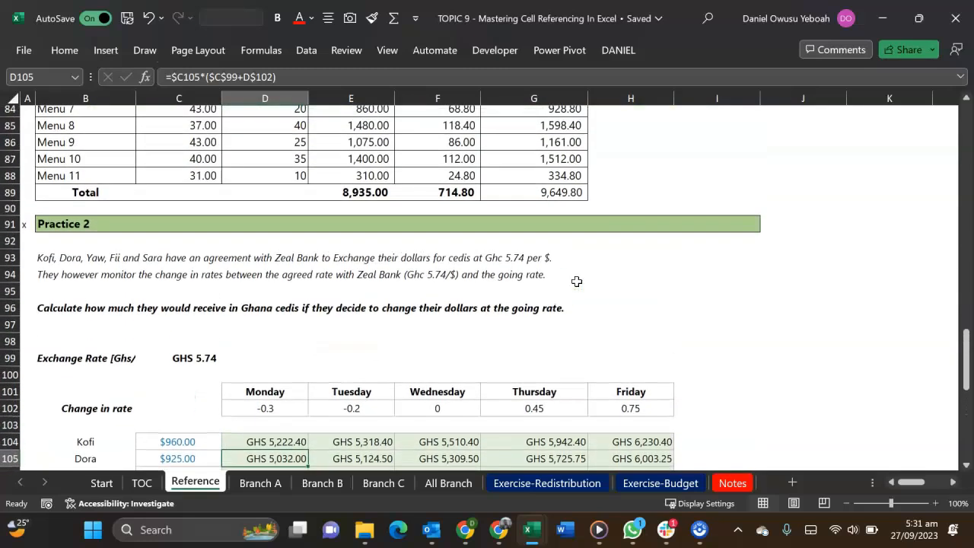
pyautogui.scroll(10, 577, 282)
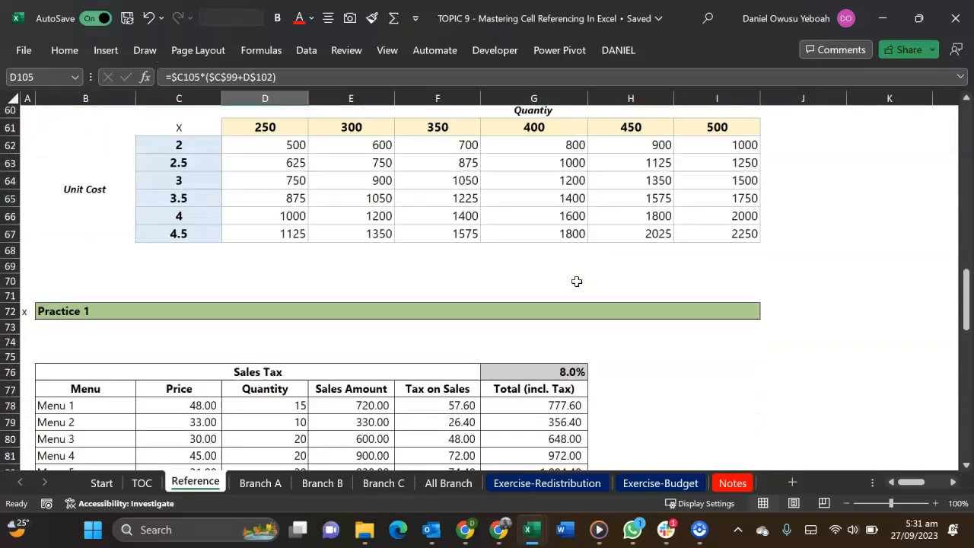
pyautogui.scroll(11, 576, 281)
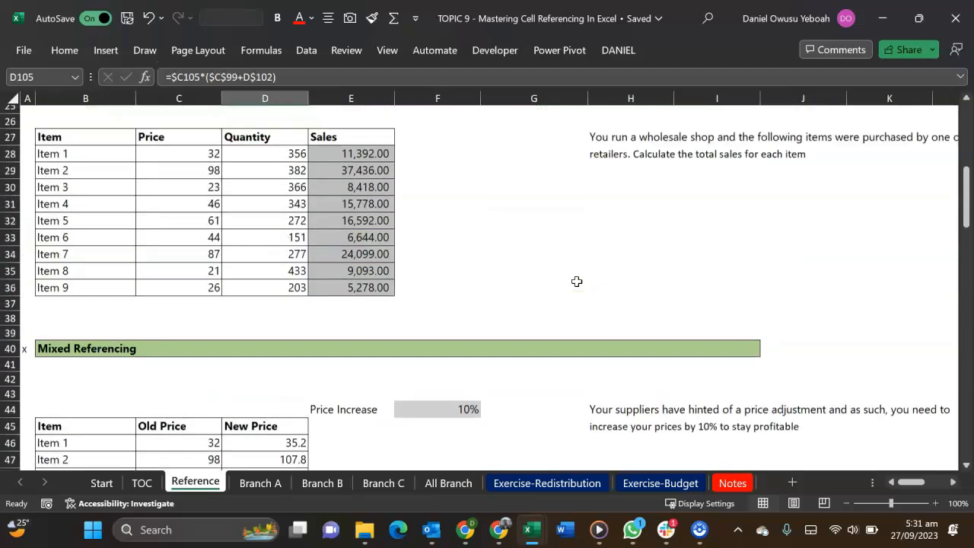
pyautogui.scroll(6, 577, 282)
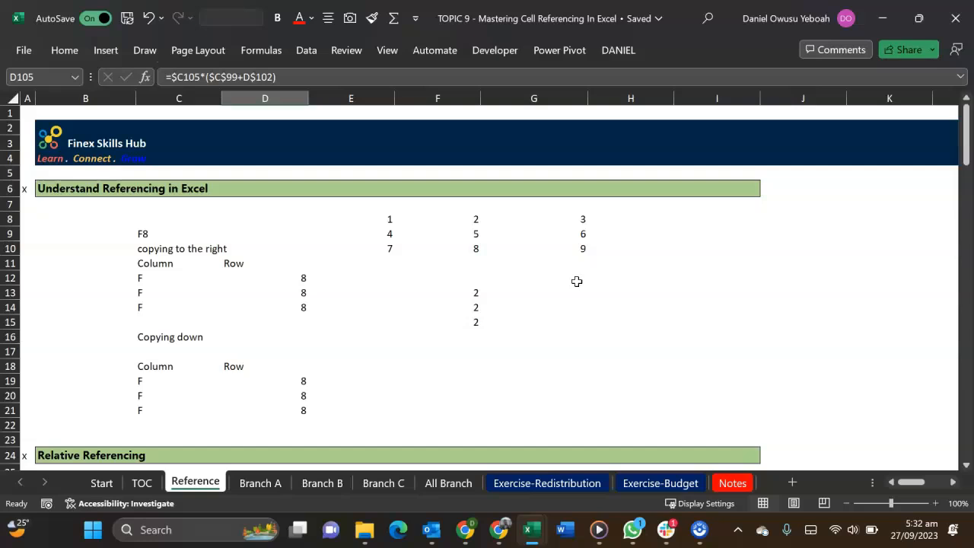
pyautogui.click(200, 487)
pyautogui.moveTo(323, 373); pyautogui.dragTo(197, 482)
pyautogui.click(197, 487)
pyautogui.moveTo(235, 475); pyautogui.dragTo(234, 475)
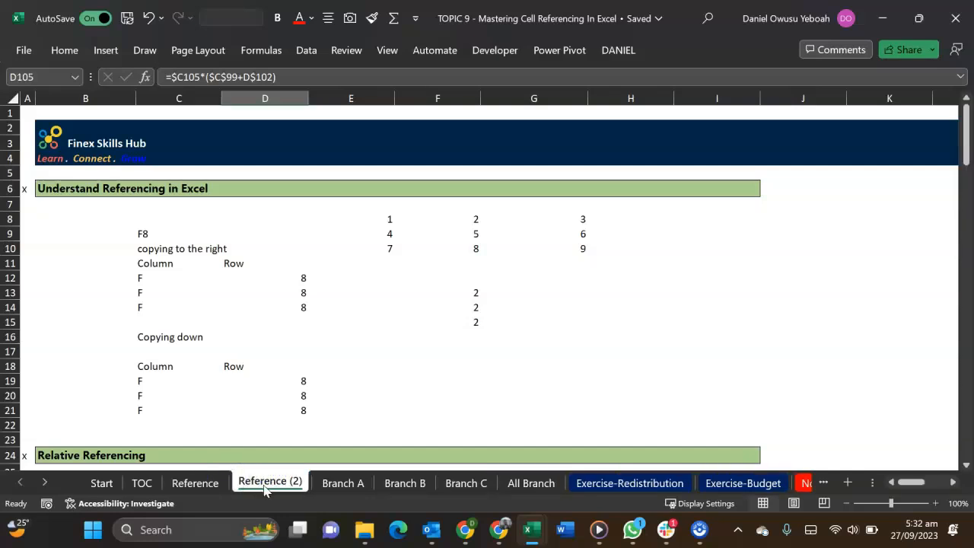
# Rename the copied worksheet to "Reference -365"
pyautogui.doubleClick(268, 480)
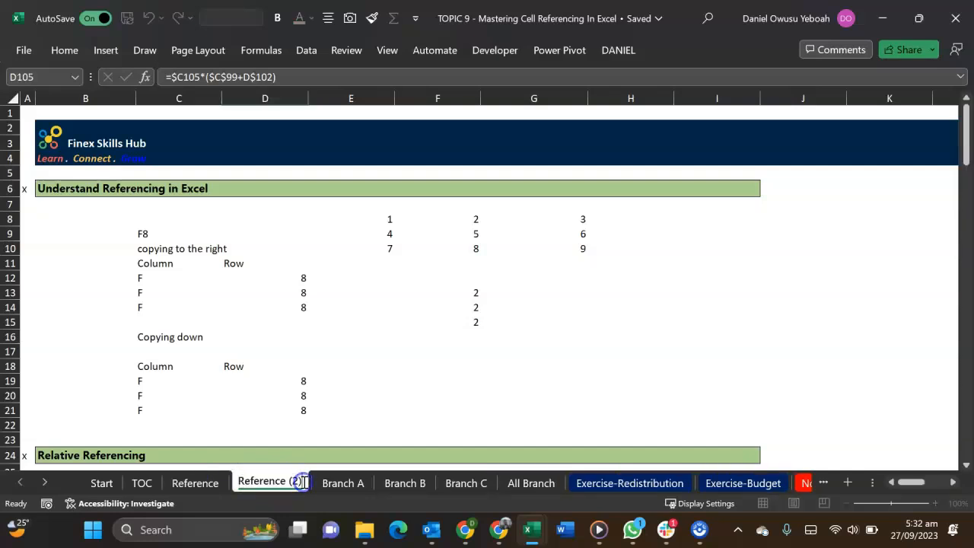
pyautogui.press('BackSpace')
pyautogui.press('BackSpace')
pyautogui.press('BackSpace')
pyautogui.press('BackSpace')
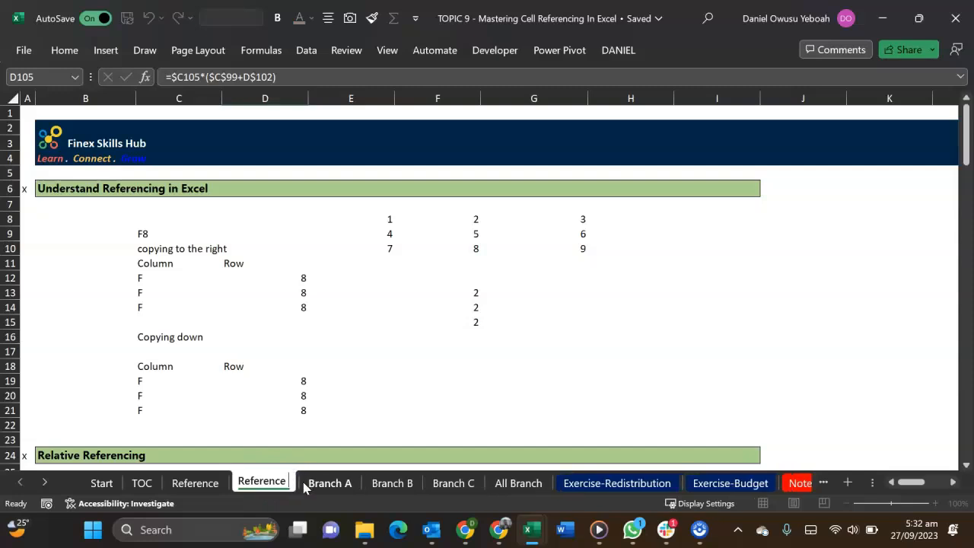
pyautogui.write('-')
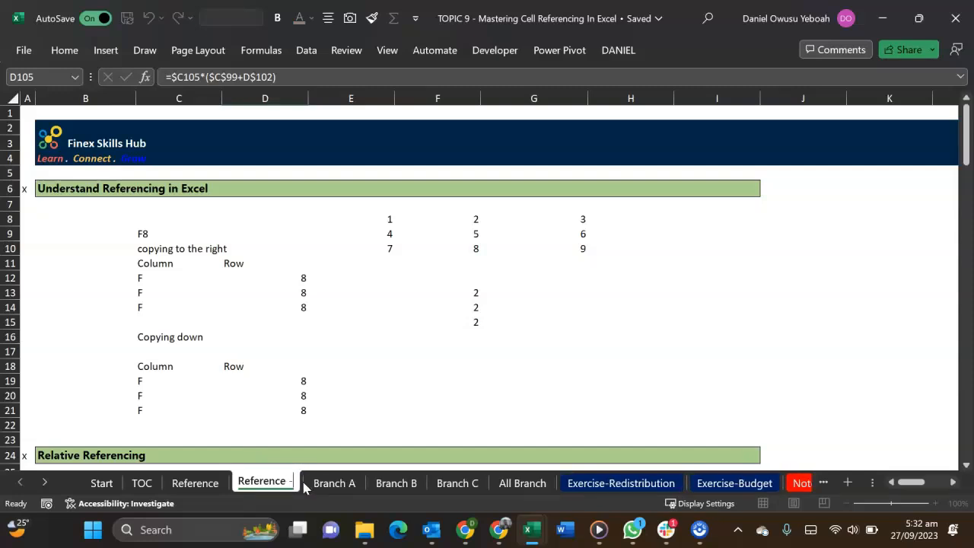
pyautogui.write('365')
pyautogui.press('Return')
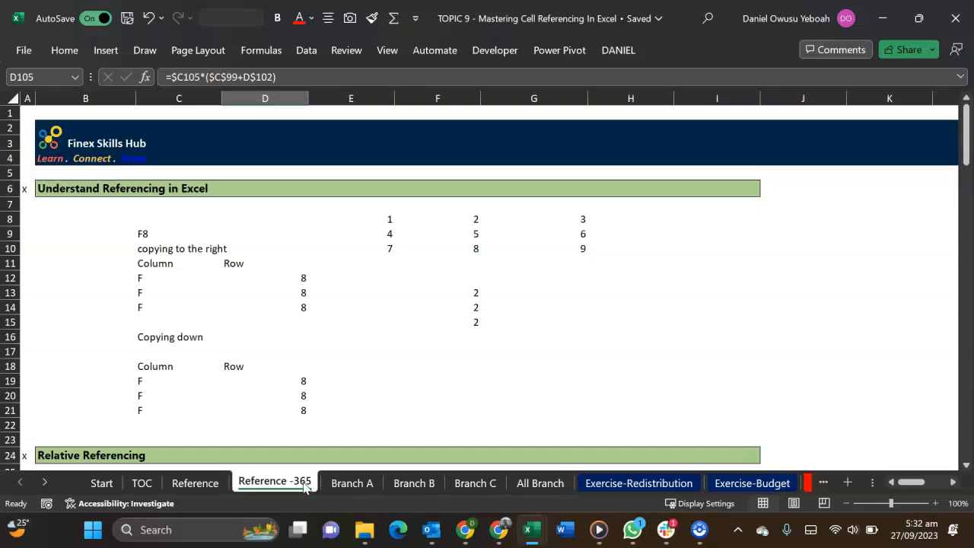
# Clear the Sales results in E28:E36 of the Relative Referencing table on the copied sheet
pyautogui.scroll(-5, 266, 368)
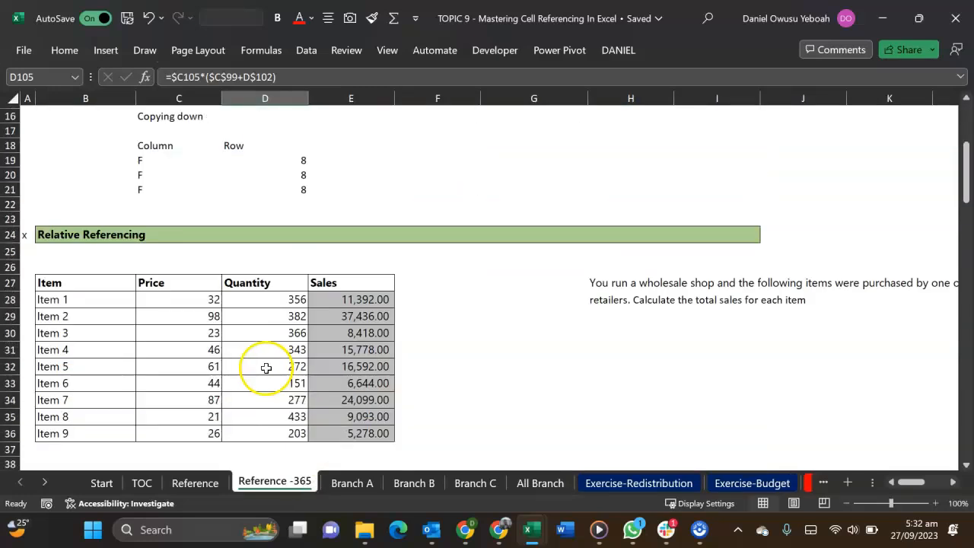
pyautogui.scroll(-3, 266, 368)
pyautogui.scroll(4, 267, 358)
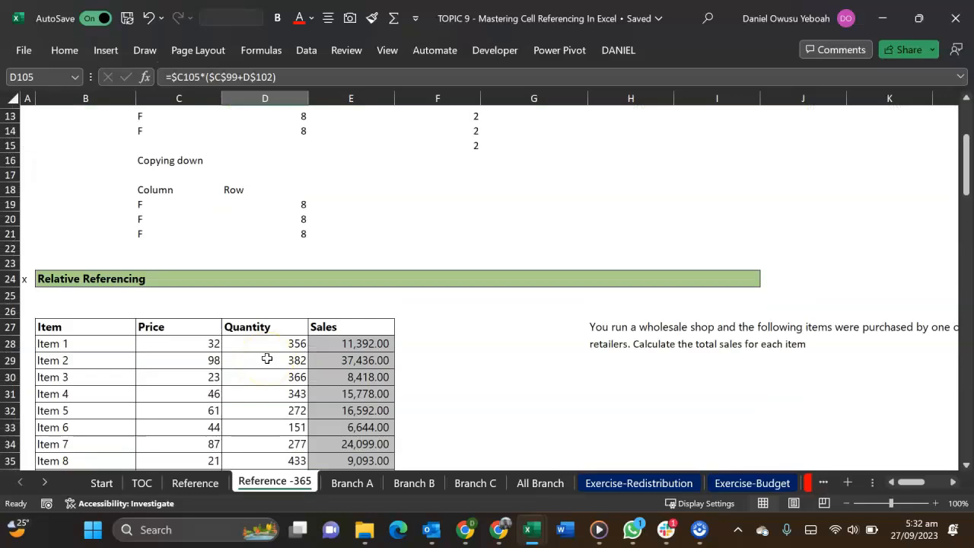
pyautogui.scroll(-7, 267, 358)
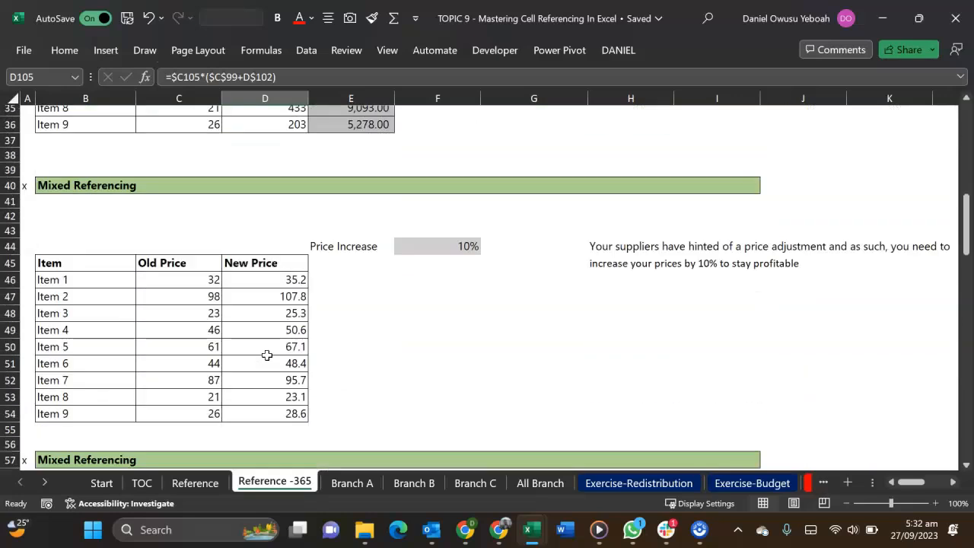
pyautogui.scroll(10, 267, 356)
pyautogui.scroll(-6, 267, 356)
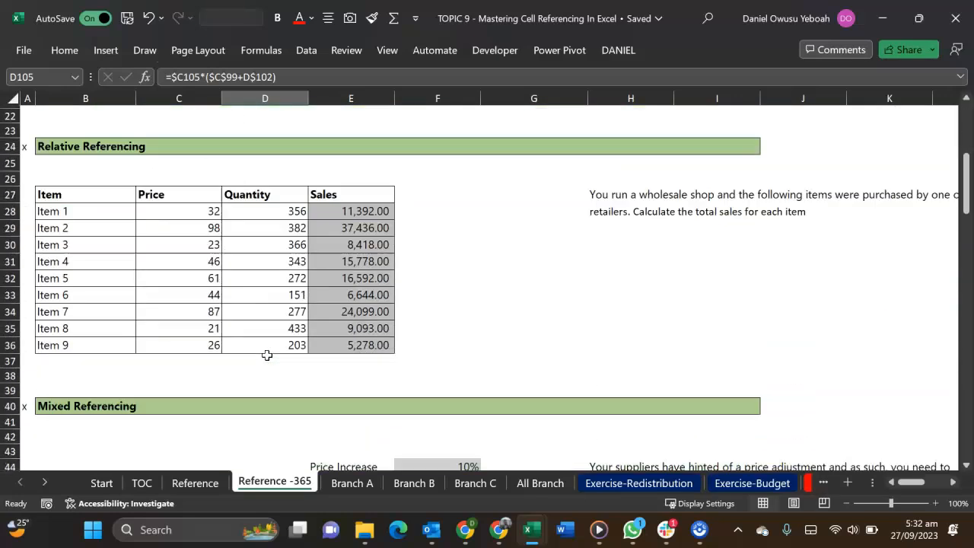
pyautogui.moveTo(352, 214); pyautogui.dragTo(365, 343)
pyautogui.scroll(-8, 354, 337)
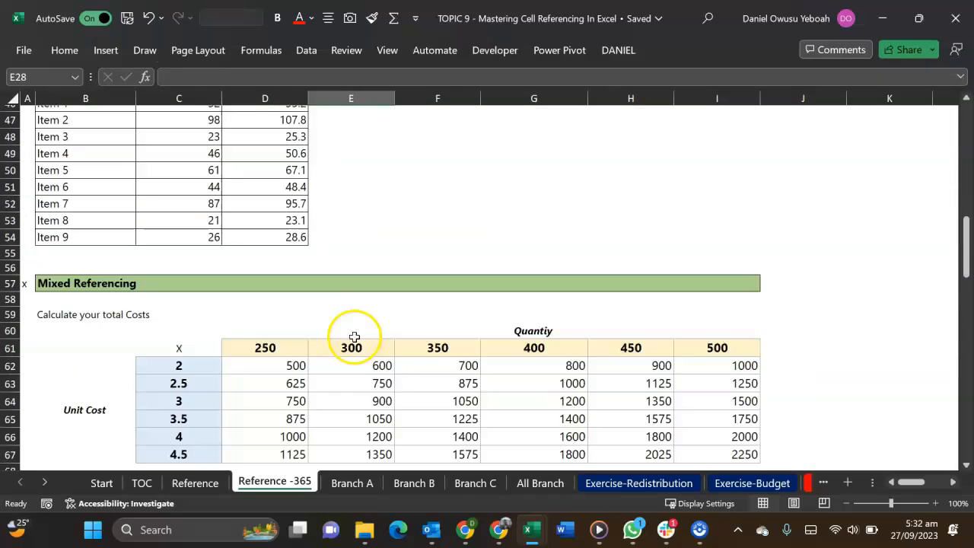
# Clear the New Price results in D46:D54 and the total cost results in D62:I67
pyautogui.scroll(3, 354, 337)
pyautogui.moveTo(300, 243); pyautogui.dragTo(326, 365)
pyautogui.press('Delete')
pyautogui.scroll(-7, 317, 242)
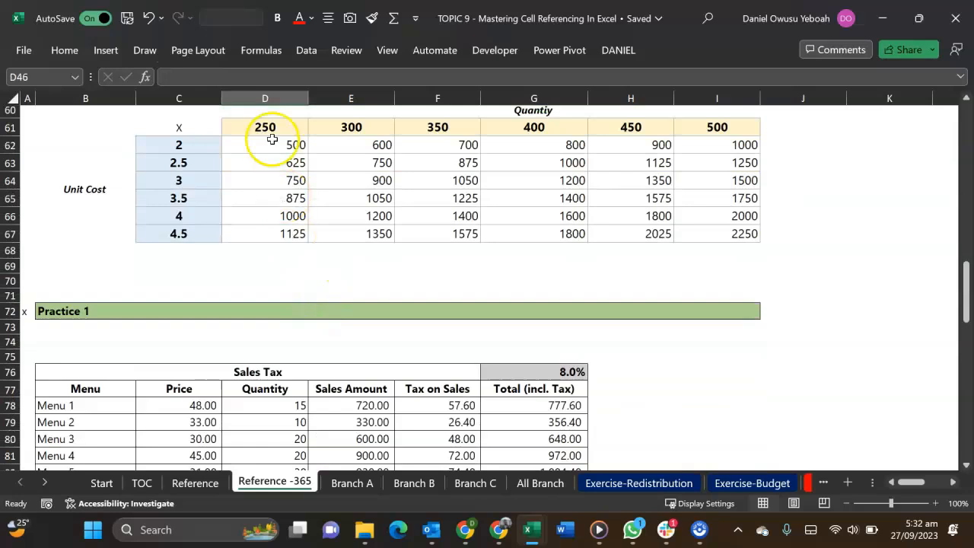
pyautogui.moveTo(271, 139); pyautogui.dragTo(716, 228)
# Clear Practice 1's Sales Amount, Tax on Sales and Total (incl. Tax) results and Practice 2's exchange results in D104:H108
pyautogui.scroll(-5, 715, 228)
pyautogui.moveTo(354, 141); pyautogui.dragTo(579, 309)
pyautogui.press('Delete')
pyautogui.scroll(-6, 581, 320)
pyautogui.moveTo(263, 265); pyautogui.dragTo(610, 331)
pyautogui.press('Delete')
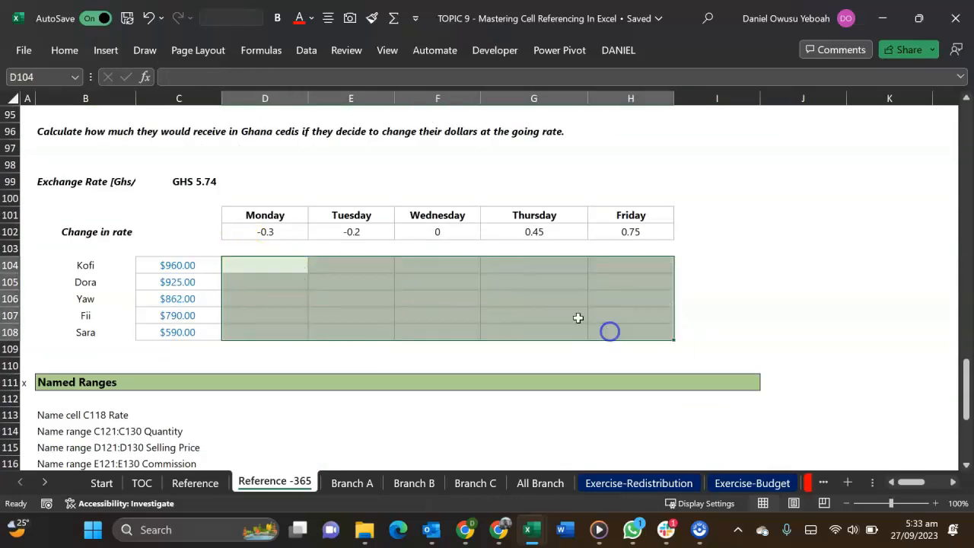
# Start a single-row Sales formula, =C28*D28, in E28 of the Relative Referencing table
pyautogui.scroll(20, 456, 333)
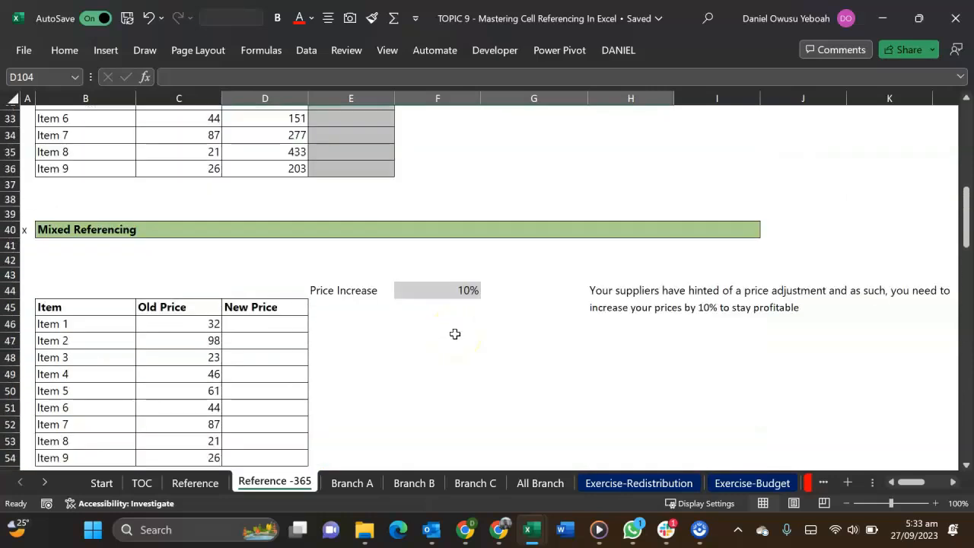
pyautogui.scroll(7, 455, 334)
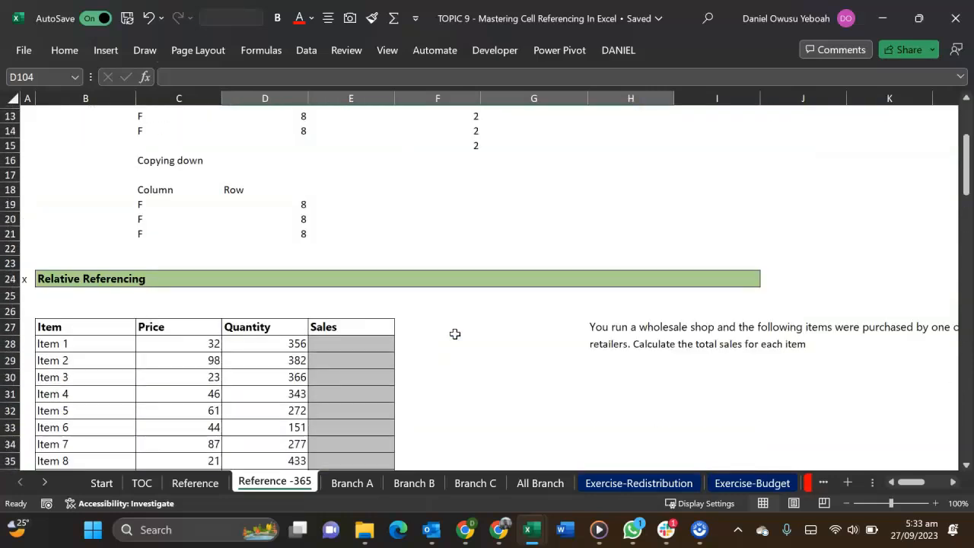
pyautogui.scroll(3, 455, 333)
pyautogui.scroll(-3, 455, 334)
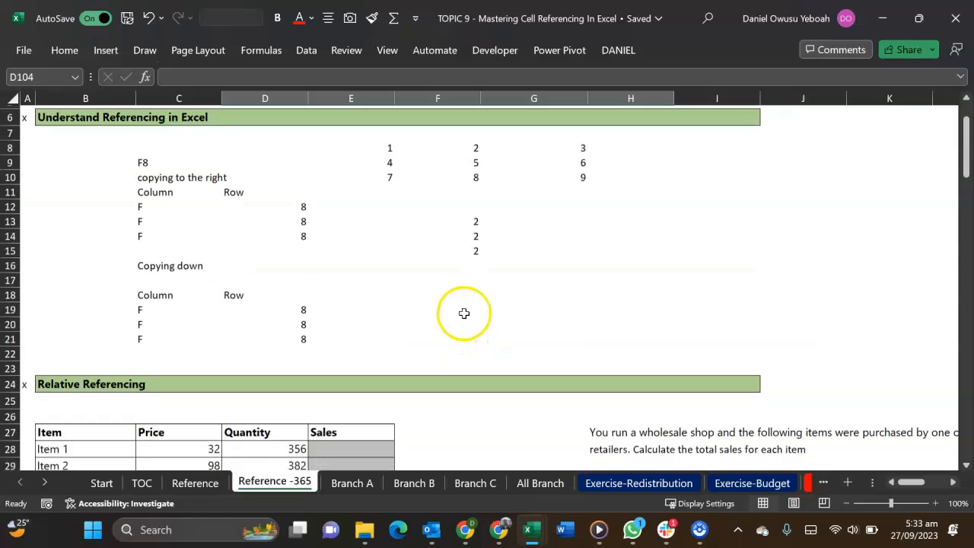
pyautogui.scroll(-3, 463, 308)
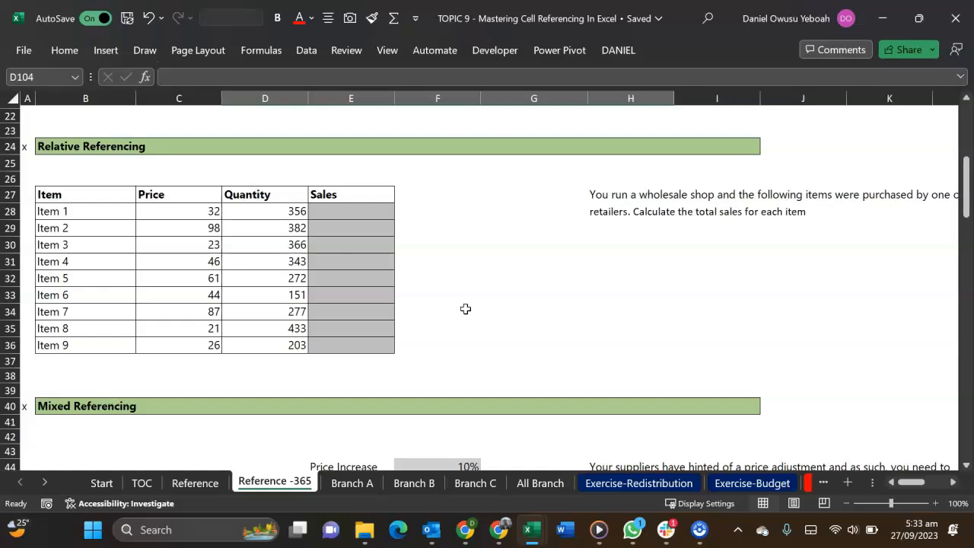
pyautogui.click(355, 213)
pyautogui.write('=')
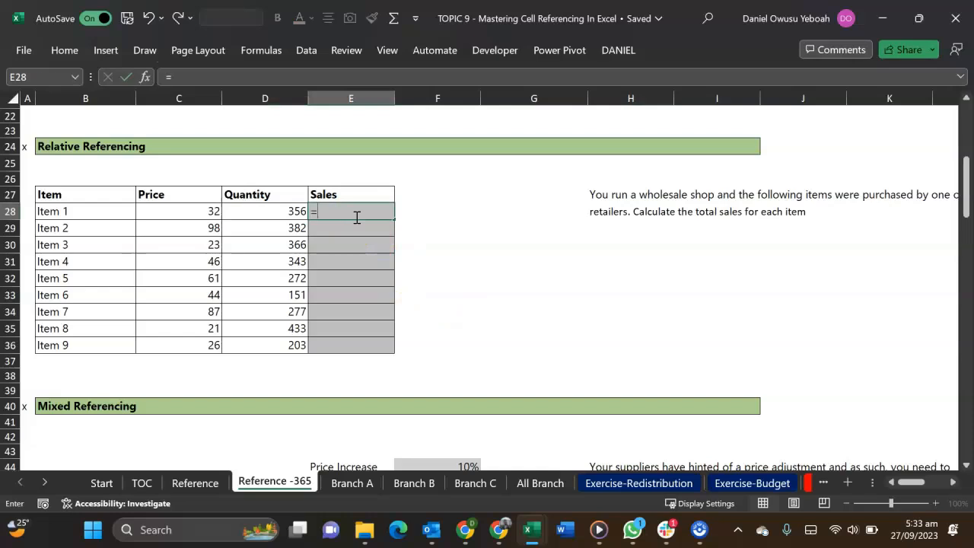
pyautogui.click(149, 212)
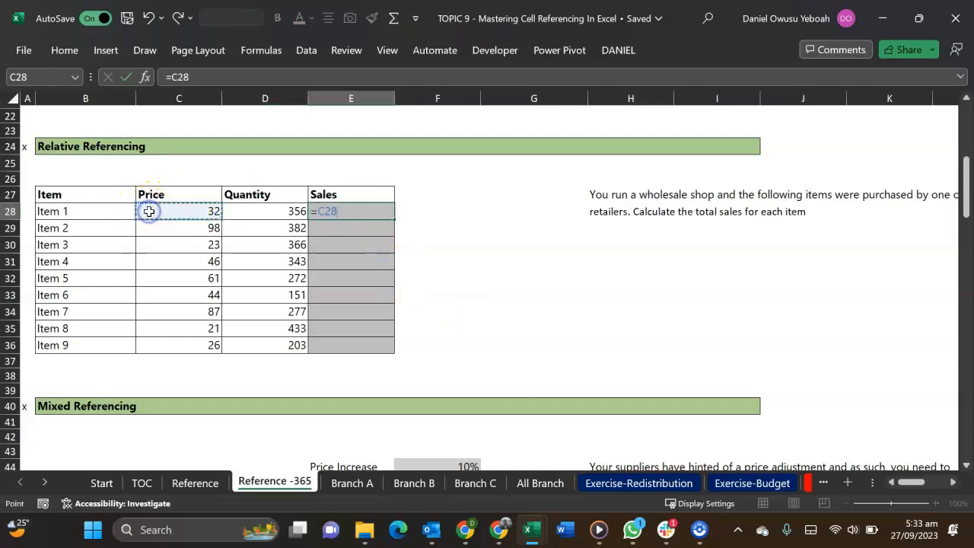
pyautogui.write('*')
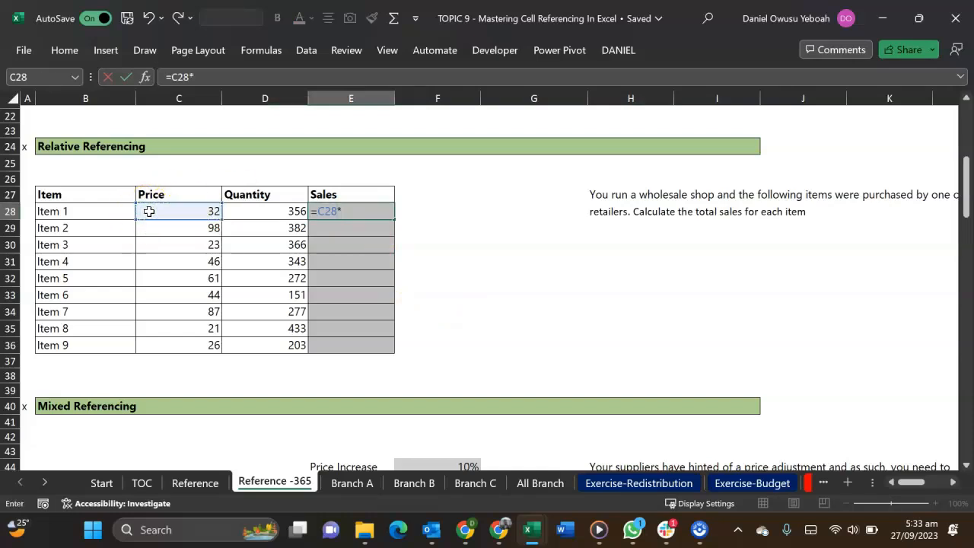
pyautogui.click(246, 210)
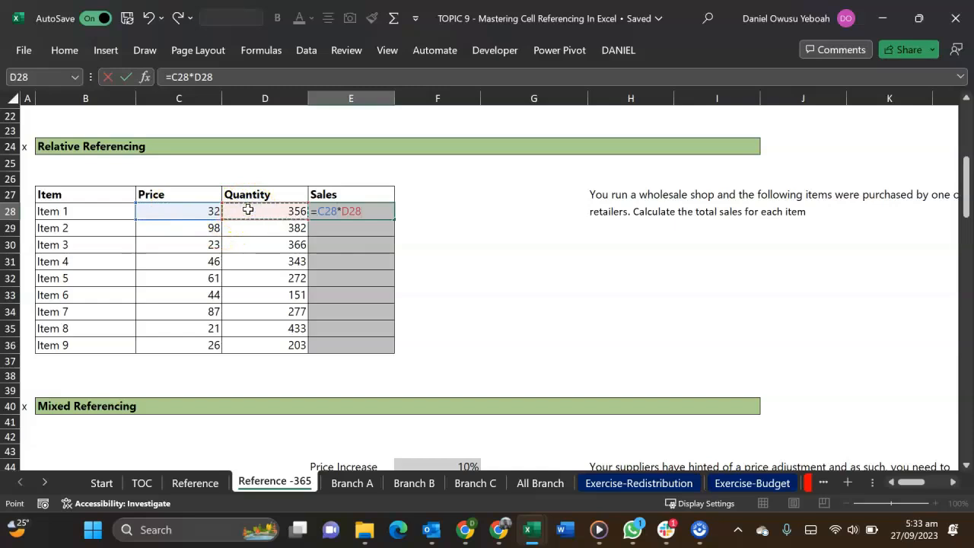
# Replace the draft formula in E28 with the array formula =C28:C36*D28:D36 to calculate Sales for all items
pyautogui.press('BackSpace')
pyautogui.press('BackSpace')
pyautogui.press('BackSpace')
pyautogui.press('BackSpace')
pyautogui.press('BackSpace')
pyautogui.press('BackSpace')
pyautogui.press('BackSpace')
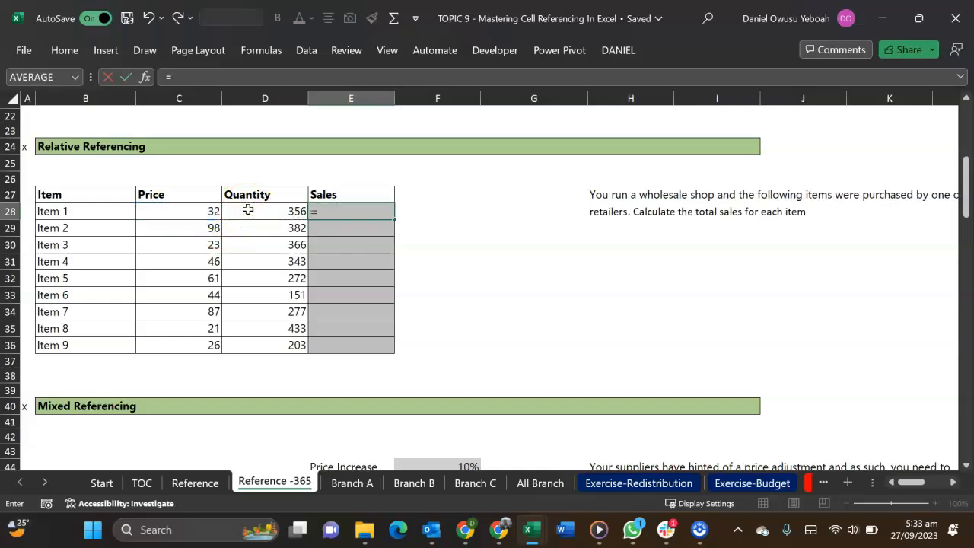
pyautogui.moveTo(191, 210); pyautogui.dragTo(207, 339)
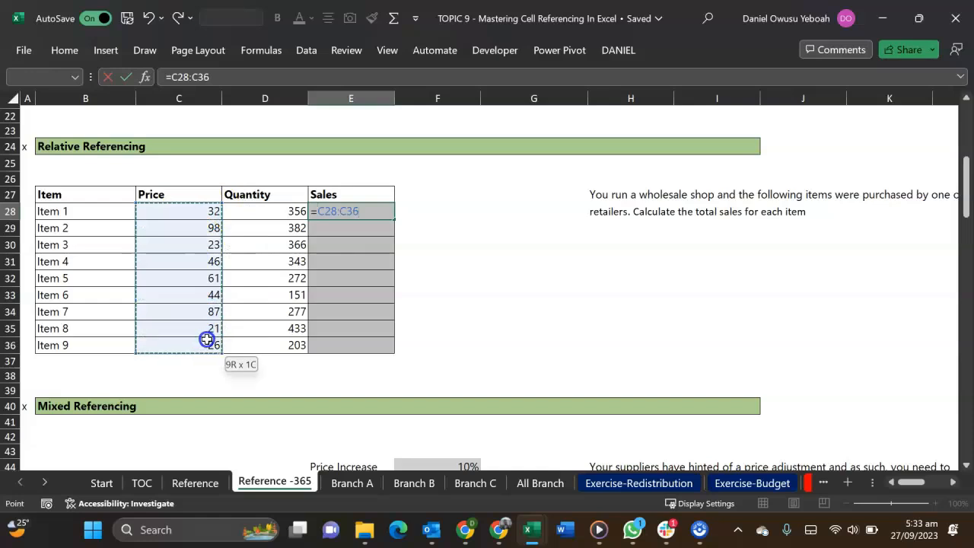
pyautogui.write('*')
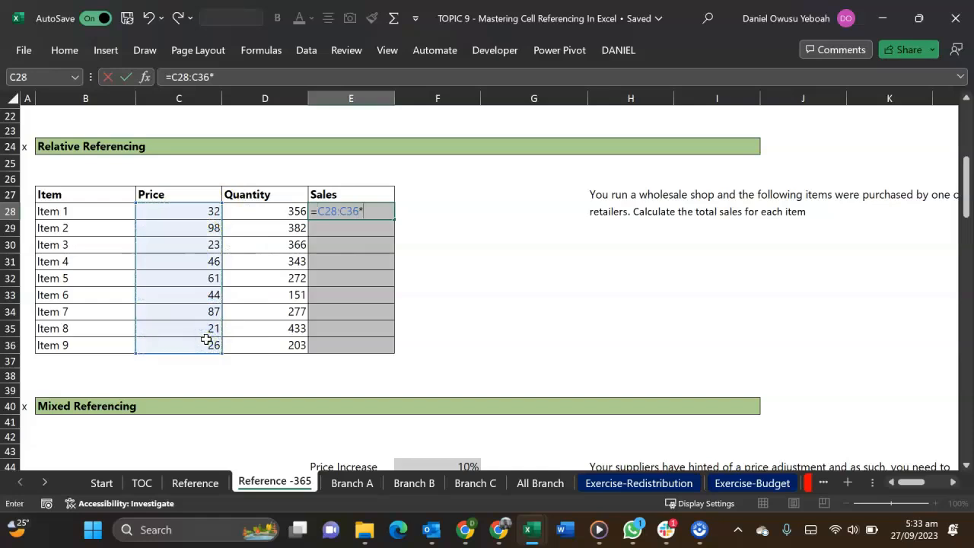
pyautogui.moveTo(267, 218); pyautogui.dragTo(282, 340)
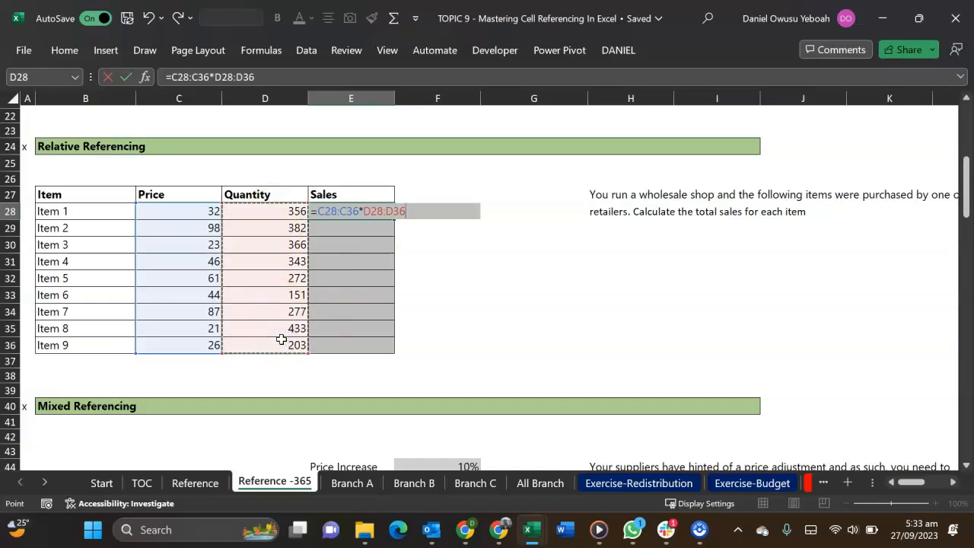
pyautogui.press('Return')
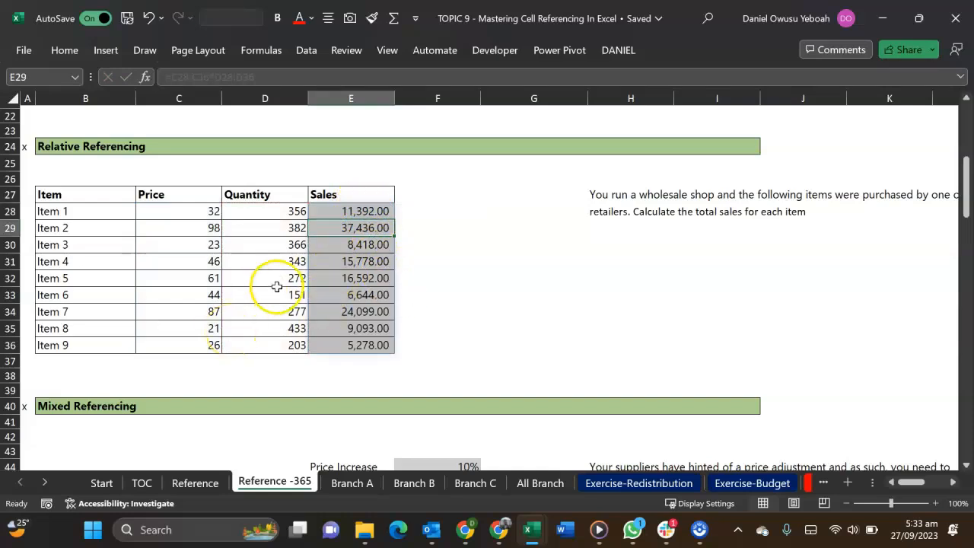
# Inspect the array formula in E28 and try to erase the spilled Sales value in E29
pyautogui.doubleClick(342, 210)
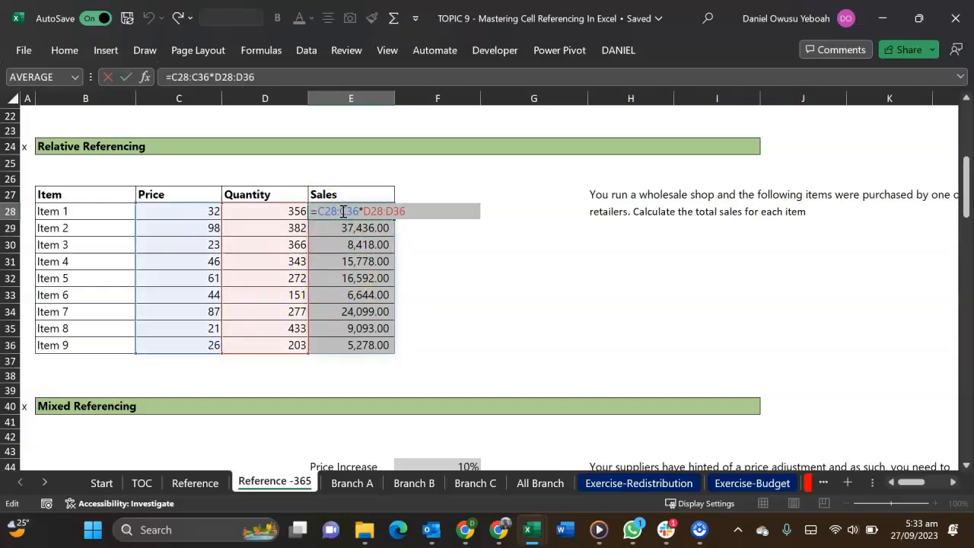
pyautogui.hotkey('ctrl', 'Return')
pyautogui.click(348, 227)
pyautogui.press('BackSpace')
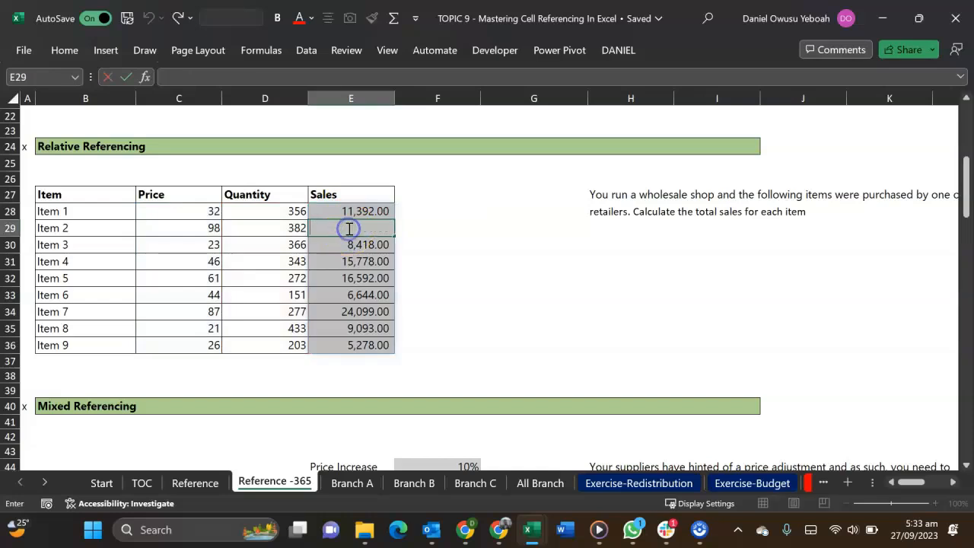
pyautogui.press('Escape')
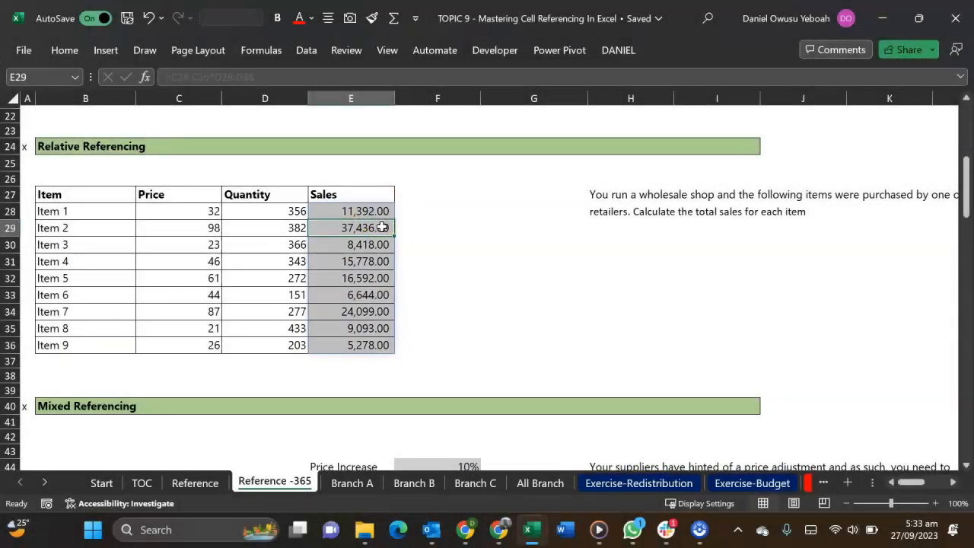
# Overwrite the spilled Sales cell E29 with "kujs" and delete that entry again
pyautogui.write('kujs')
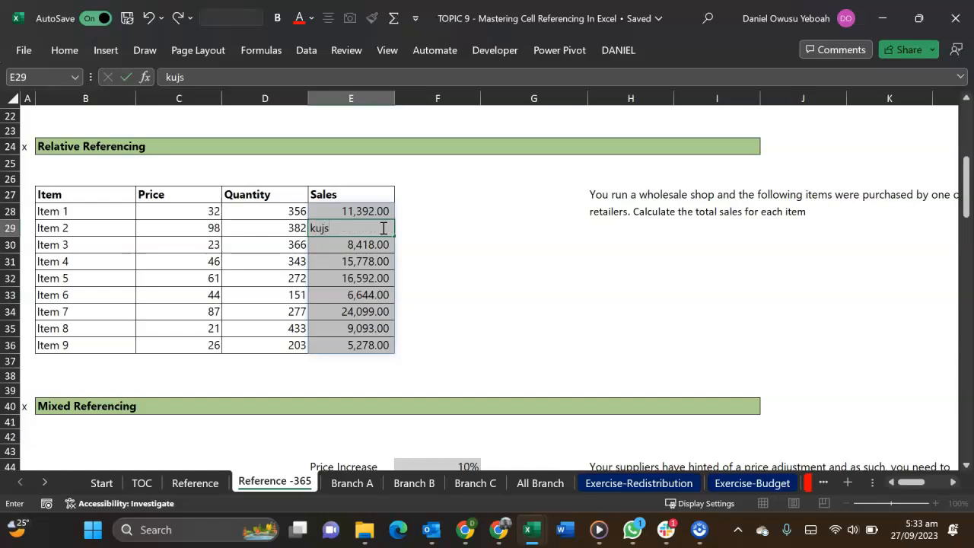
pyautogui.press('Return')
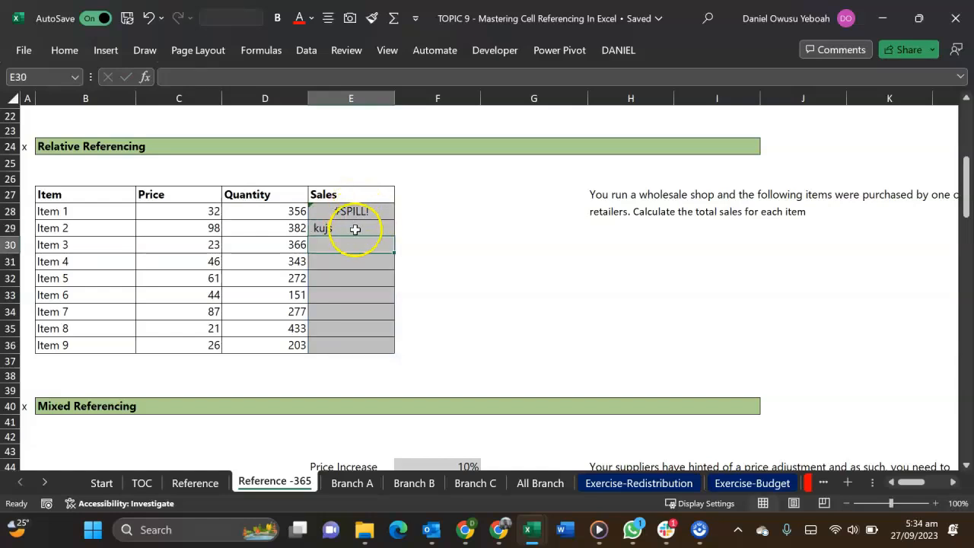
pyautogui.click(354, 229)
pyautogui.press('Delete')
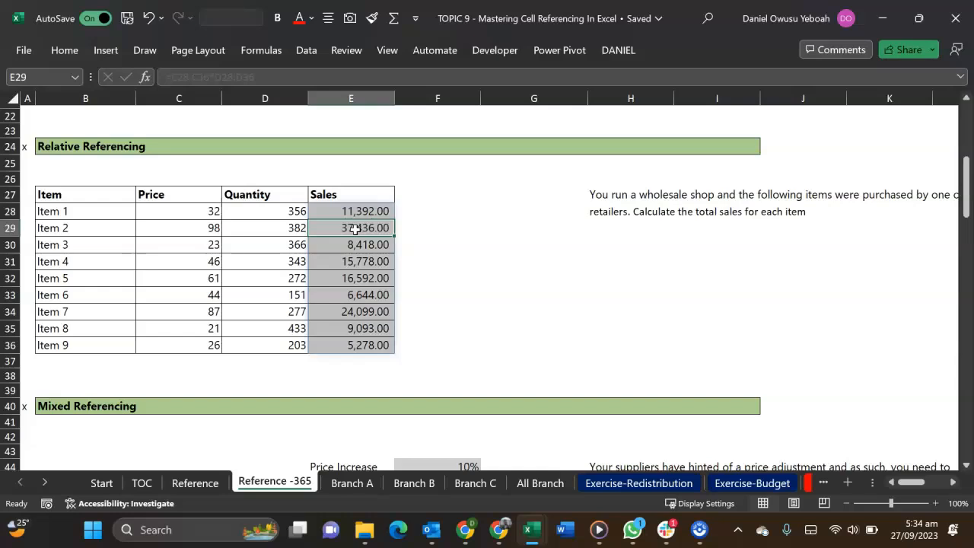
# Compare the spilled Sales cell E30 with the source formula in E28 without editing either
pyautogui.click(355, 244)
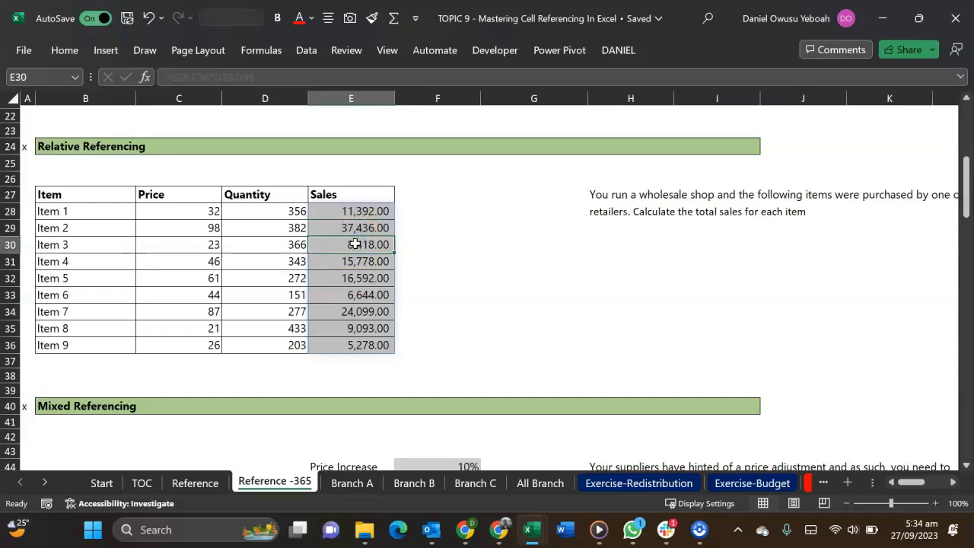
pyautogui.click(345, 211)
pyautogui.doubleClick(347, 212)
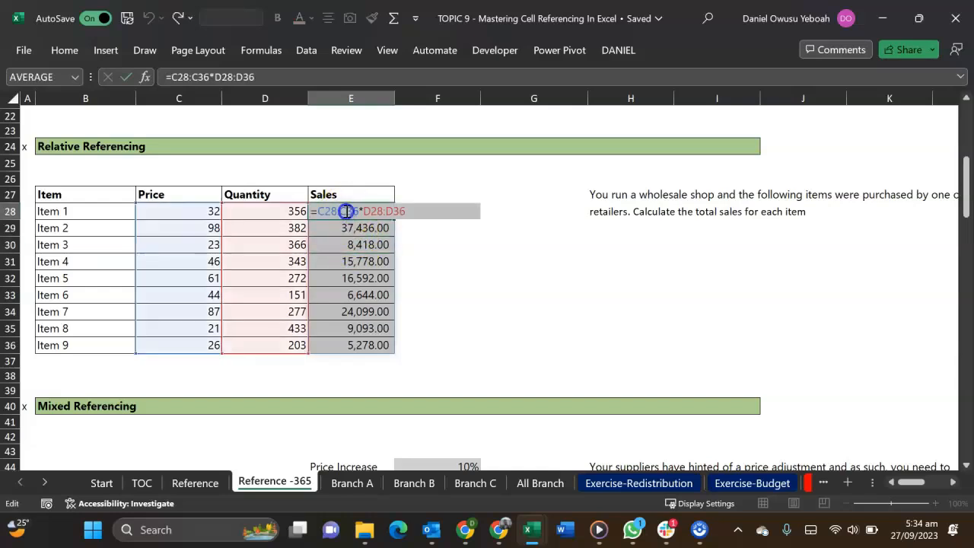
pyautogui.press('Escape')
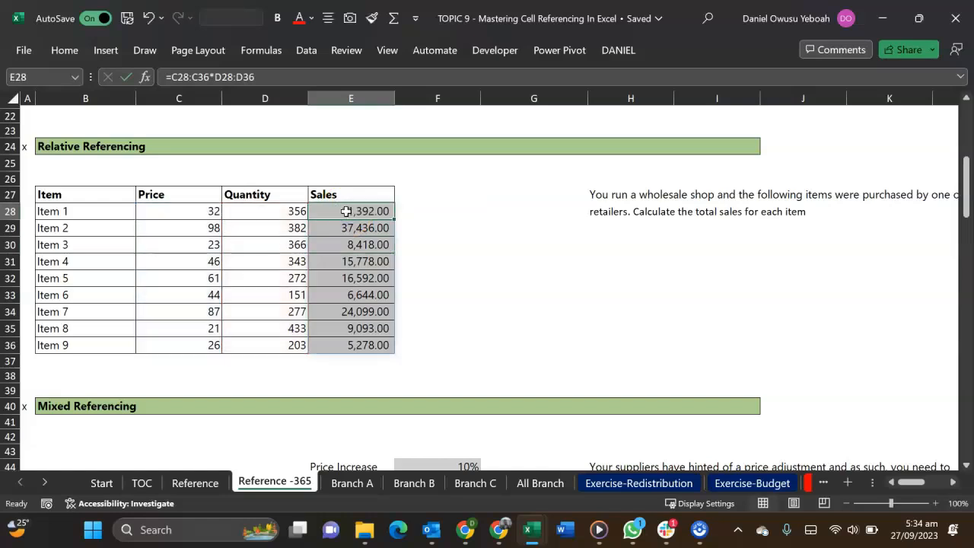
# Calculate all New Price values with the array formula =C46:C54*(1+F44) in D46 and review its references
pyautogui.scroll(-5, 346, 212)
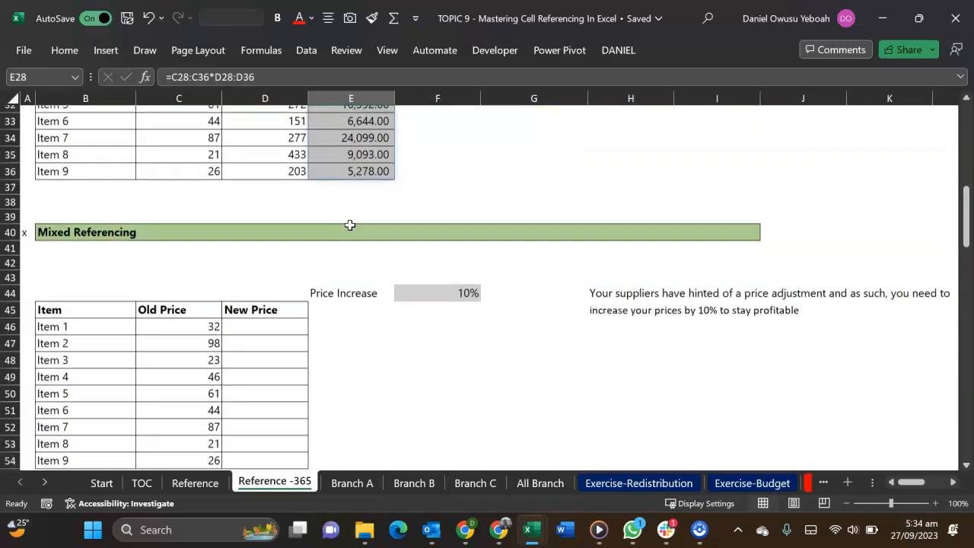
pyautogui.click(279, 250)
pyautogui.click(262, 235)
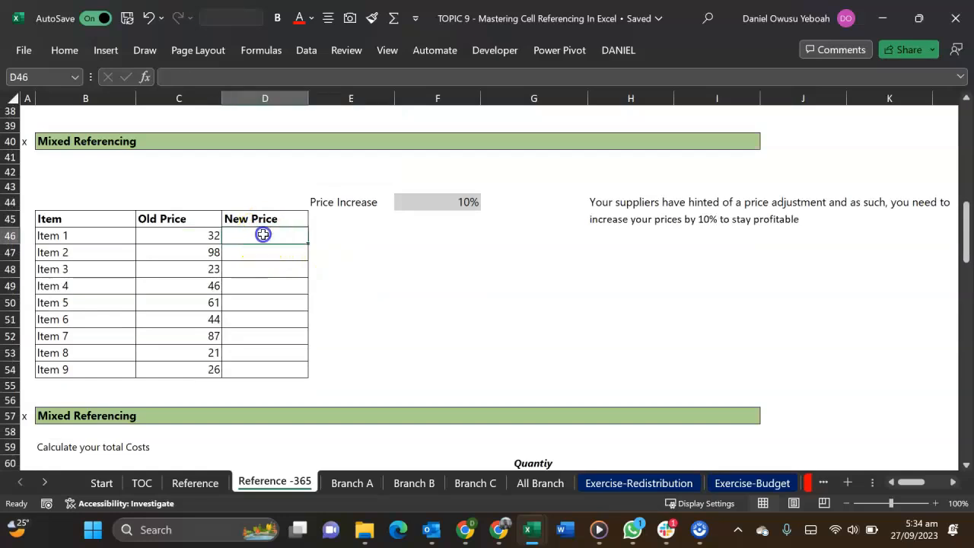
pyautogui.write('=')
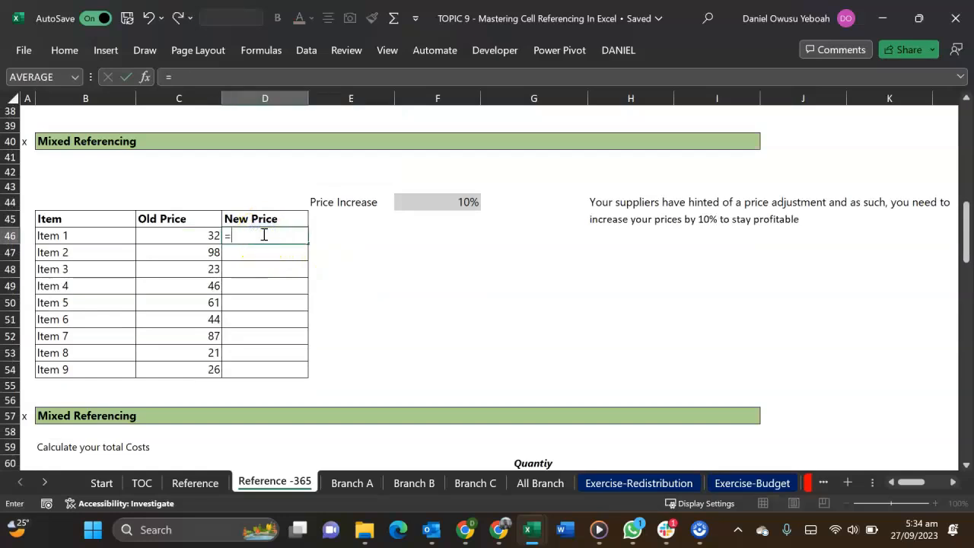
pyautogui.moveTo(206, 235); pyautogui.dragTo(211, 371)
pyautogui.write('*')
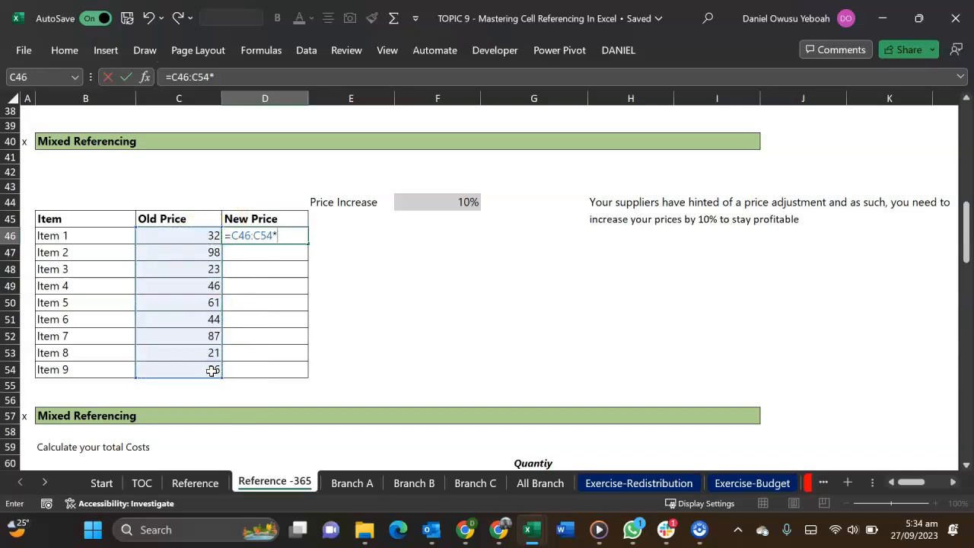
pyautogui.write('(1+')
pyautogui.click(415, 204)
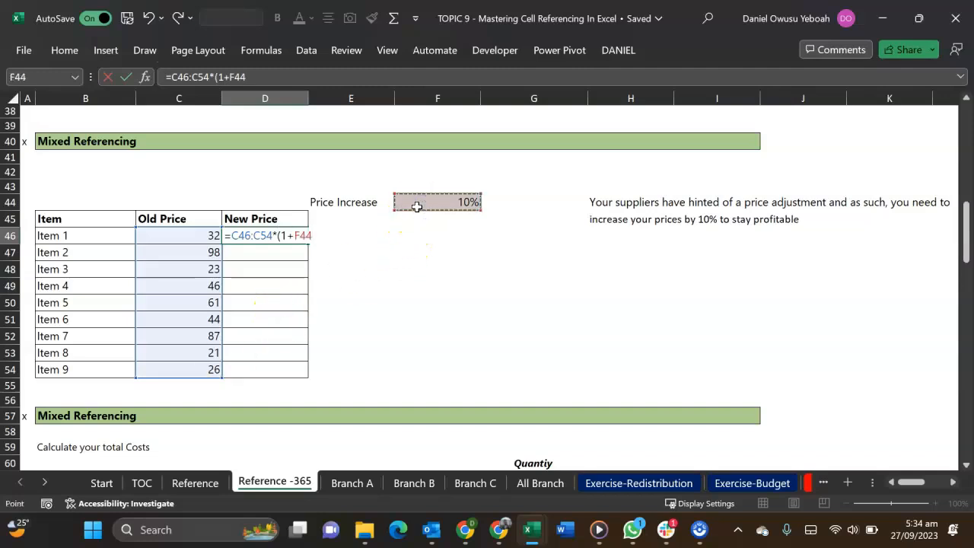
pyautogui.write(')')
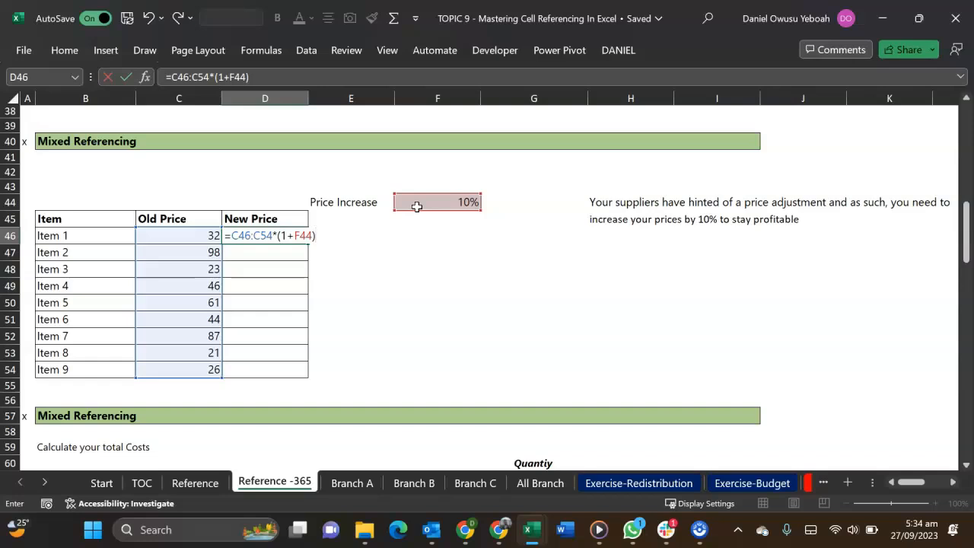
pyautogui.press('Return')
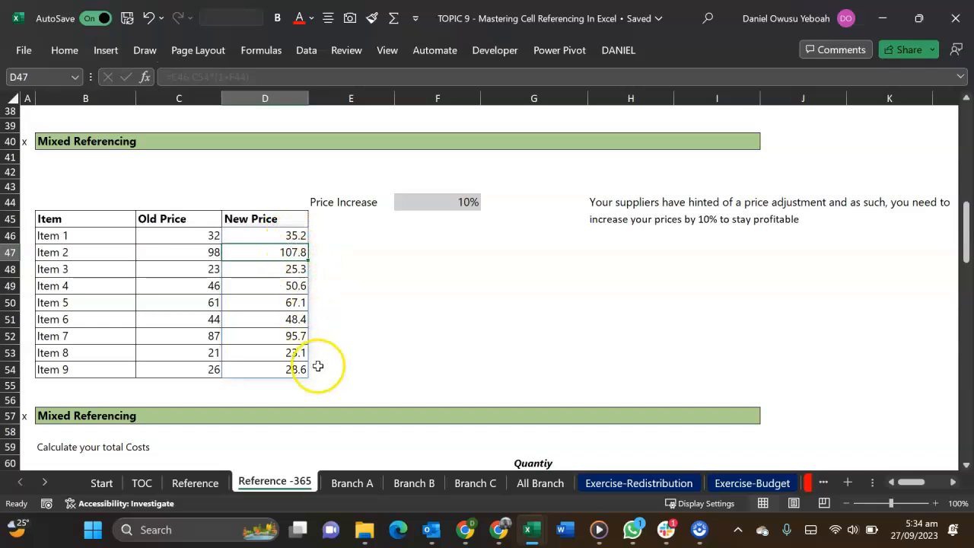
pyautogui.doubleClick(280, 235)
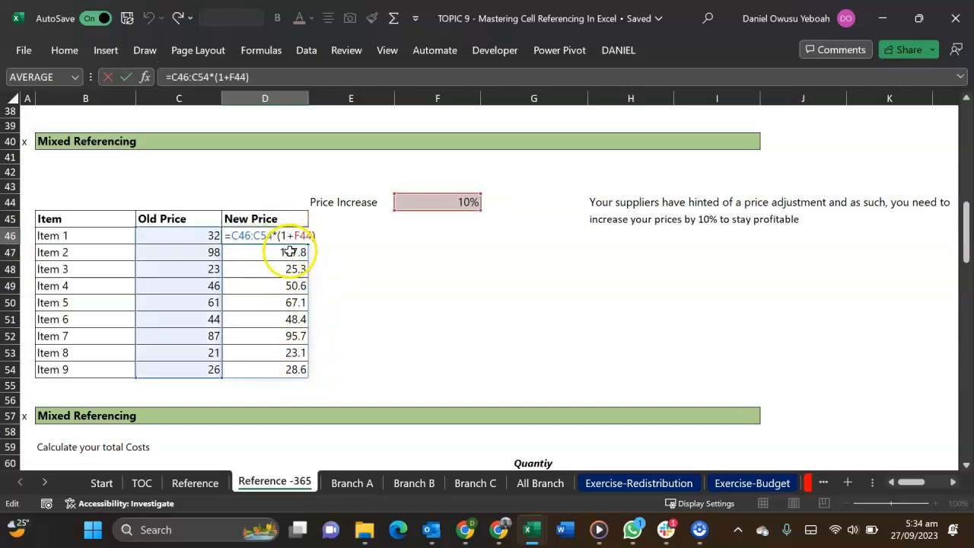
pyautogui.press('Escape')
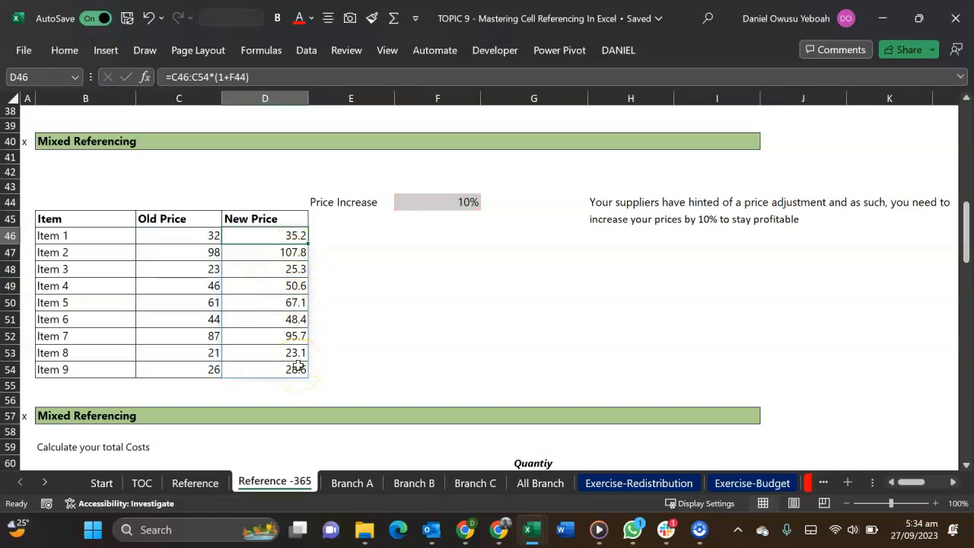
# Fill the total costs grid with the array formula =C62:C67*D61:I61 in D62, multiplying unit costs by quantities
pyautogui.scroll(-5, 298, 365)
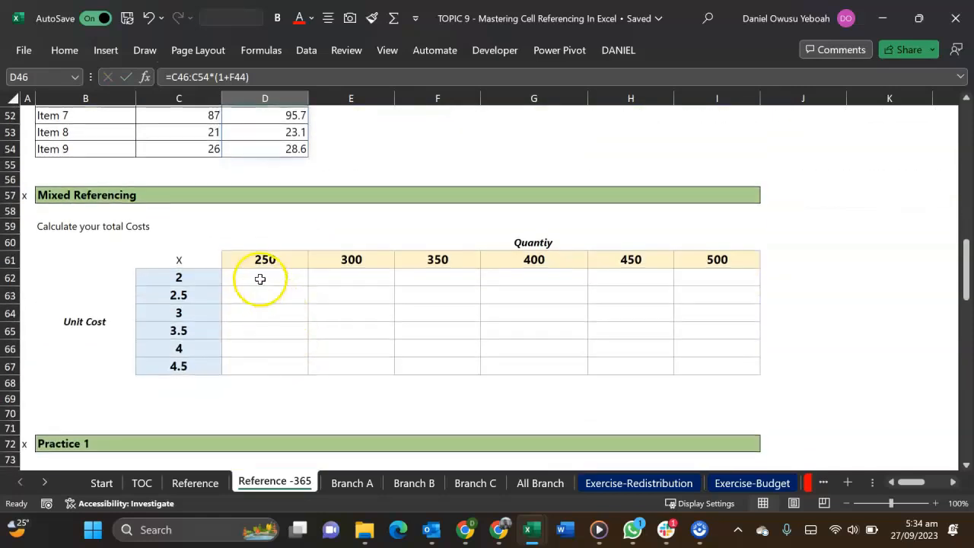
pyautogui.click(260, 279)
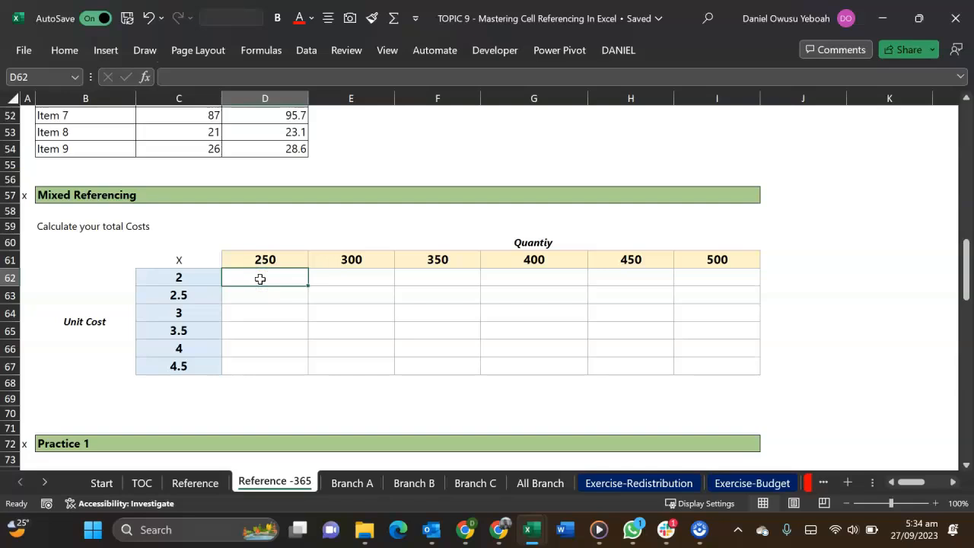
pyautogui.write('=')
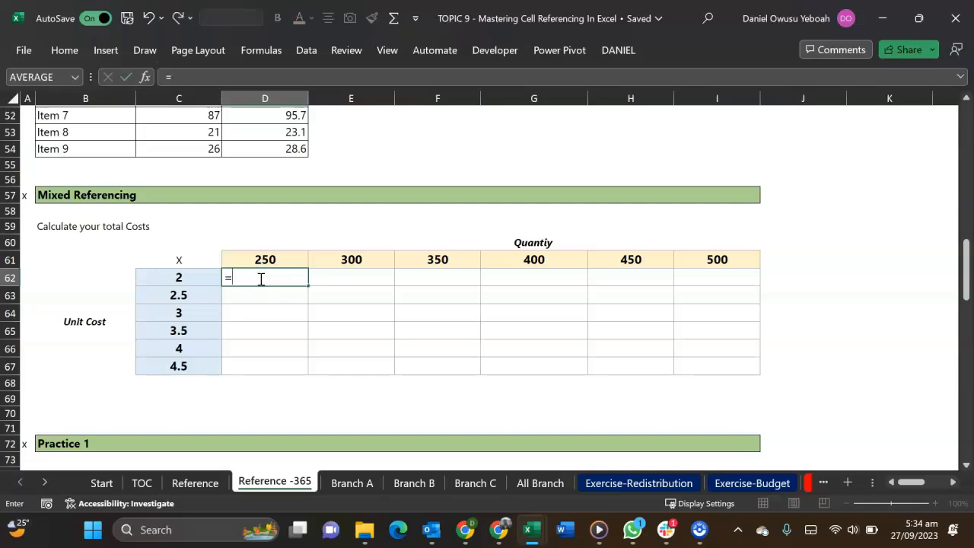
pyautogui.moveTo(207, 277); pyautogui.dragTo(209, 364)
pyautogui.write('*')
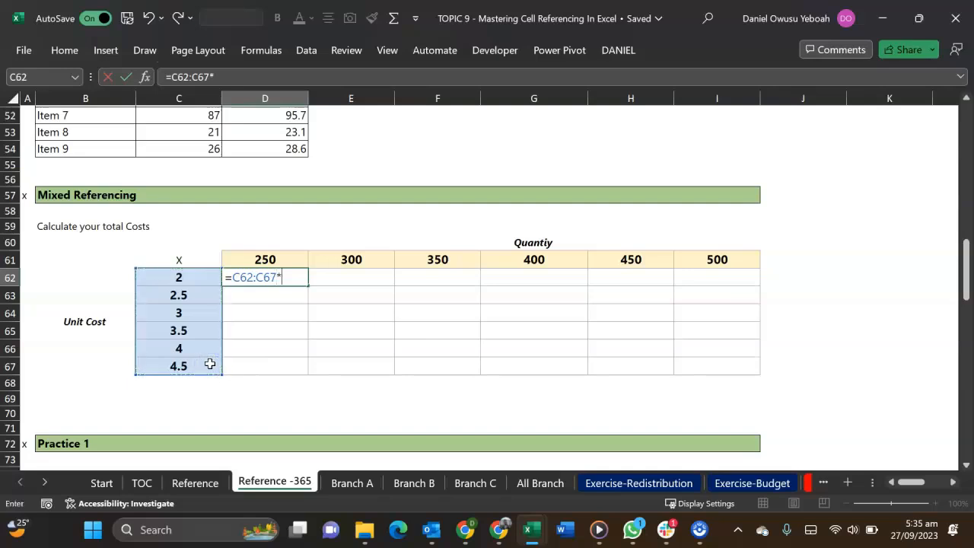
pyautogui.moveTo(262, 255); pyautogui.dragTo(721, 259)
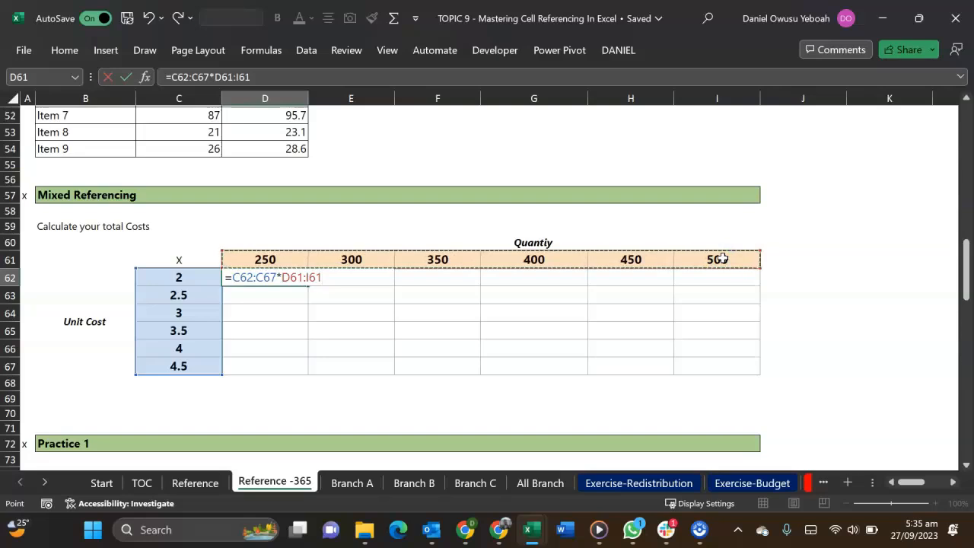
pyautogui.press('Return')
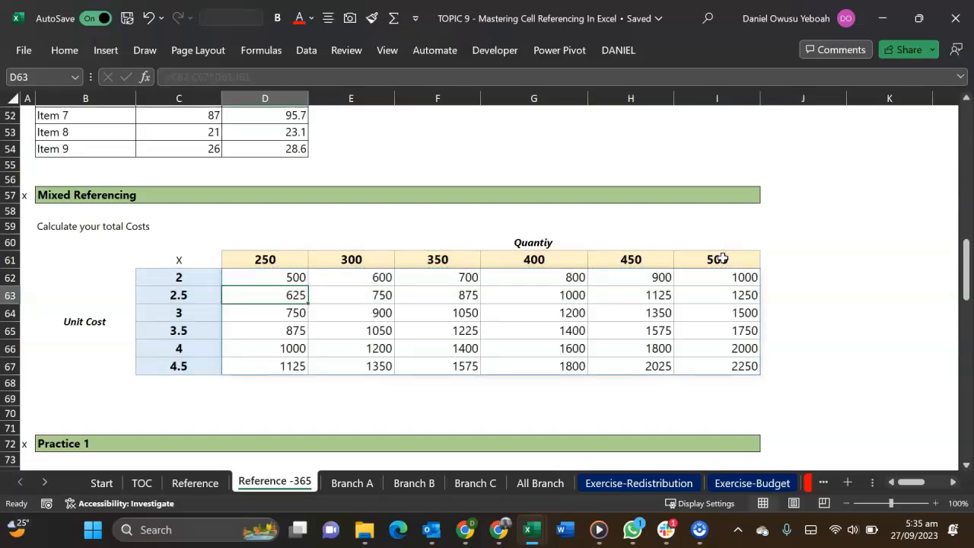
# Calculate all Sales Amount values in Practice 1 with the array formula =C78:C88*D78:D88 in E78
pyautogui.scroll(-6, 721, 259)
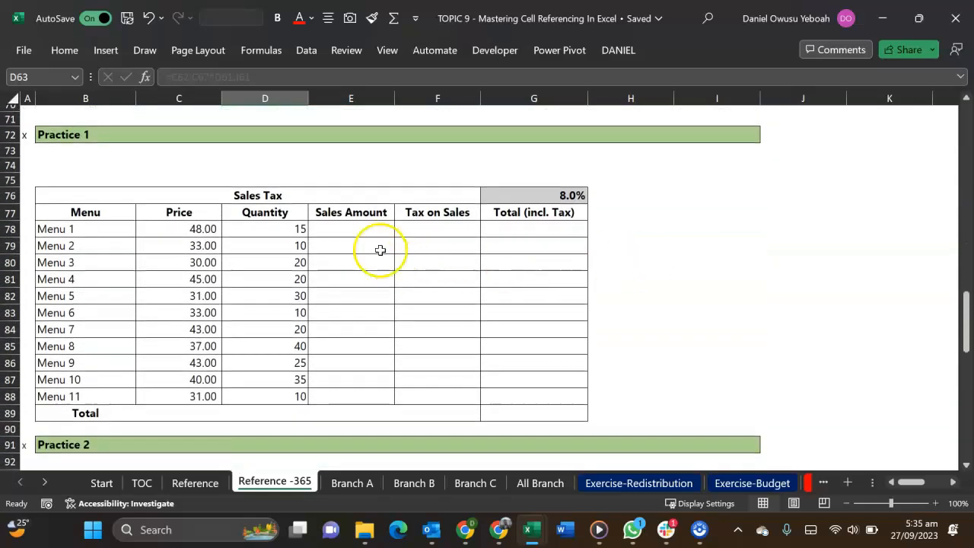
pyautogui.moveTo(358, 225); pyautogui.dragTo(350, 383)
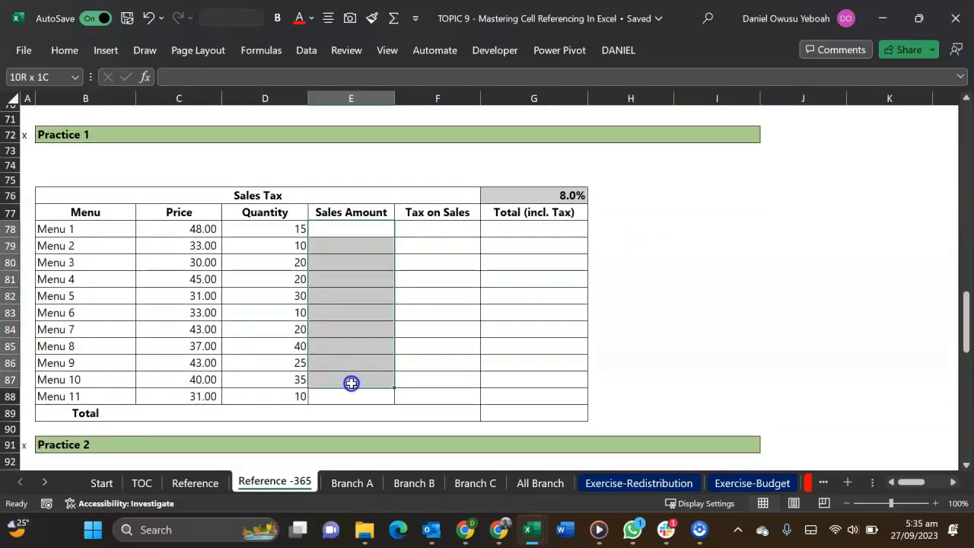
pyautogui.click(348, 229)
pyautogui.write('=')
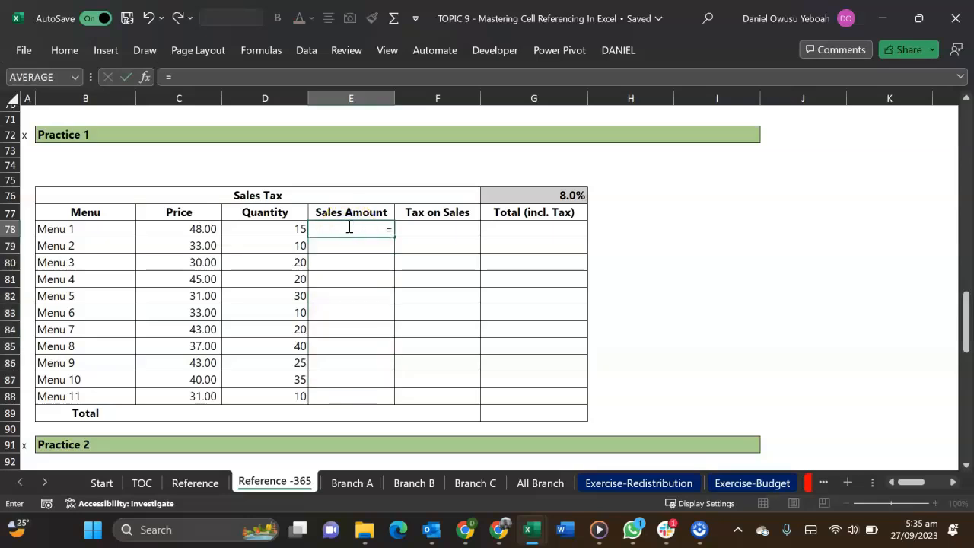
pyautogui.moveTo(211, 231); pyautogui.dragTo(210, 390)
pyautogui.write('*')
pyautogui.click(269, 228)
pyautogui.moveTo(269, 241); pyautogui.dragTo(264, 399)
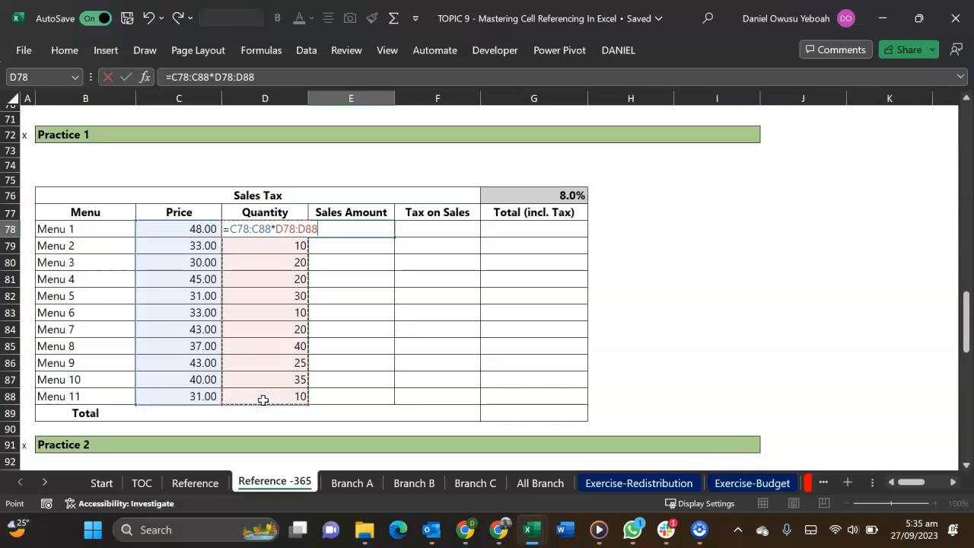
pyautogui.press('Return')
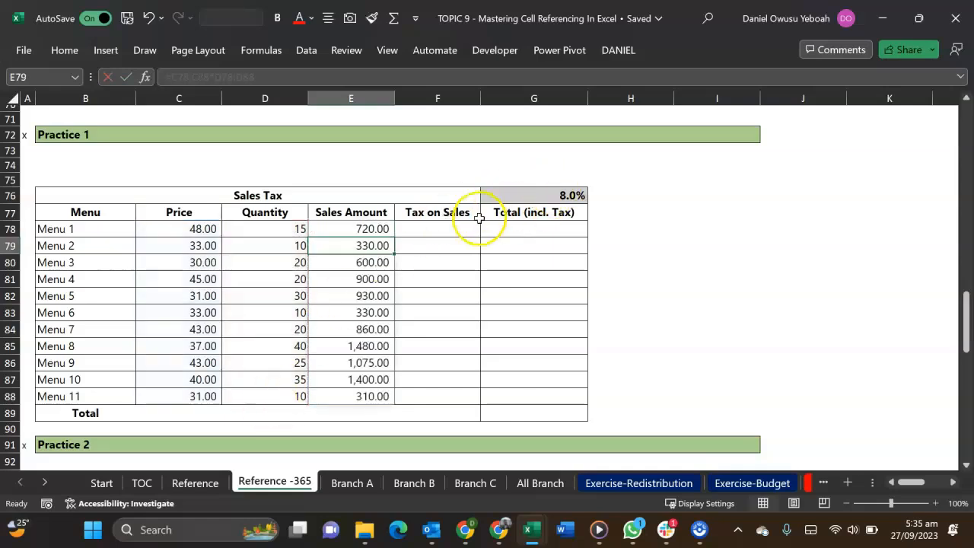
# Calculate the Tax on Sales column with the spill-range formula =E78#*G76 in F78
pyautogui.click(432, 234)
pyautogui.write('=')
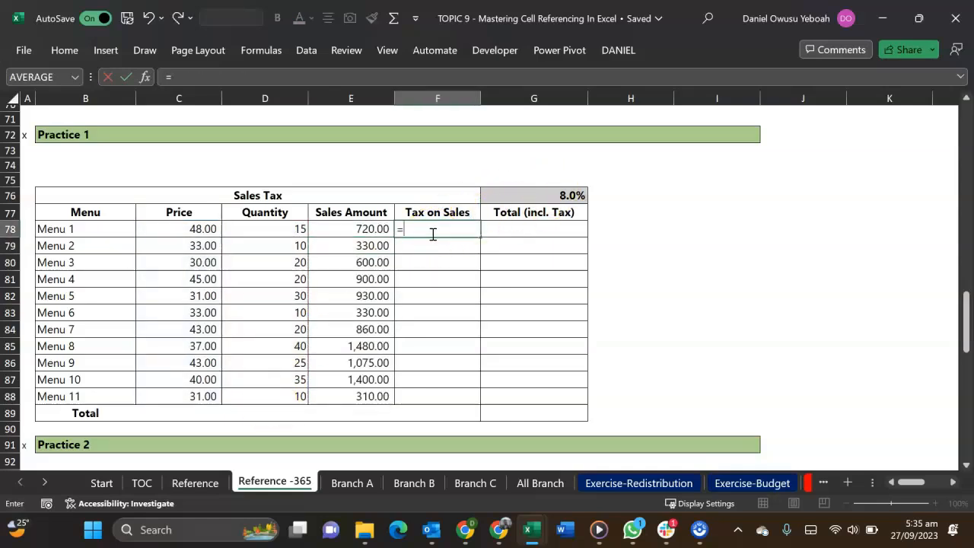
pyautogui.moveTo(358, 233); pyautogui.dragTo(379, 360)
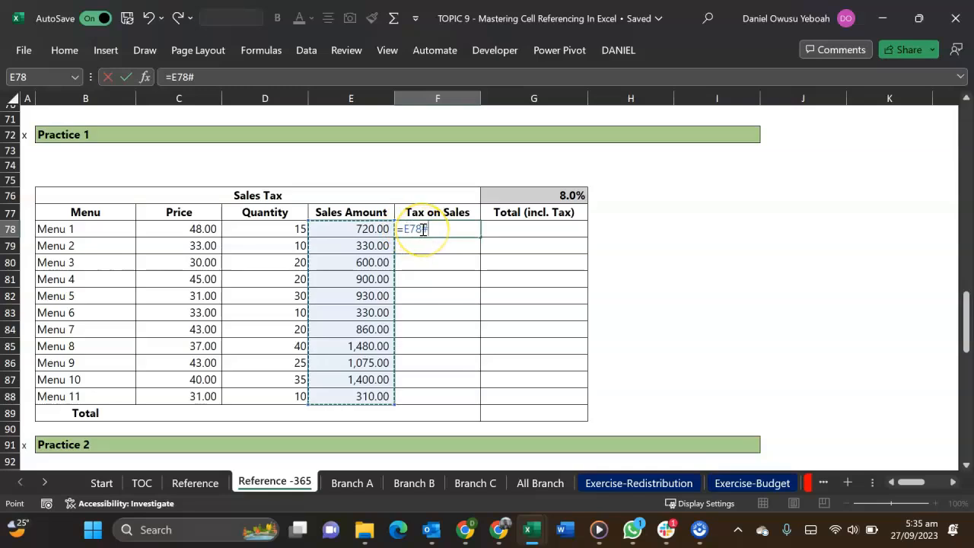
pyautogui.click(567, 194)
pyautogui.press('Return')
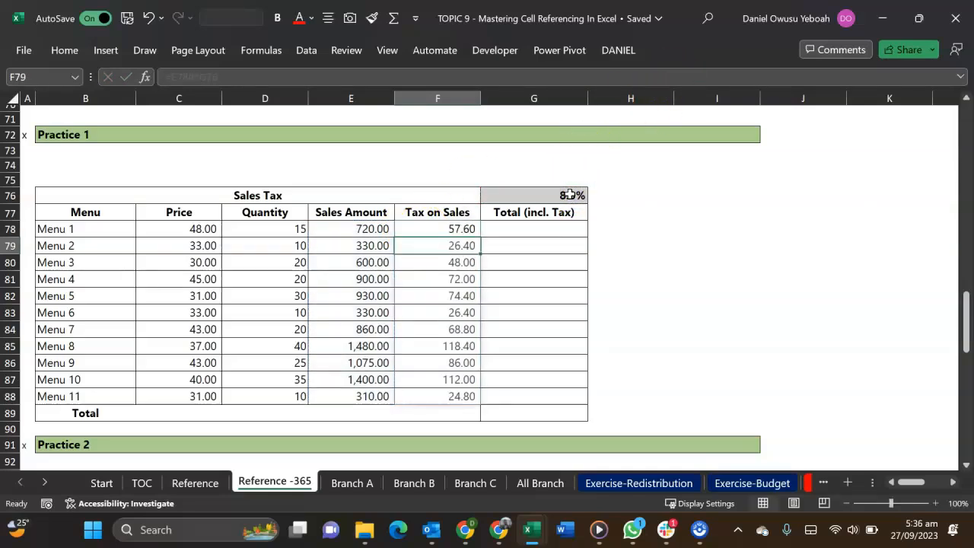
# AutoSum the range E78:G89 to fill the Total (incl. Tax) column and the Total row
pyautogui.click(522, 229)
pyautogui.moveTo(368, 233); pyautogui.dragTo(575, 414)
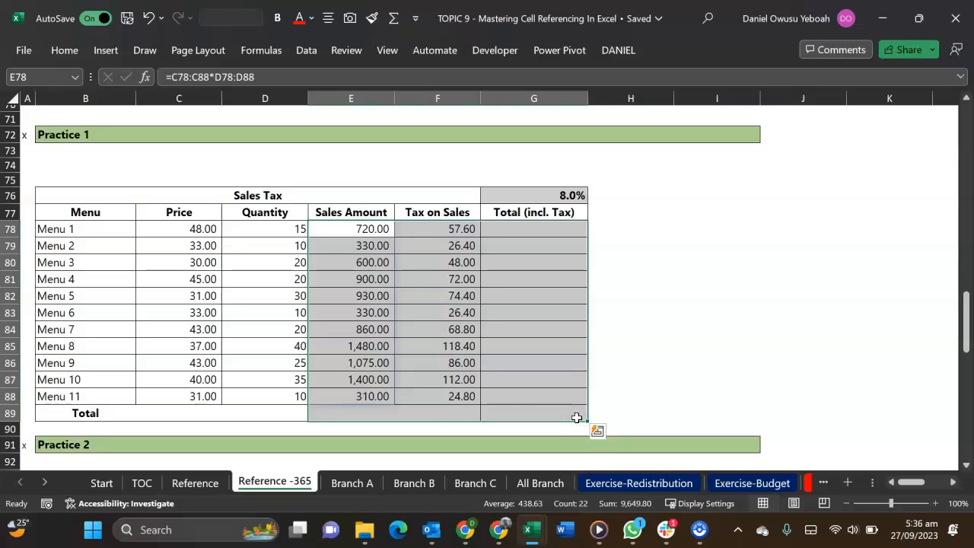
pyautogui.hotkey('alt', '=')
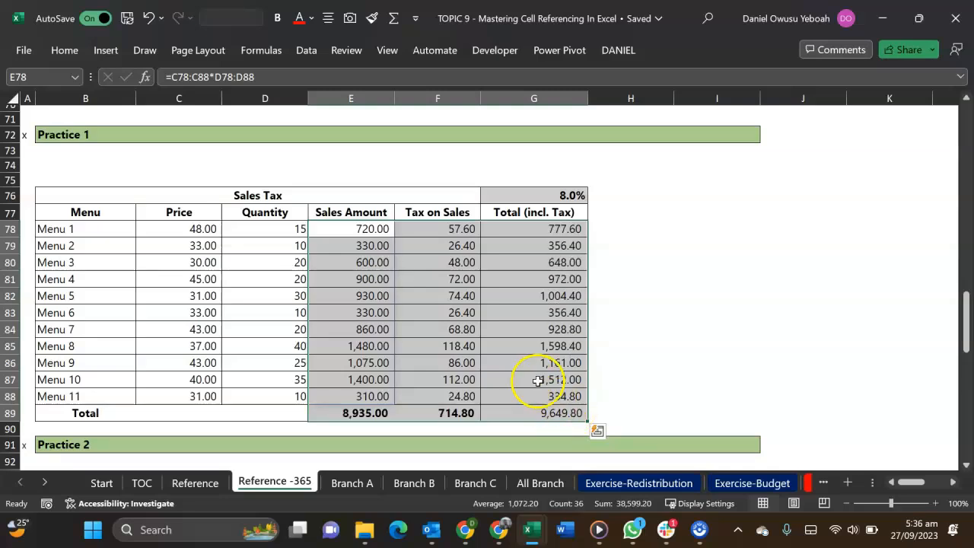
# Write the array formula =C104:C108+(C99+D102:H102) in D104 for the Ghana cedi amounts from Monday to Friday
pyautogui.scroll(-5, 543, 380)
pyautogui.scroll(-3, 534, 373)
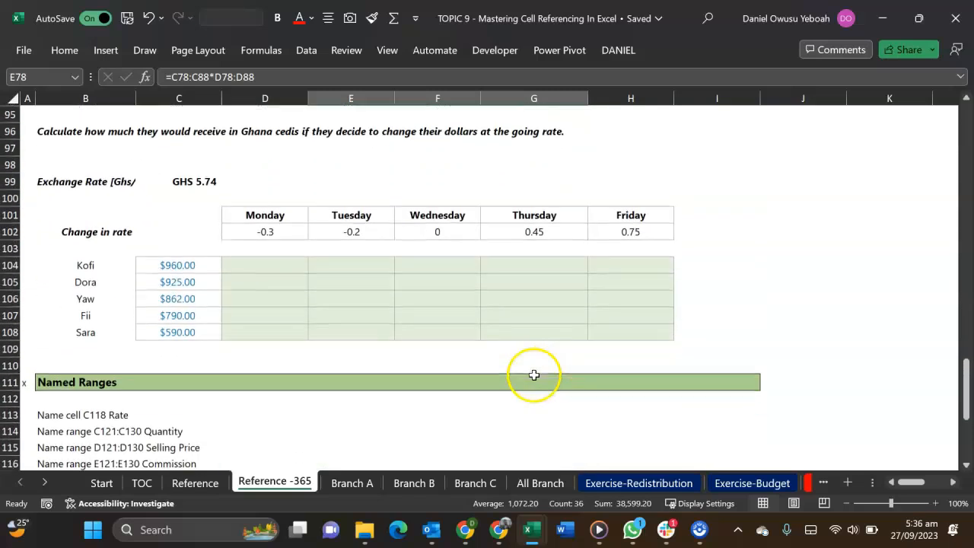
pyautogui.click(232, 260)
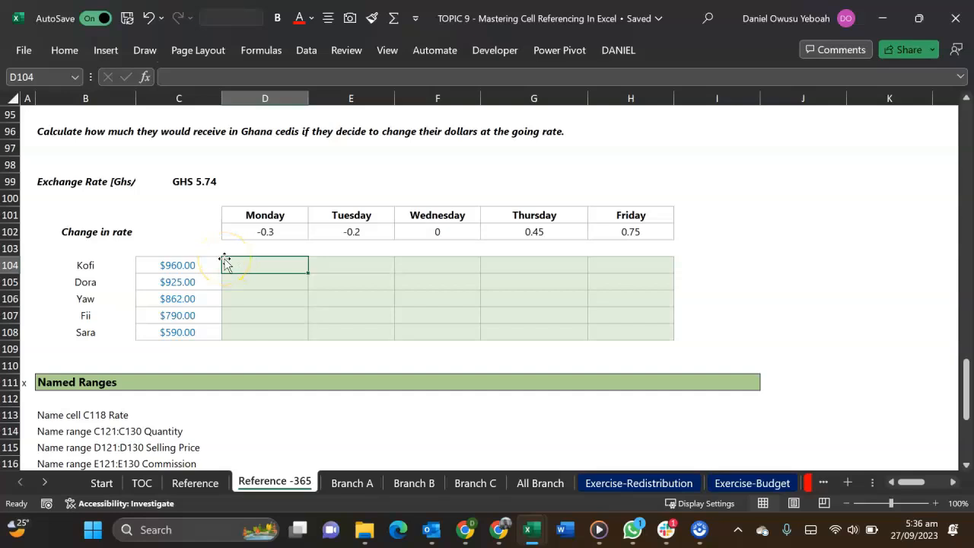
pyautogui.write('=')
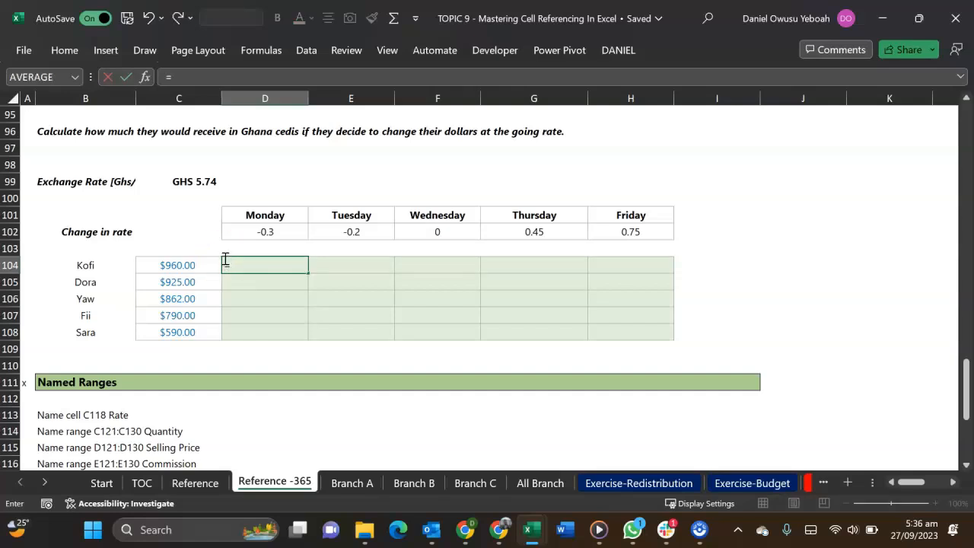
pyautogui.moveTo(170, 266); pyautogui.dragTo(168, 322)
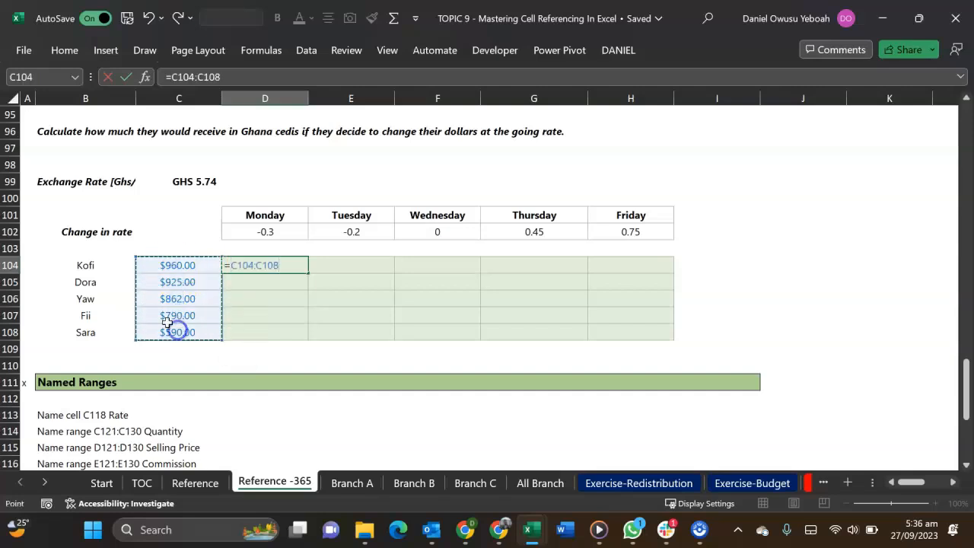
pyautogui.write('+(')
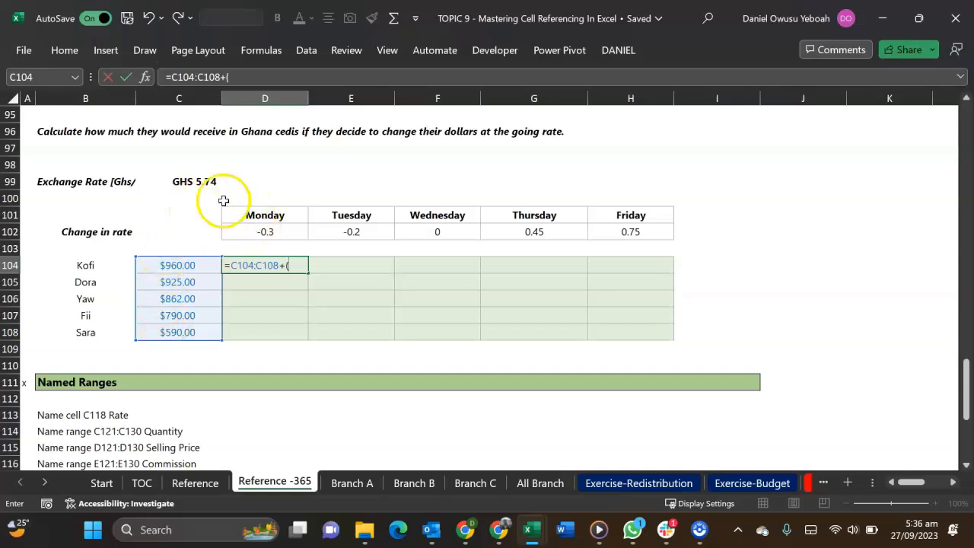
pyautogui.click(197, 181)
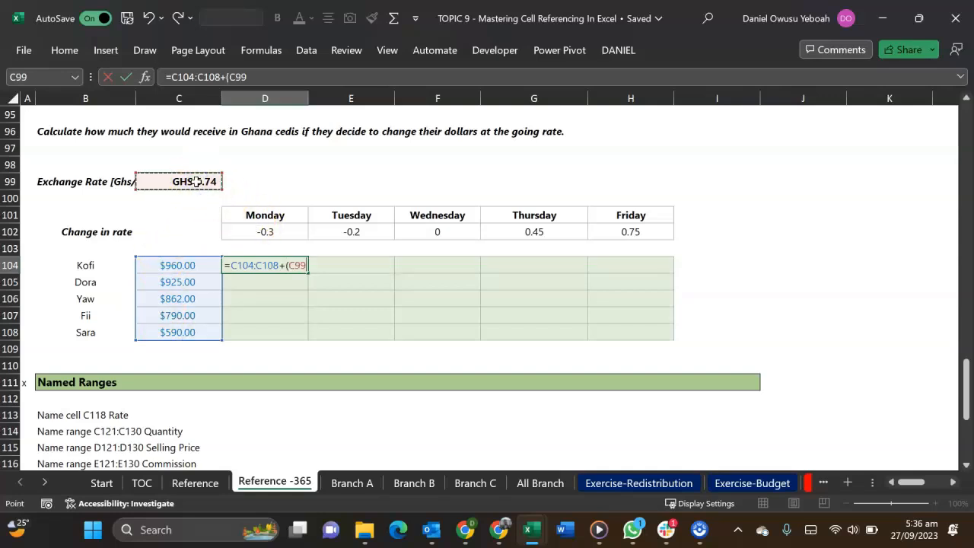
pyautogui.write('+')
pyautogui.moveTo(285, 230); pyautogui.dragTo(622, 233)
pyautogui.write(')')
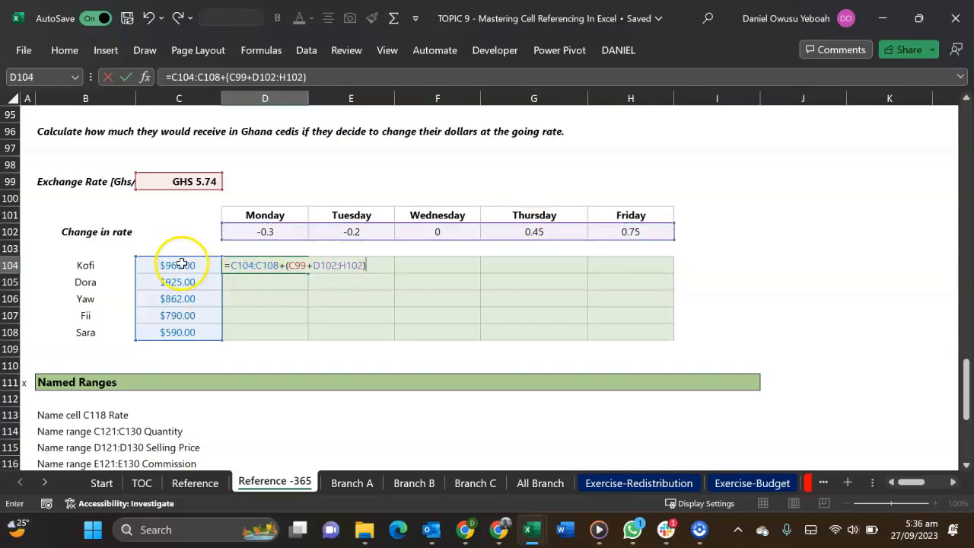
# Change the plus before the bracket in D104 to multiplication, giving =C104:C108*(C99+D102:H102), and commit the formula
pyautogui.click(284, 266)
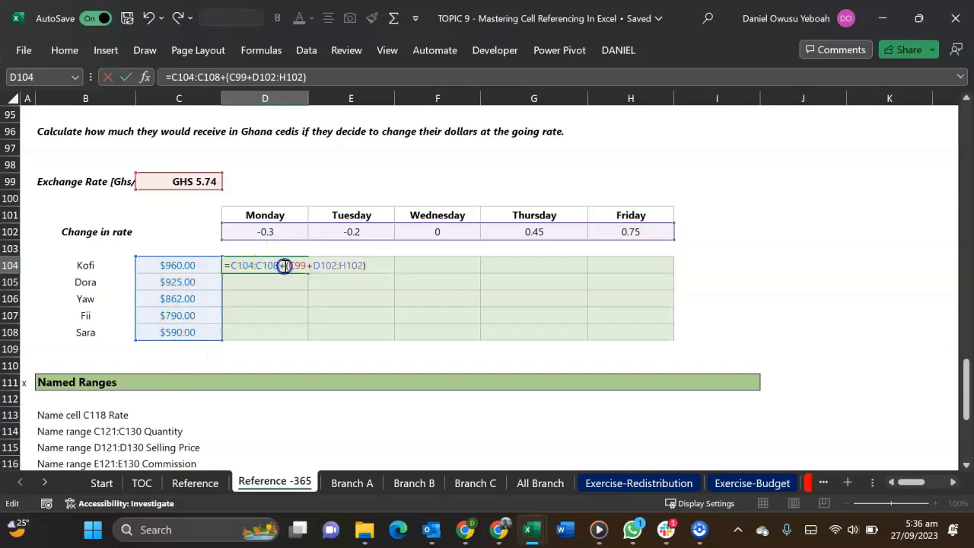
pyautogui.press('BackSpace')
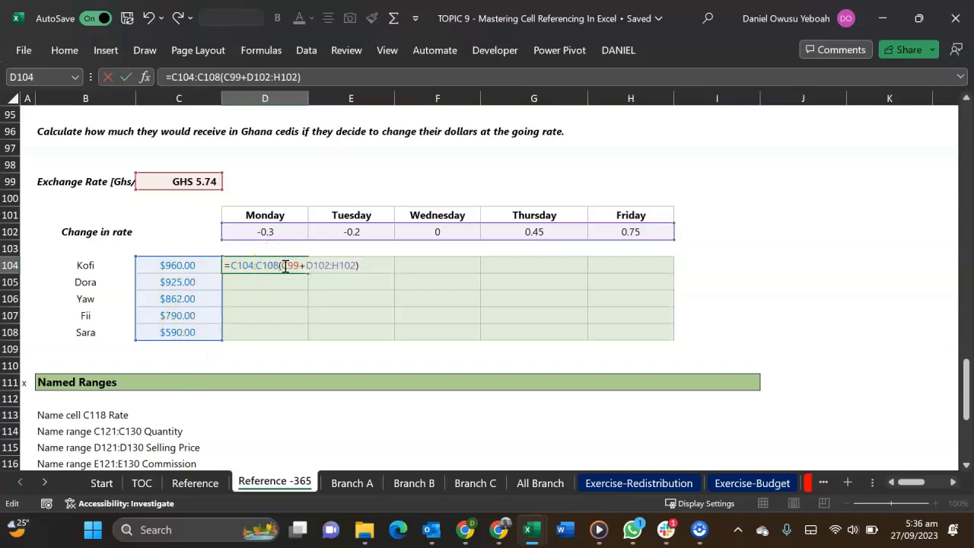
pyautogui.write('*')
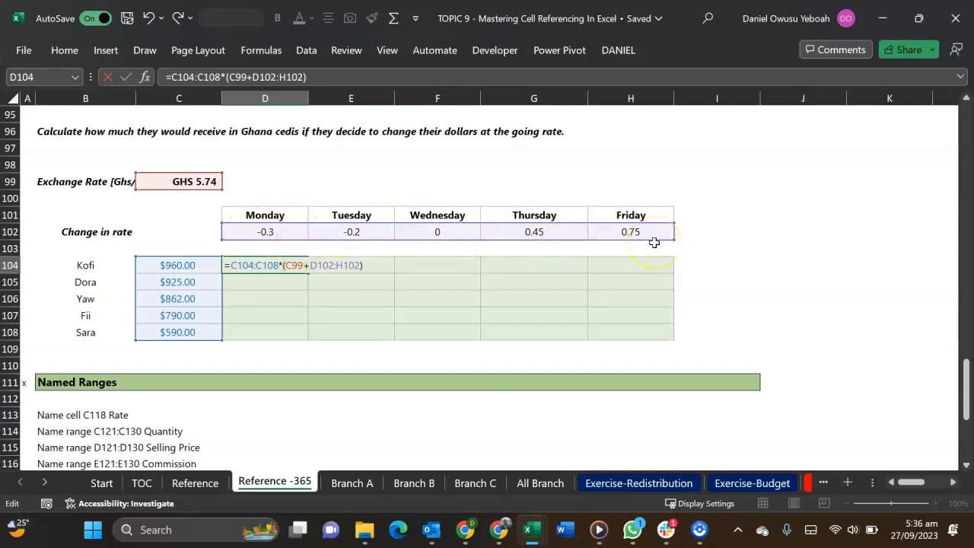
pyautogui.press('Return')
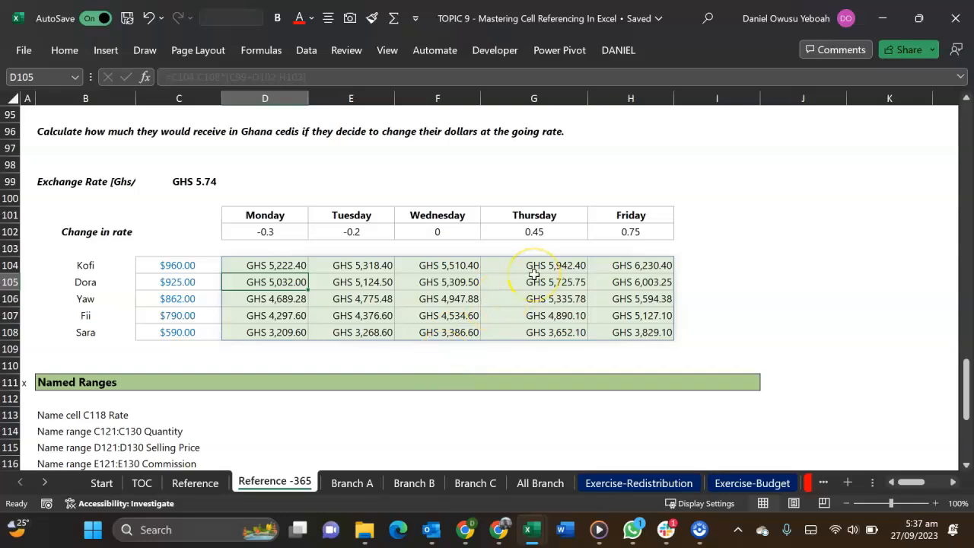
# In the Named Ranges section, examine how cell E113 gets its address from column E and row 113
pyautogui.scroll(-2, 532, 280)
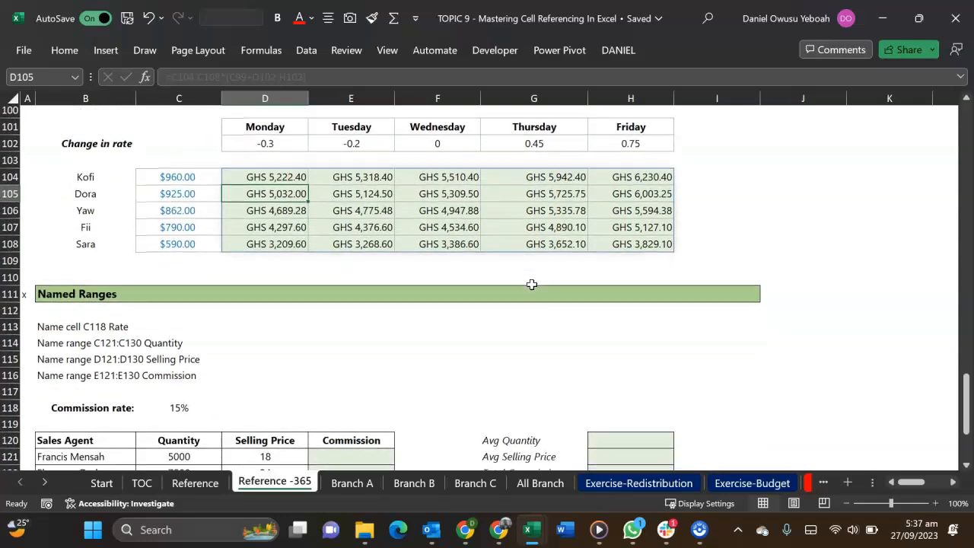
pyautogui.scroll(-1, 531, 284)
pyautogui.scroll(-3, 531, 284)
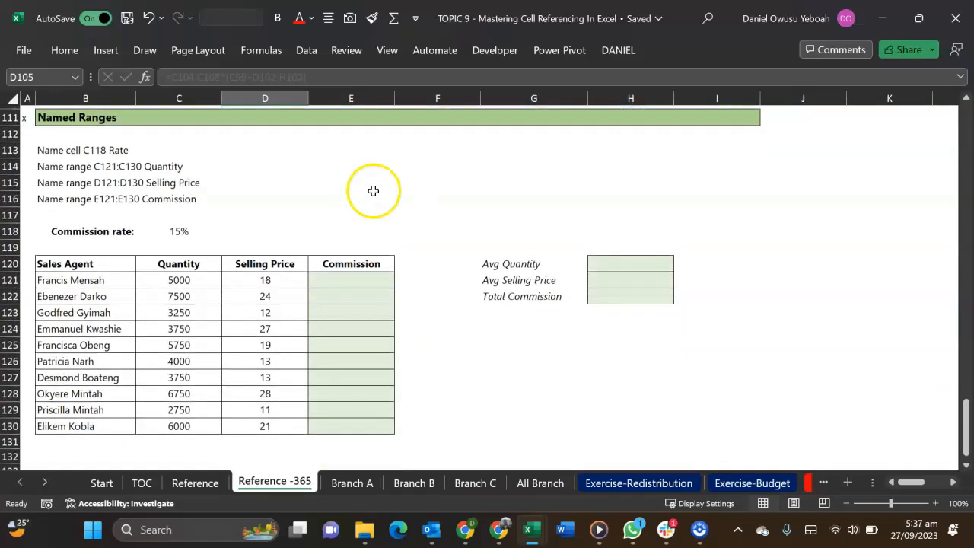
pyautogui.click(370, 152)
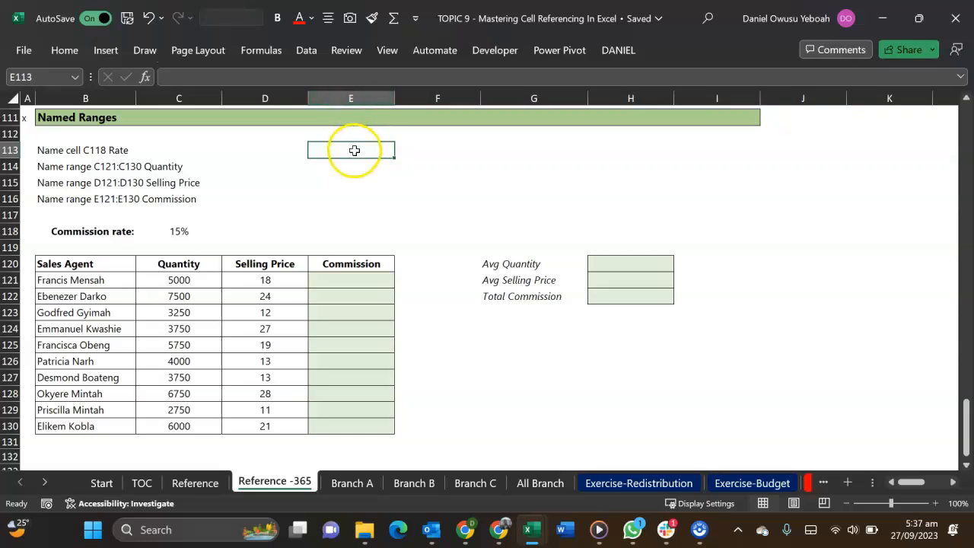
pyautogui.click(349, 97)
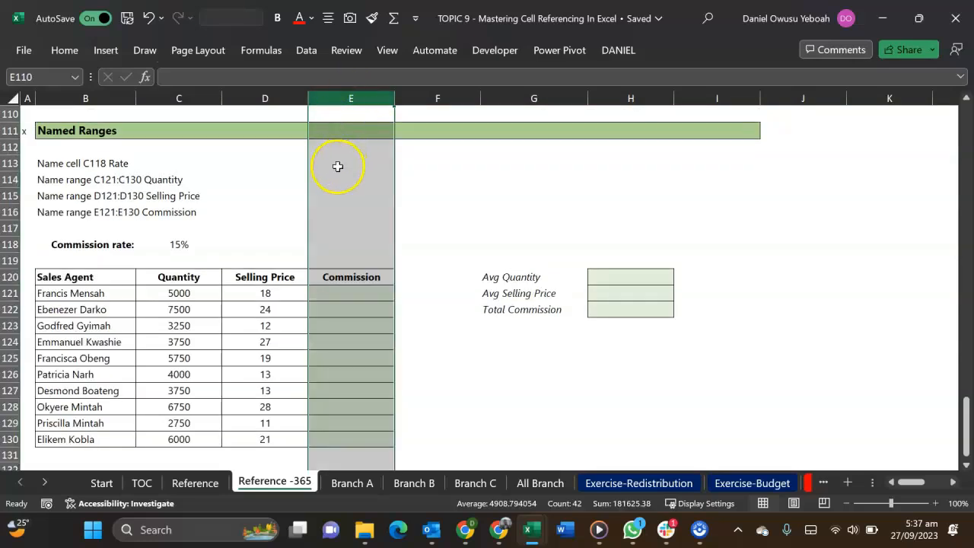
pyautogui.keyDown('ctrl'); pyautogui.click(10, 163); pyautogui.keyUp('ctrl')
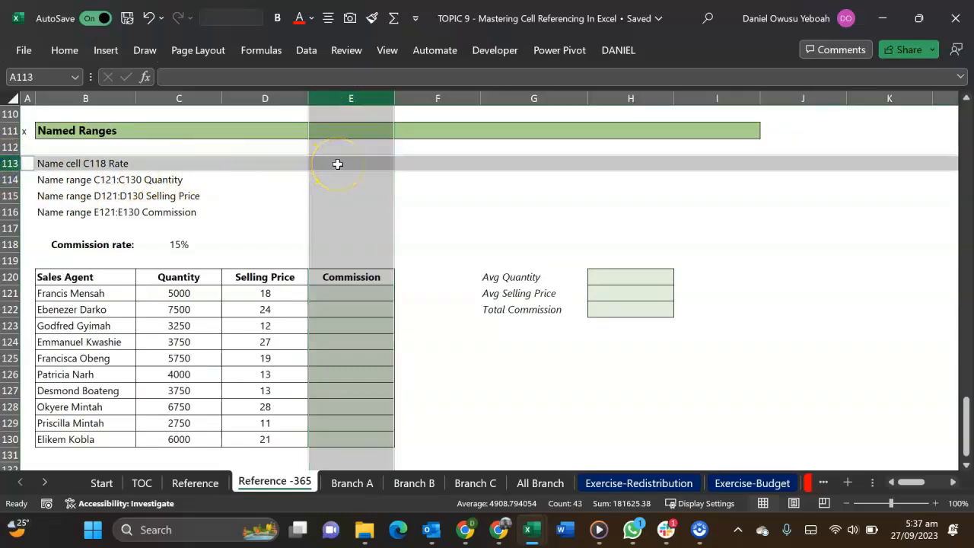
pyautogui.click(338, 164)
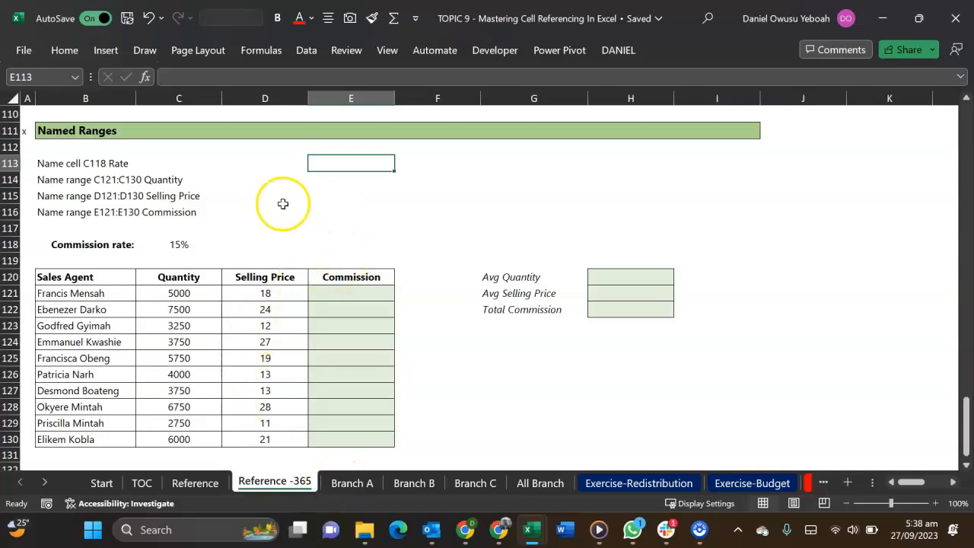
# Name the commission rate cell C118 com.rate
pyautogui.click(179, 245)
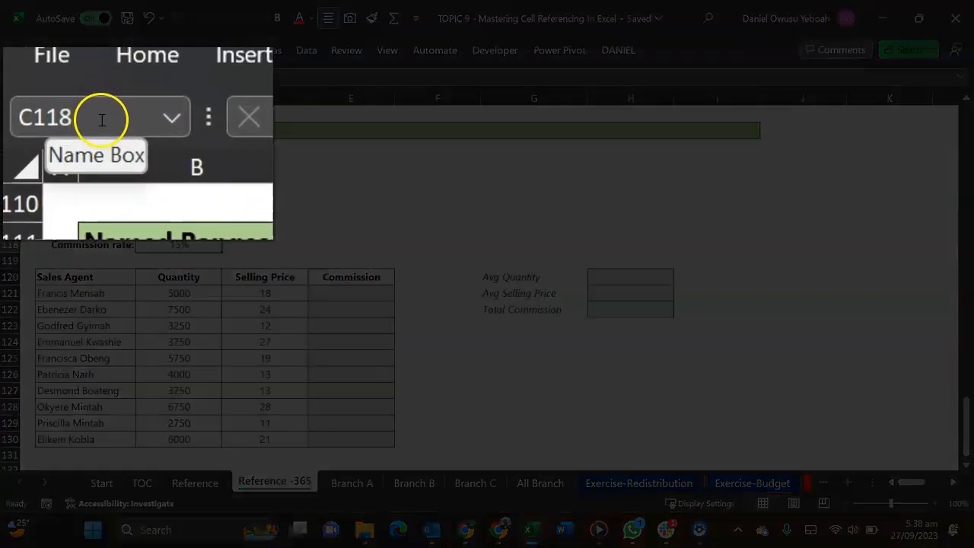
pyautogui.click(102, 119)
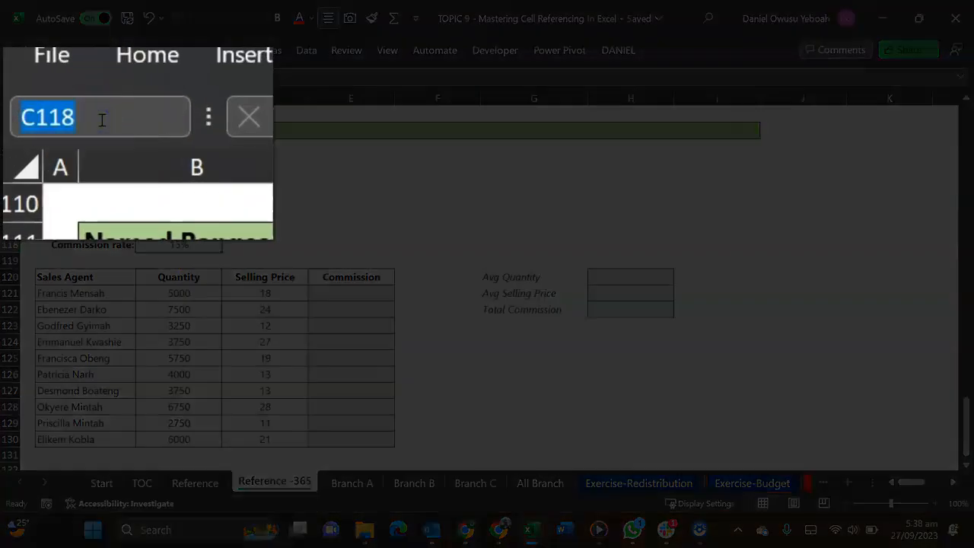
pyautogui.write('com.rate')
pyautogui.press('Return')
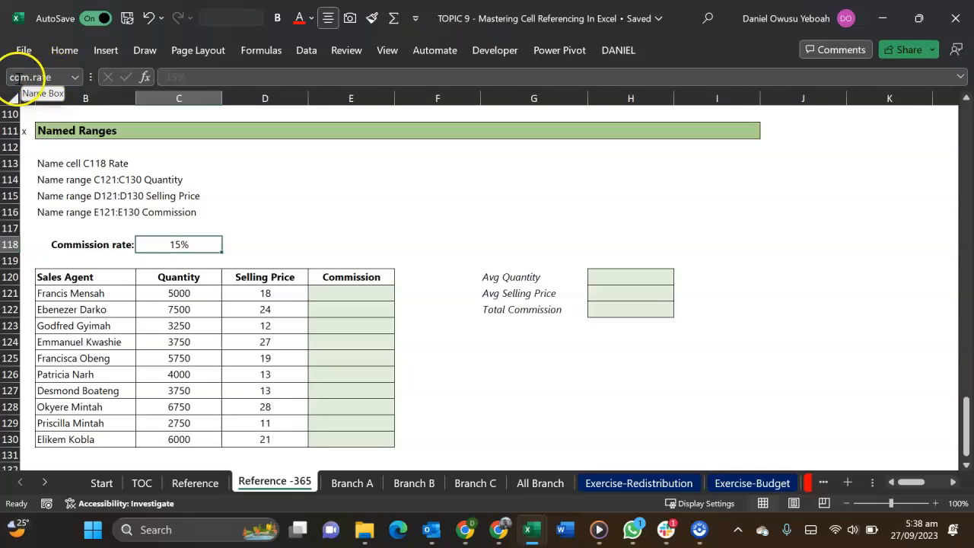
# Enter the formula =com.rate in E113 to call up the named commission rate cell
pyautogui.click(370, 166)
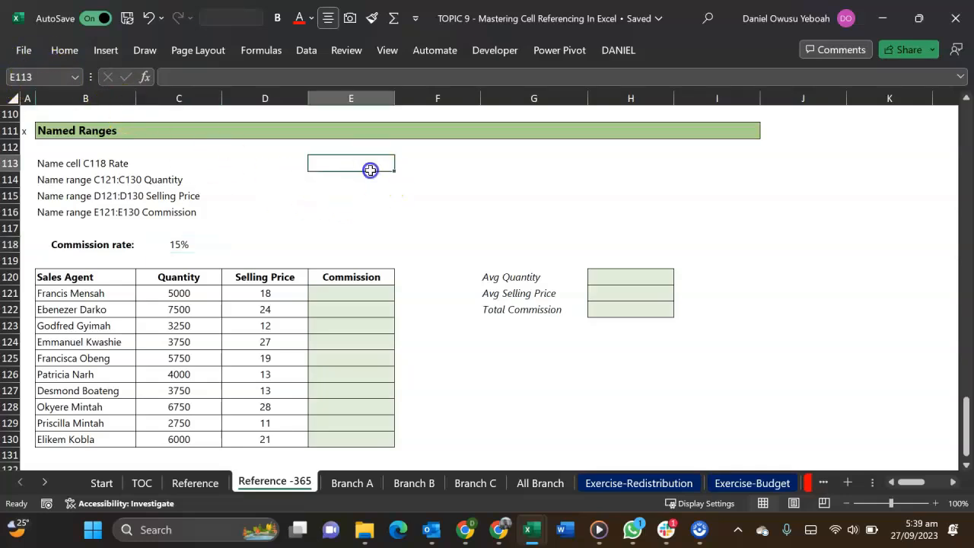
pyautogui.write('=co')
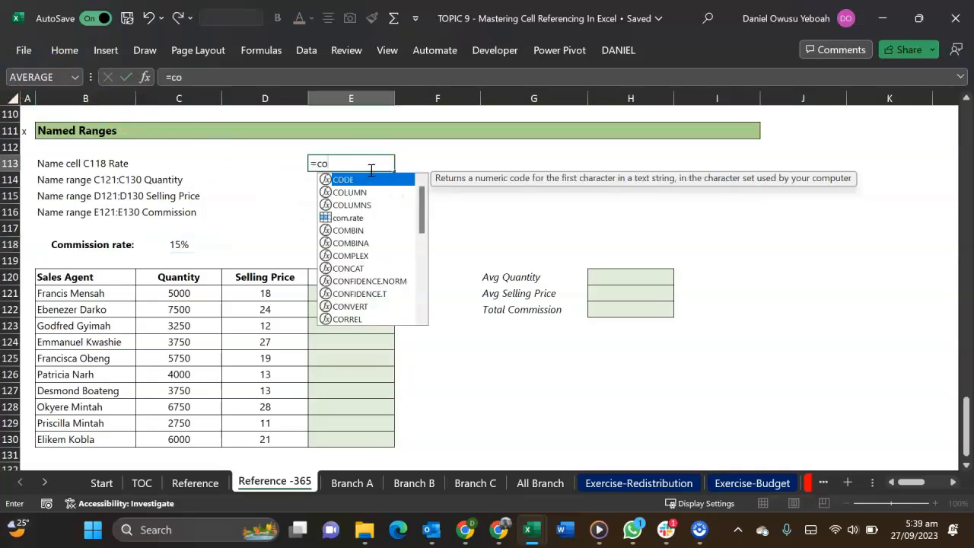
pyautogui.write('m.rat')
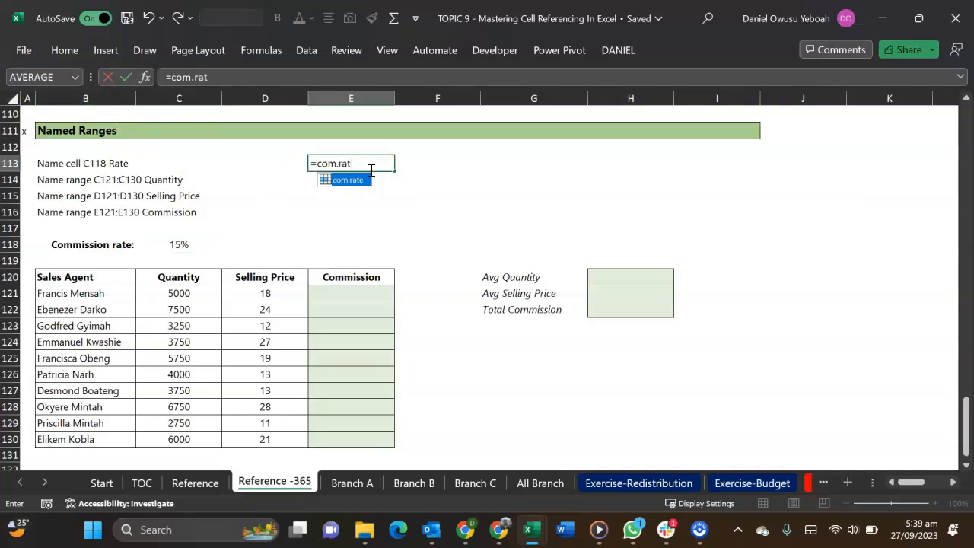
pyautogui.press('Tab')
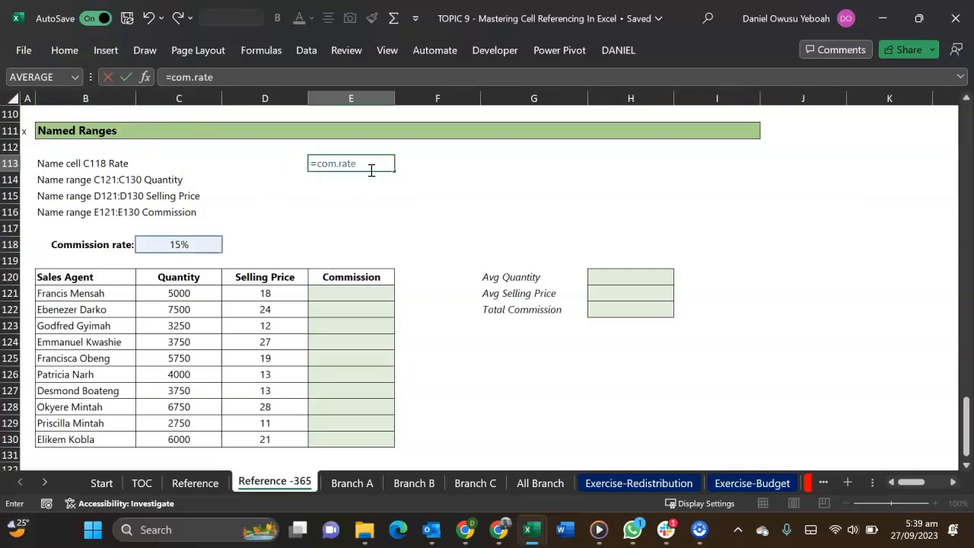
pyautogui.press('Return')
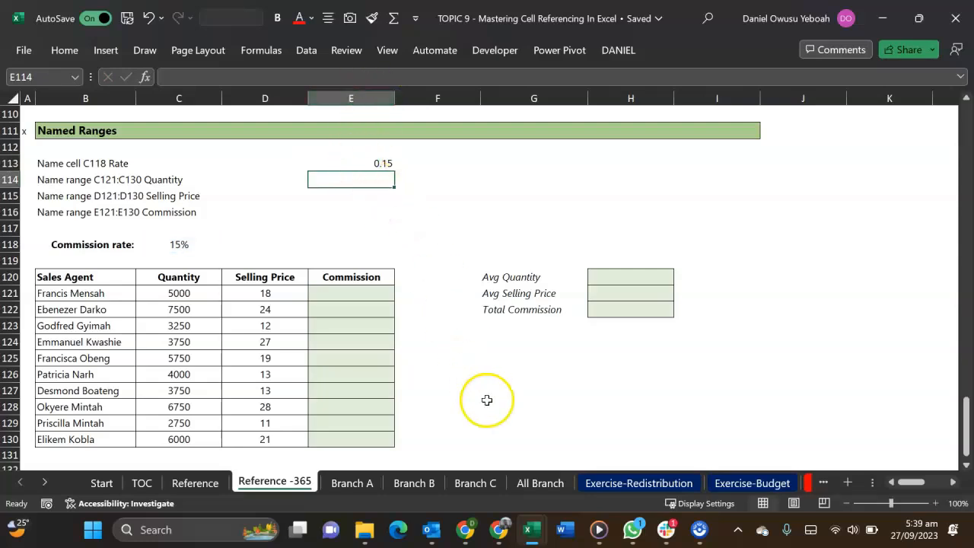
# On the Branch C sheet, enter the test formula =C14*com.rate in E14
pyautogui.click(496, 485)
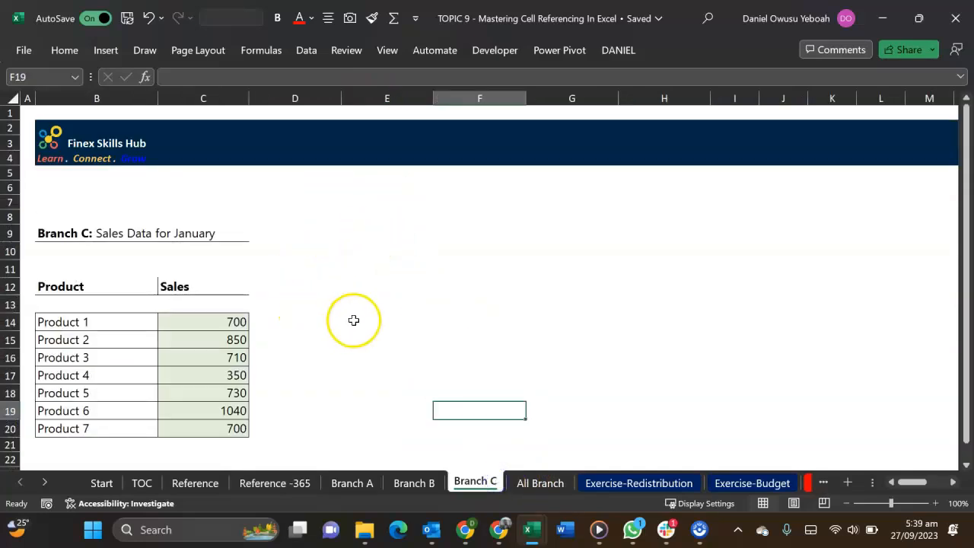
pyautogui.click(354, 320)
pyautogui.write('=')
pyautogui.press('Left')
pyautogui.press('Left')
pyautogui.press('Left')
pyautogui.press('Right')
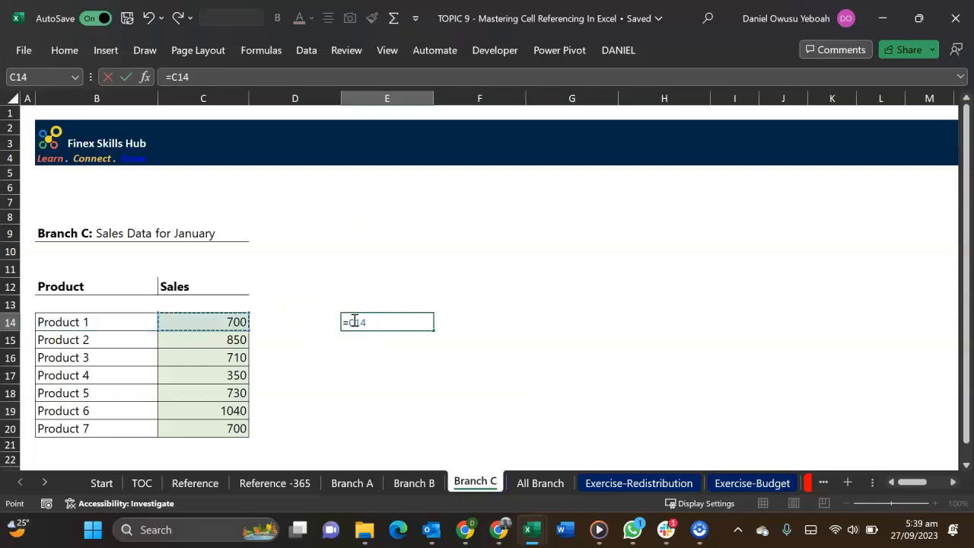
pyautogui.write('*com')
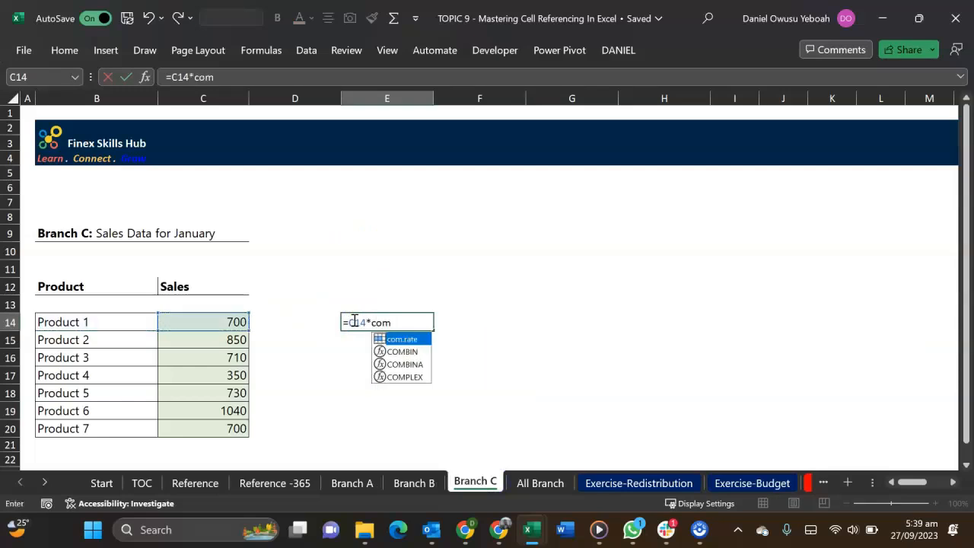
pyautogui.press('Tab')
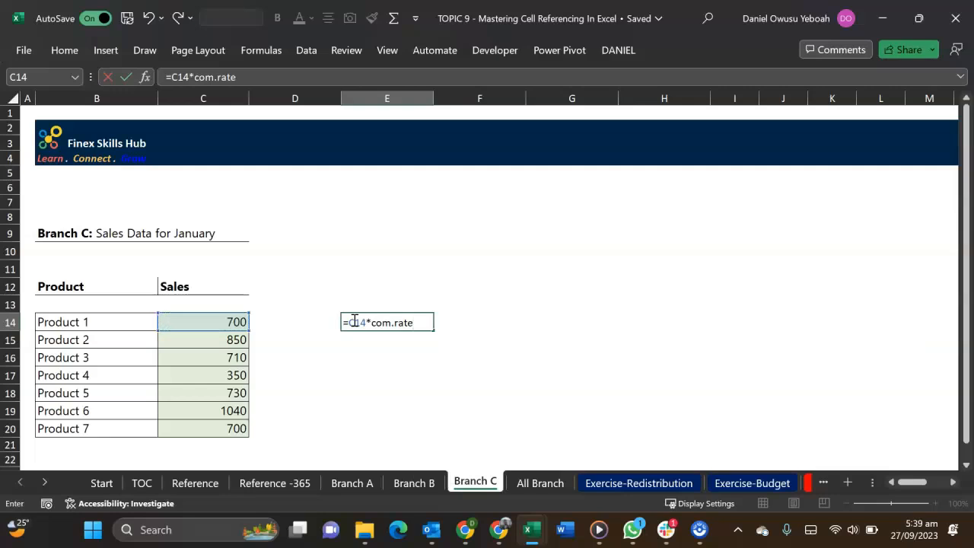
pyautogui.press('Return')
# Clear the test formula from E14 on Branch C and return to the Reference -365 sheet
pyautogui.click(356, 320)
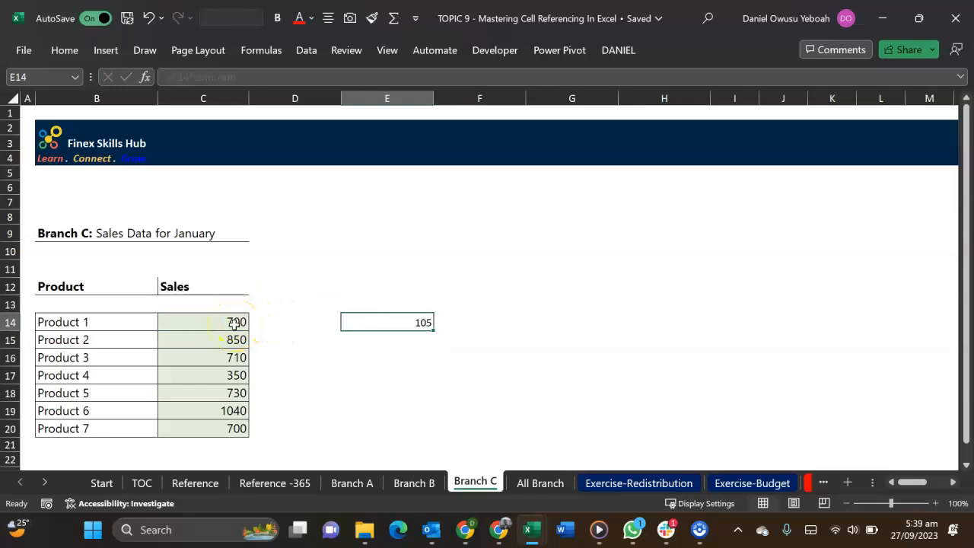
pyautogui.press('Delete')
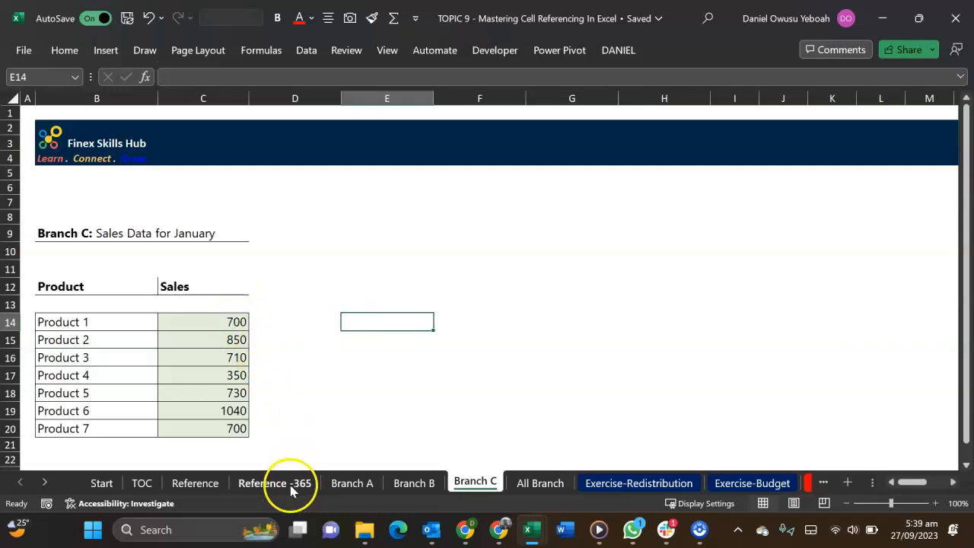
pyautogui.click(248, 491)
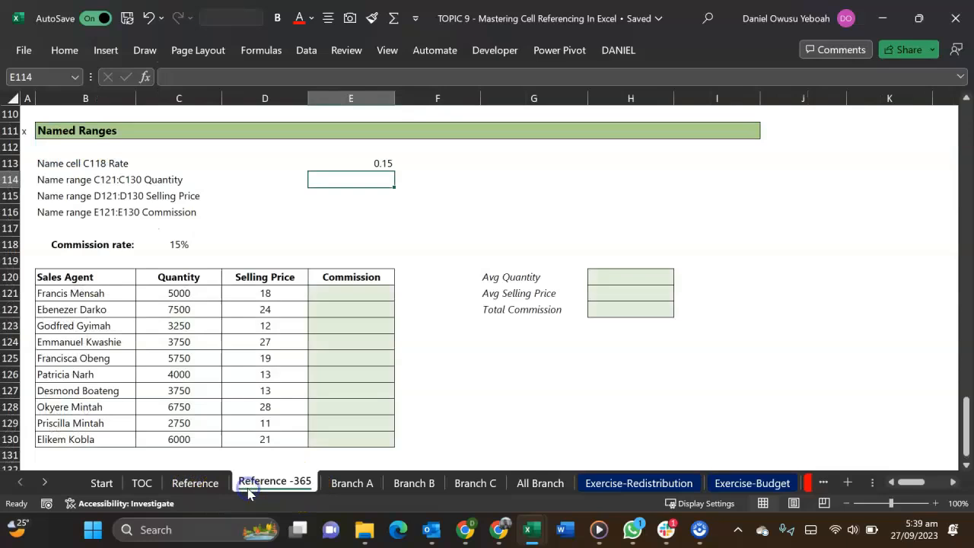
# Enter the commission formula =(C121*D121)*com.rate in E121 for the first sales agent
pyautogui.click(186, 244)
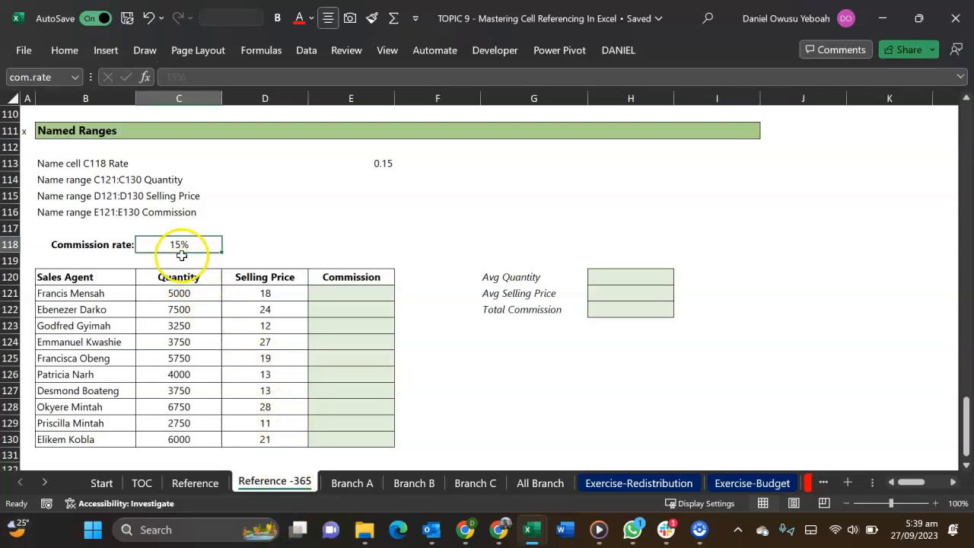
pyautogui.click(324, 295)
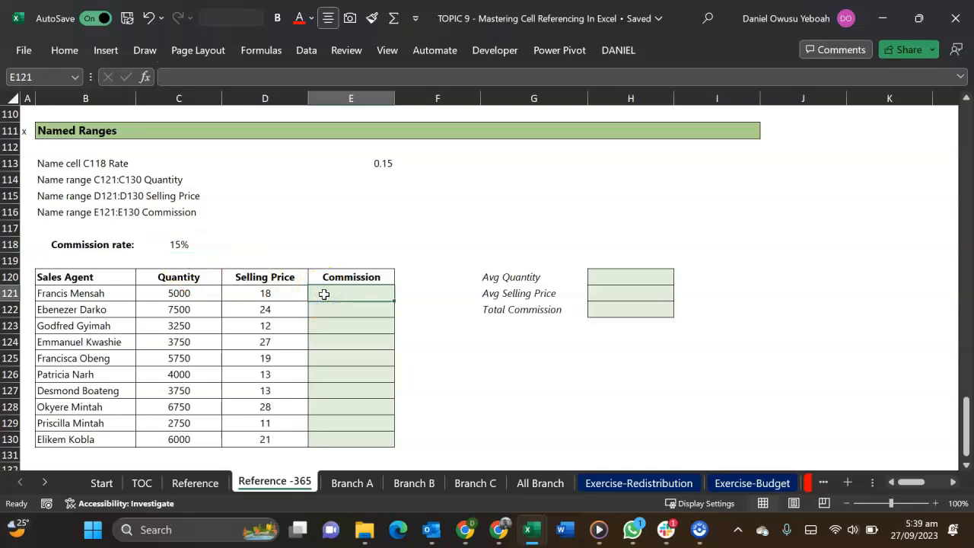
pyautogui.write('=')
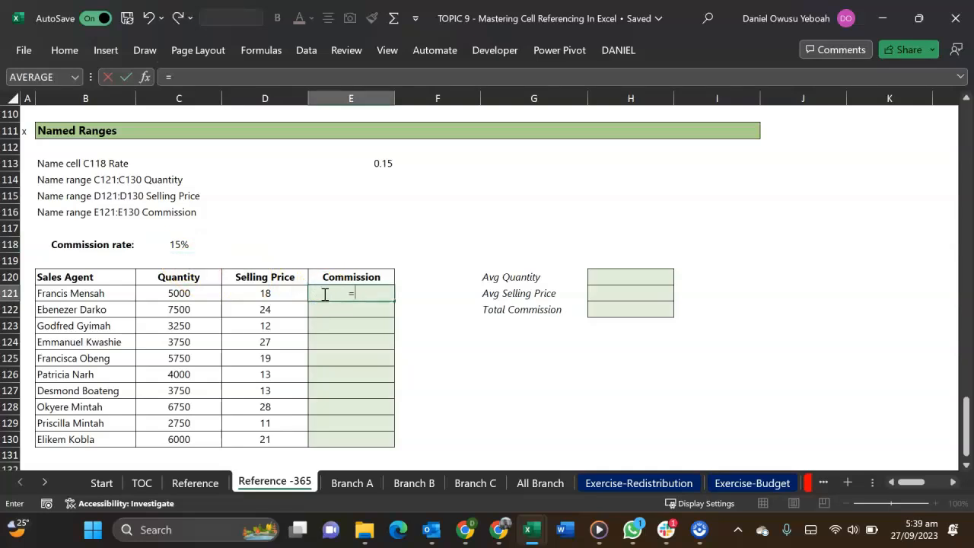
pyautogui.write('(')
pyautogui.click(188, 298)
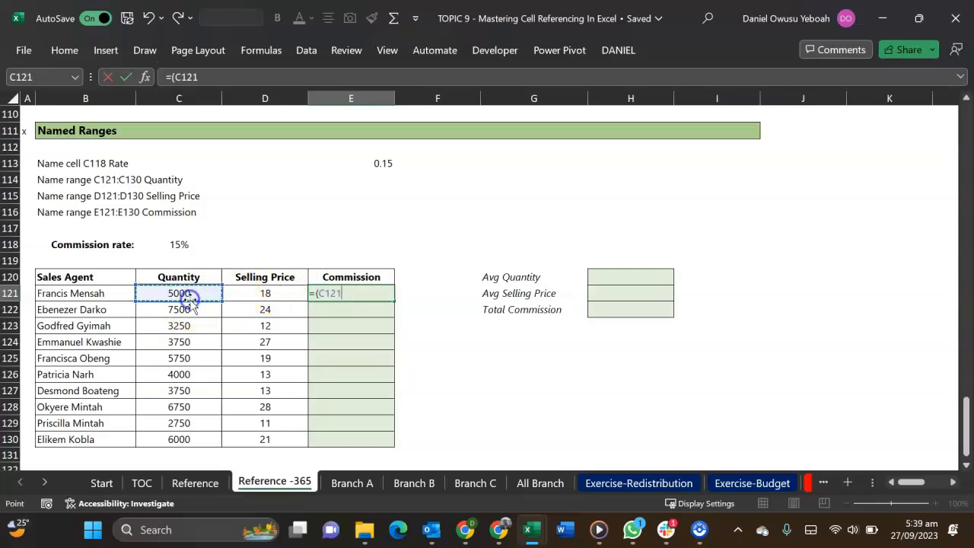
pyautogui.write('*')
pyautogui.click(265, 293)
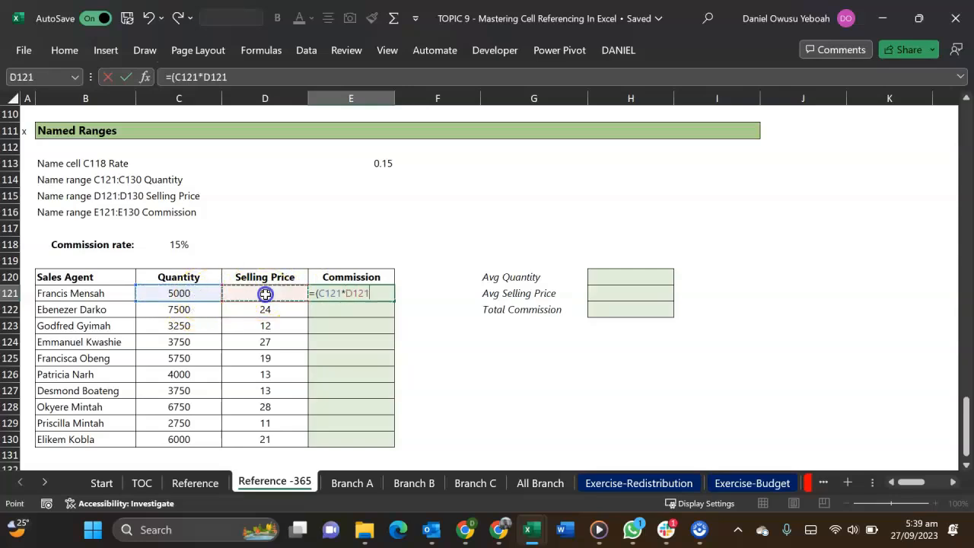
pyautogui.write(')*')
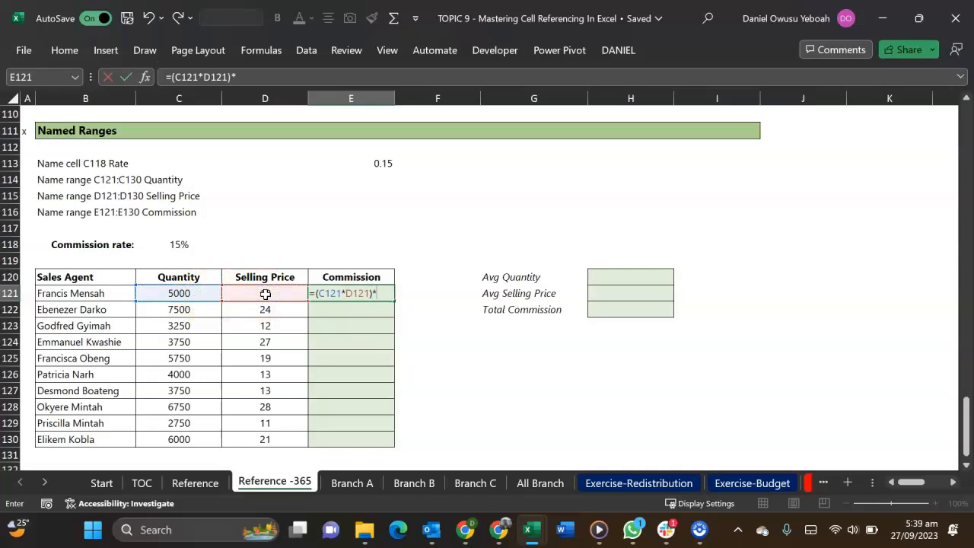
pyautogui.write('com')
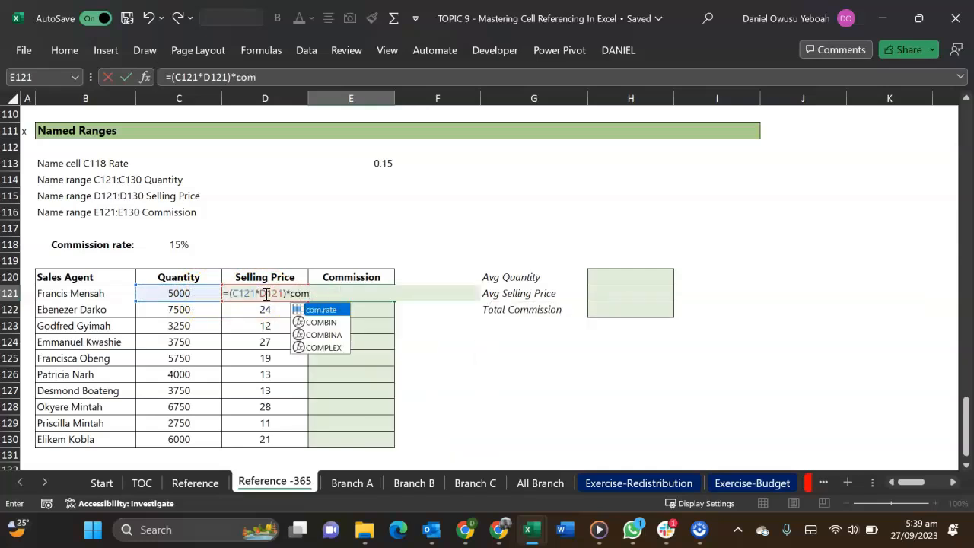
pyautogui.press('Tab')
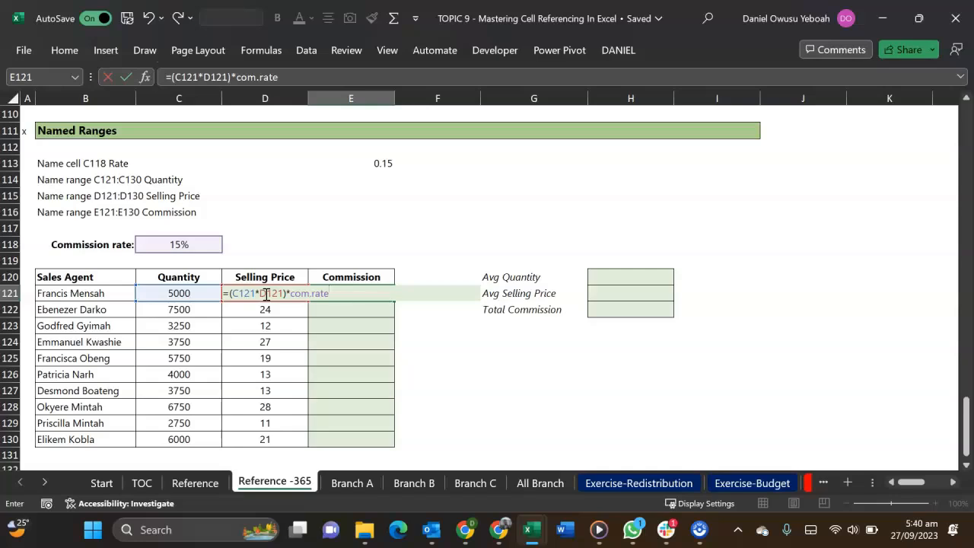
pyautogui.press('Return')
# Fill the commission formula from E121 down to E130 and check the copied formulas in E122, E123 and E124
pyautogui.click(316, 293)
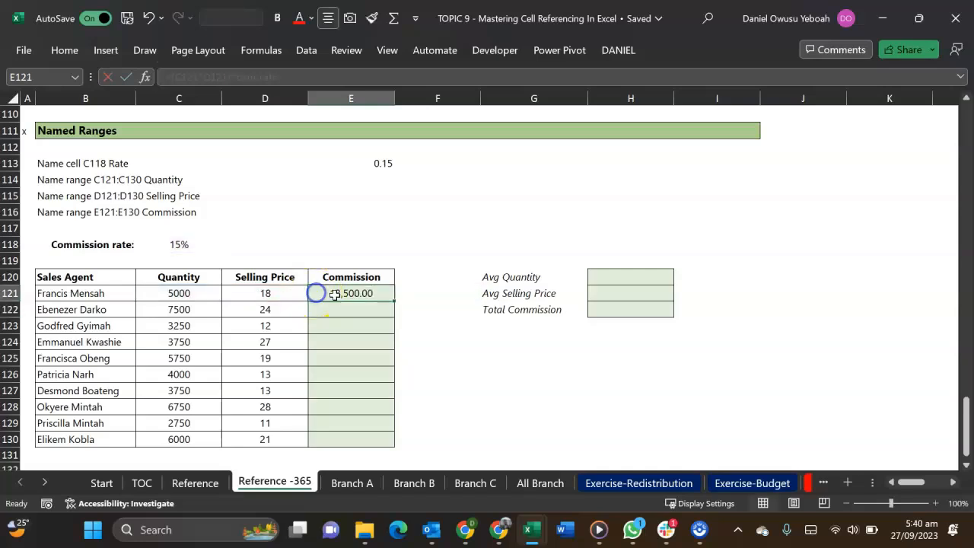
pyautogui.moveTo(393, 301); pyautogui.dragTo(401, 448)
pyautogui.doubleClick(340, 310)
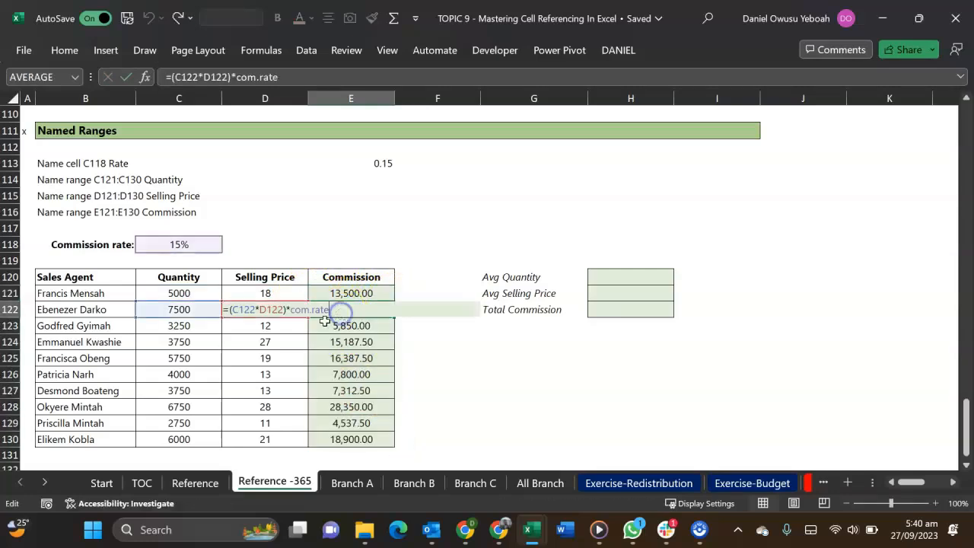
pyautogui.press('Escape')
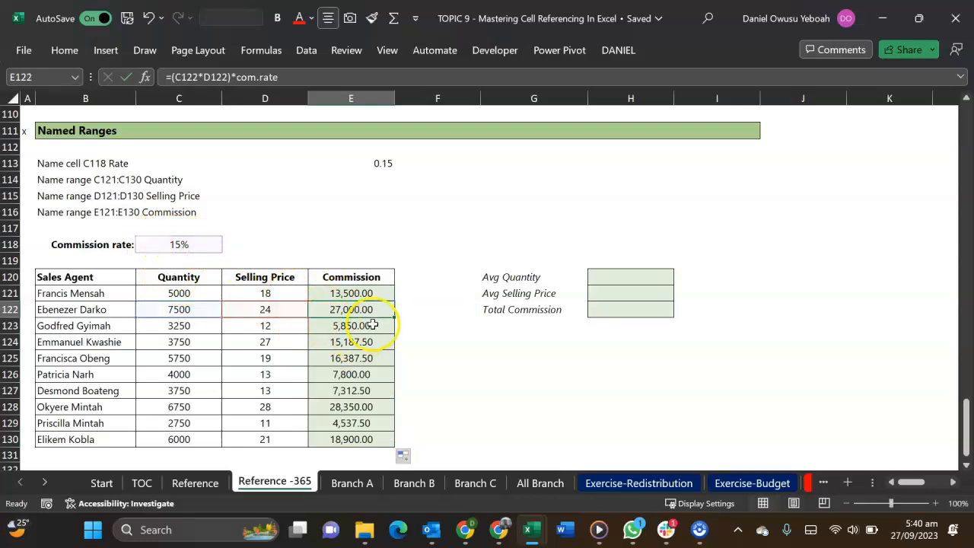
pyautogui.doubleClick(373, 325)
pyautogui.press('Escape')
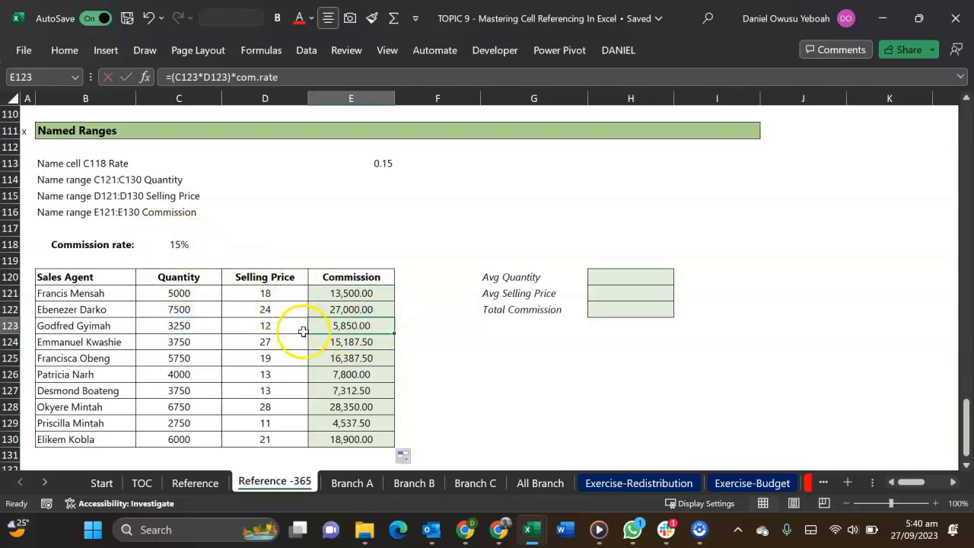
pyautogui.doubleClick(342, 342)
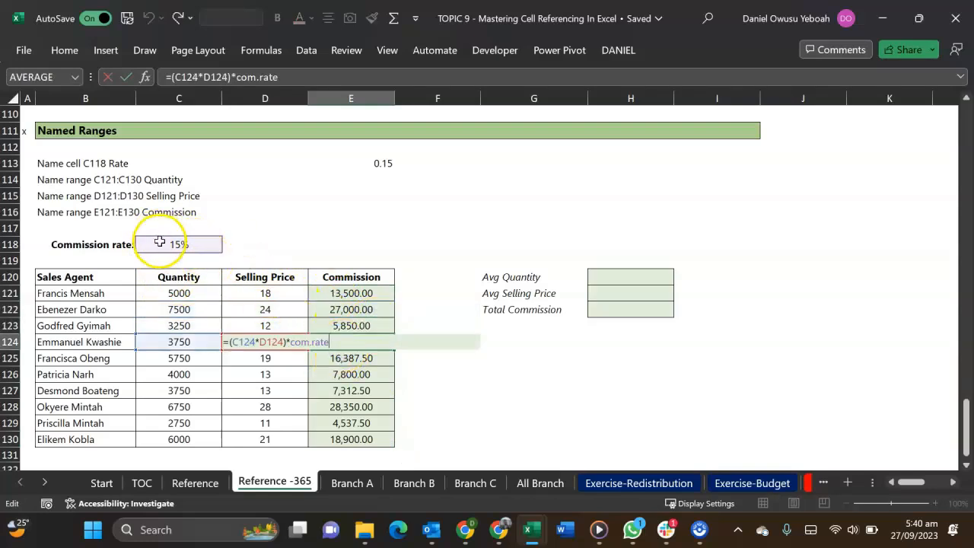
pyautogui.press('Escape')
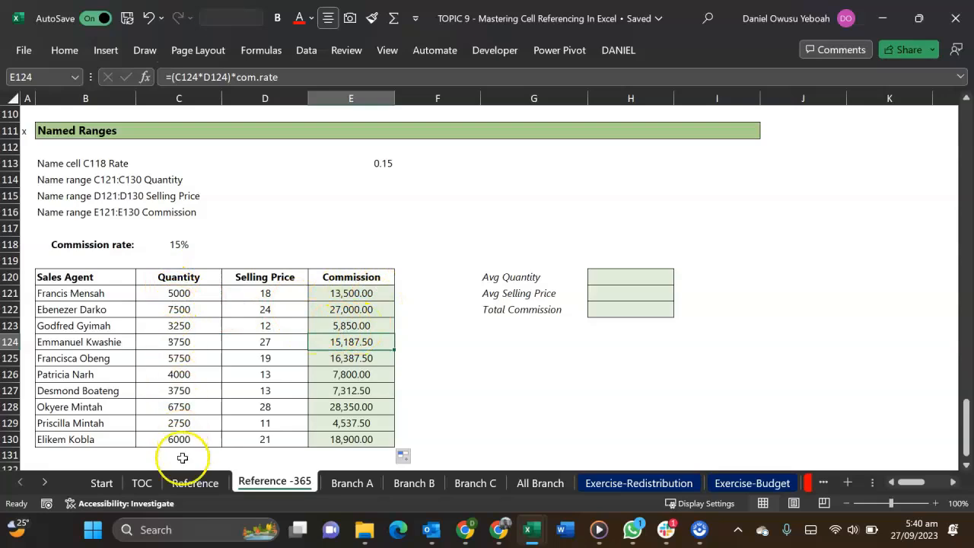
# Name the Quantity column range C121:C130 quantity
pyautogui.click(630, 276)
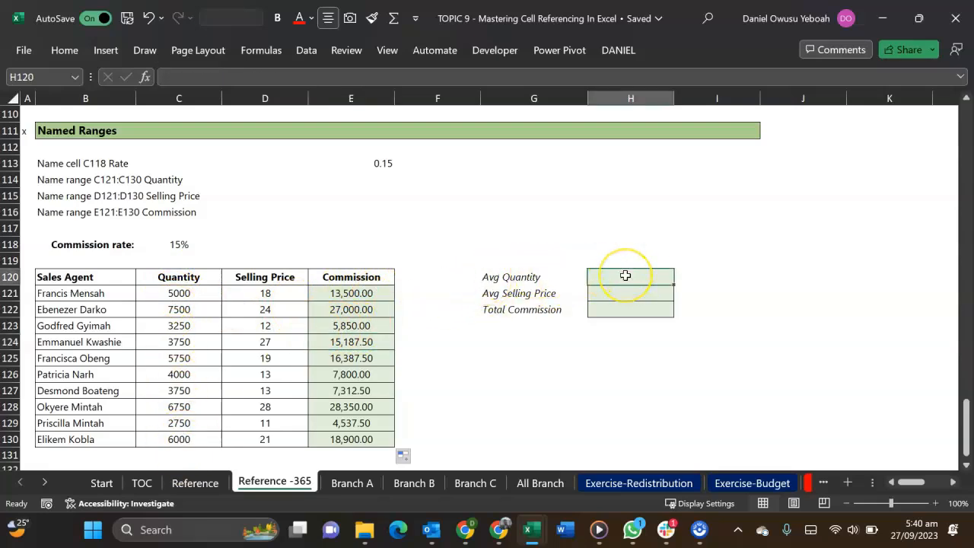
pyautogui.moveTo(185, 291); pyautogui.dragTo(188, 433)
pyautogui.click(24, 76)
pyautogui.write('quantity')
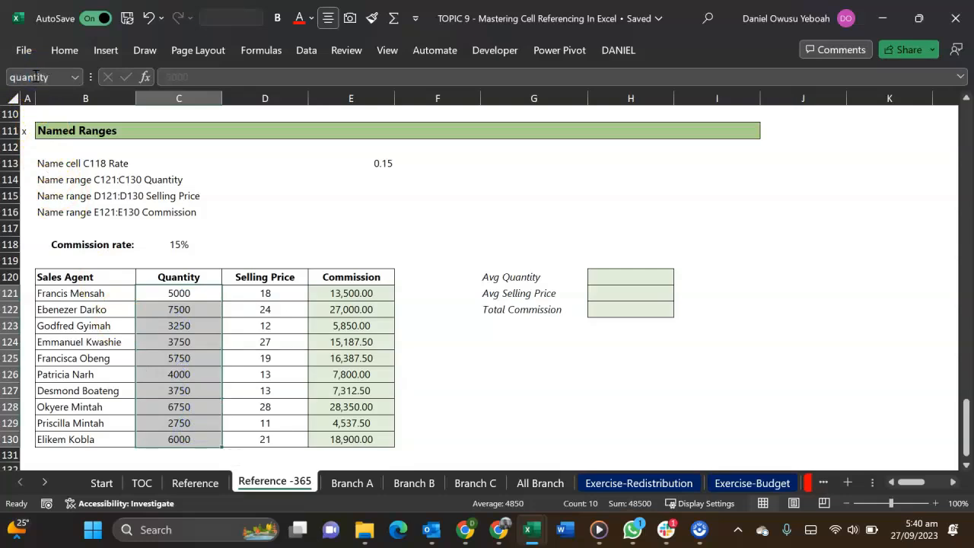
# Calculate the average quantity in H120 with the formula =AVERAGE(quantity)
pyautogui.click(613, 272)
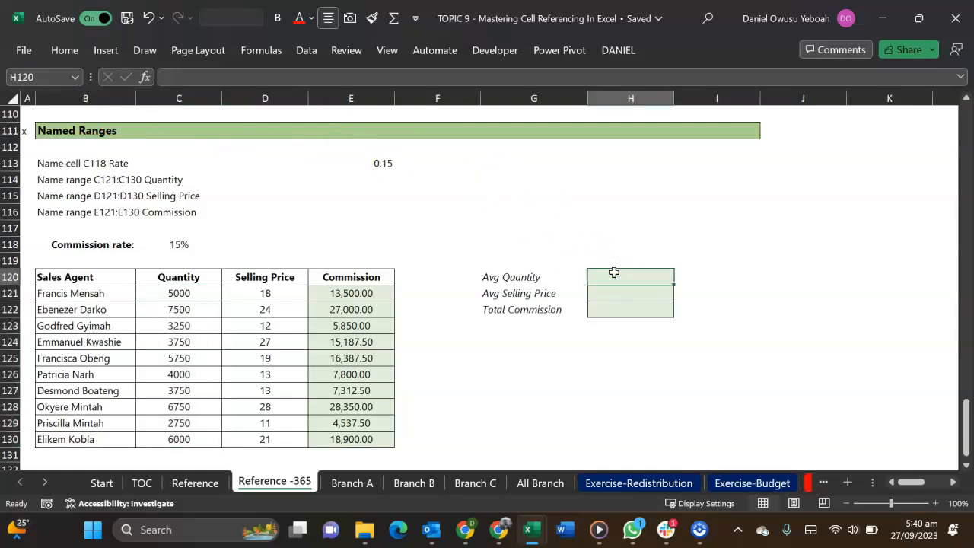
pyautogui.write('=aver')
pyautogui.press('Tab')
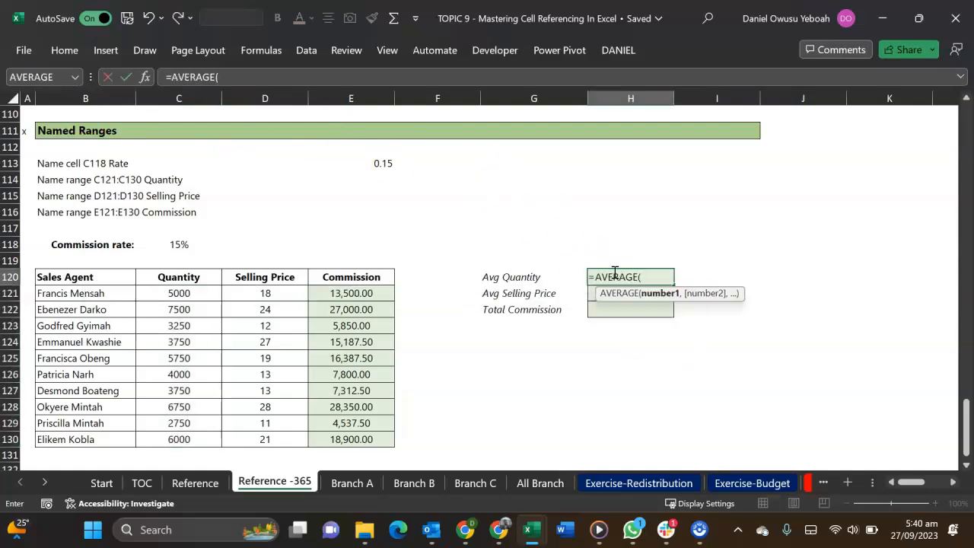
pyautogui.write('au')
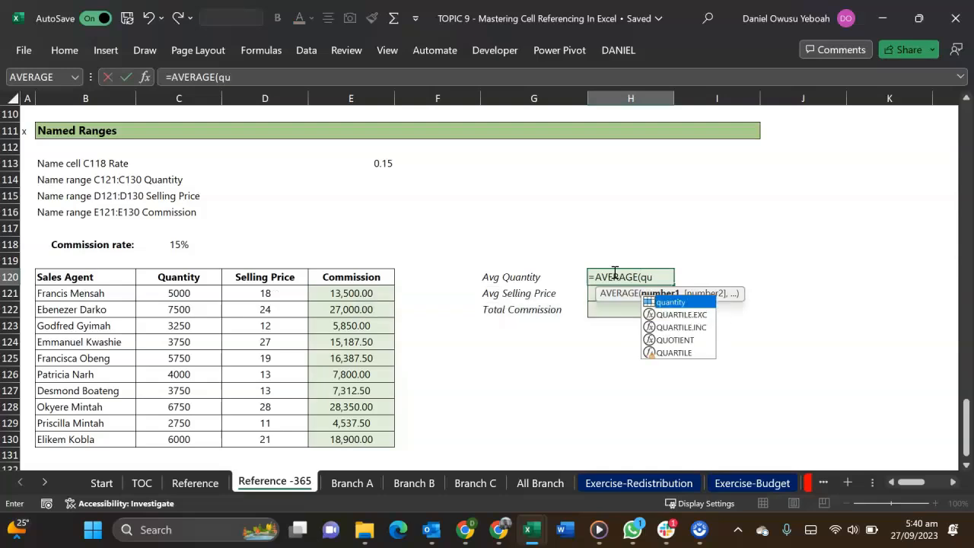
pyautogui.press('Tab')
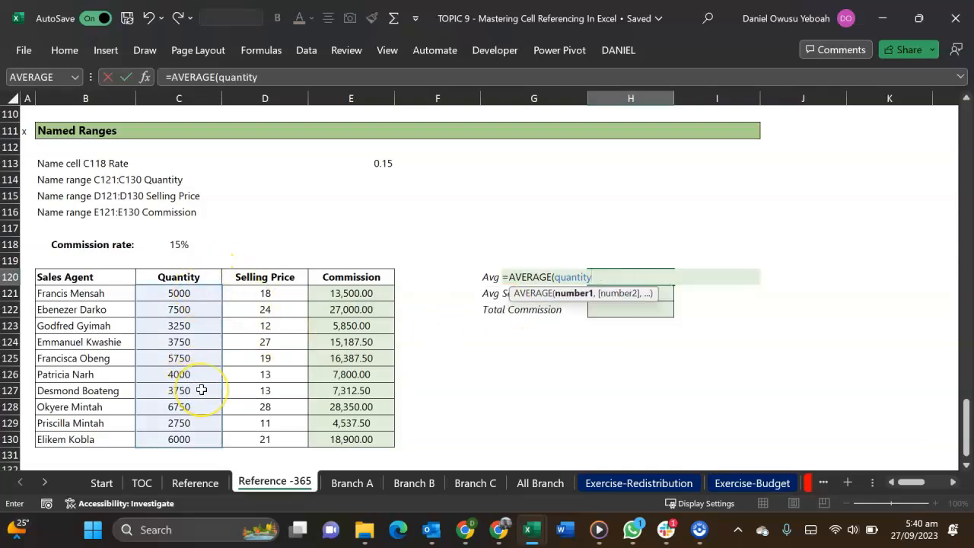
pyautogui.write(')')
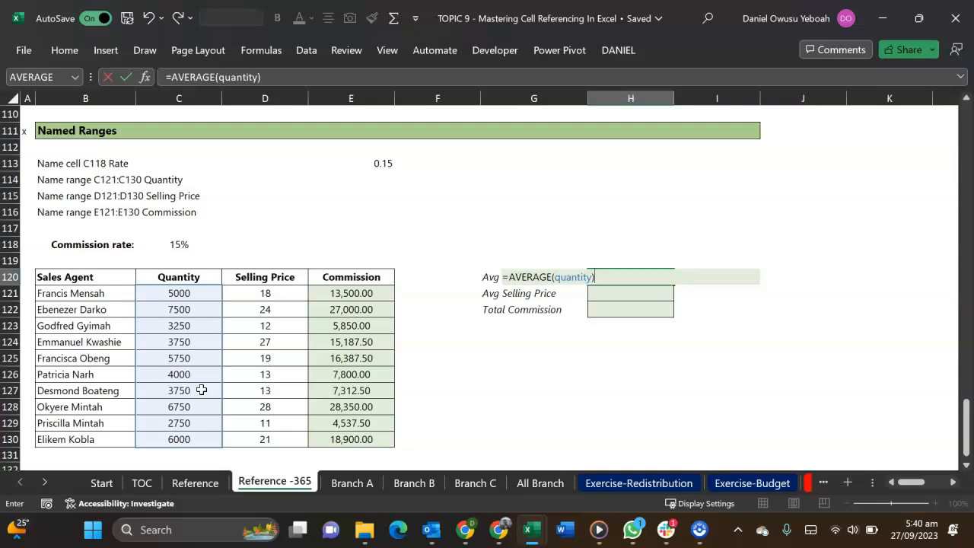
pyautogui.press('Return')
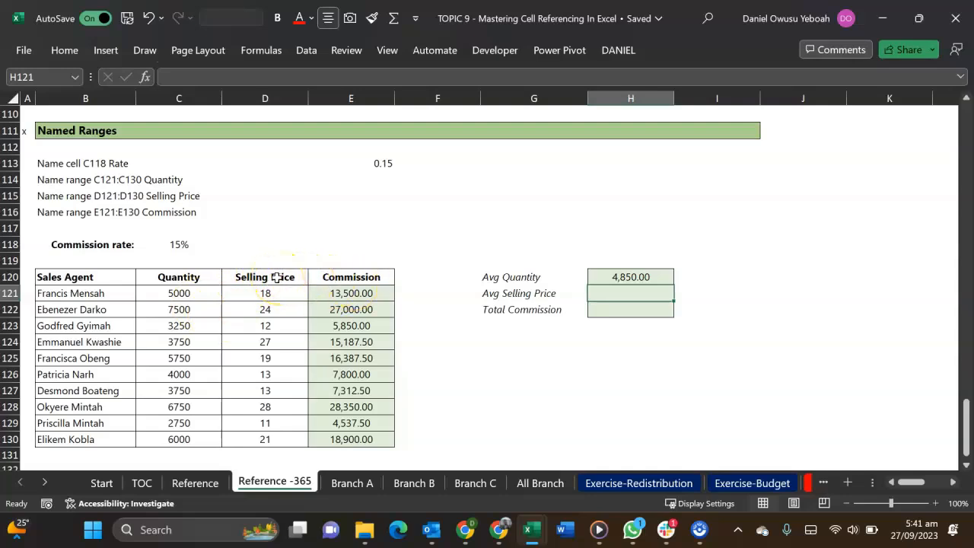
# Create names for the Selling Price and Commission columns from the selection D120:E130, using the top row as names
pyautogui.moveTo(277, 278); pyautogui.dragTo(354, 440)
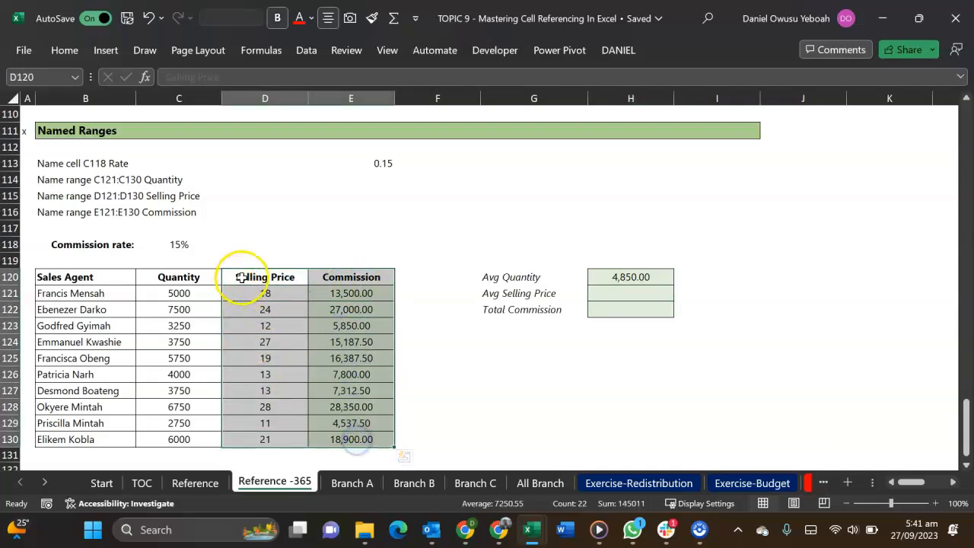
pyautogui.moveTo(179, 293); pyautogui.dragTo(190, 442)
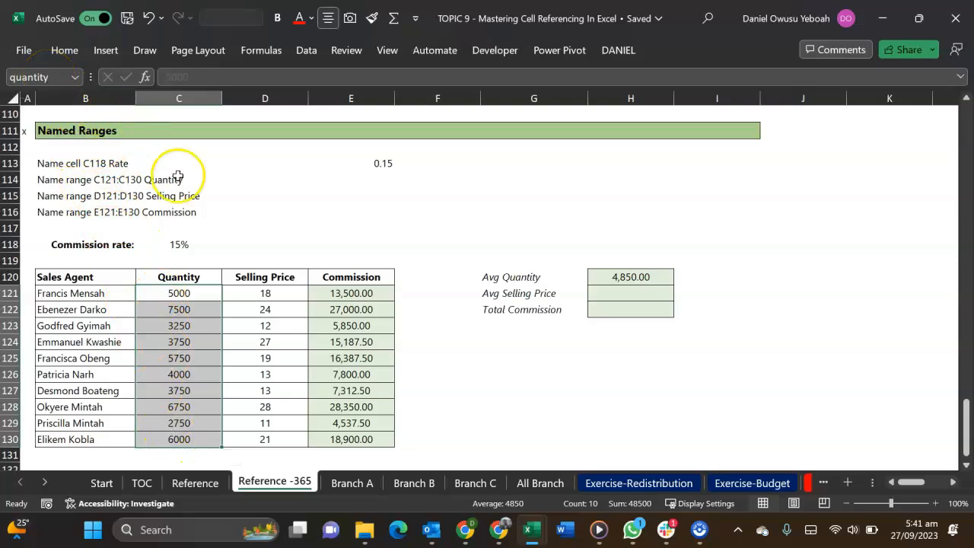
pyautogui.moveTo(259, 277); pyautogui.dragTo(366, 439)
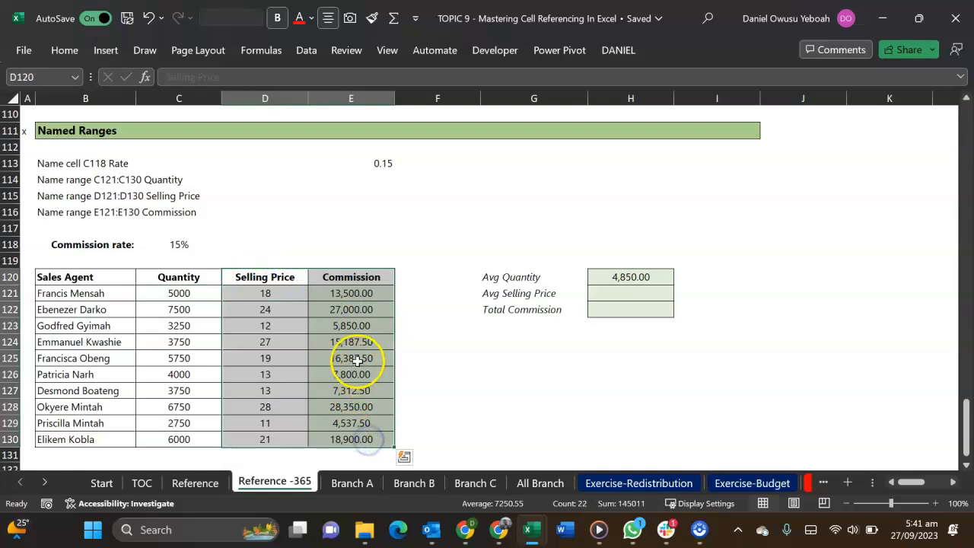
pyautogui.click(262, 50)
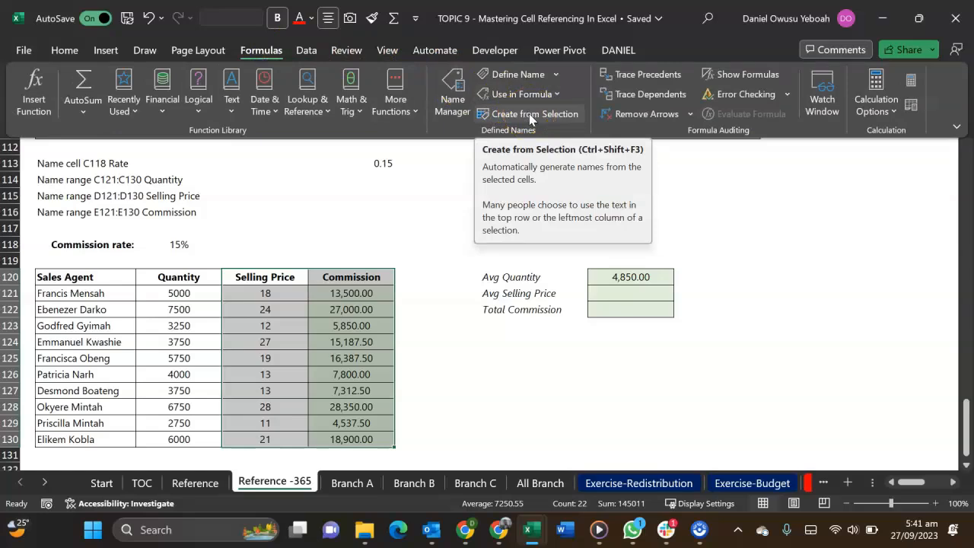
pyautogui.click(529, 114)
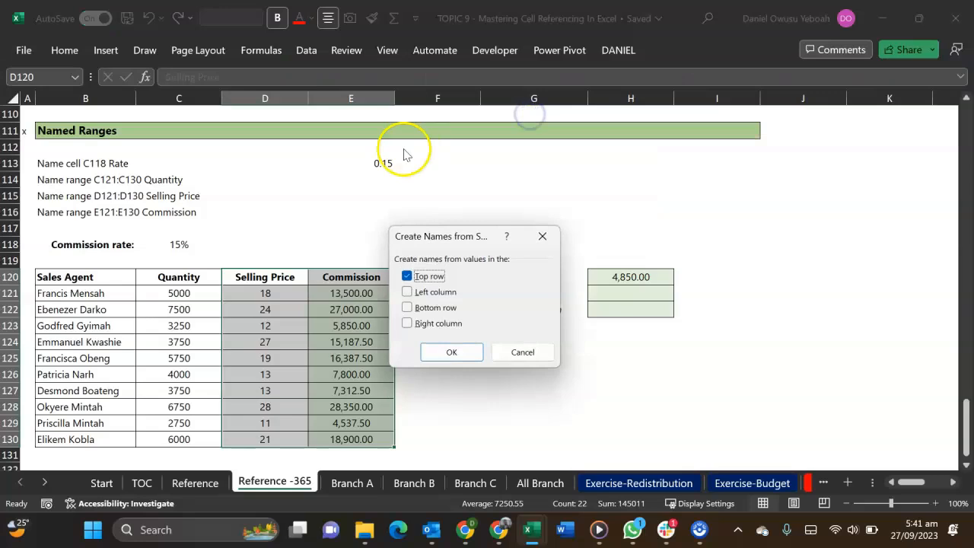
pyautogui.moveTo(411, 236); pyautogui.dragTo(433, 182)
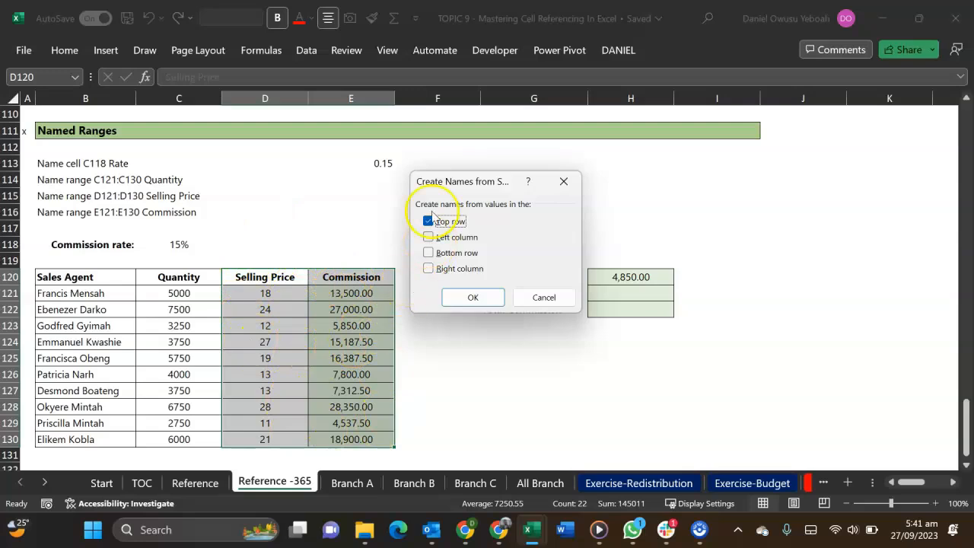
pyautogui.click(470, 297)
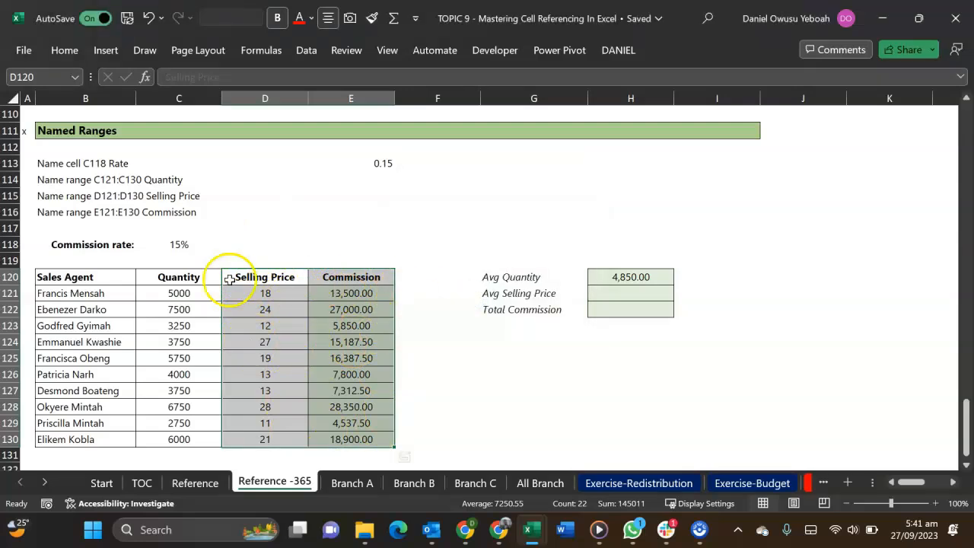
# Check in E116 which cells the names Selling_Price and Commission refer to, without keeping either formula
pyautogui.click(379, 212)
pyautogui.write('=sell')
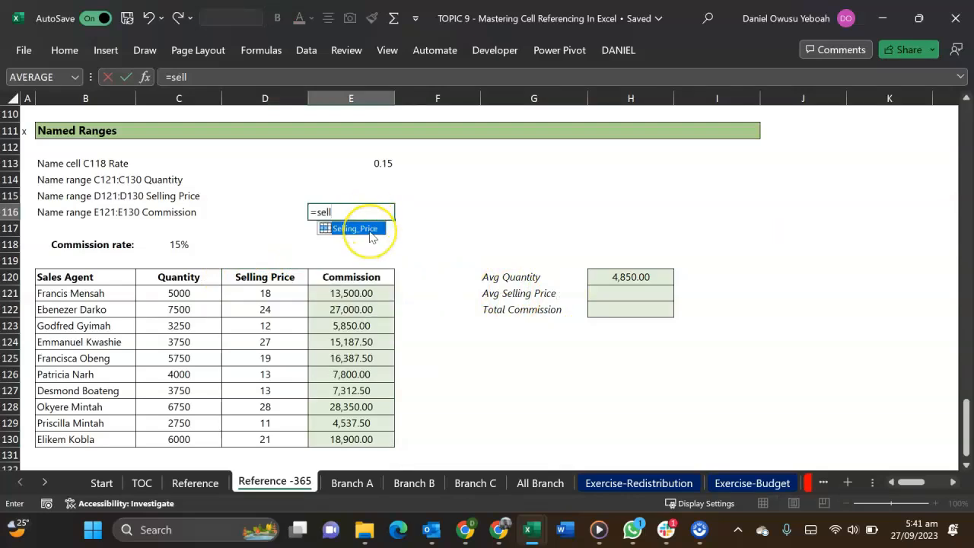
pyautogui.doubleClick(370, 229)
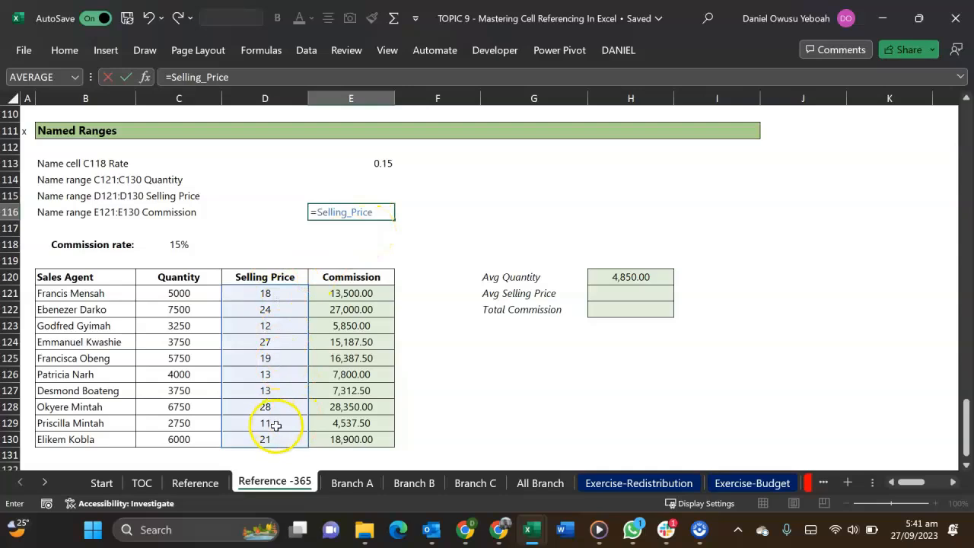
pyautogui.press('Escape')
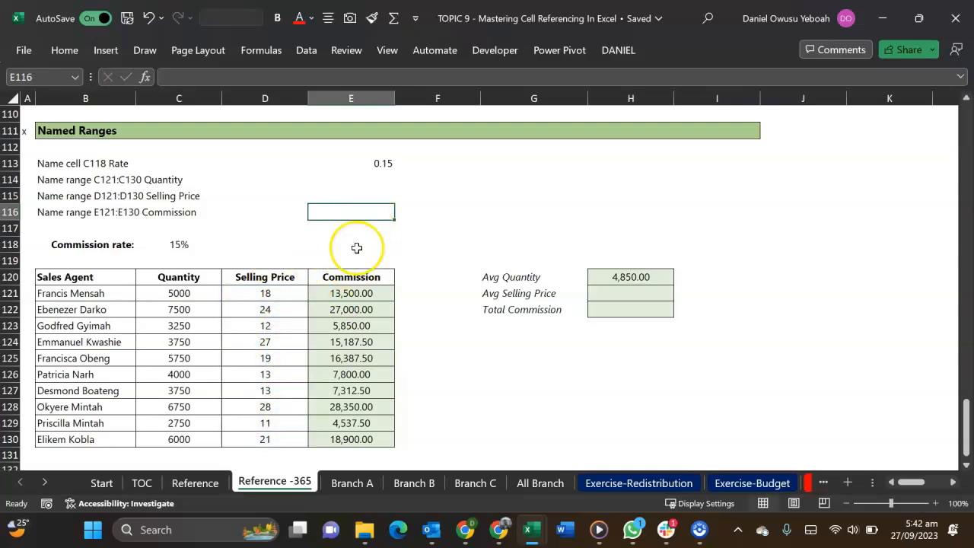
pyautogui.write('=co')
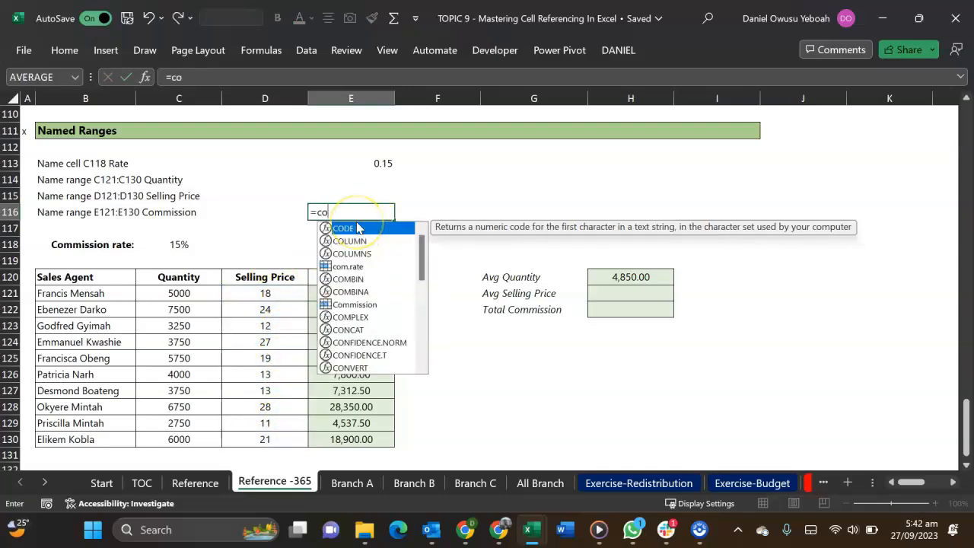
pyautogui.write('mm')
pyautogui.doubleClick(357, 227)
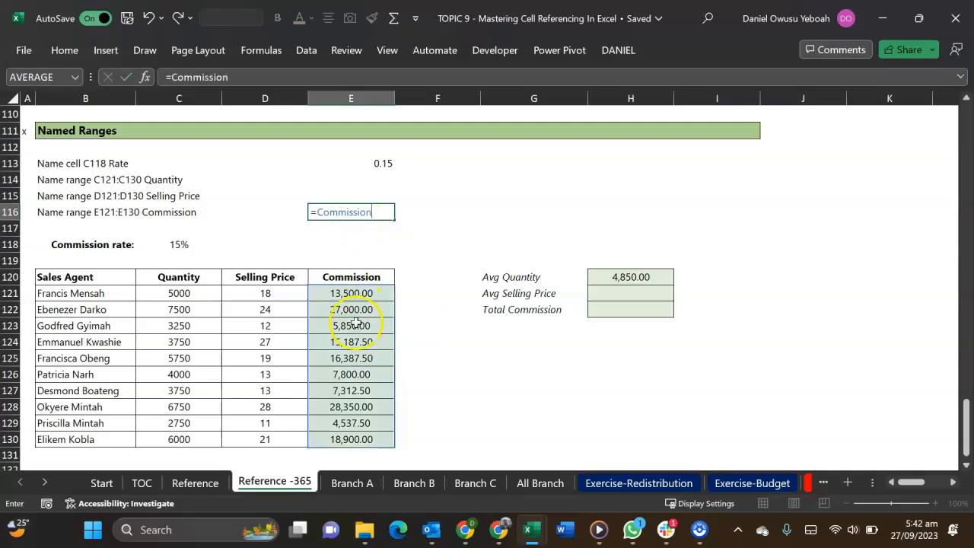
pyautogui.press('Escape')
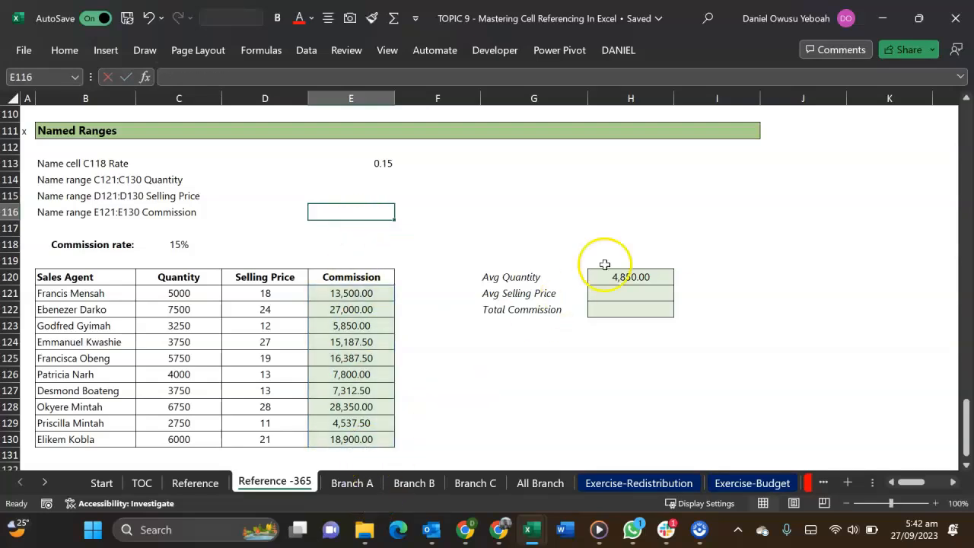
# Calculate the average selling price in H121 with the formula =AVERAGE(Selling_Price)
pyautogui.click(642, 293)
pyautogui.write('=avera')
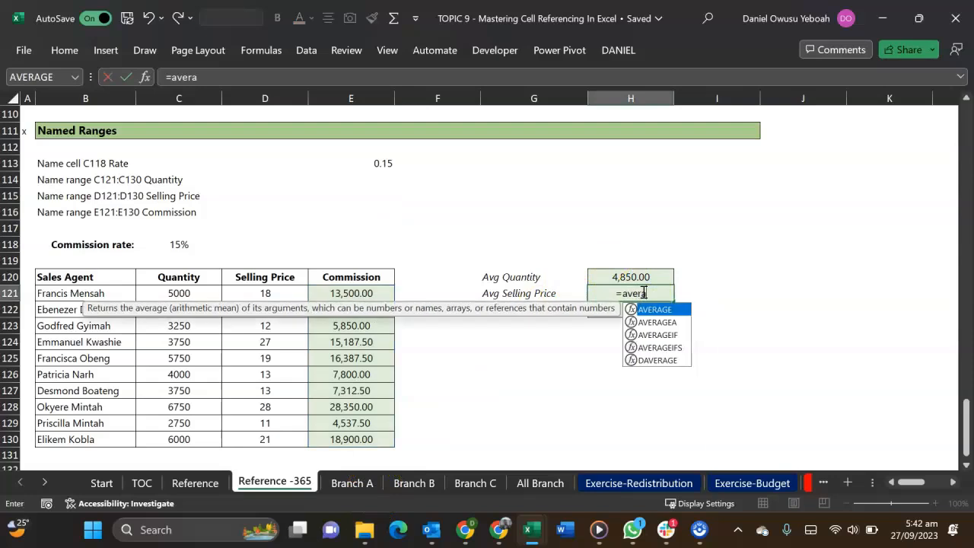
pyautogui.press('Tab')
pyautogui.write('sell')
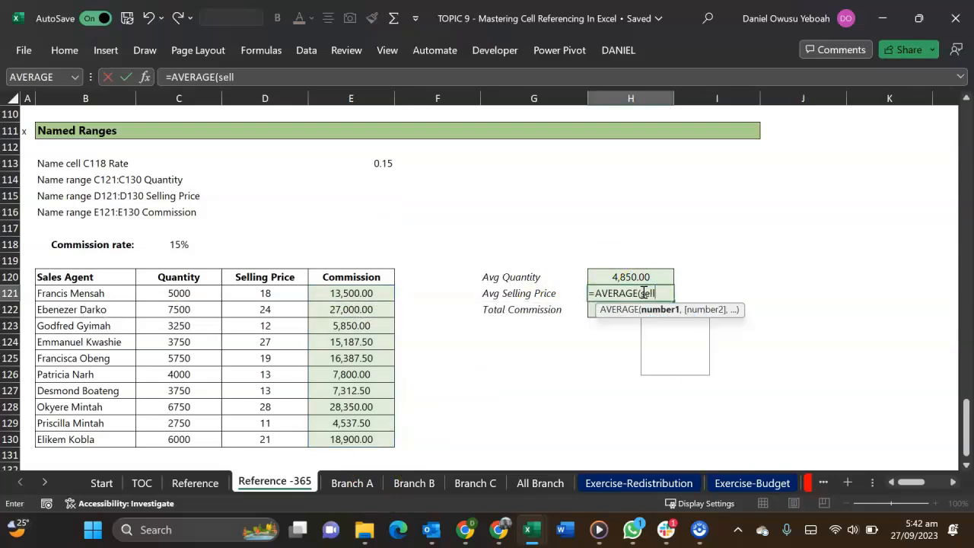
pyautogui.press('Tab')
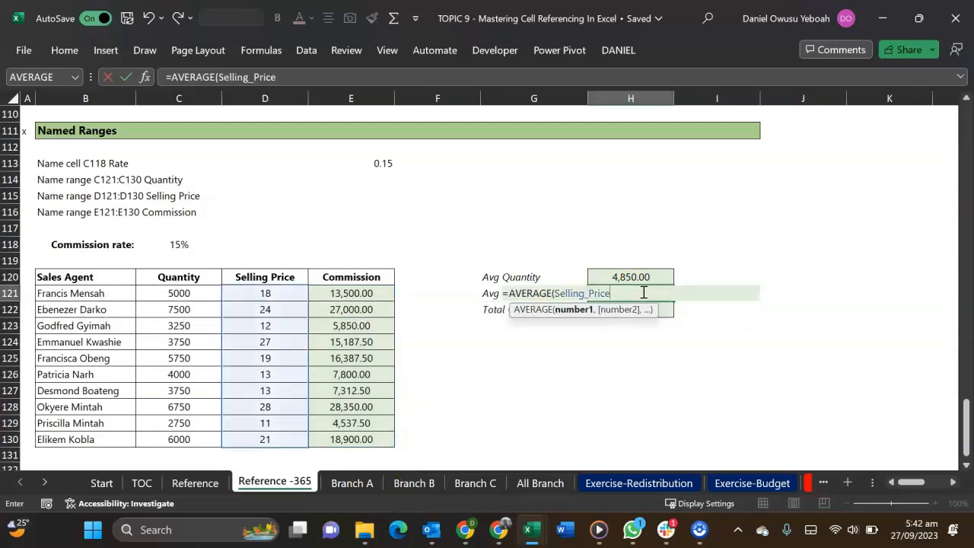
pyautogui.write(')')
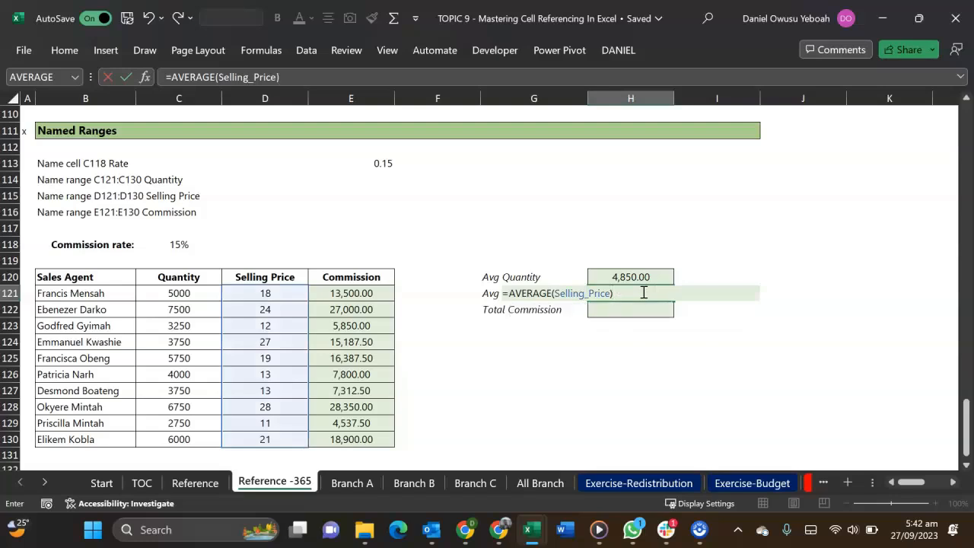
pyautogui.press('Return')
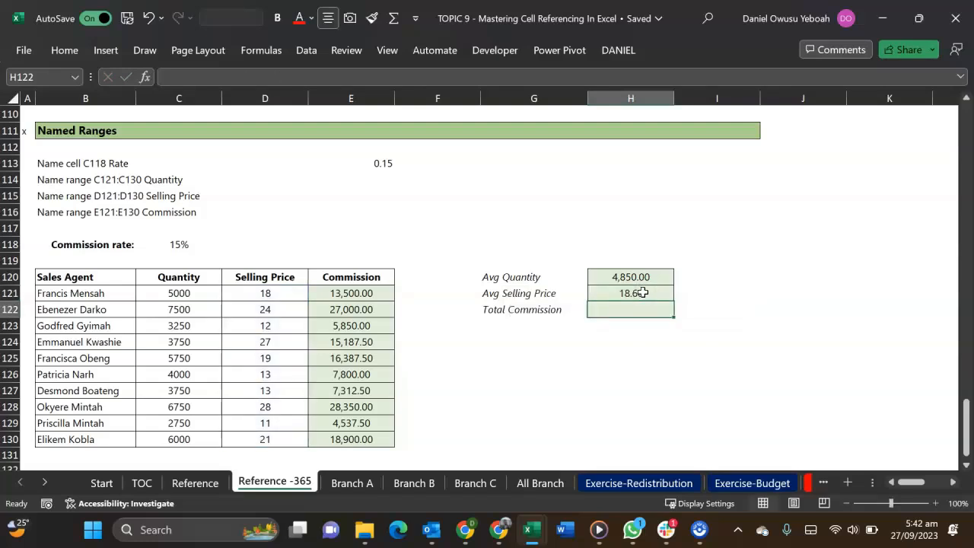
# Calculate the total commission in H122 with the formula =SUM(Commission) and inspect the range it references
pyautogui.write('=')
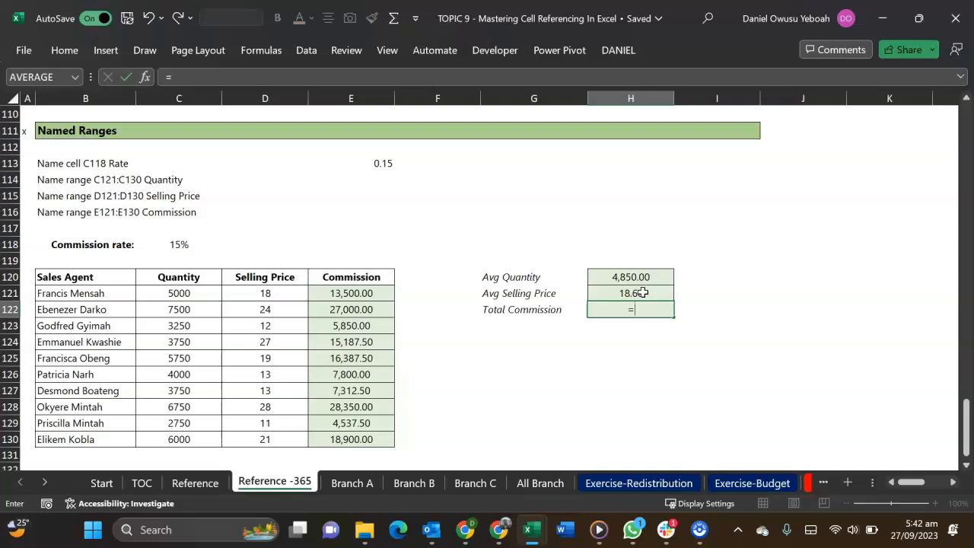
pyautogui.write('sum')
pyautogui.press('Tab')
pyautogui.write('comm')
pyautogui.press('Tab')
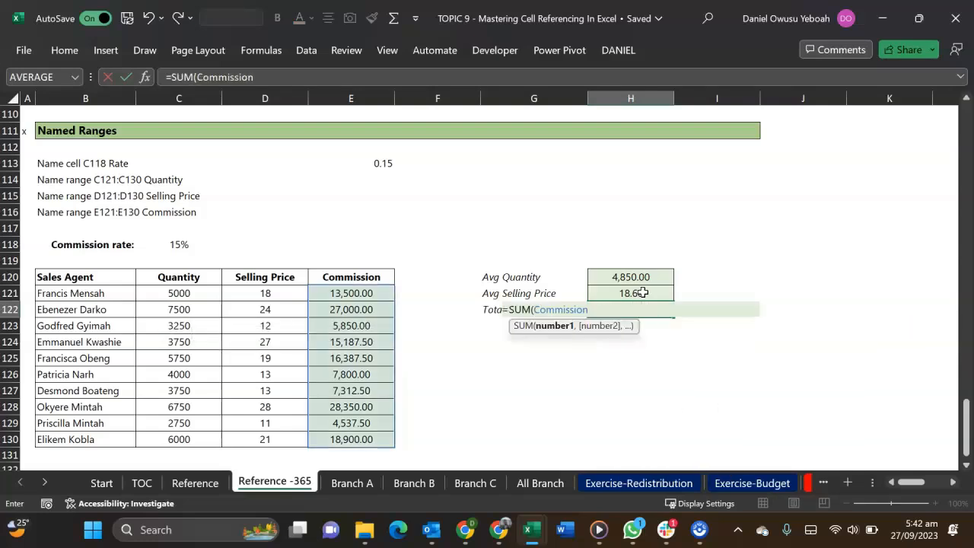
pyautogui.write(')')
pyautogui.press('Return')
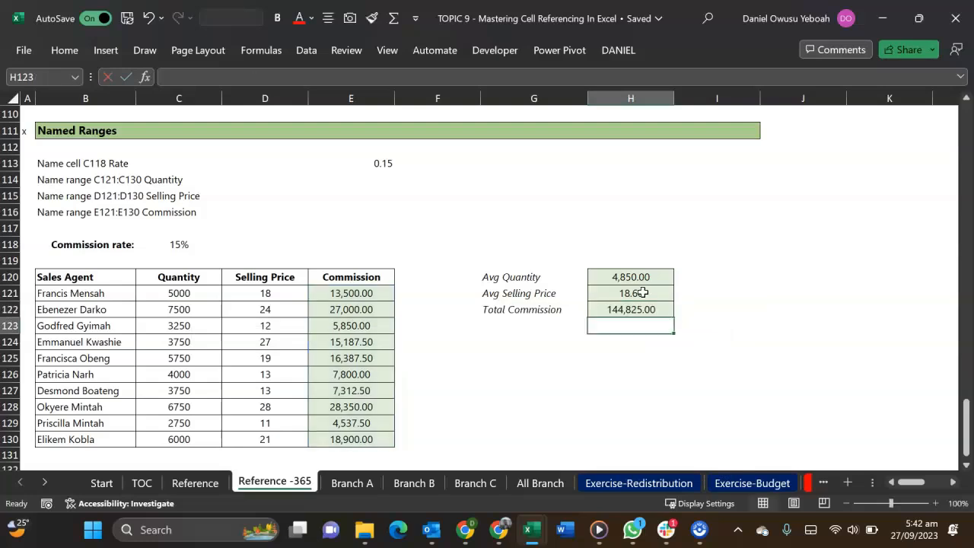
pyautogui.doubleClick(644, 306)
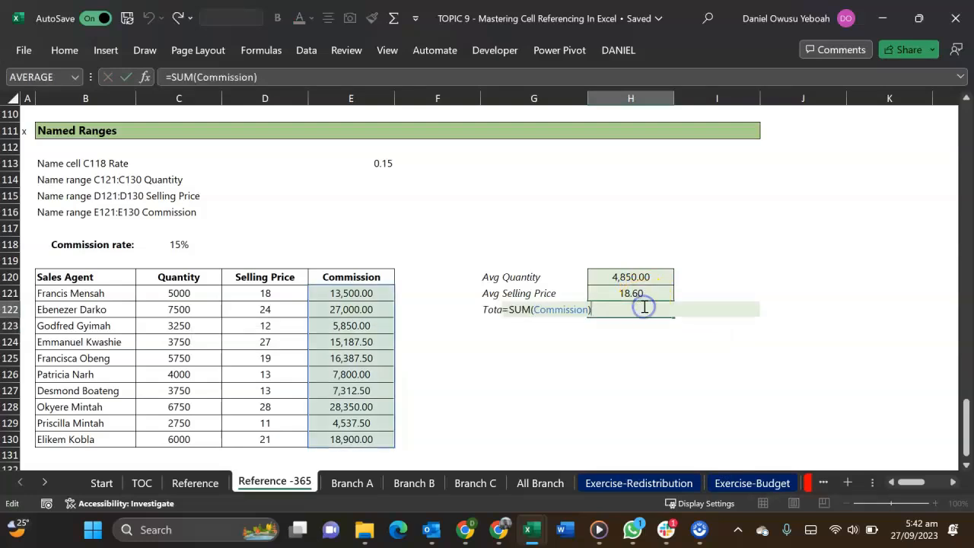
pyautogui.press('Escape')
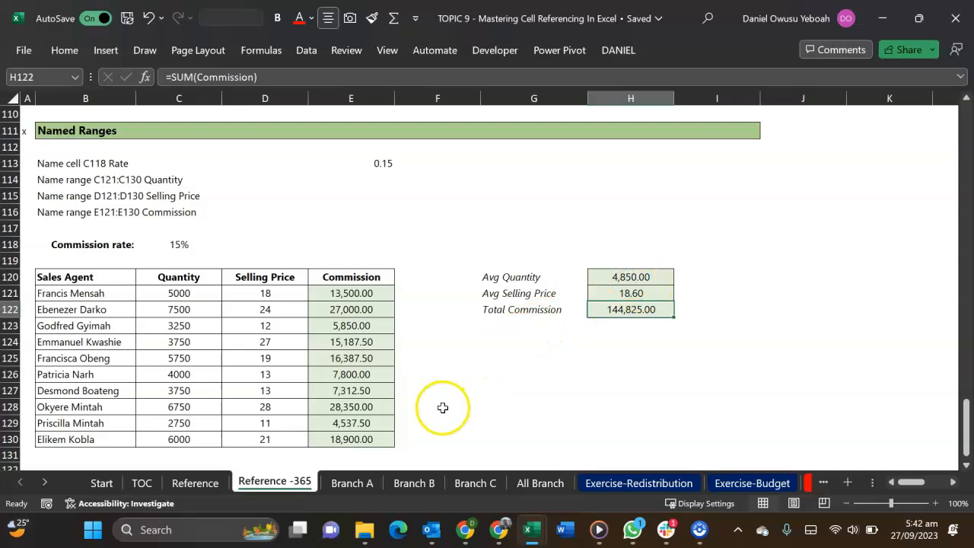
# Review the January product sales on the Branch A, Branch B and Branch C sheets, and select Product 1's Total Sales cell on All Branch
pyautogui.click(351, 483)
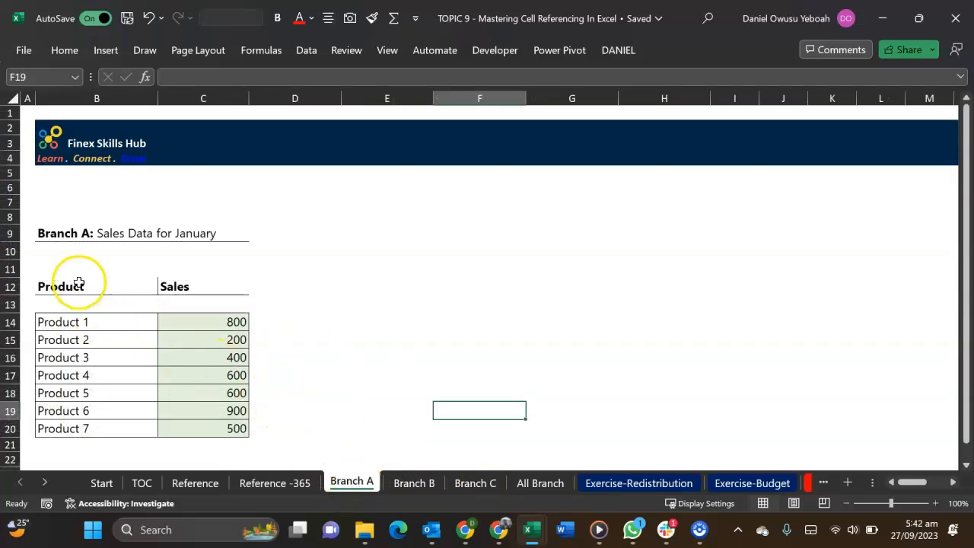
pyautogui.moveTo(80, 322); pyautogui.dragTo(89, 434)
pyautogui.moveTo(191, 328); pyautogui.dragTo(207, 426)
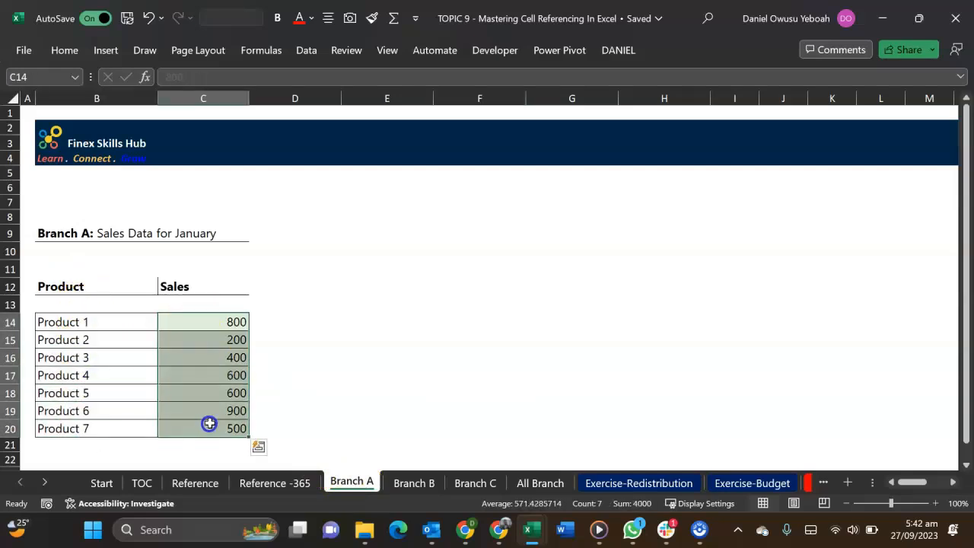
pyautogui.click(414, 483)
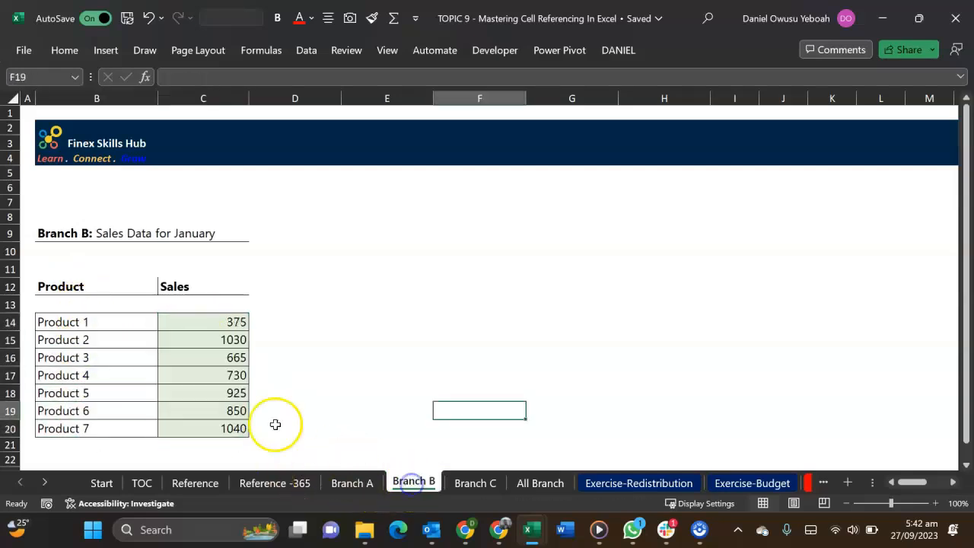
pyautogui.click(478, 481)
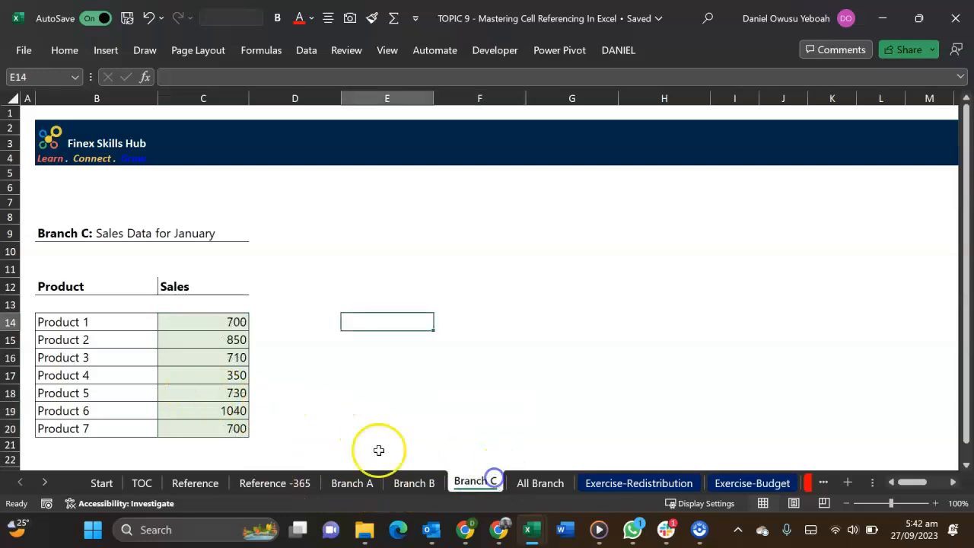
pyautogui.click(533, 483)
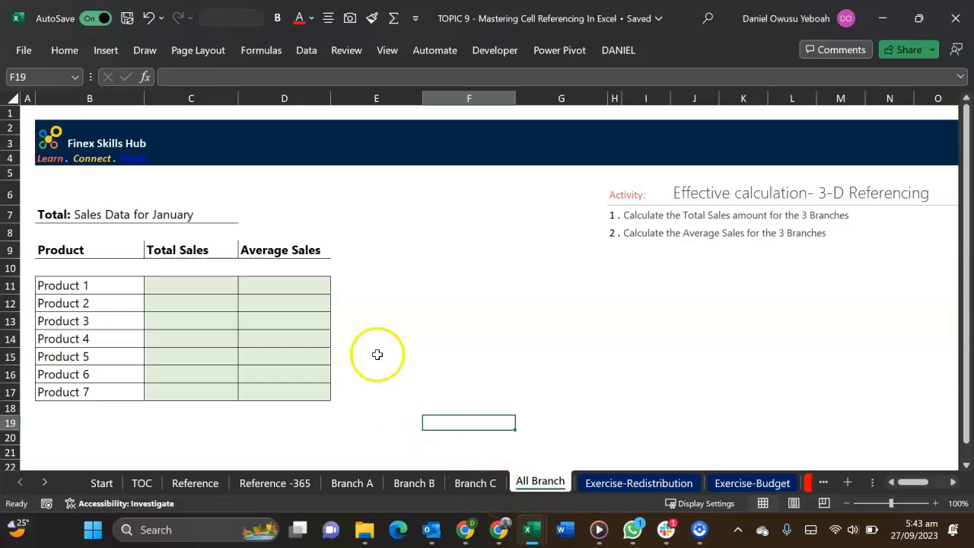
pyautogui.click(218, 285)
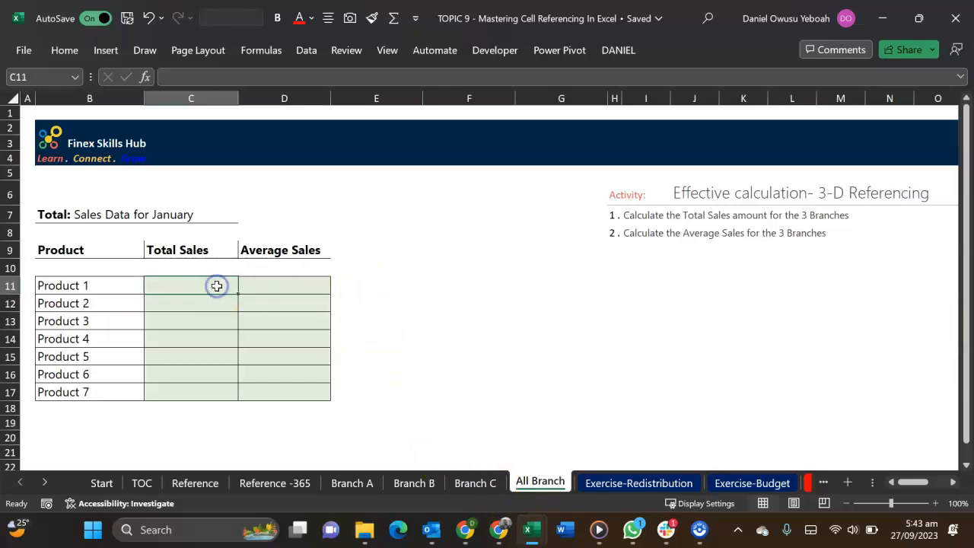
# Start a SUM formula in C11 of All Branch with Branch A's Product 1 sales, cell C14, as the first argument
pyautogui.write('=sm')
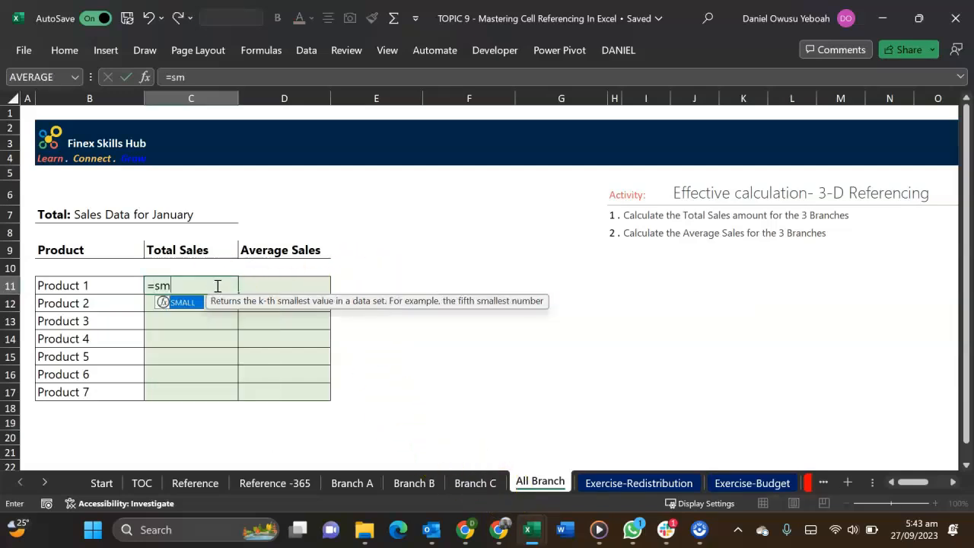
pyautogui.press('Tab')
pyautogui.press('BackSpace')
pyautogui.press('BackSpace')
pyautogui.press('BackSpace')
pyautogui.press('BackSpace')
pyautogui.press('BackSpace')
pyautogui.write('um')
pyautogui.press('Tab')
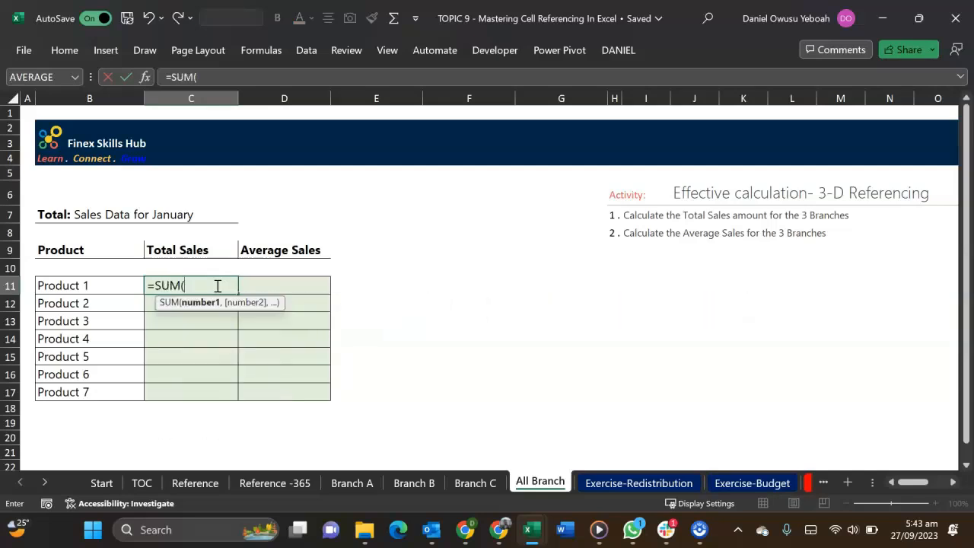
pyautogui.click(336, 490)
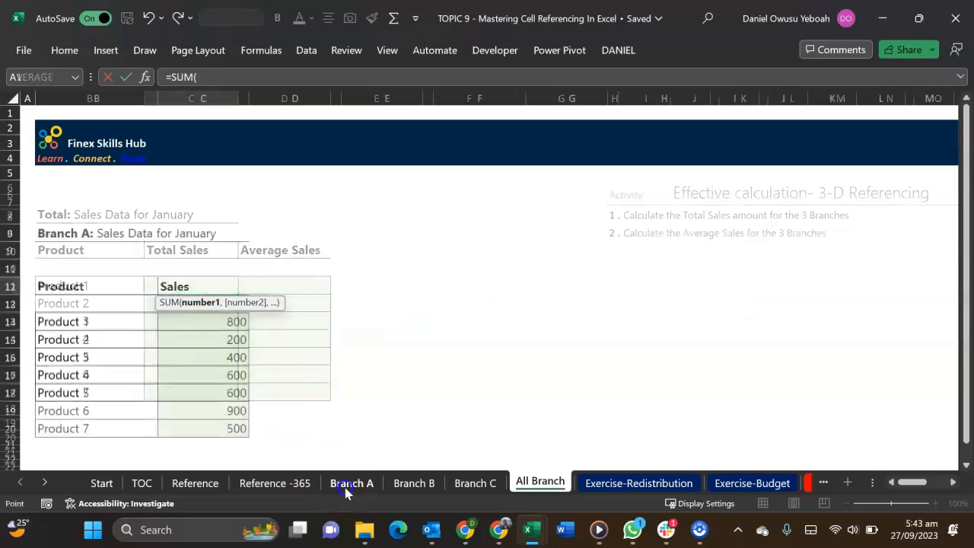
pyautogui.click(204, 326)
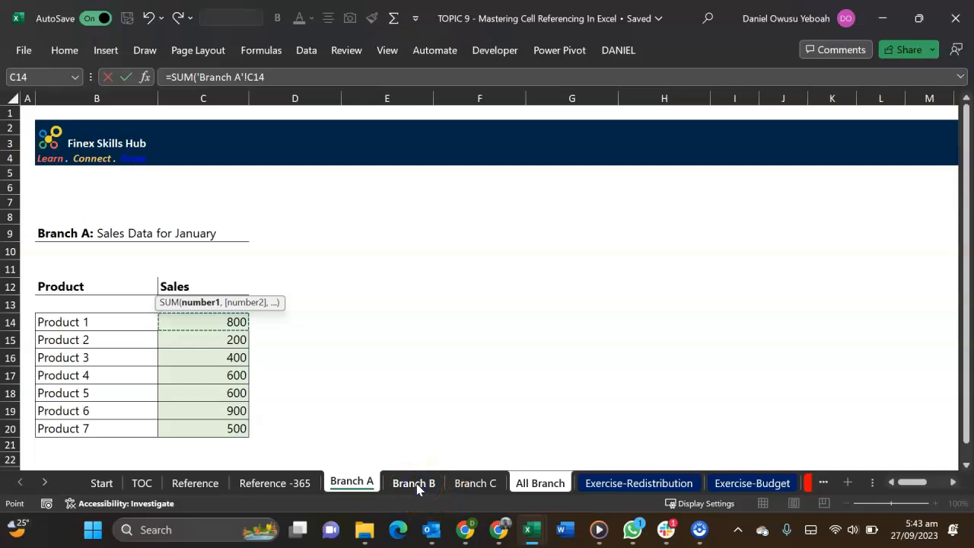
# Add cell C14 of Branch B and of Branch C as further arguments of the C11 sum and enter the formula
pyautogui.click(418, 490)
pyautogui.click(349, 484)
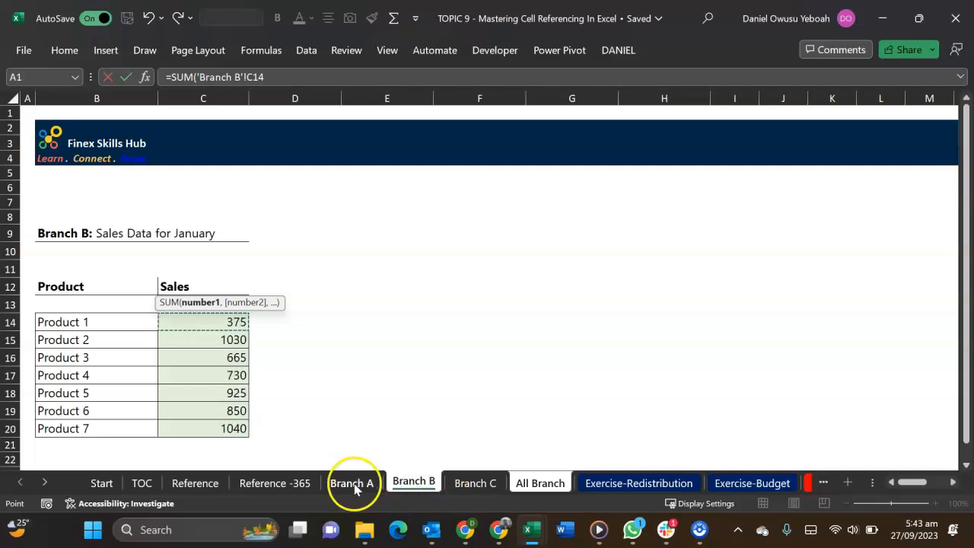
pyautogui.click(271, 79)
pyautogui.write(',')
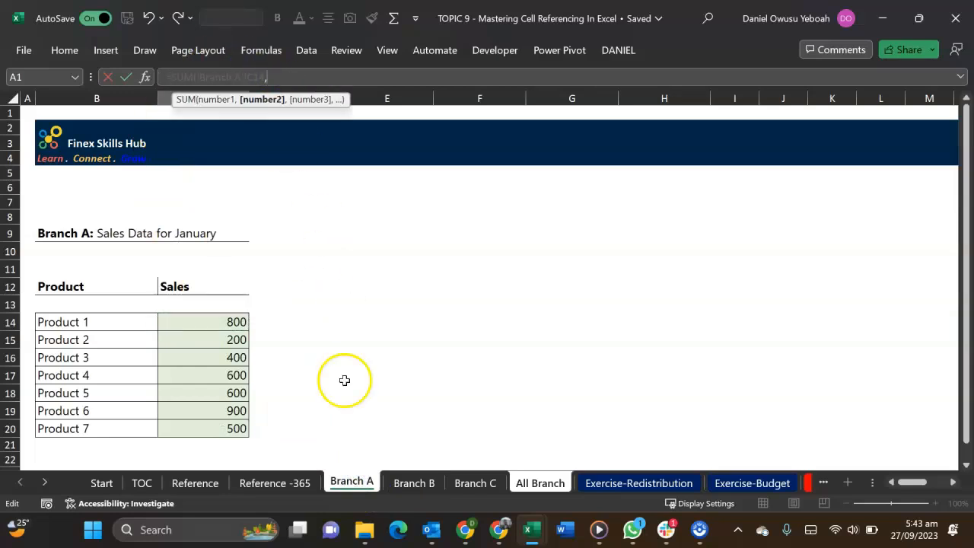
pyautogui.click(396, 485)
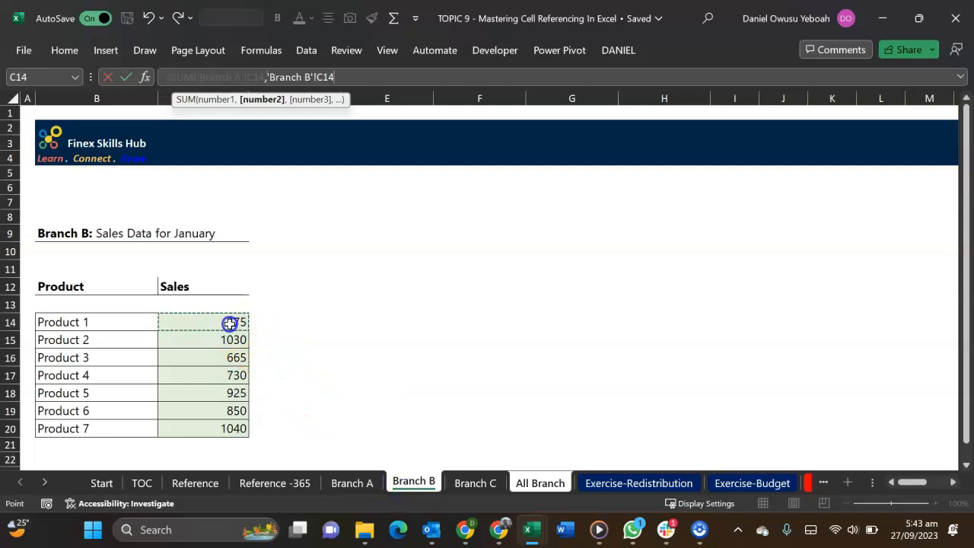
pyautogui.write(',')
pyautogui.click(465, 482)
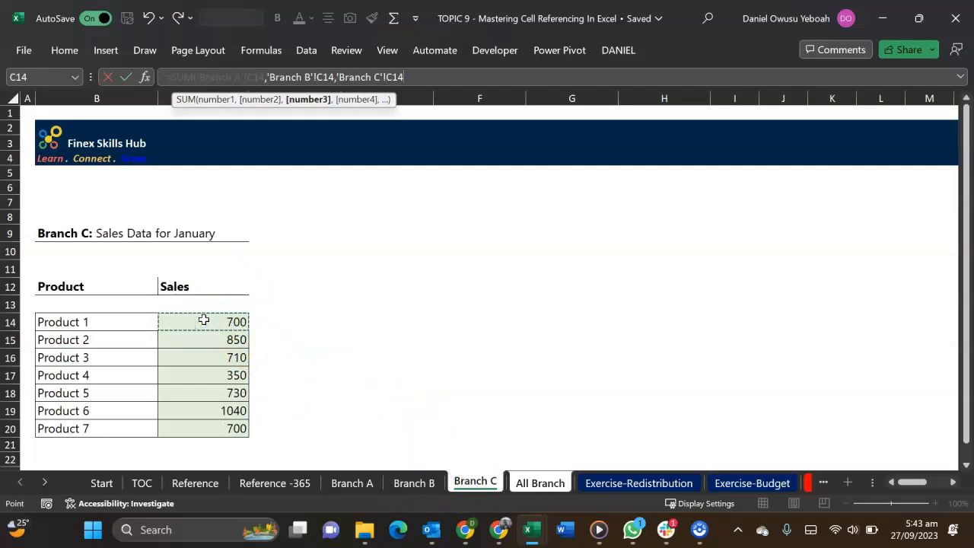
pyautogui.press('Return')
# Fill the Product 1 Total Sales formula down through Product 7, C11:C17
pyautogui.press('Up')
pyautogui.hotkey('shift', 'Down')
pyautogui.hotkey('shift', 'Down')
pyautogui.hotkey('shift', 'Down')
pyautogui.hotkey('shift', 'Down')
pyautogui.hotkey('shift', 'Down')
pyautogui.hotkey('shift', 'Down')
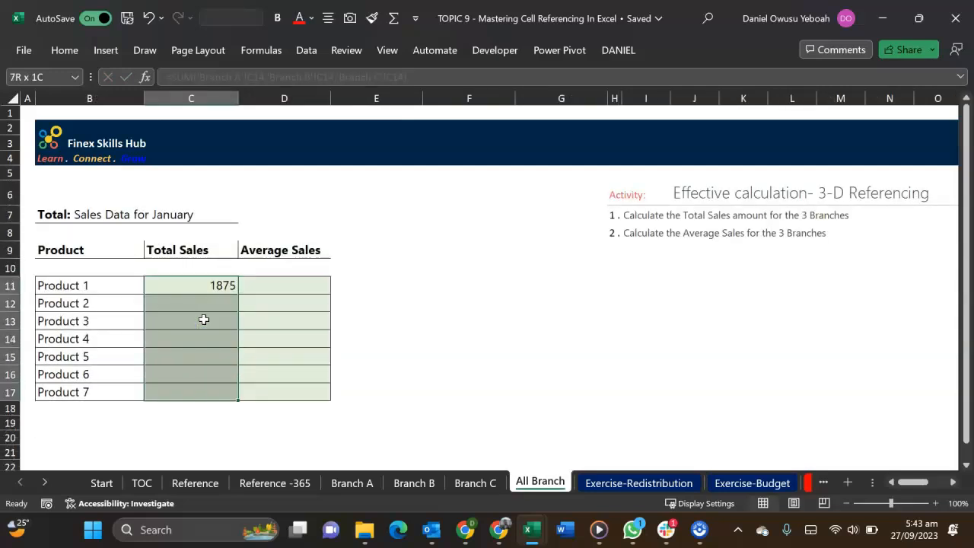
pyautogui.hotkey('ctrl', 'd')
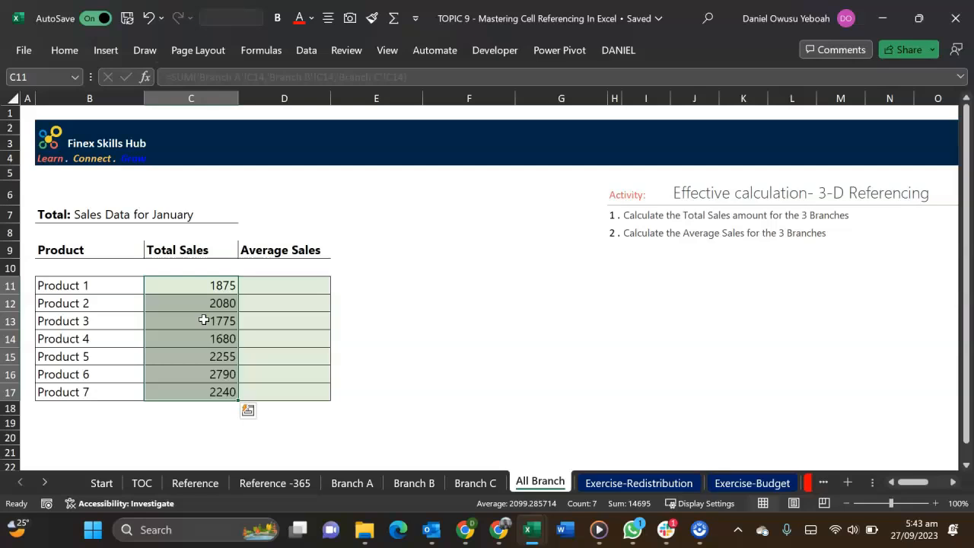
pyautogui.press('Right')
pyautogui.press('Right')
pyautogui.press('Left')
pyautogui.press('Left')
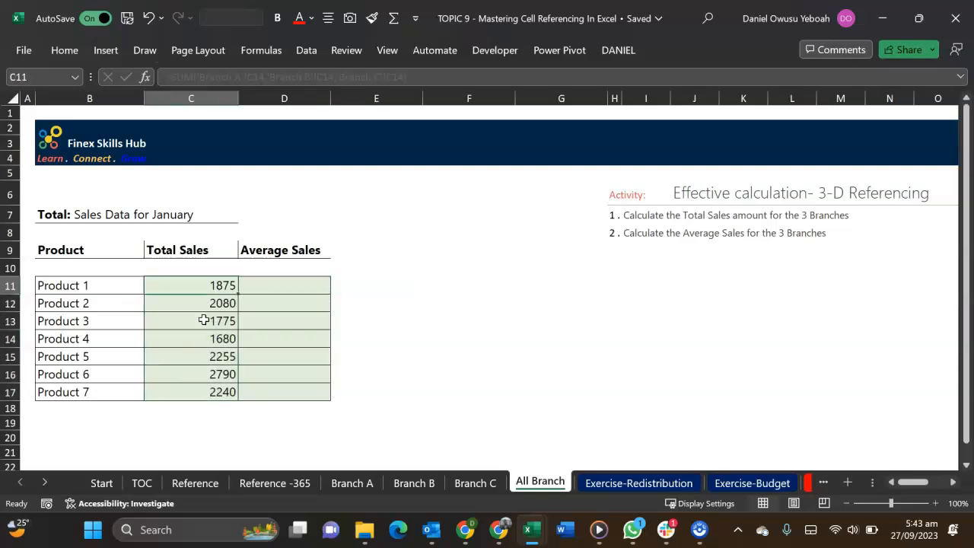
# Enter the 3-D total formula =SUM('Branch A:Branch C'!C14) in F11 of All Branch
pyautogui.press('Right')
pyautogui.press('Right')
pyautogui.press('Right')
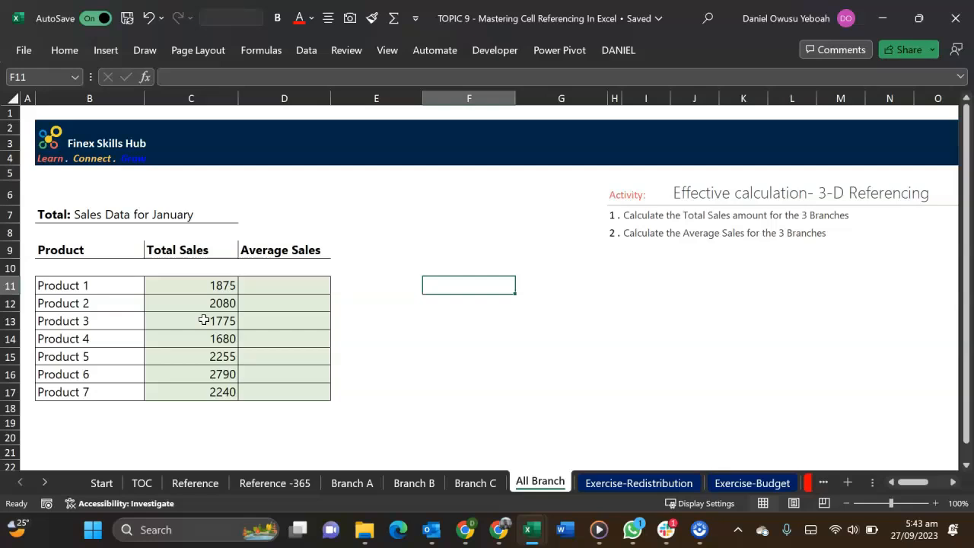
pyautogui.write('sum')
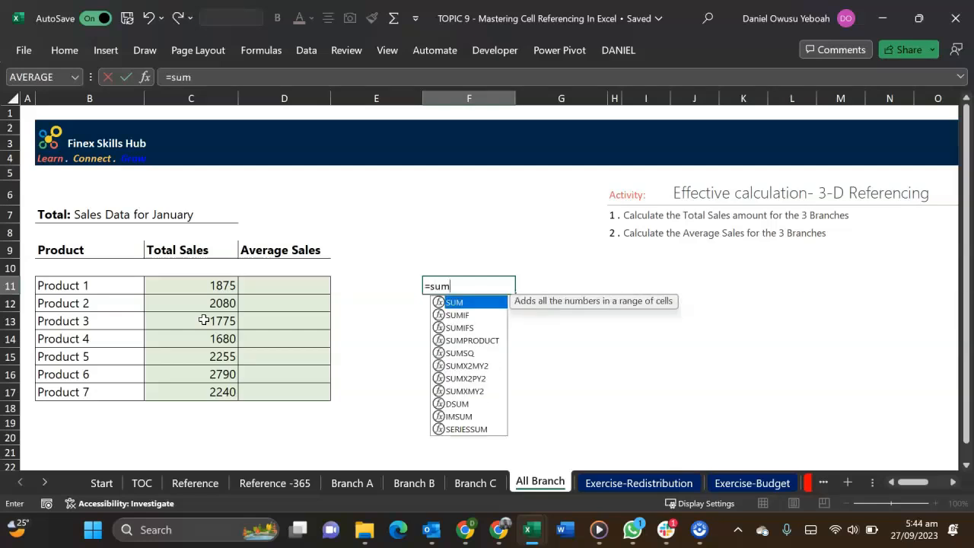
pyautogui.press('Tab')
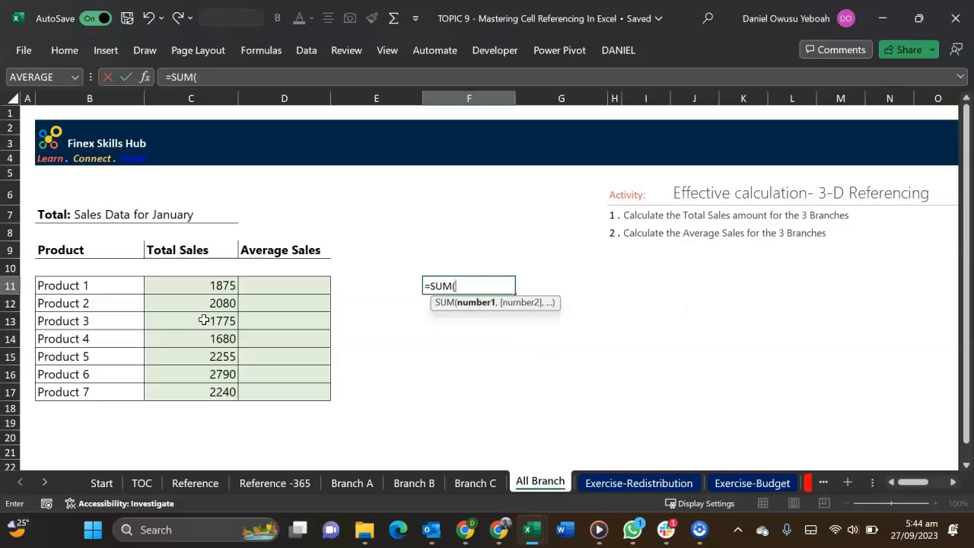
pyautogui.click(361, 481)
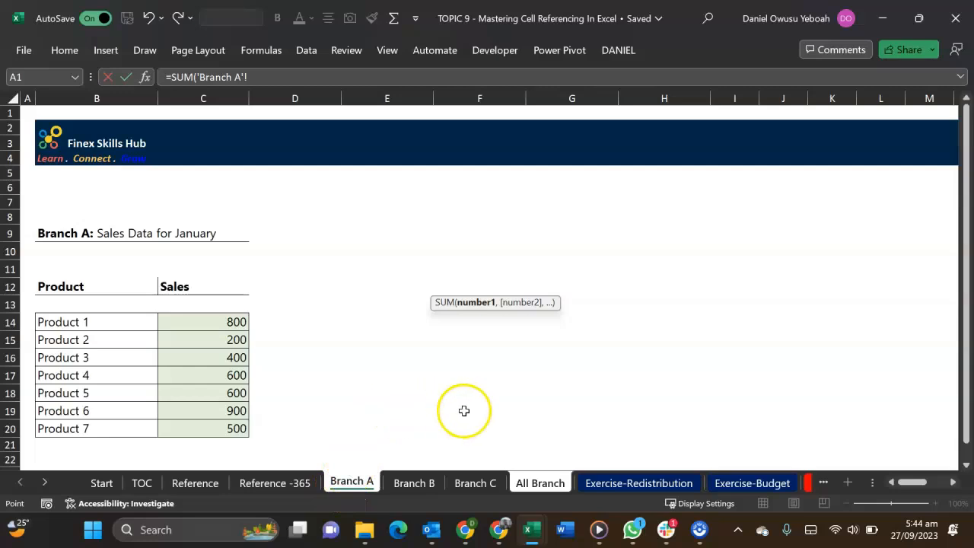
pyautogui.keyDown('shift'); pyautogui.click(488, 486); pyautogui.keyUp('shift')
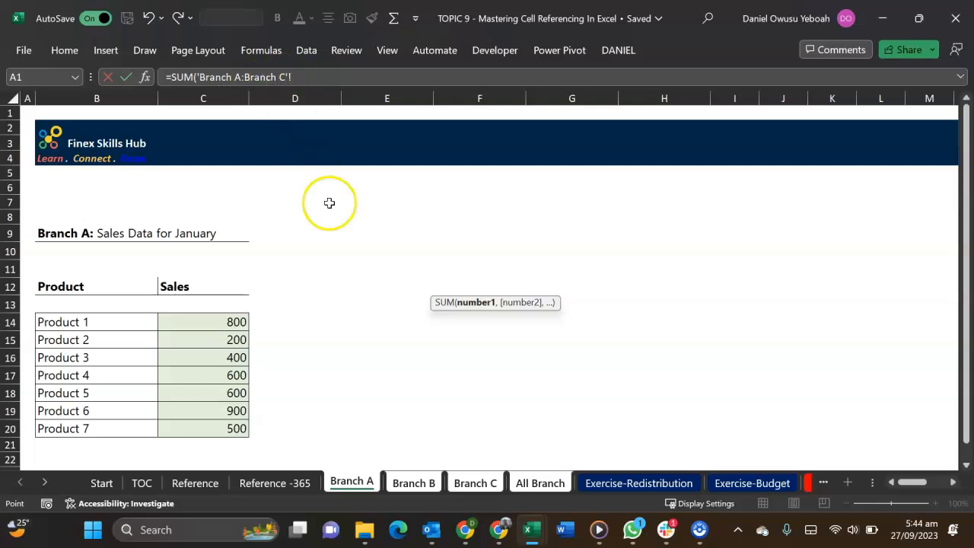
pyautogui.click(232, 322)
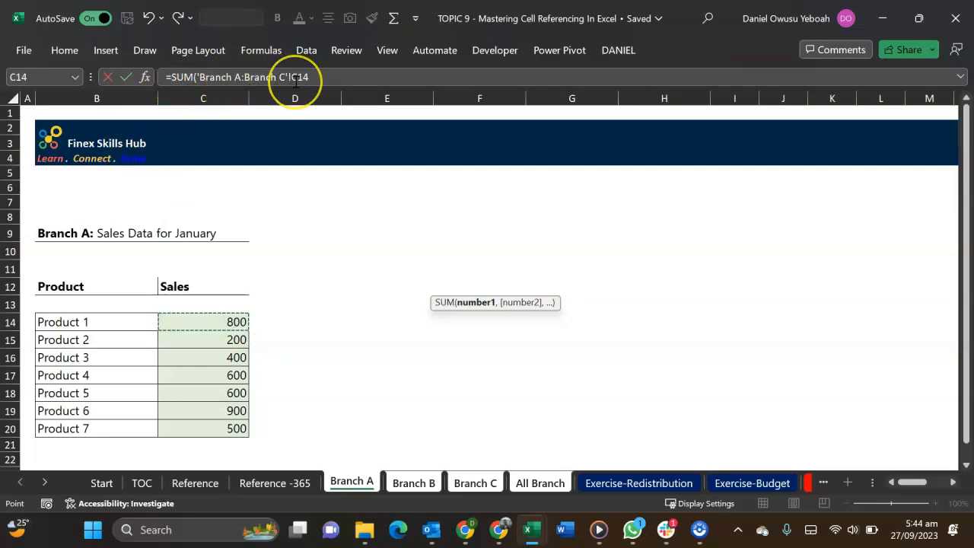
pyautogui.write(')')
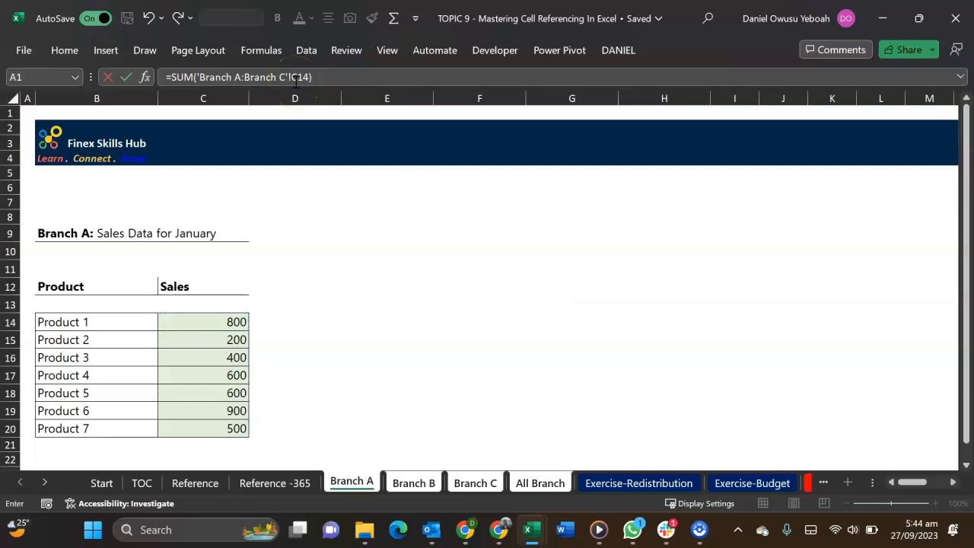
pyautogui.press('Return')
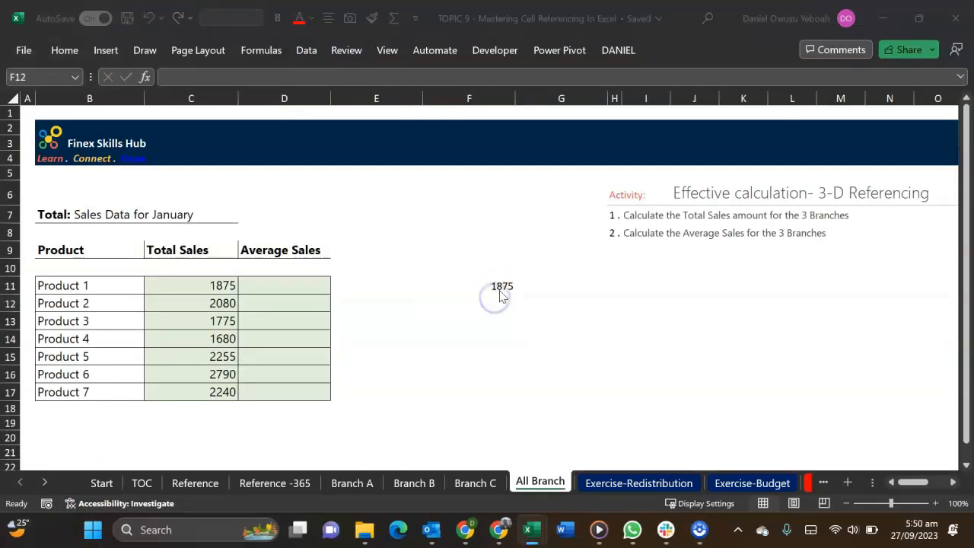
# Fill the 3-D sum formula from F11 down to F17
pyautogui.click(500, 297)
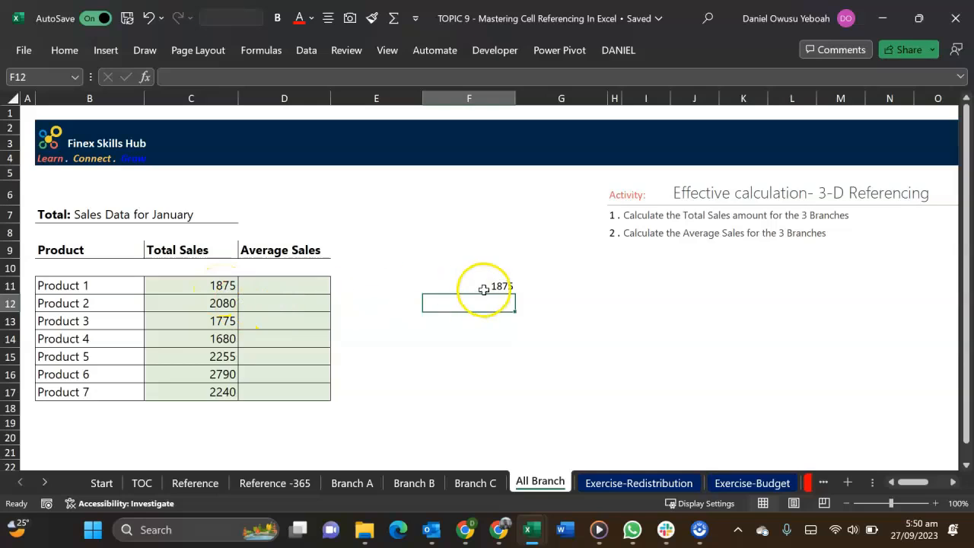
pyautogui.click(491, 287)
pyautogui.moveTo(517, 294); pyautogui.dragTo(526, 399)
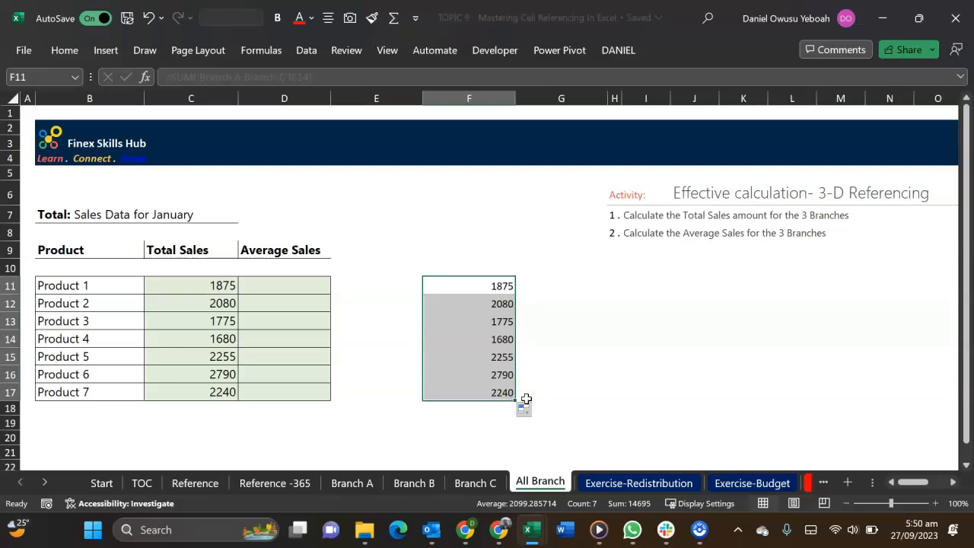
# Move the Branch B sheet out of the Branch A to Branch C range, placing it between TOC and Reference
pyautogui.click(411, 483)
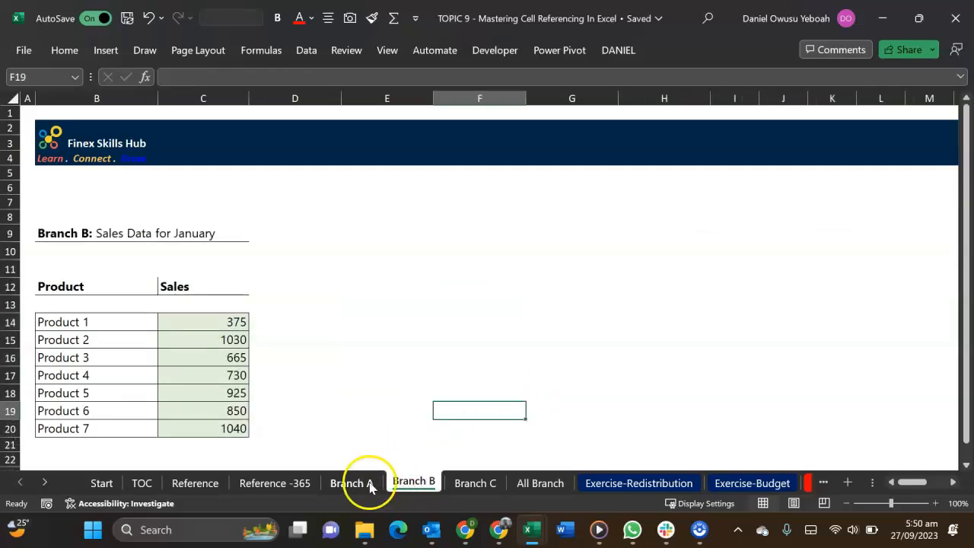
pyautogui.click(542, 484)
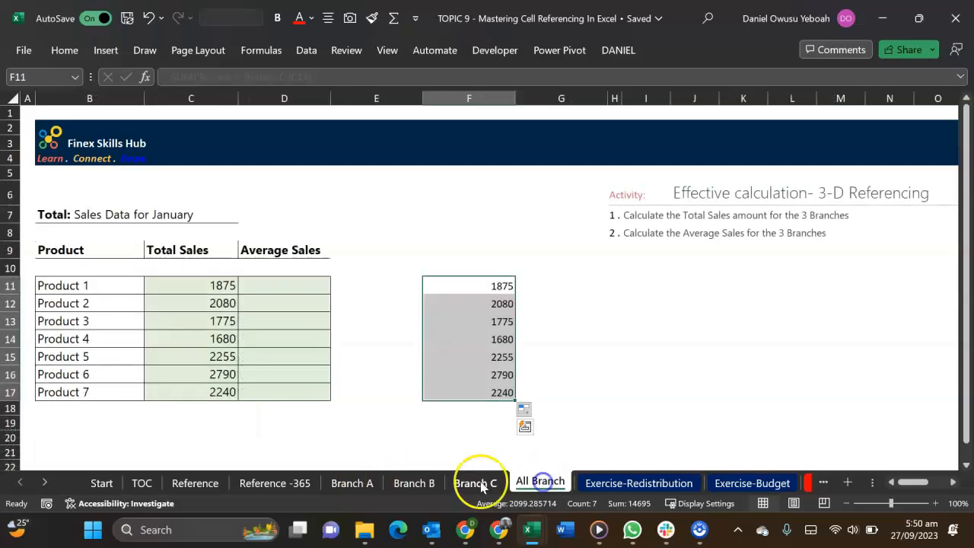
pyautogui.click(415, 484)
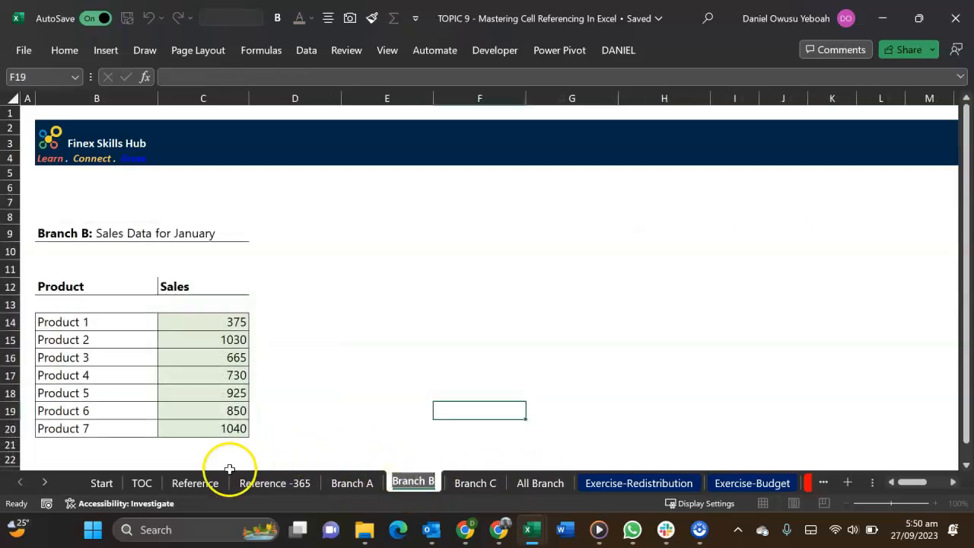
pyautogui.click(421, 480)
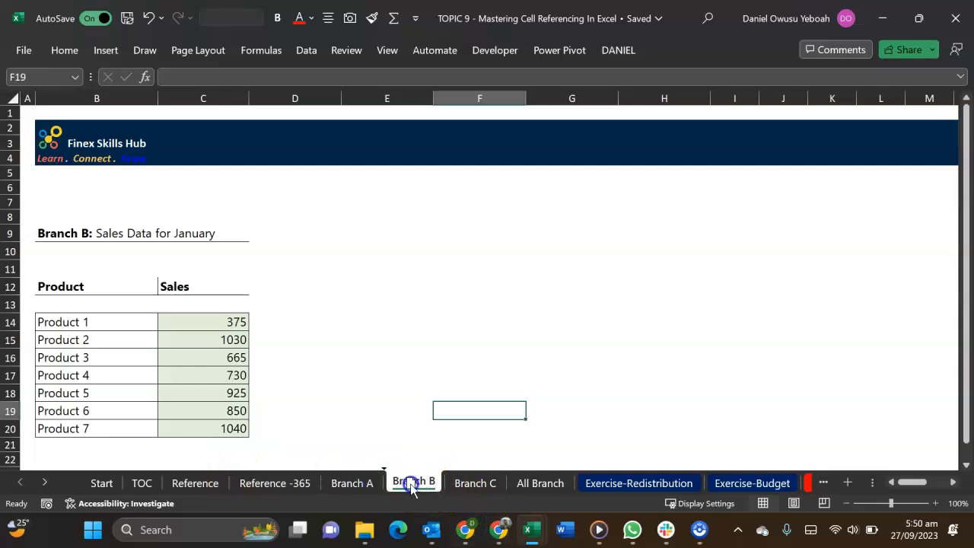
pyautogui.moveTo(167, 483); pyautogui.dragTo(164, 484)
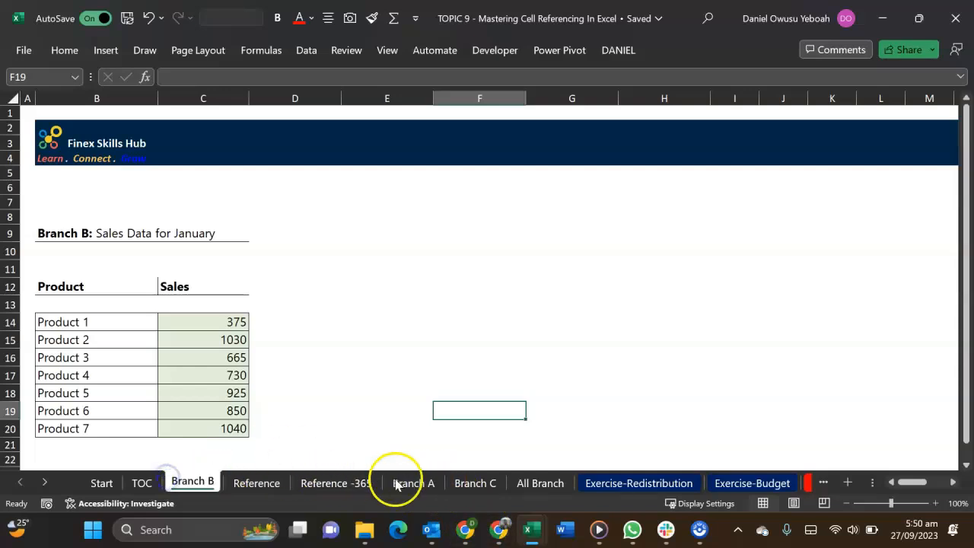
# Compare the Product 1 totals in C11 and F11 on All Branch and inspect F11's 3-D formula
pyautogui.click(540, 482)
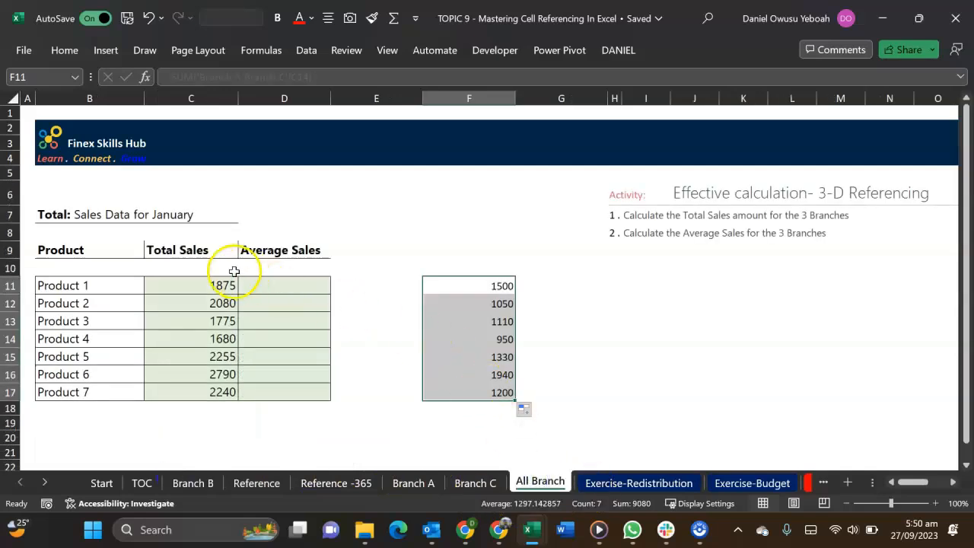
pyautogui.click(207, 284)
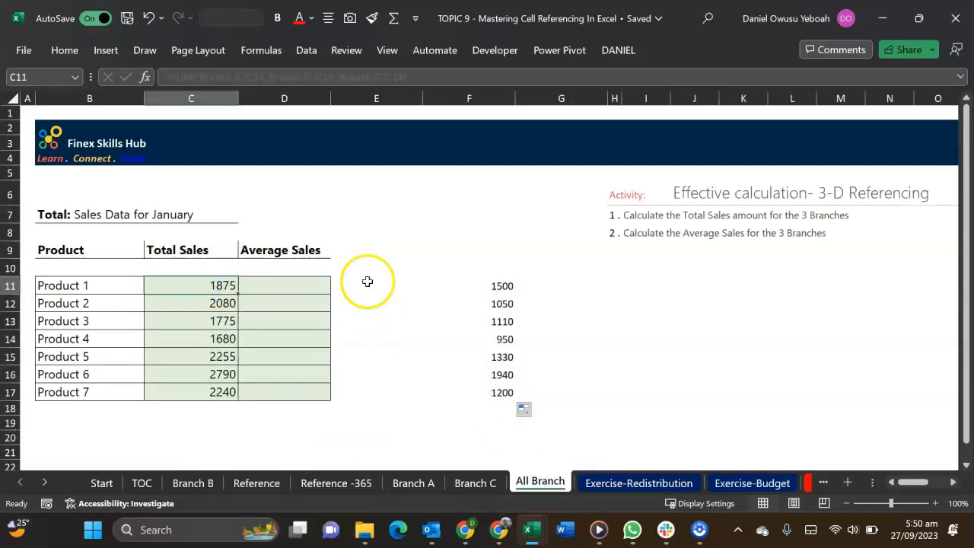
pyautogui.click(482, 287)
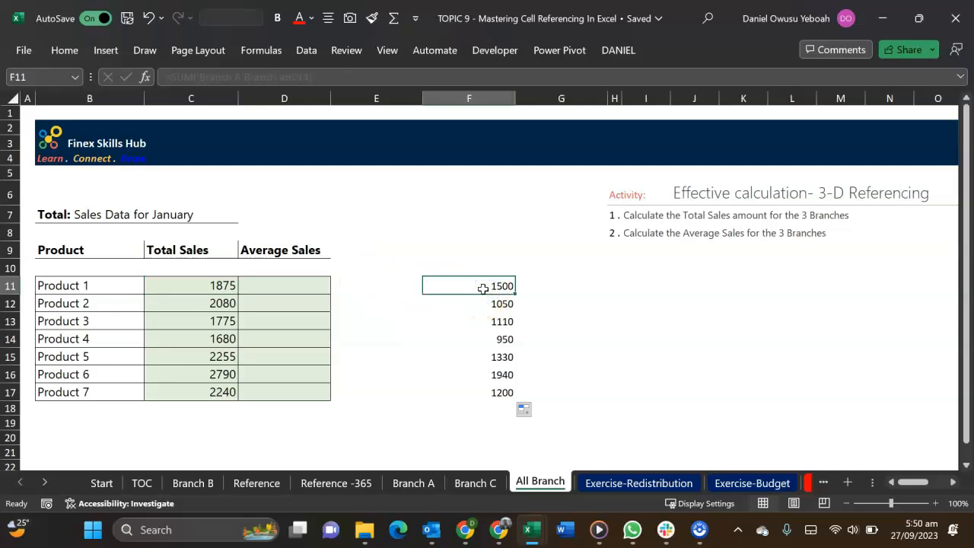
pyautogui.doubleClick(483, 288)
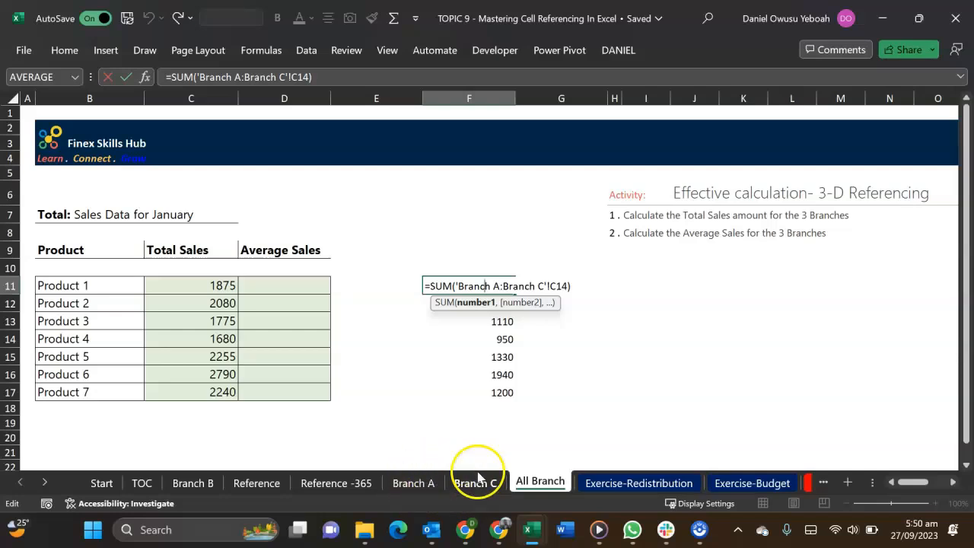
pyautogui.click(433, 487)
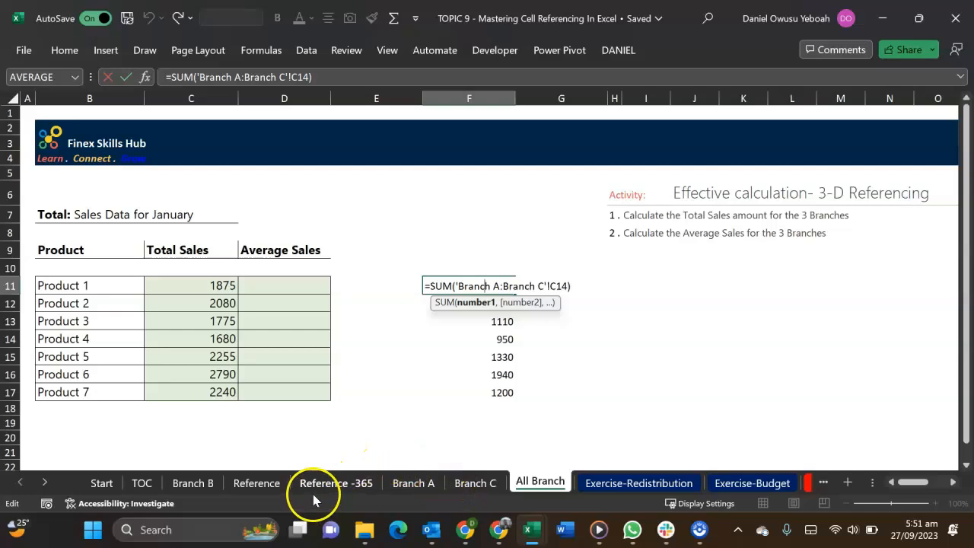
pyautogui.hotkey('ctrl', 'Return')
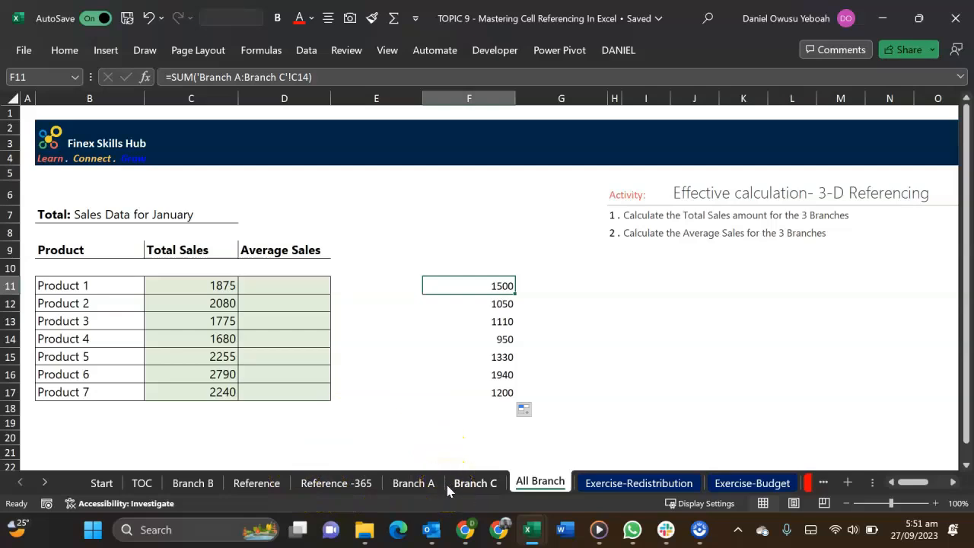
# Move the Exercise-Budget sheet between Branch A and Branch C, and check the 3-D totals on All Branch
pyautogui.click(729, 486)
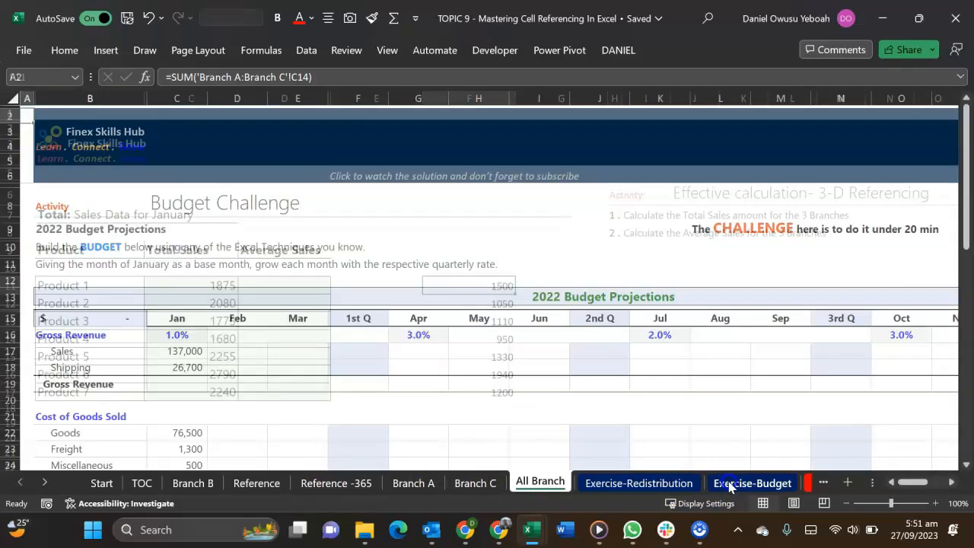
pyautogui.moveTo(443, 464); pyautogui.dragTo(444, 470)
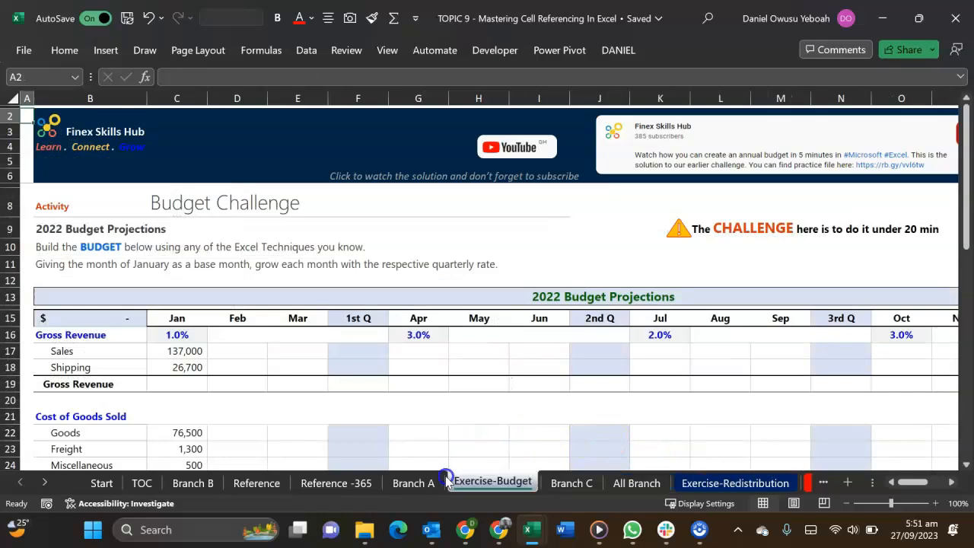
pyautogui.click(643, 485)
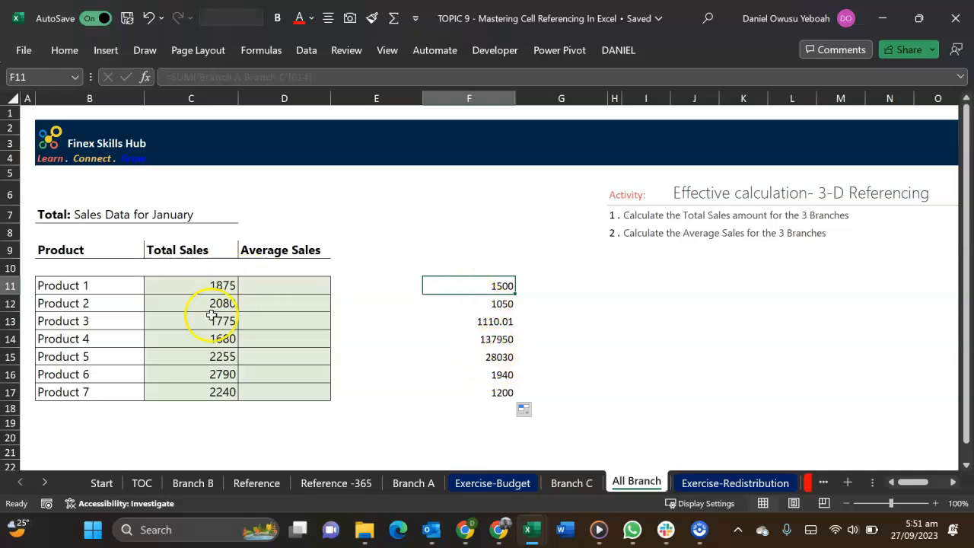
# Move the Exercise-Budget sheet out of the branch range, placing it after Exercise-Redistribution, and return to All Branch
pyautogui.click(462, 486)
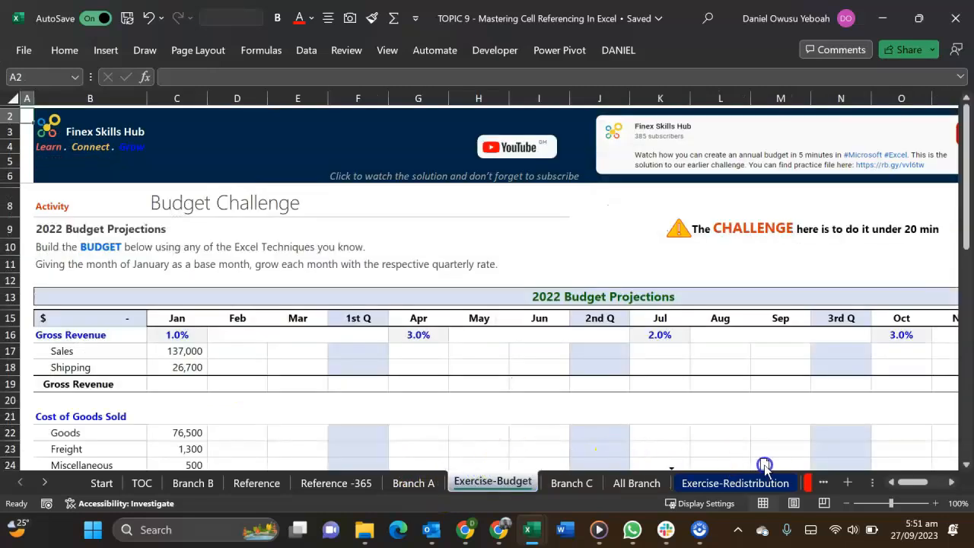
pyautogui.moveTo(799, 489); pyautogui.dragTo(801, 488)
pyautogui.click(542, 482)
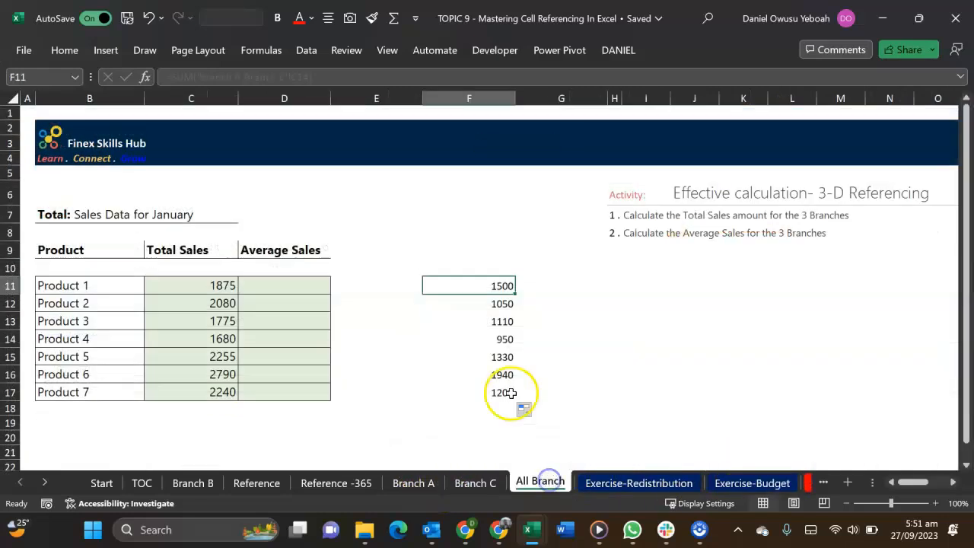
# Move the Branch B sheet between Branch A and Branch C, and check the 3-D totals on All Branch
pyautogui.click(194, 481)
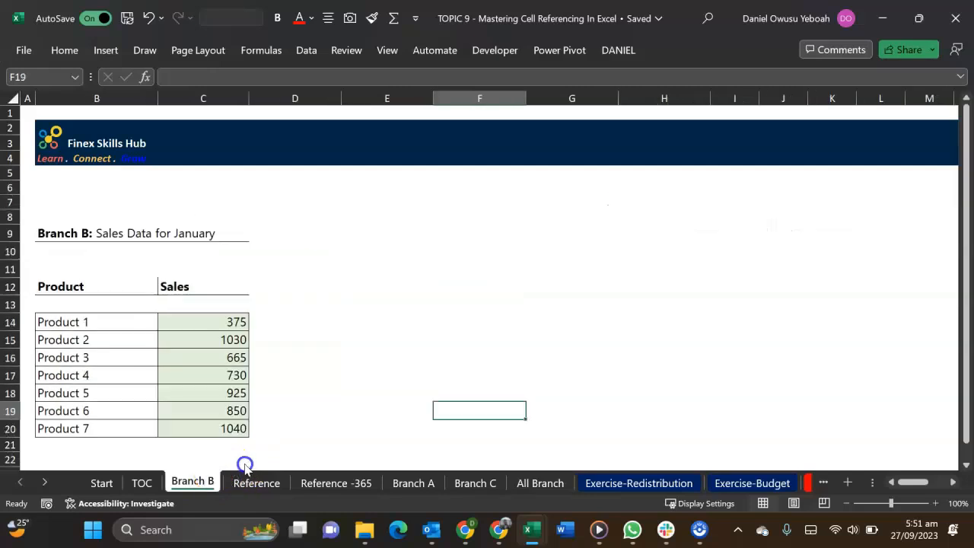
pyautogui.moveTo(447, 491); pyautogui.dragTo(462, 491)
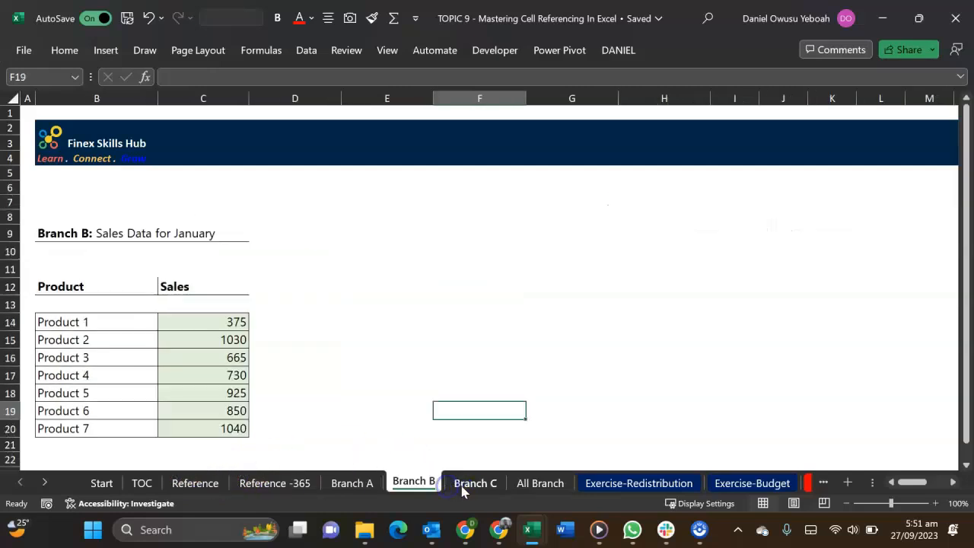
pyautogui.click(535, 483)
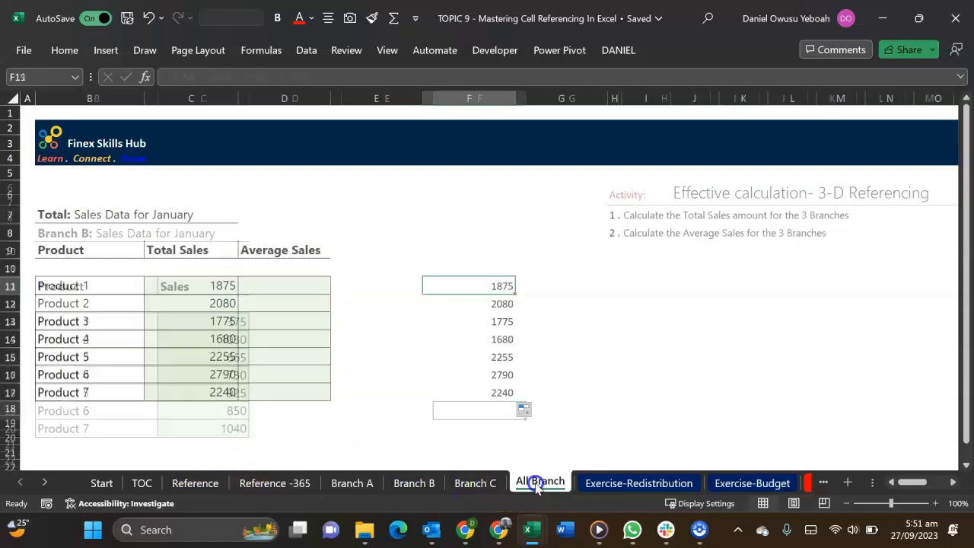
# Compare the Product 1 total formulas in C11 and F11, contrasting individual sheet references with the 3-D reference
pyautogui.doubleClick(225, 285)
pyautogui.press('Escape')
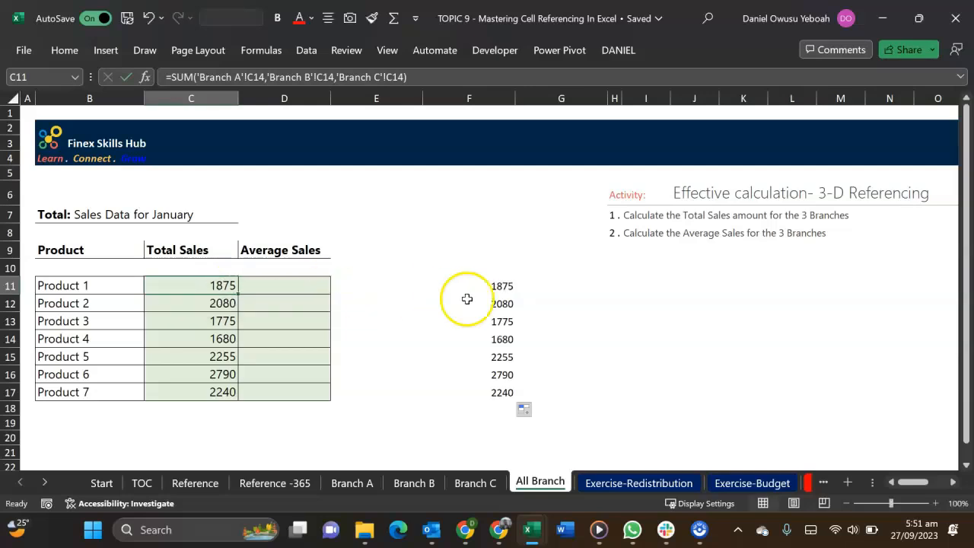
pyautogui.doubleClick(502, 281)
pyautogui.press('Escape')
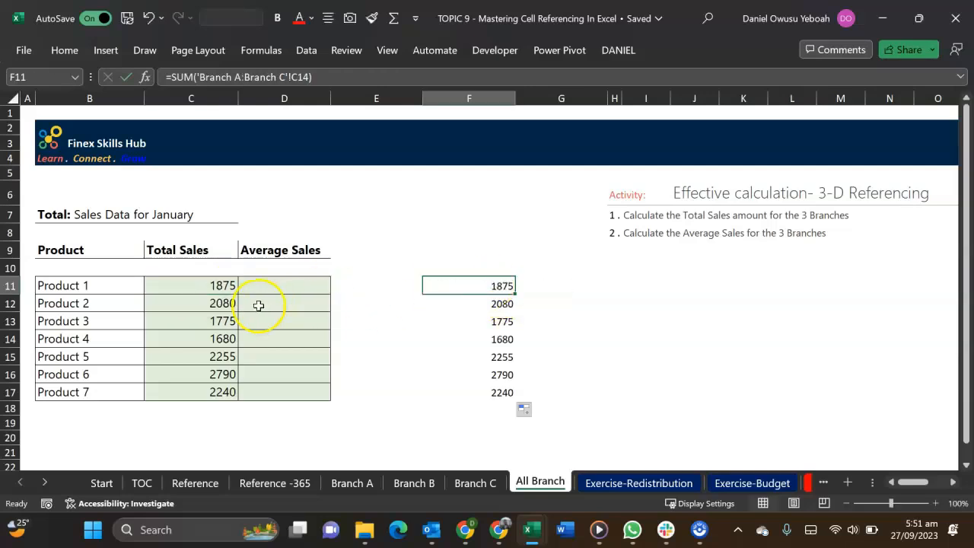
pyautogui.doubleClick(223, 285)
pyautogui.press('Escape')
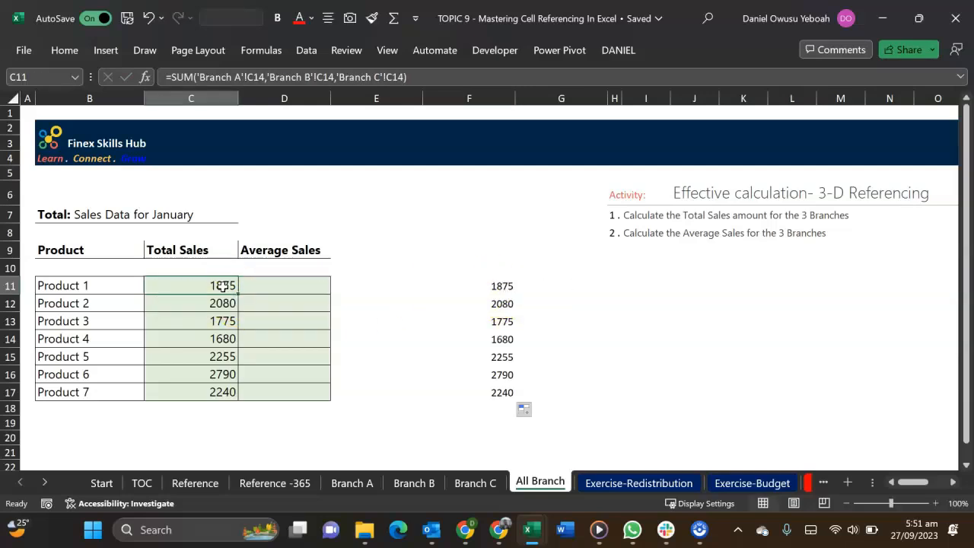
# Enter an AVERAGE formula in D11 that references C14 on Branch A, Branch B and Branch C individually
pyautogui.click(302, 286)
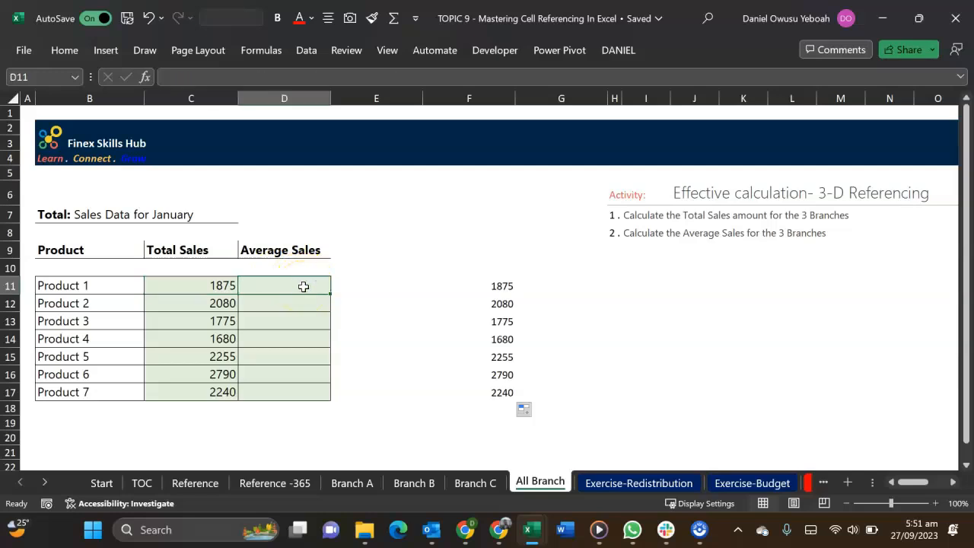
pyautogui.write('=averag')
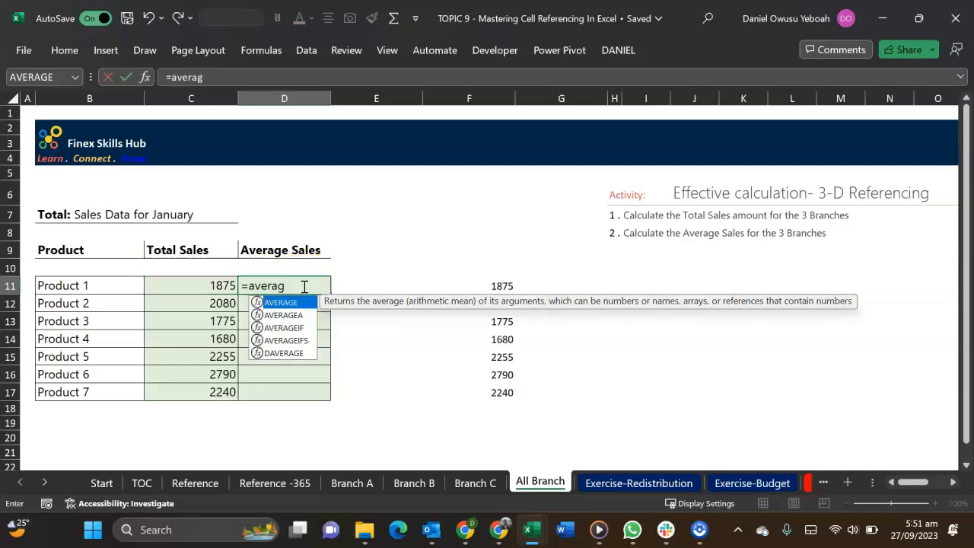
pyautogui.press('Tab')
pyautogui.click(352, 483)
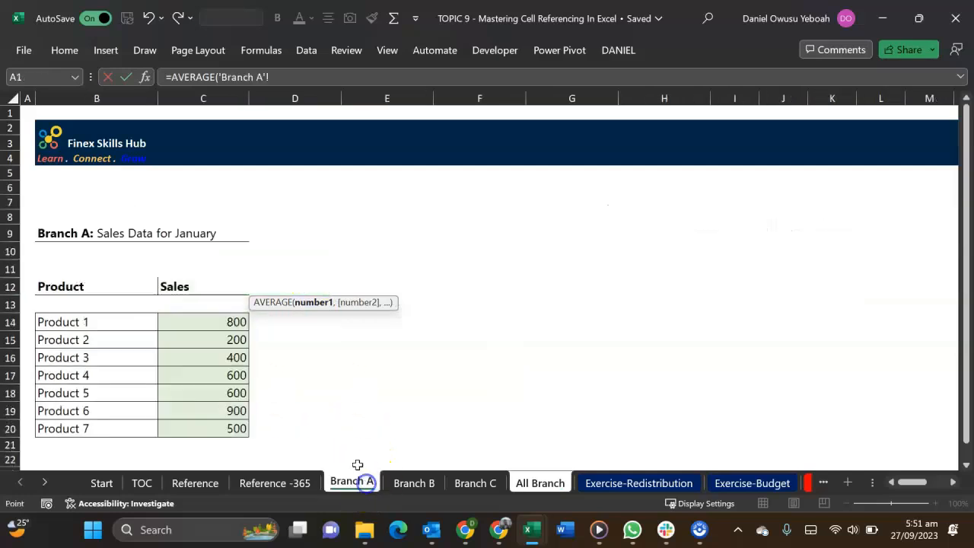
pyautogui.click(189, 322)
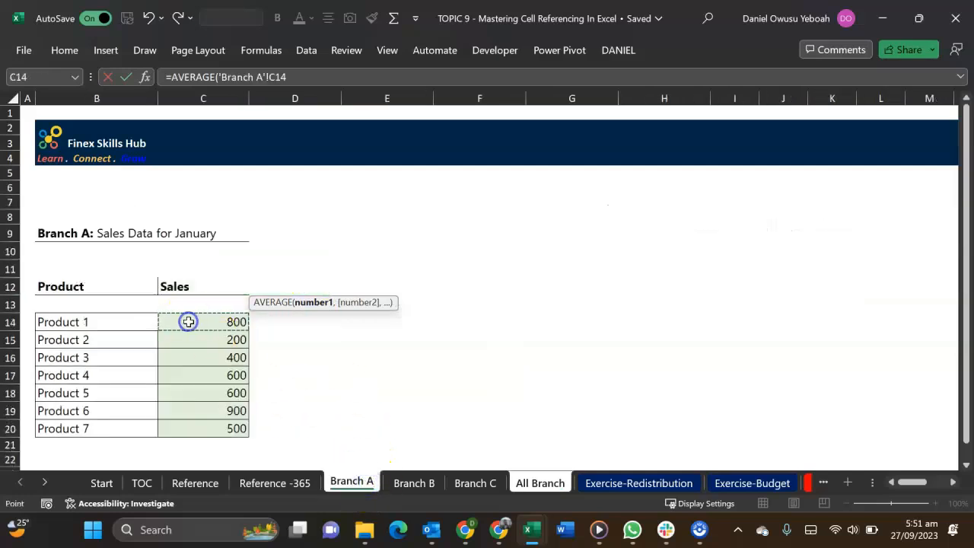
pyautogui.write(',')
pyautogui.click(411, 482)
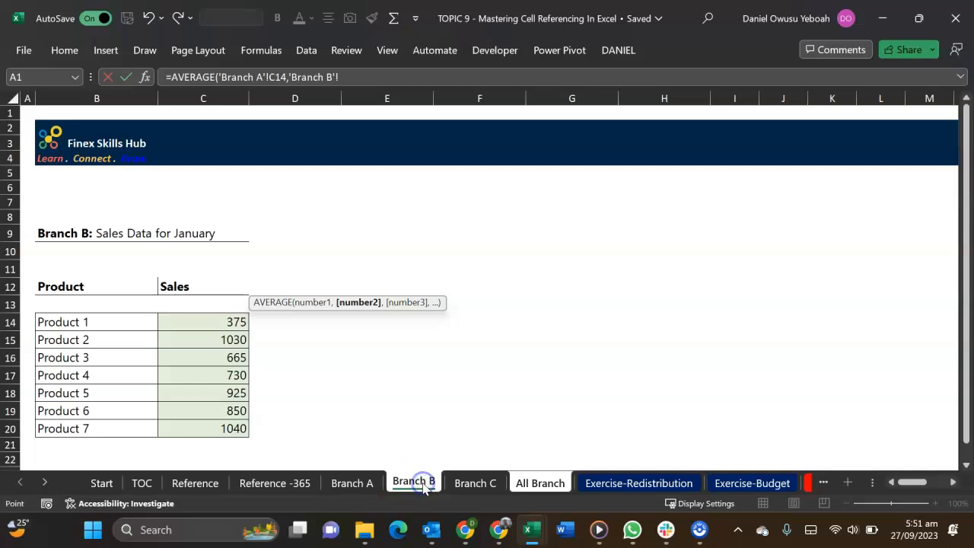
pyautogui.click(218, 321)
pyautogui.write(',')
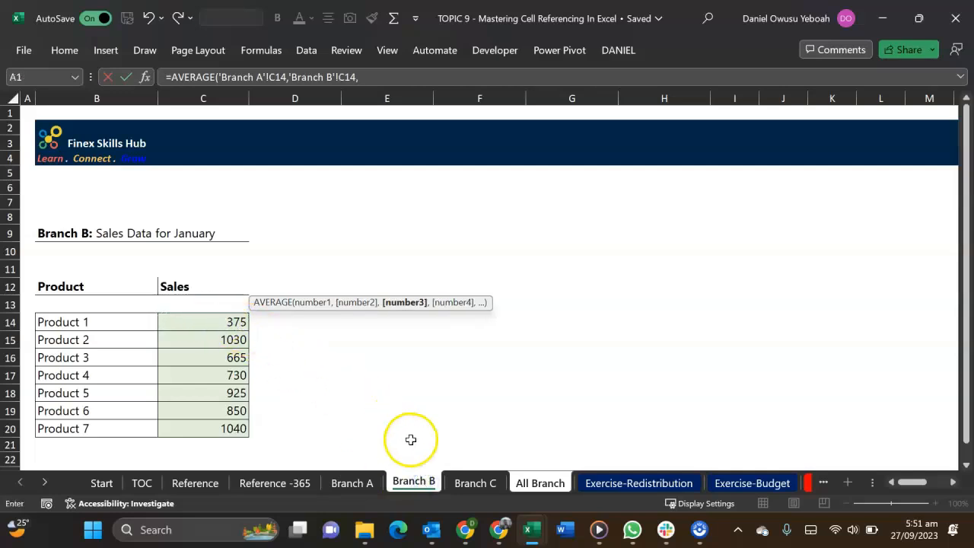
pyautogui.click(462, 482)
pyautogui.click(199, 319)
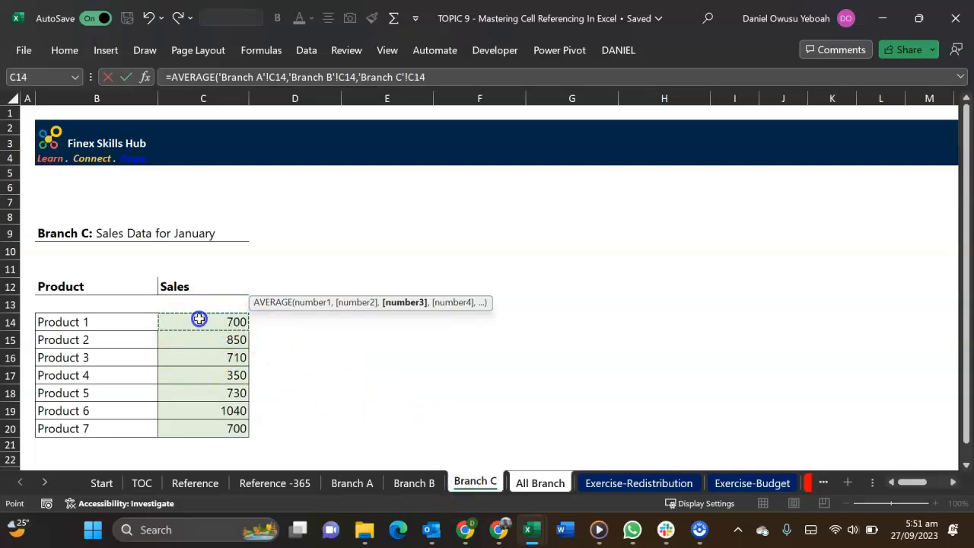
pyautogui.press('Return')
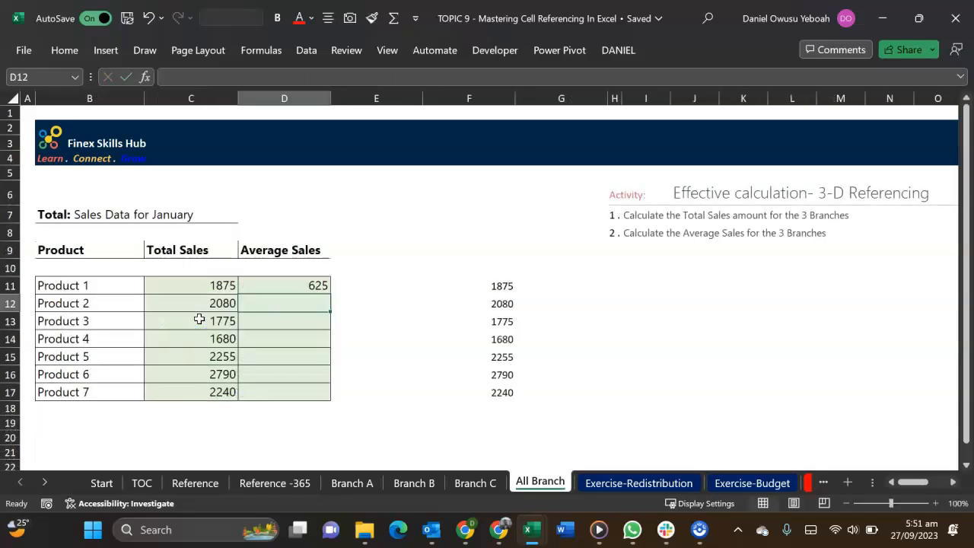
# Fill the Average Sales formula from D11 down to D17
pyautogui.press('Up')
pyautogui.hotkey('shift', 'Down')
pyautogui.hotkey('shift', 'Down')
pyautogui.hotkey('shift', 'Down')
pyautogui.hotkey('shift', 'Down')
pyautogui.hotkey('shift', 'Down')
pyautogui.hotkey('shift', 'Down')
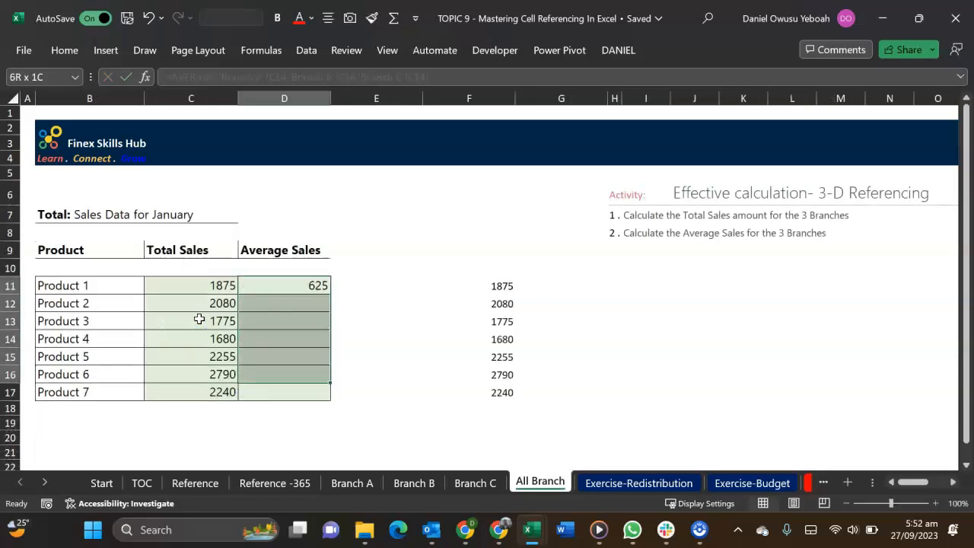
pyautogui.hotkey('ctrl', 'd')
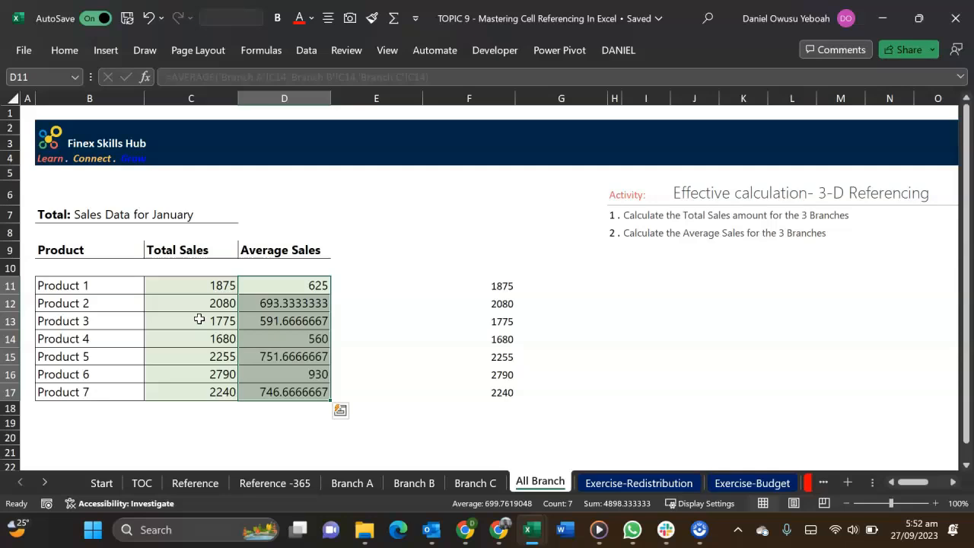
# Enter the 3-D formula =AVERAGE('Branch A:Branch C'!C14) in G11 on All Branch
pyautogui.click(544, 286)
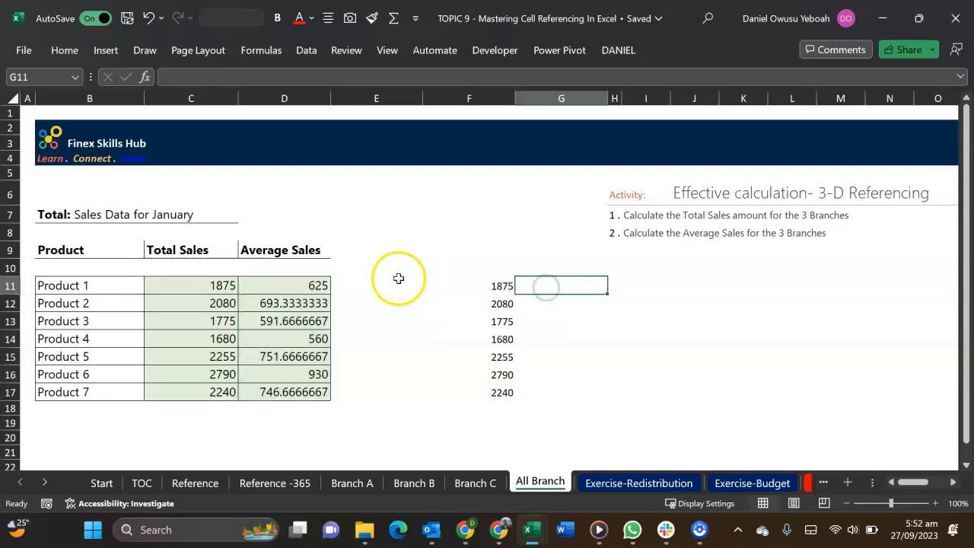
pyautogui.write('=')
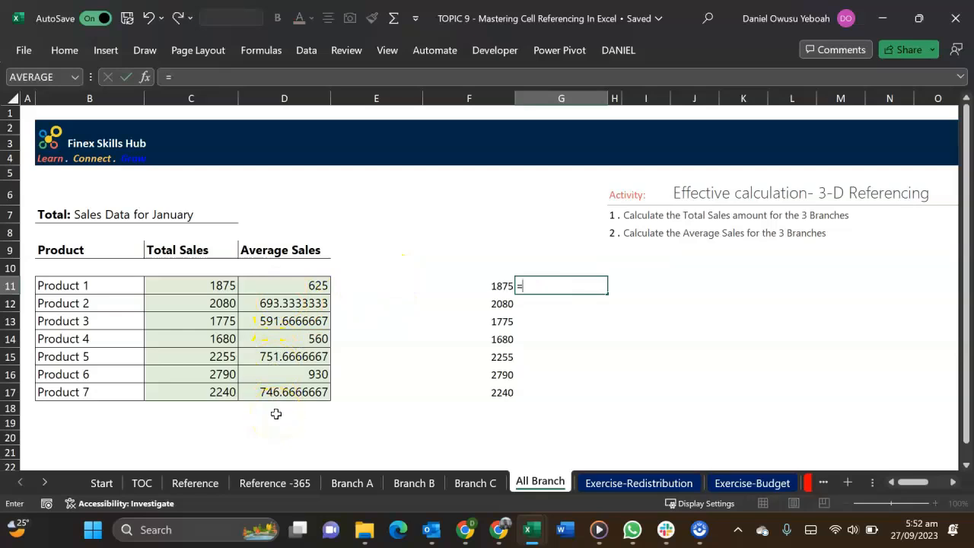
pyautogui.write('aver')
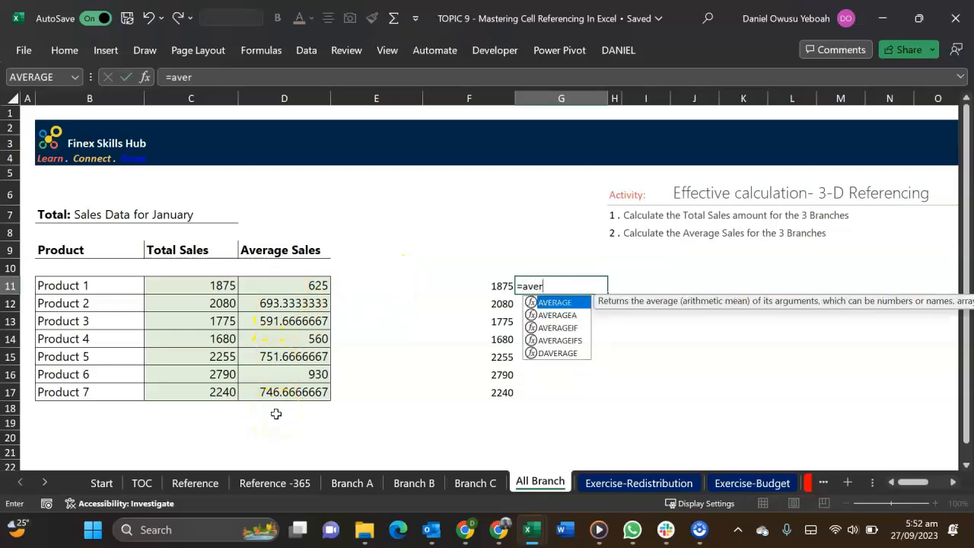
pyautogui.press('Tab')
pyautogui.click(356, 484)
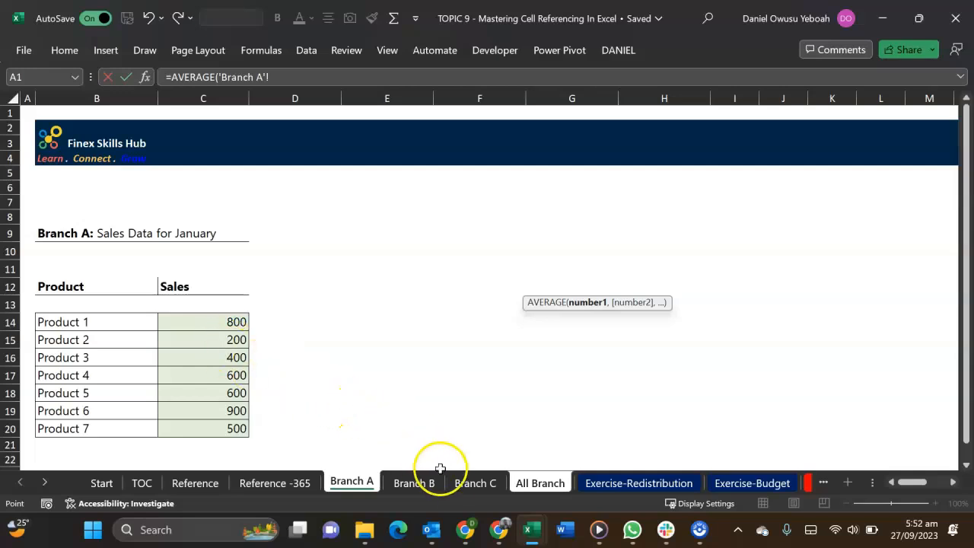
pyautogui.keyDown('shift'); pyautogui.click(469, 484); pyautogui.keyUp('shift')
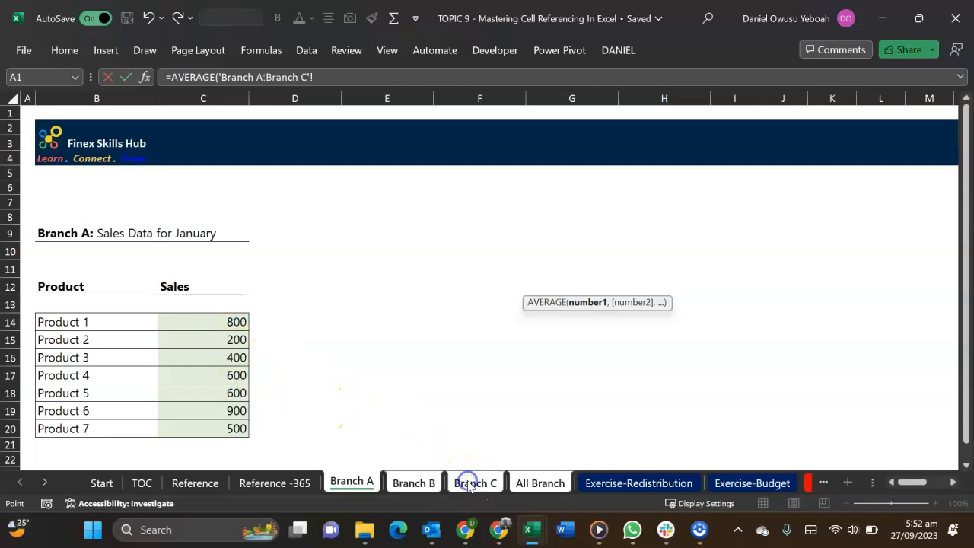
pyautogui.click(208, 319)
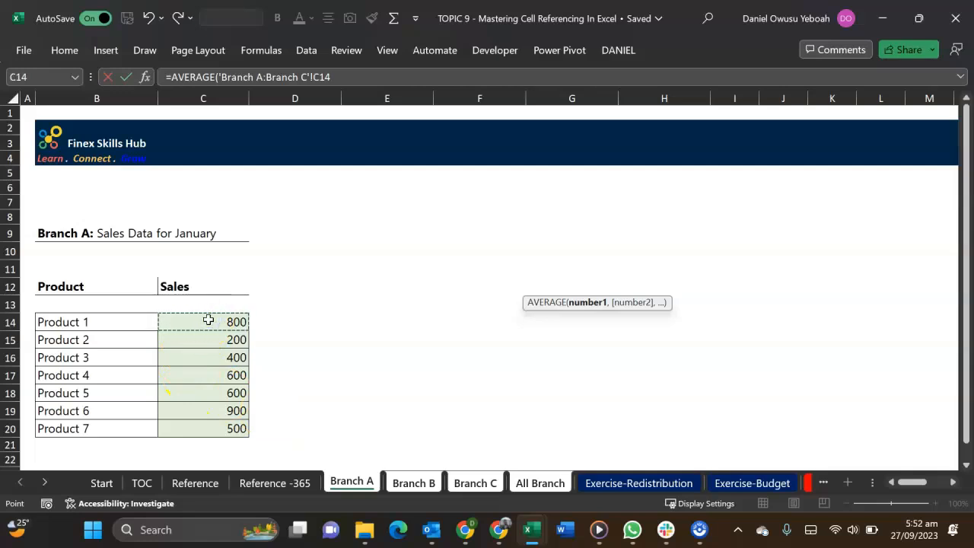
pyautogui.write(')')
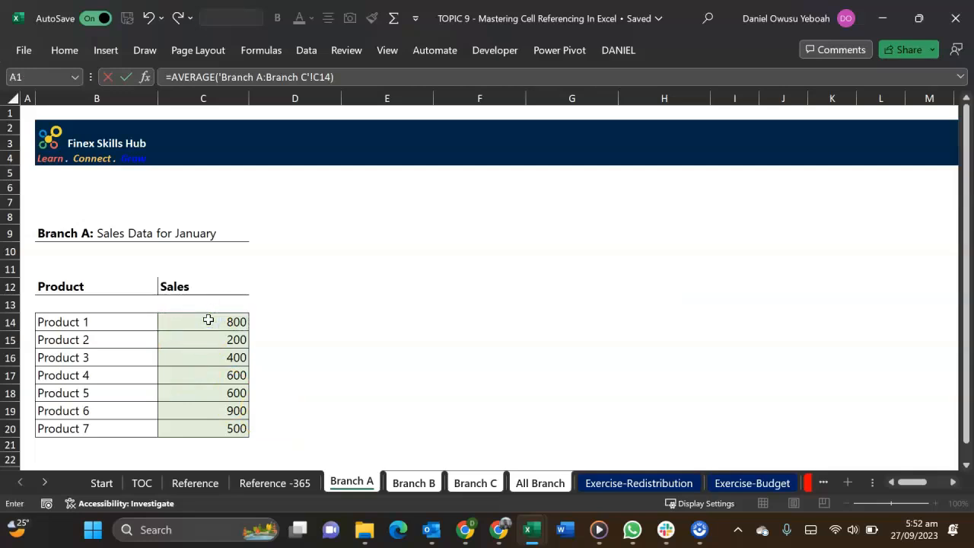
pyautogui.press('Return')
# Fill the 3-D average formula from G11 down to G17 and select the filled range for comparison with Average Sales
pyautogui.click(554, 283)
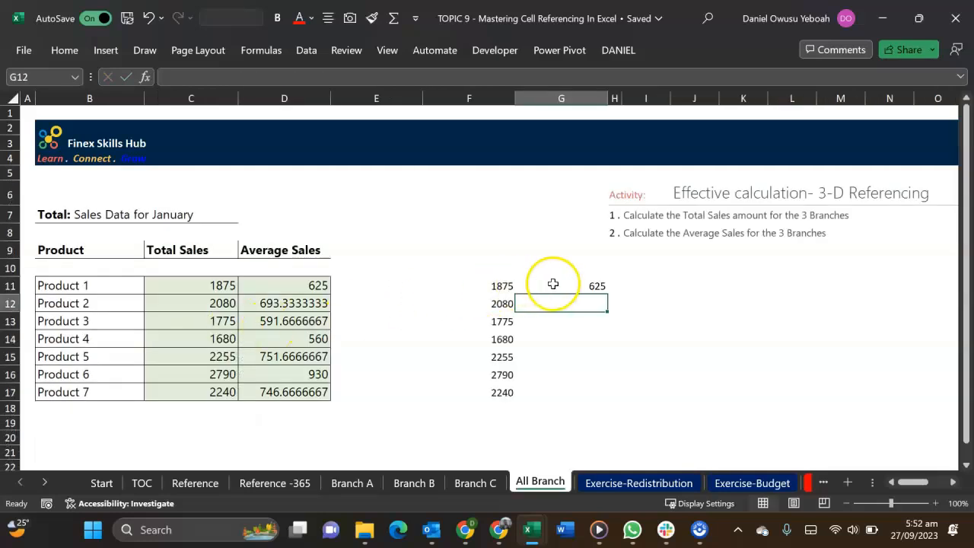
pyautogui.moveTo(606, 294); pyautogui.dragTo(612, 394)
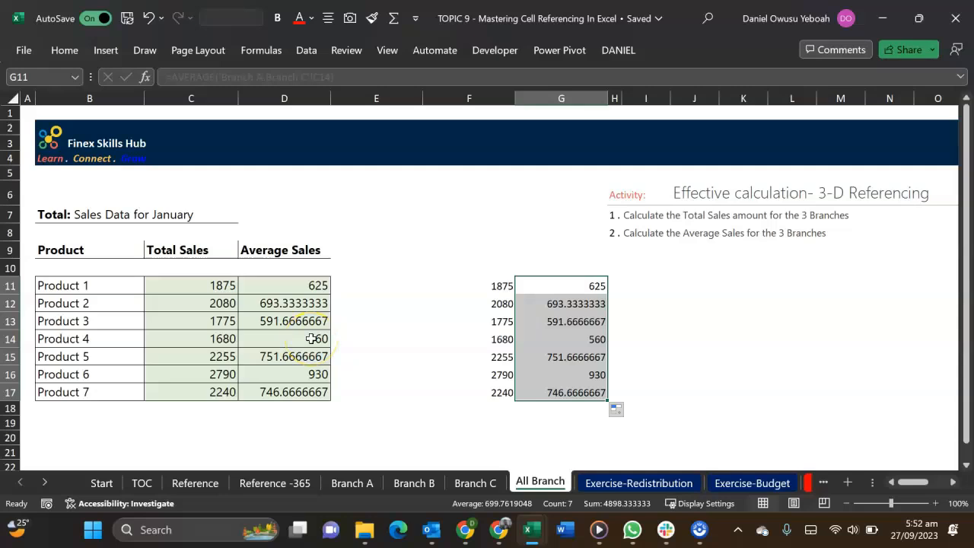
pyautogui.moveTo(578, 284); pyautogui.dragTo(590, 391)
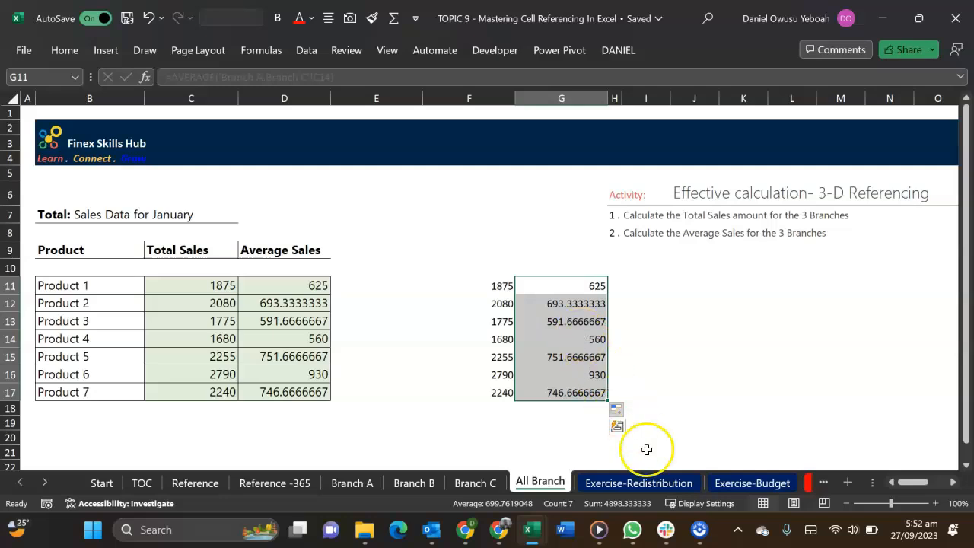
# Review the Exercise-Redistribution sheet, examining the fund amounts, department percentages and retention rate used in the redistribution exercise
pyautogui.click(649, 484)
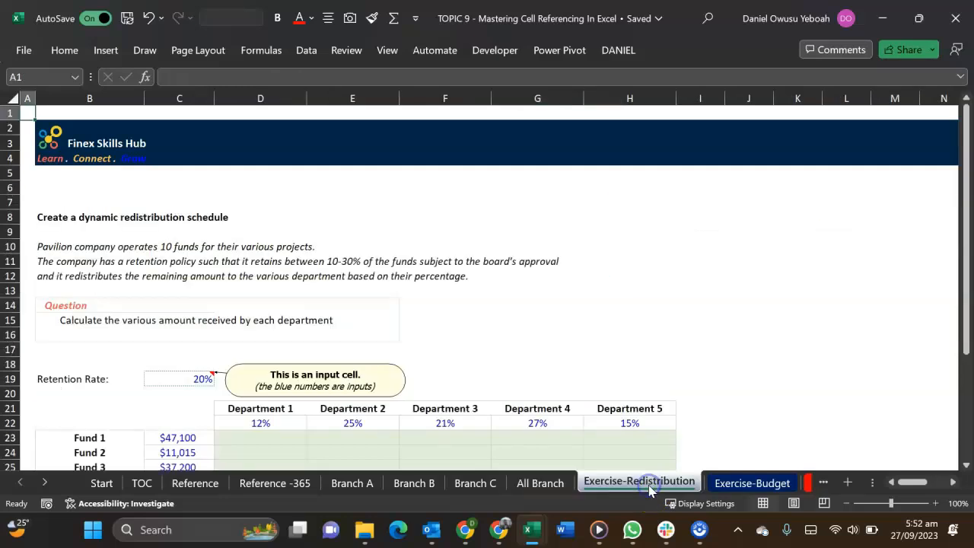
pyautogui.scroll(-2, 635, 366)
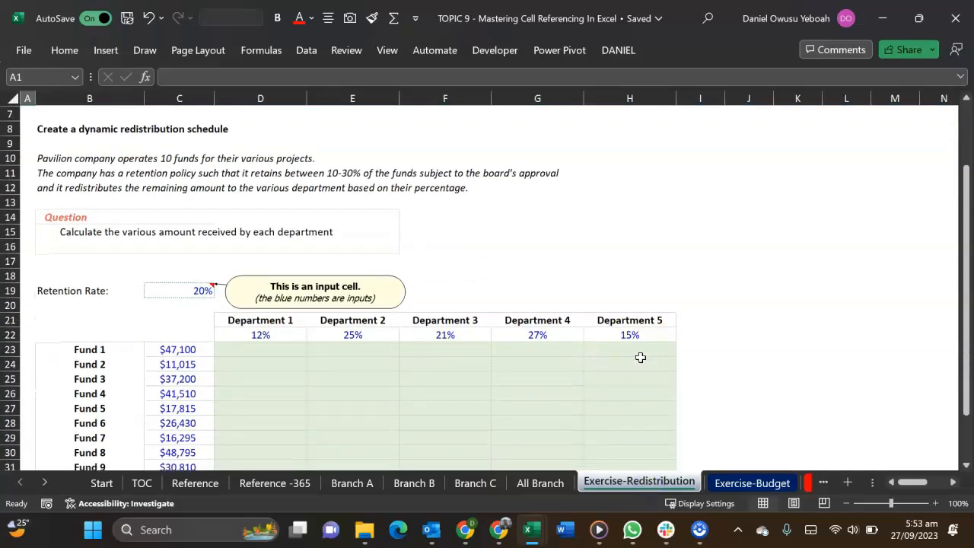
pyautogui.scroll(-1, 561, 293)
pyautogui.moveTo(197, 308); pyautogui.dragTo(183, 430)
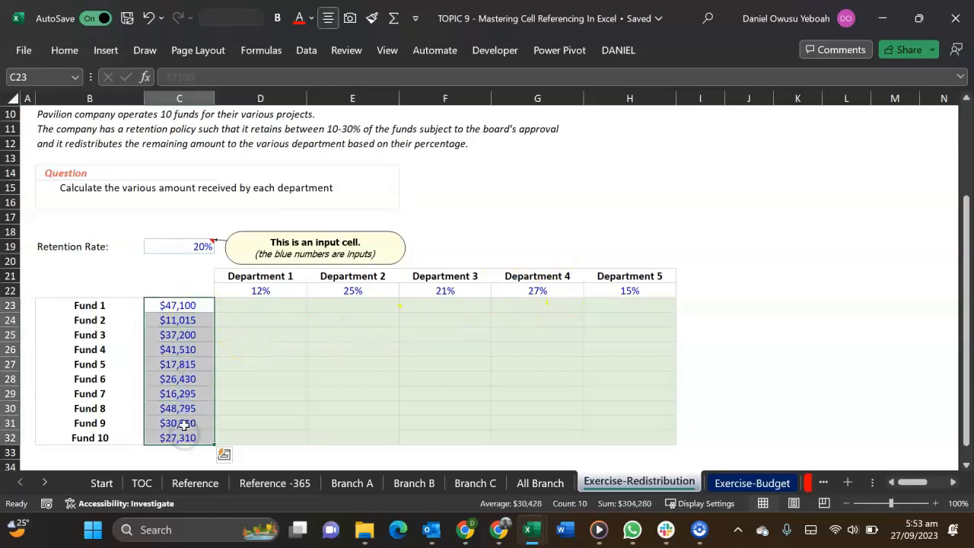
pyautogui.scroll(1, 187, 411)
pyautogui.click(303, 338)
pyautogui.moveTo(308, 341); pyautogui.dragTo(607, 339)
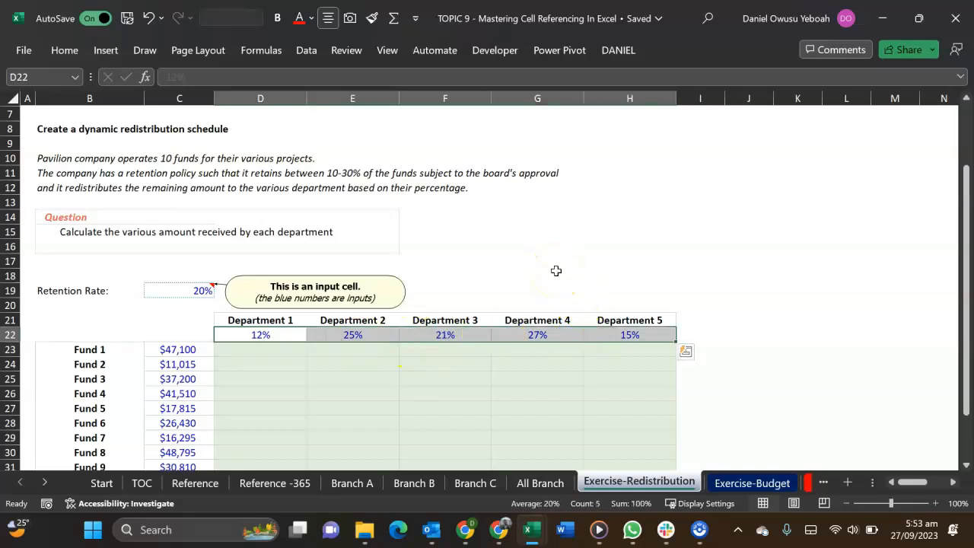
pyautogui.click(168, 290)
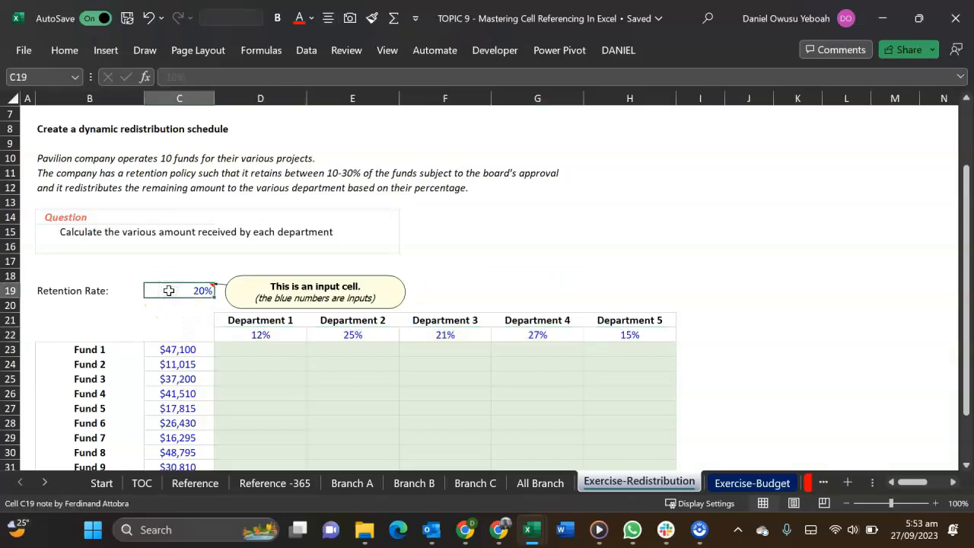
pyautogui.hotkey('ctrl', 'c')
pyautogui.click(183, 350)
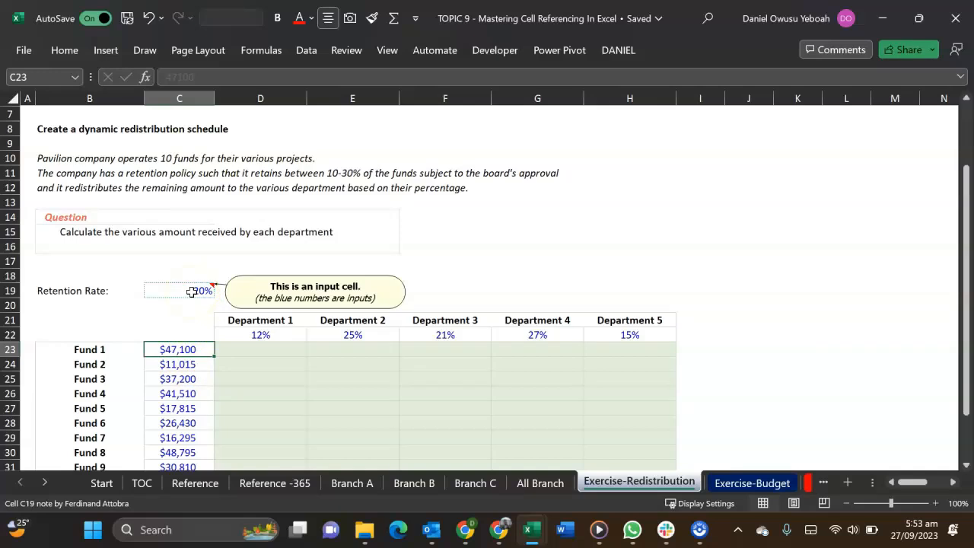
pyautogui.click(176, 350)
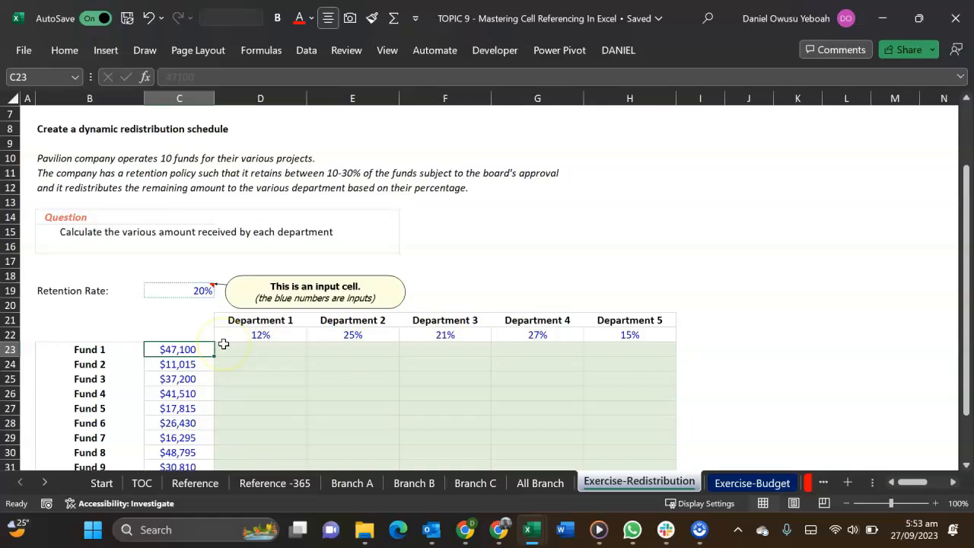
# Review the Exercise-Budget sheet, examining the January base figures and the quarterly growth rates in row 16
pyautogui.click(750, 483)
pyautogui.scroll(-2, 605, 362)
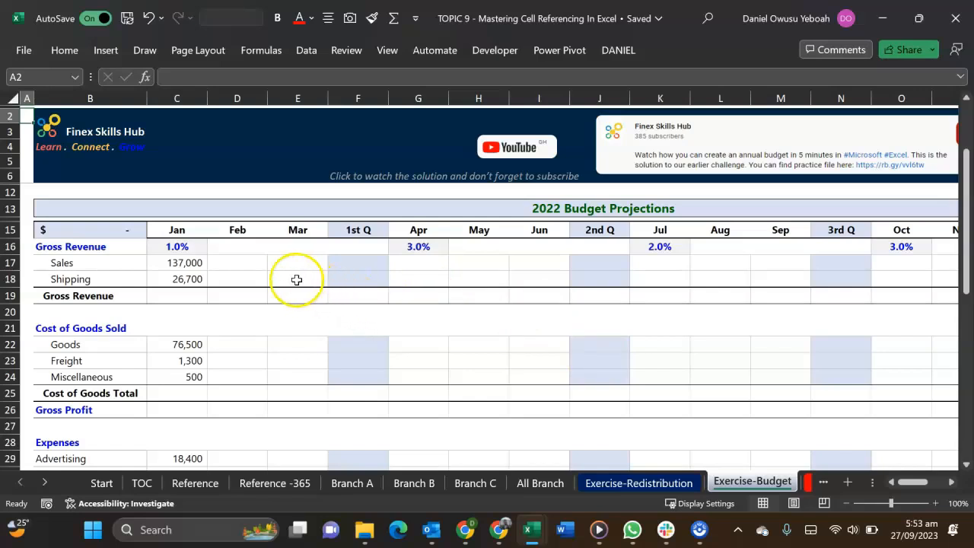
pyautogui.click(176, 99)
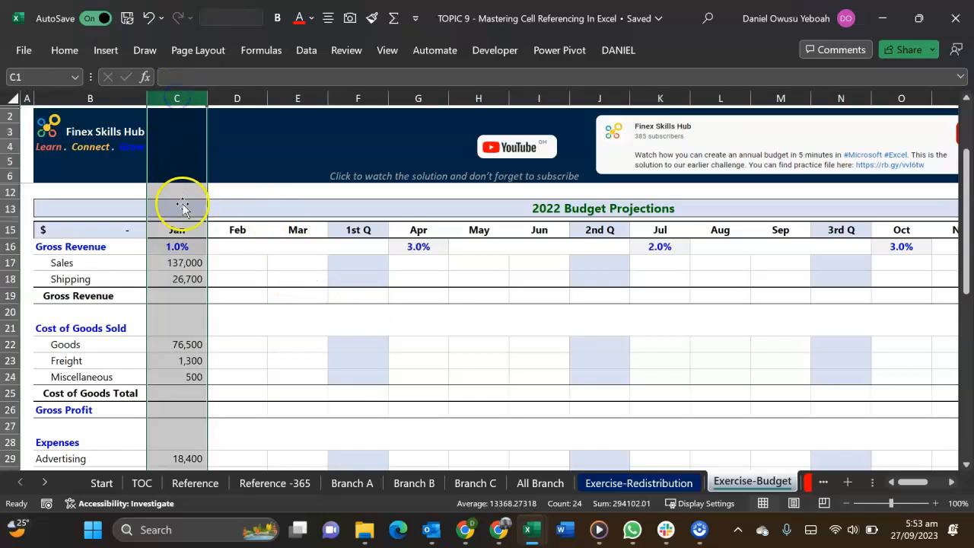
pyautogui.scroll(-3, 170, 380)
pyautogui.scroll(4, 170, 380)
pyautogui.scroll(-3, 169, 385)
pyautogui.scroll(-4, 170, 386)
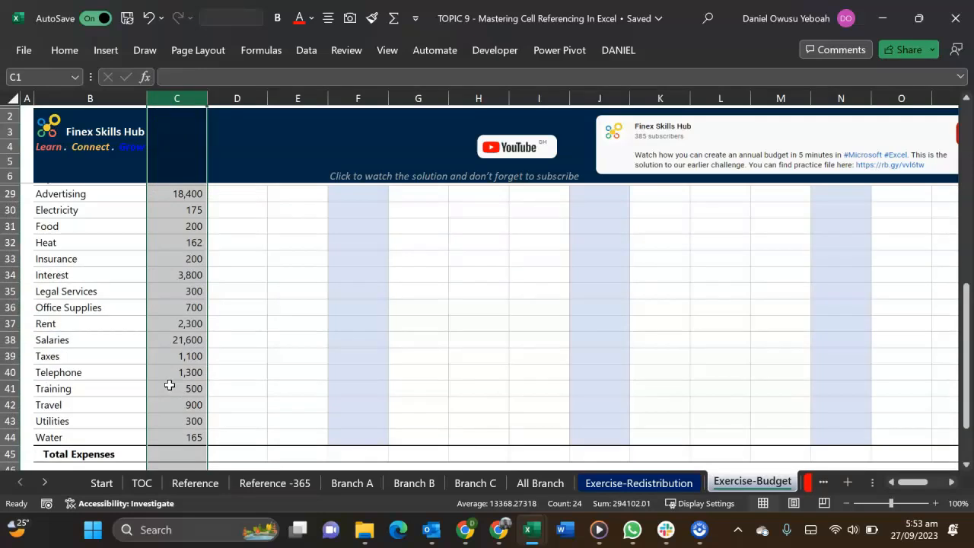
pyautogui.scroll(6, 169, 385)
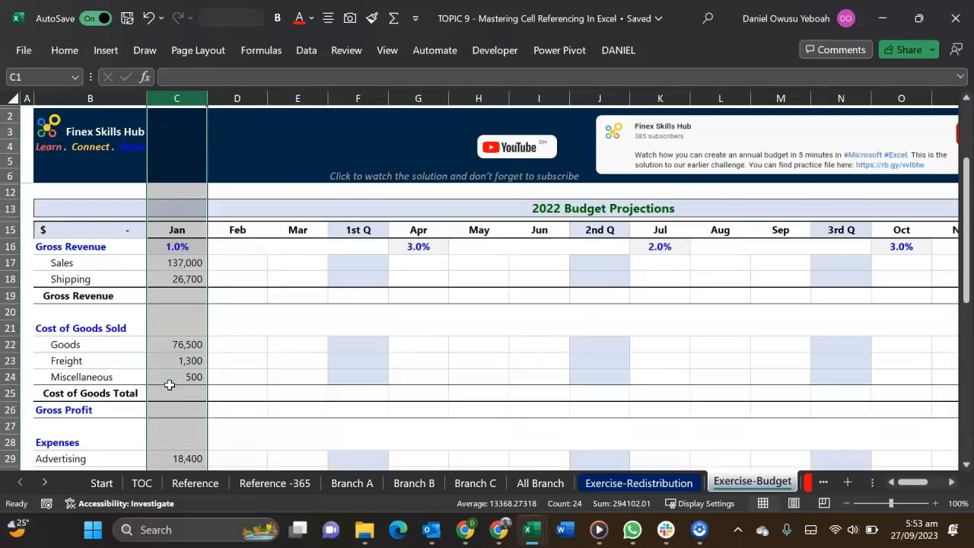
pyautogui.click(187, 245)
pyautogui.click(399, 244)
pyautogui.click(666, 246)
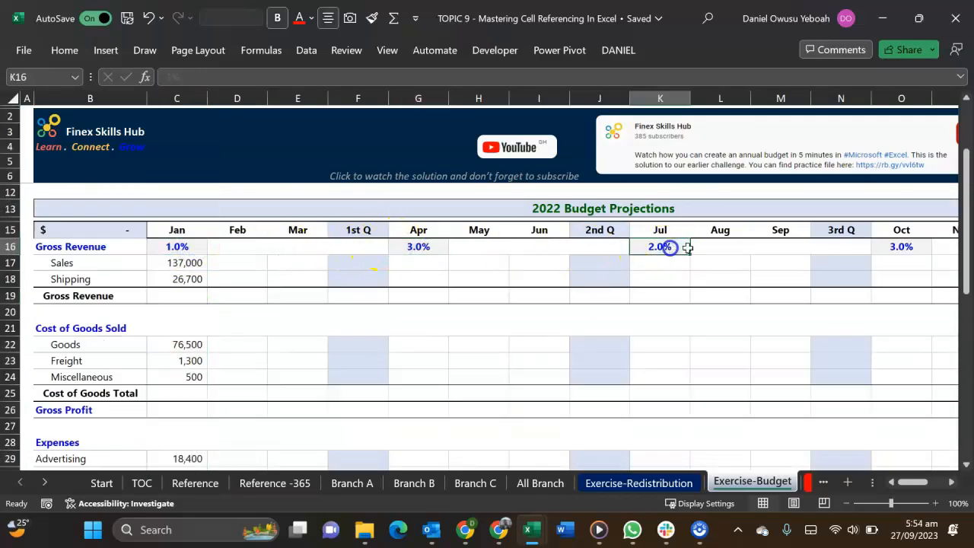
pyautogui.click(922, 246)
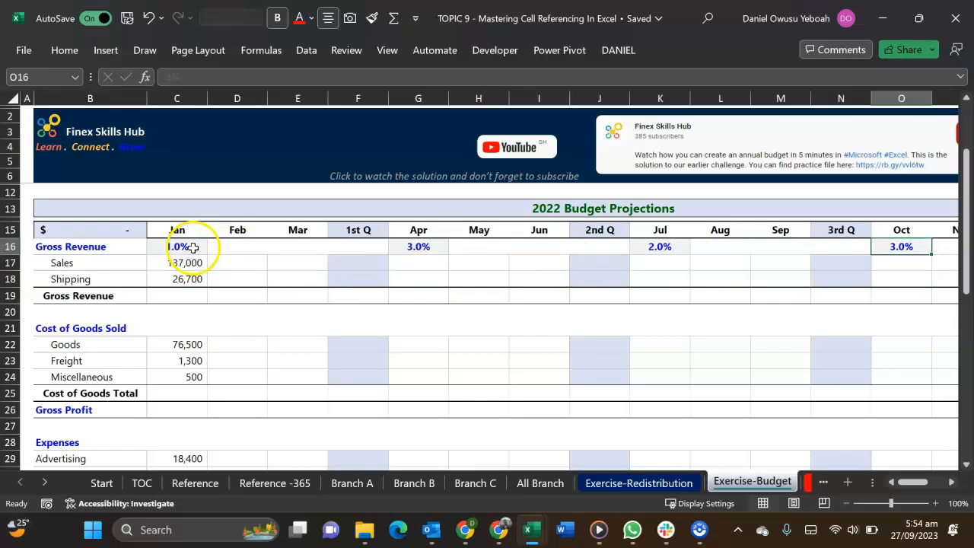
# Enter the February Sales formula =C178(1+C16) in D17 of the budget table
pyautogui.click(227, 261)
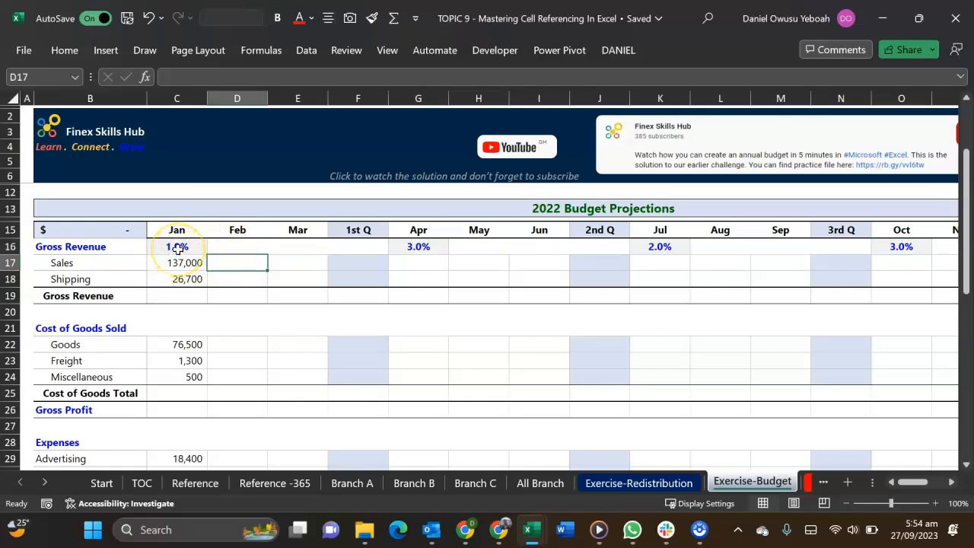
pyautogui.write('=')
pyautogui.press('Left')
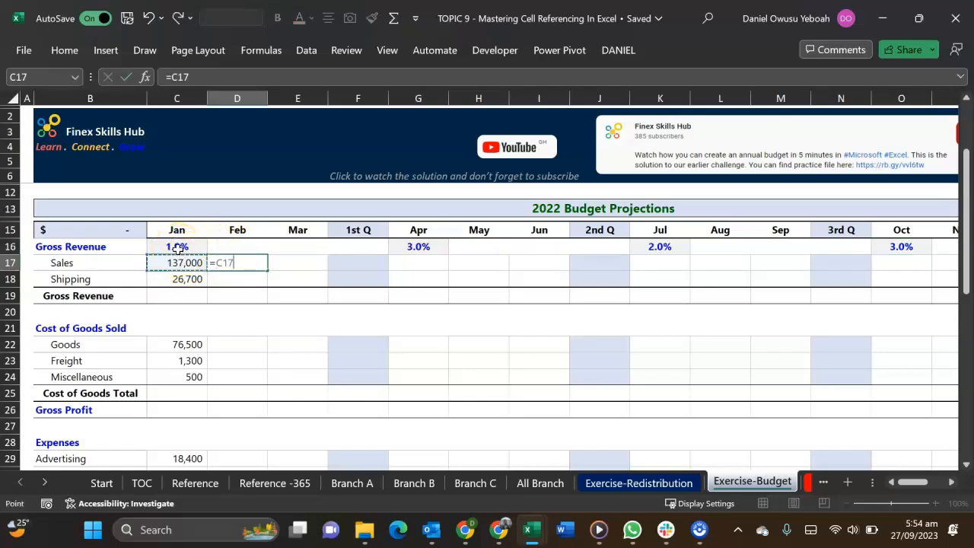
pyautogui.write('8(1+')
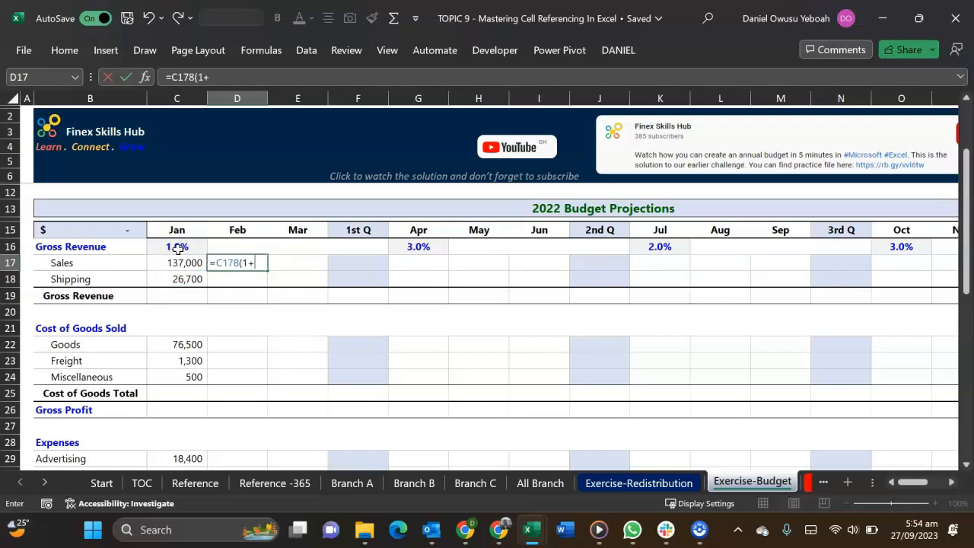
pyautogui.click(176, 248)
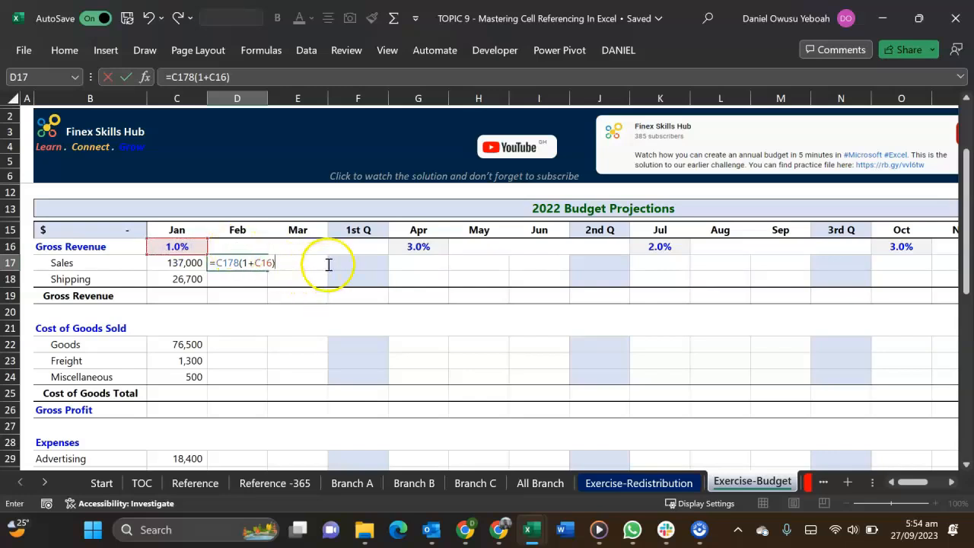
pyautogui.press('Tab')
# Insert the missing multiplication sign so that the formula in D17 reads =C178*(1+C16)
pyautogui.click(359, 263)
pyautogui.click(246, 262)
pyautogui.doubleClick(249, 261)
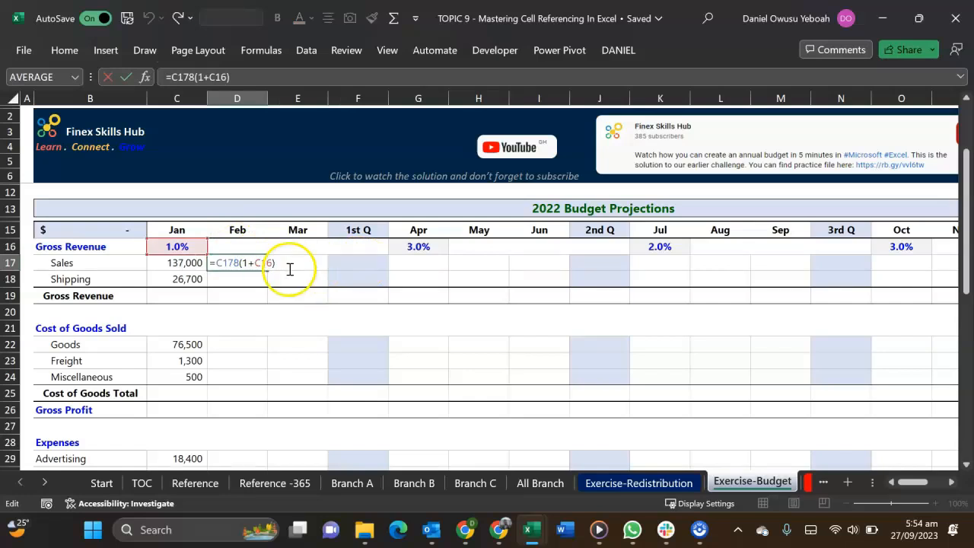
pyautogui.click(239, 262)
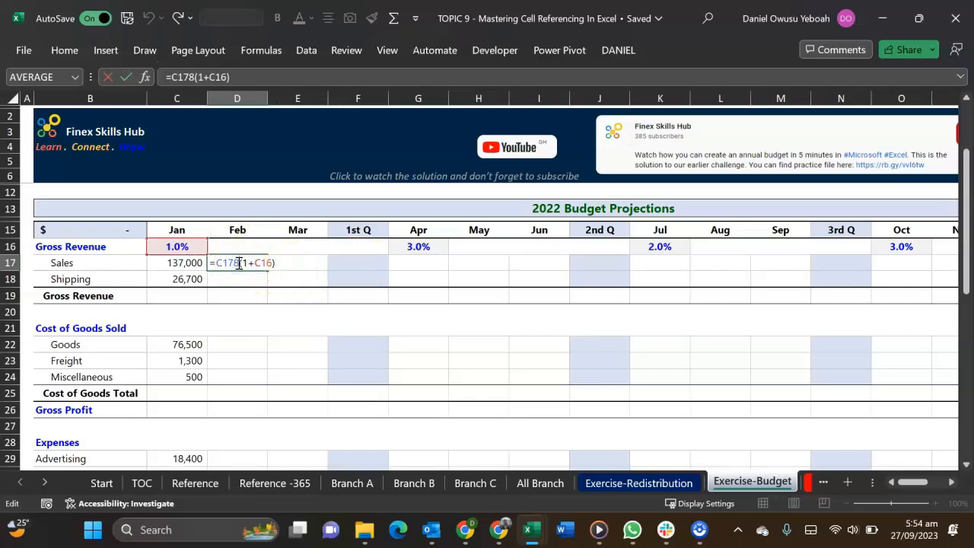
pyautogui.write('8')
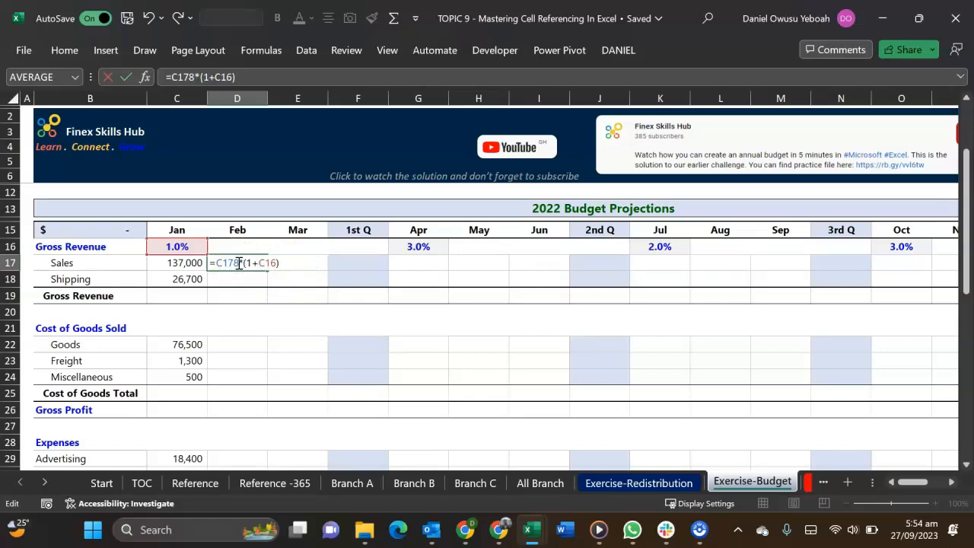
pyautogui.press('Return')
pyautogui.click(238, 262)
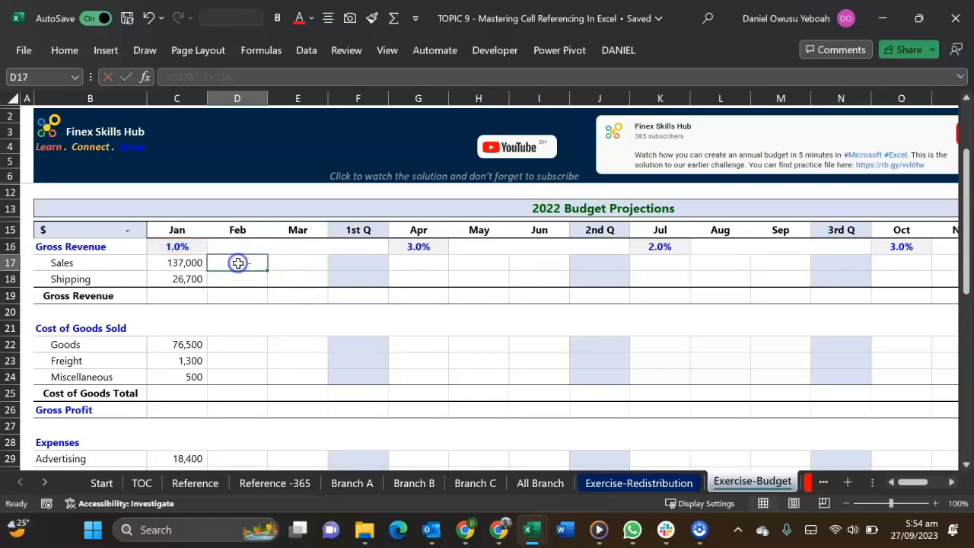
# Examine the rest of the budget table, including the 1st Q and April columns, the TOTAL column and the final green cell in row 47
pyautogui.click(337, 263)
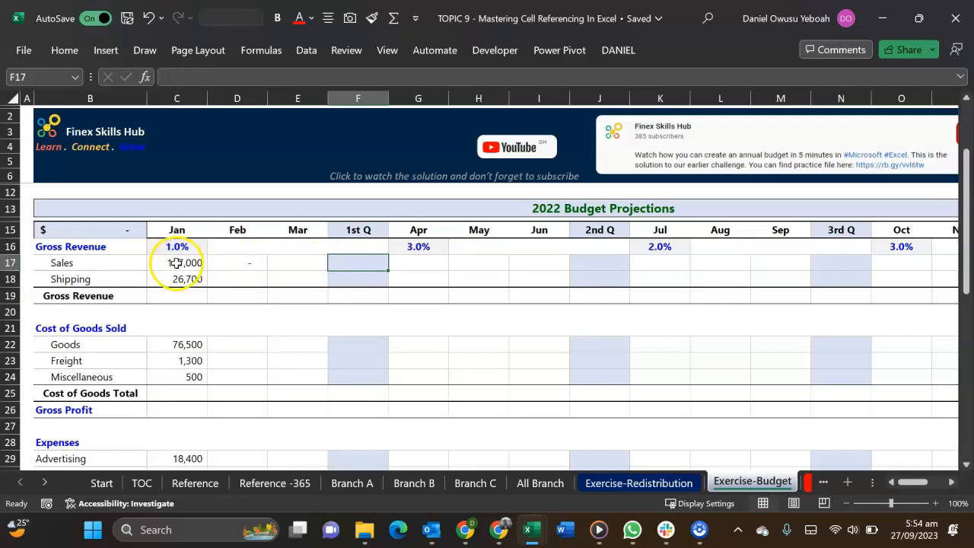
pyautogui.moveTo(178, 263); pyautogui.dragTo(286, 267)
pyautogui.click(337, 264)
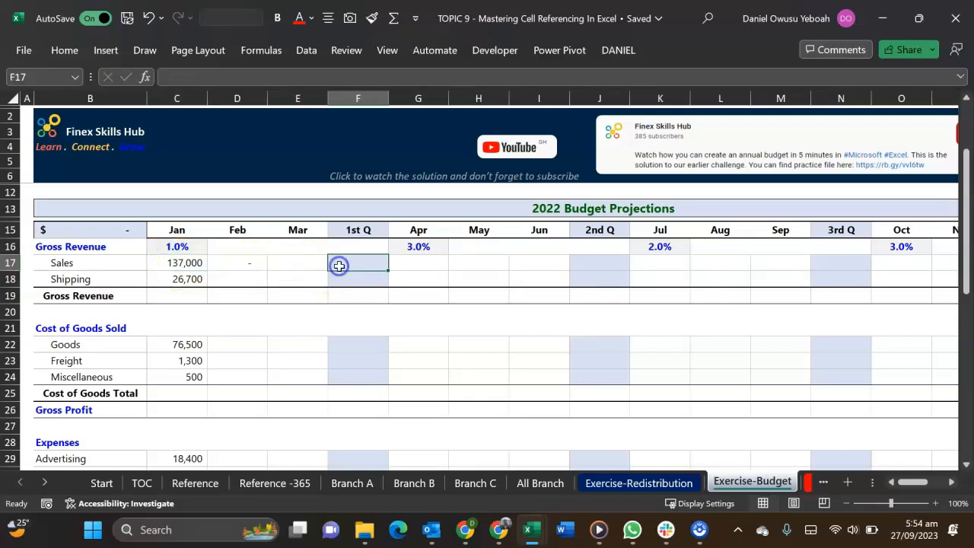
pyautogui.click(419, 262)
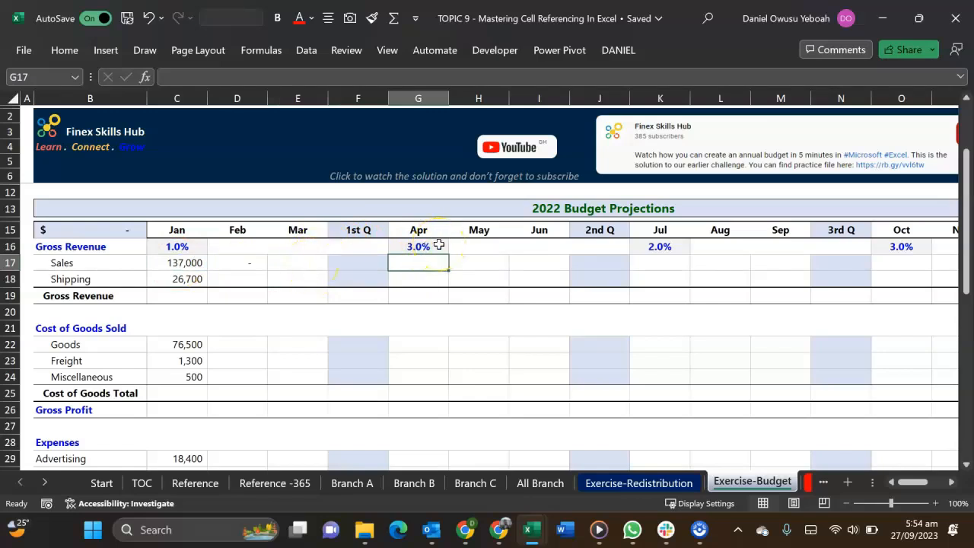
pyautogui.hscroll(3, 738, 285)
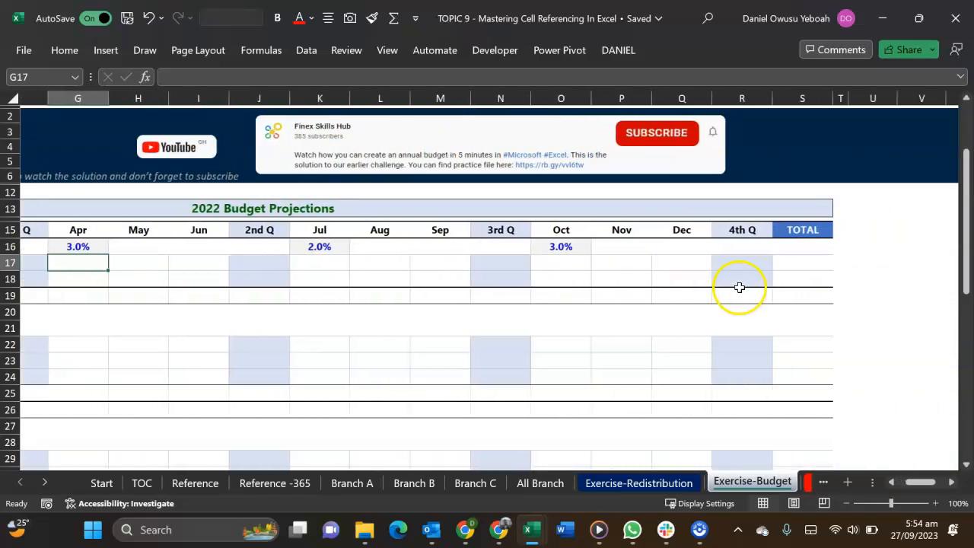
pyautogui.hscroll(-1, 799, 349)
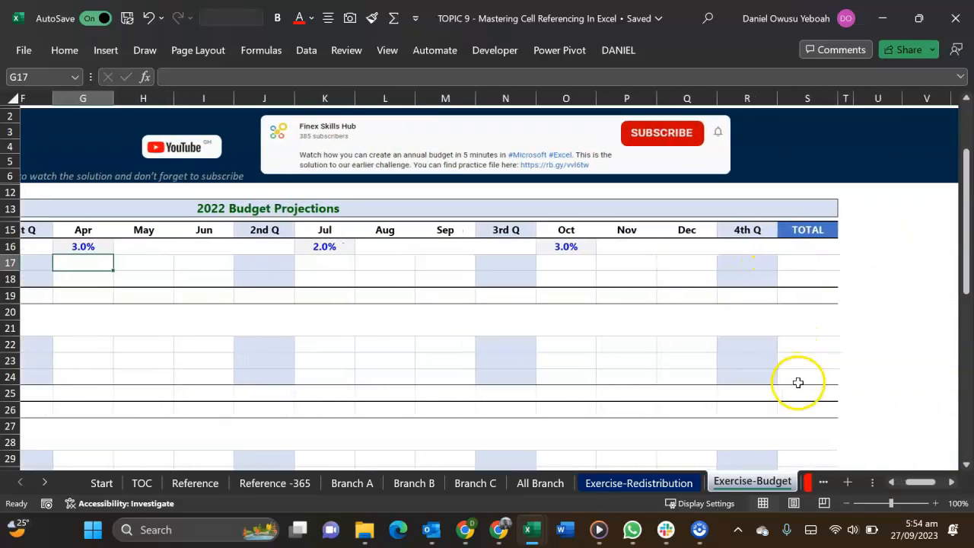
pyautogui.scroll(-10, 799, 382)
pyautogui.scroll(1, 776, 302)
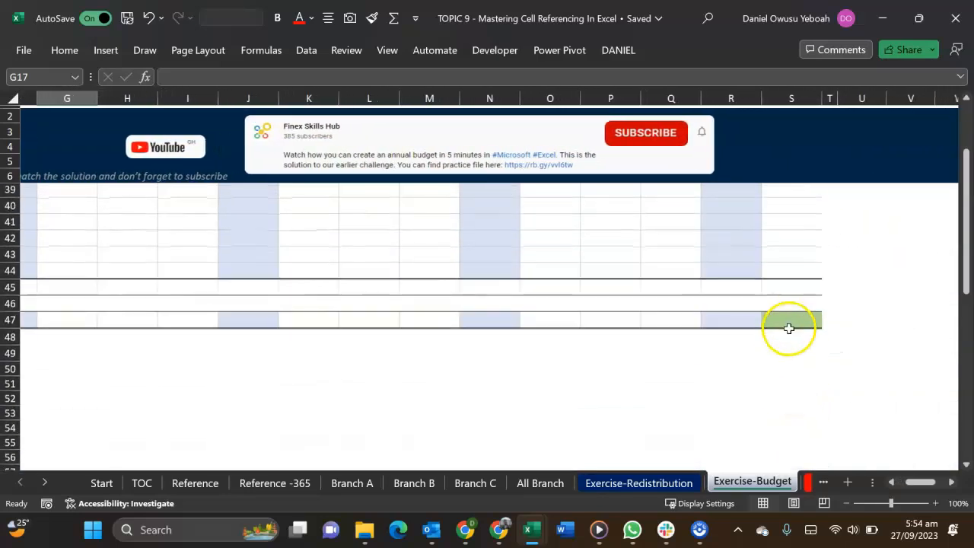
pyautogui.click(788, 321)
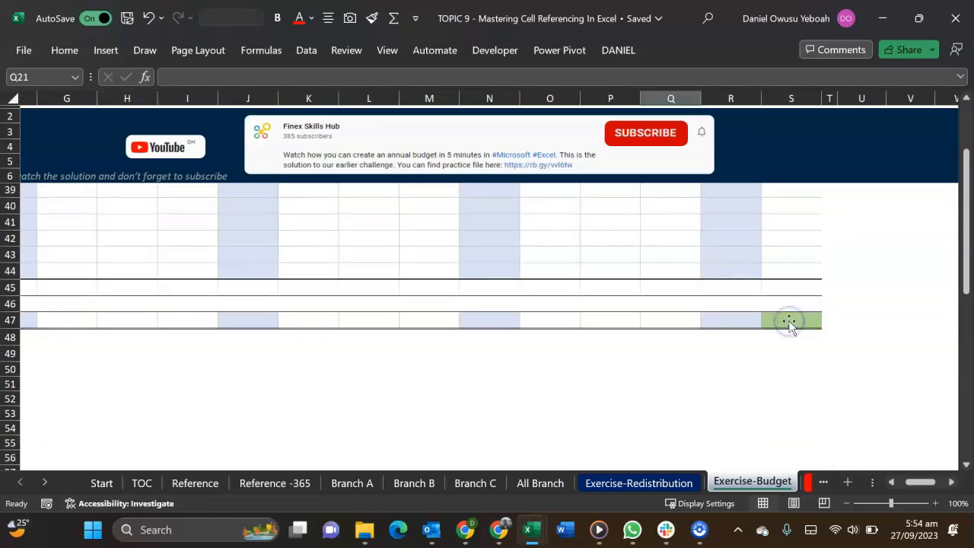
pyautogui.scroll(12, 694, 322)
pyautogui.hscroll(-4, 693, 322)
pyautogui.scroll(-1, 660, 331)
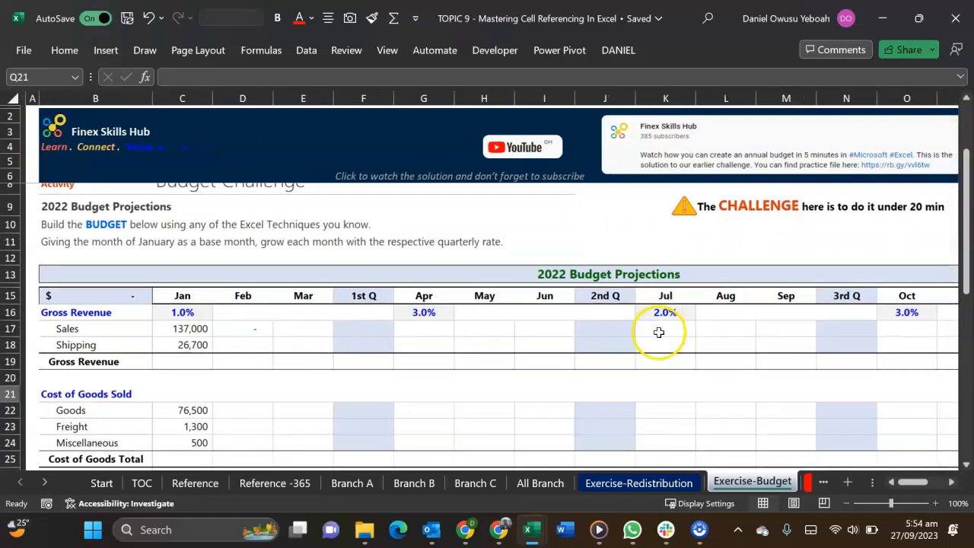
pyautogui.scroll(-1, 655, 334)
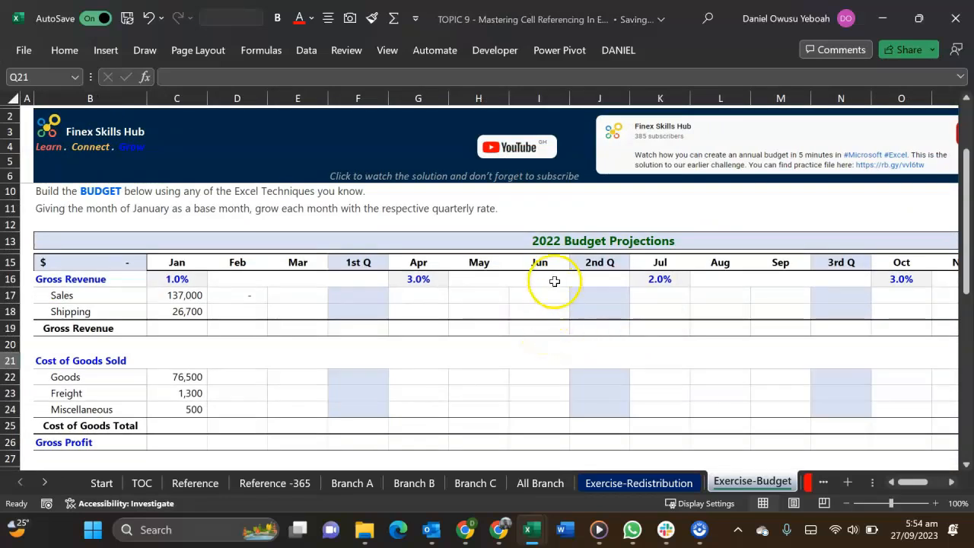
# Open the linked YouTube solution video in the browser, skipping link verification, mute it and skip the ads
pyautogui.click(521, 152)
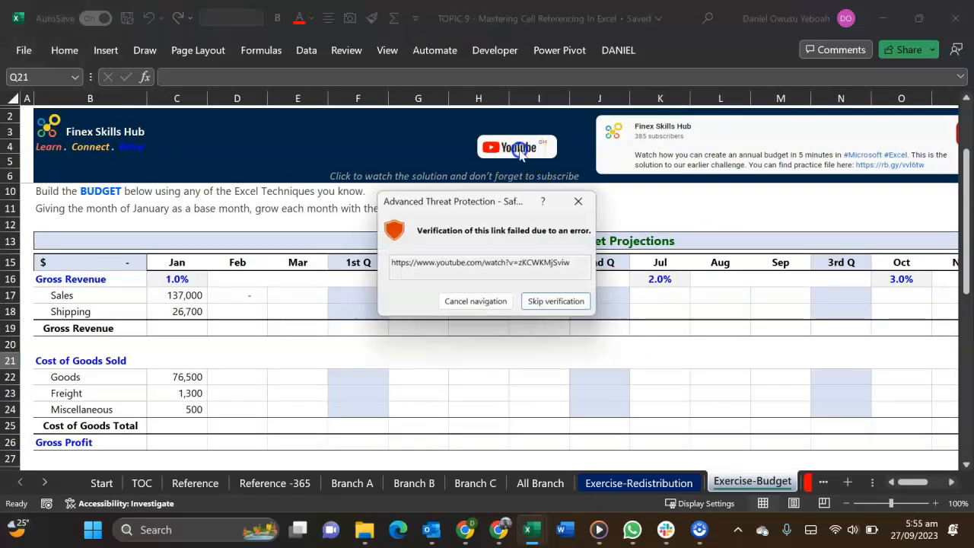
pyautogui.click(541, 301)
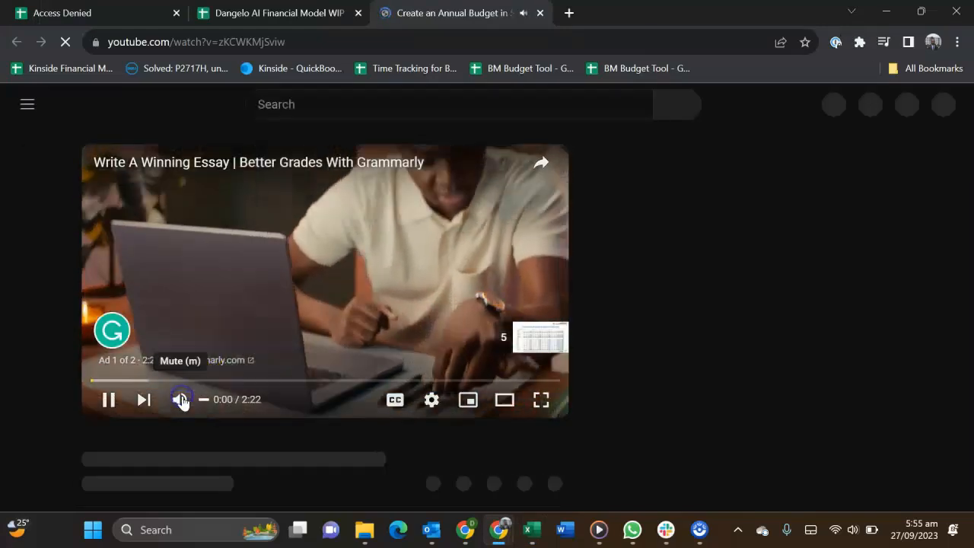
pyautogui.click(180, 399)
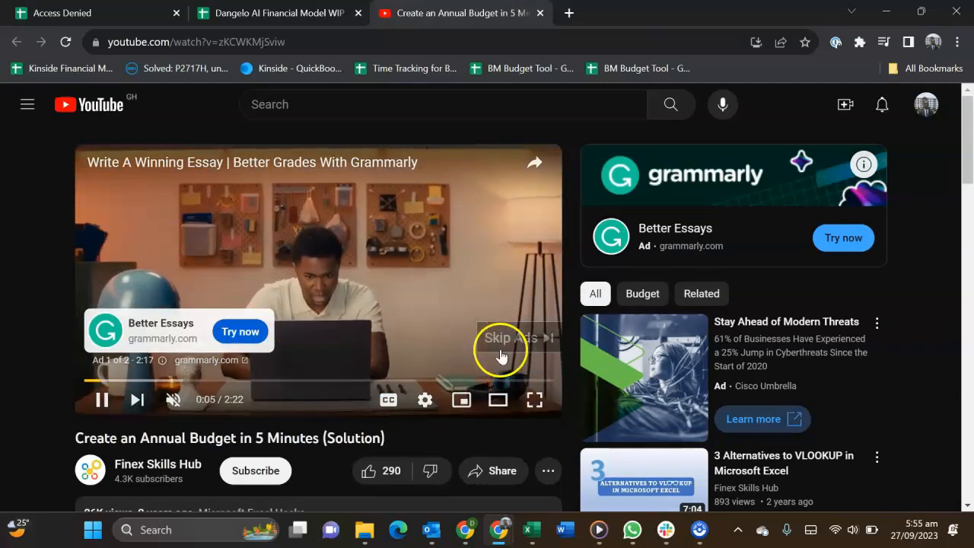
pyautogui.click(504, 341)
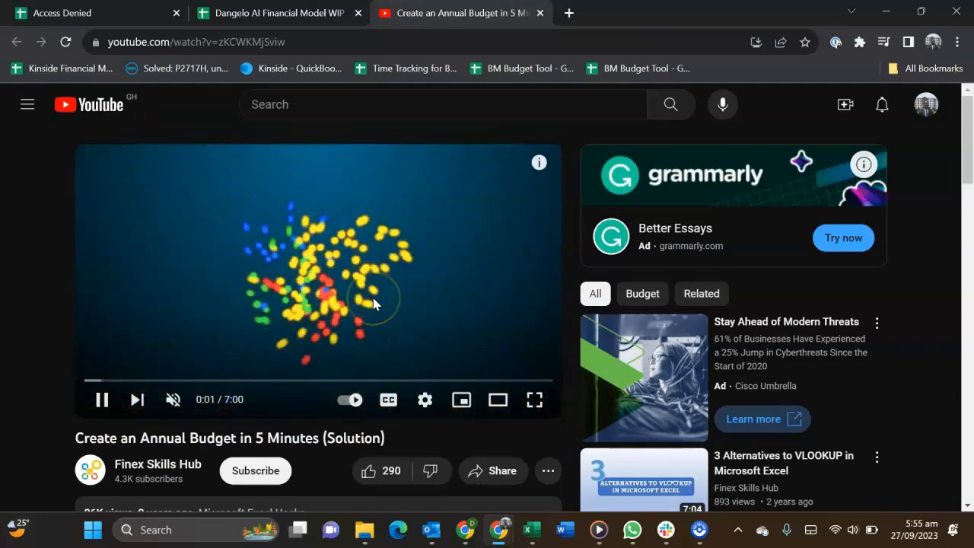